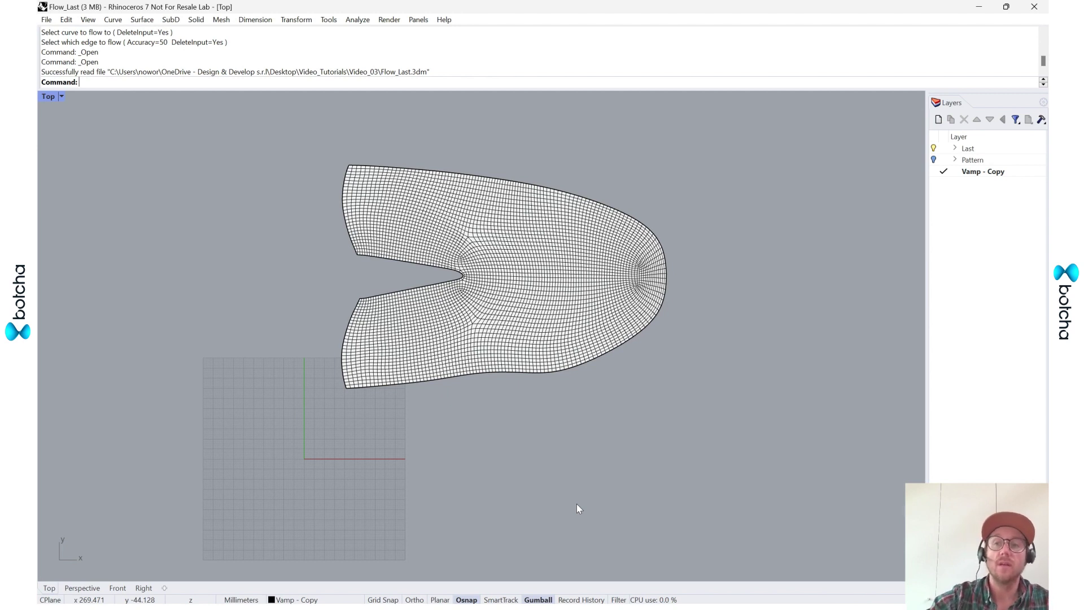
Show the Pattern layer and turn on its Lace_Holes, Tongue and Weld_Parts sublayers.
left_click(934, 160)
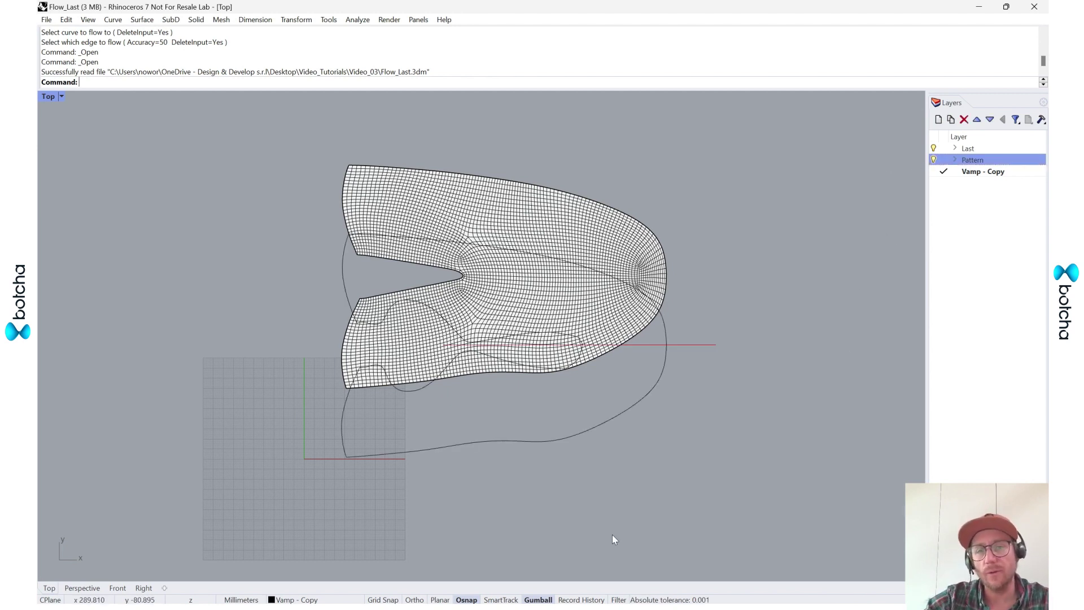
left_click(955, 159)
left_click(934, 182)
left_click(934, 194)
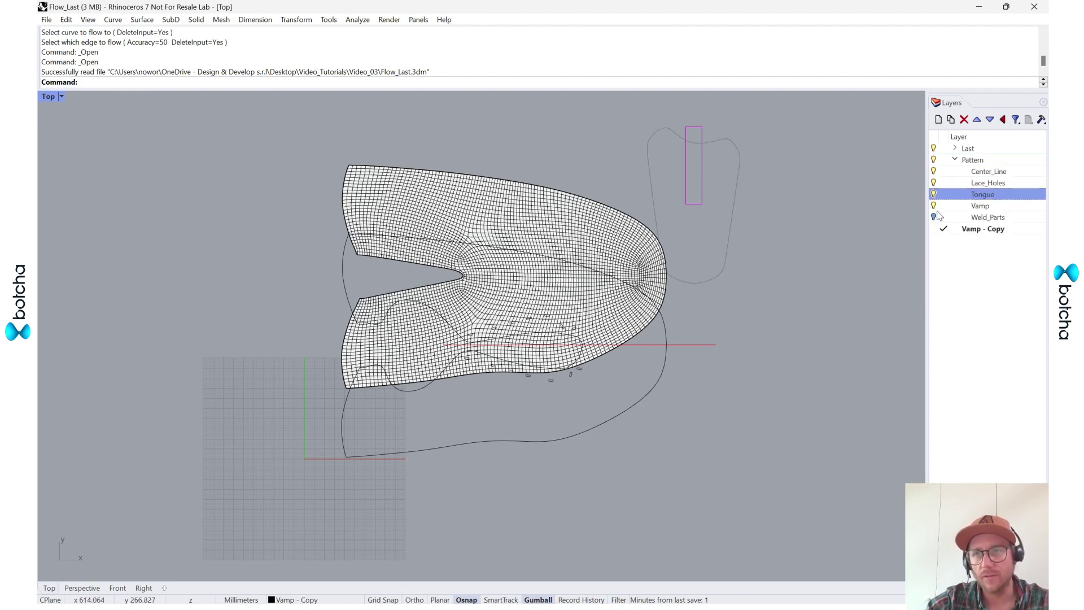
left_click(934, 205)
left_click(934, 206)
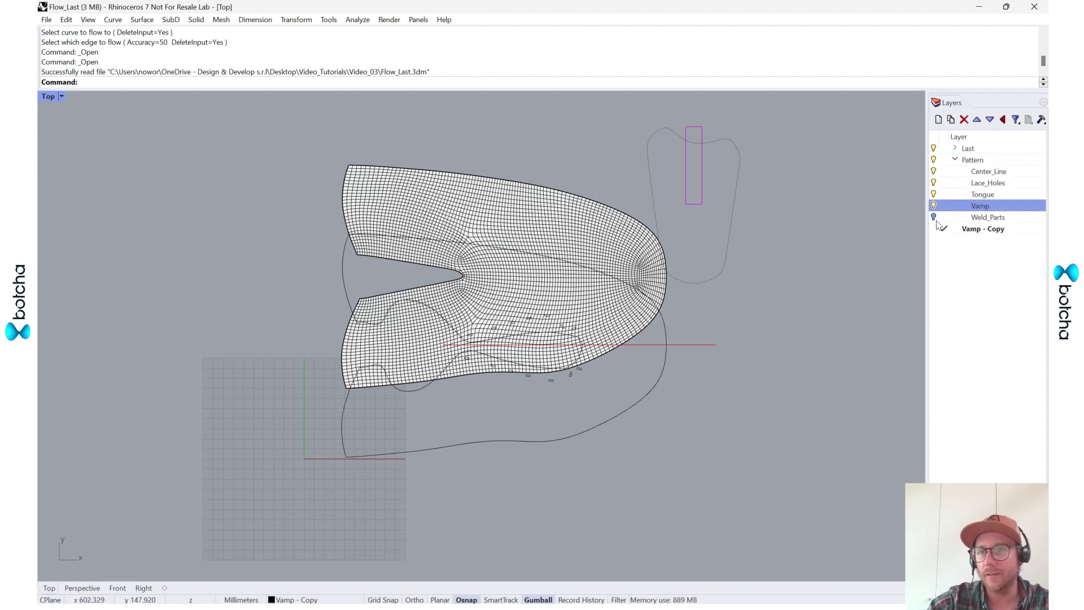
left_click(933, 217)
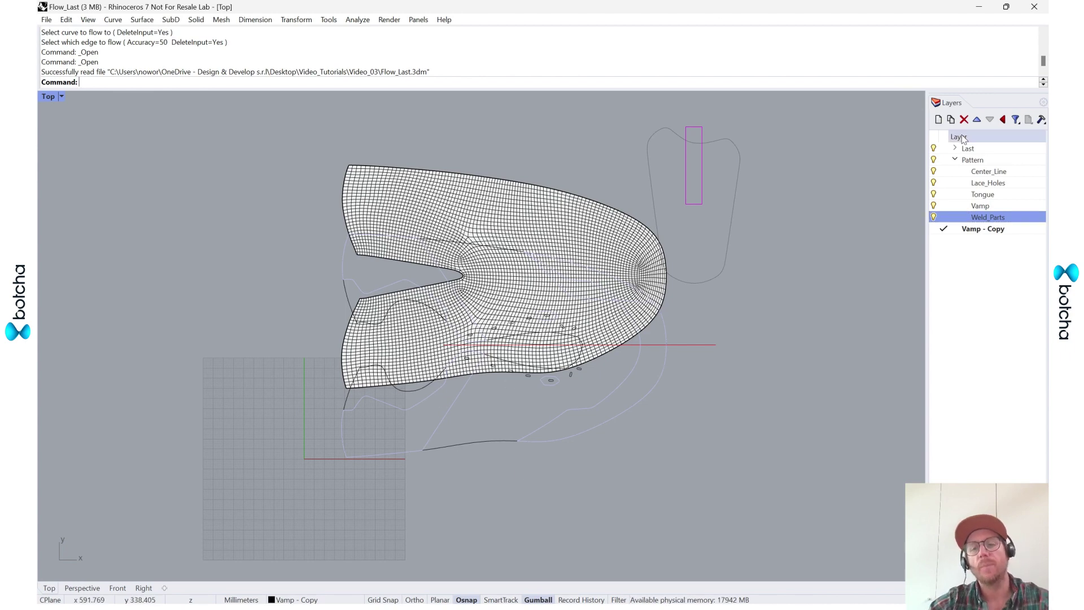
Select all objects on the five Pattern sublayers, Center_Line through Weld_Parts, and hide the Last layer.
left_click(985, 172, "shift")
right_click(986, 177)
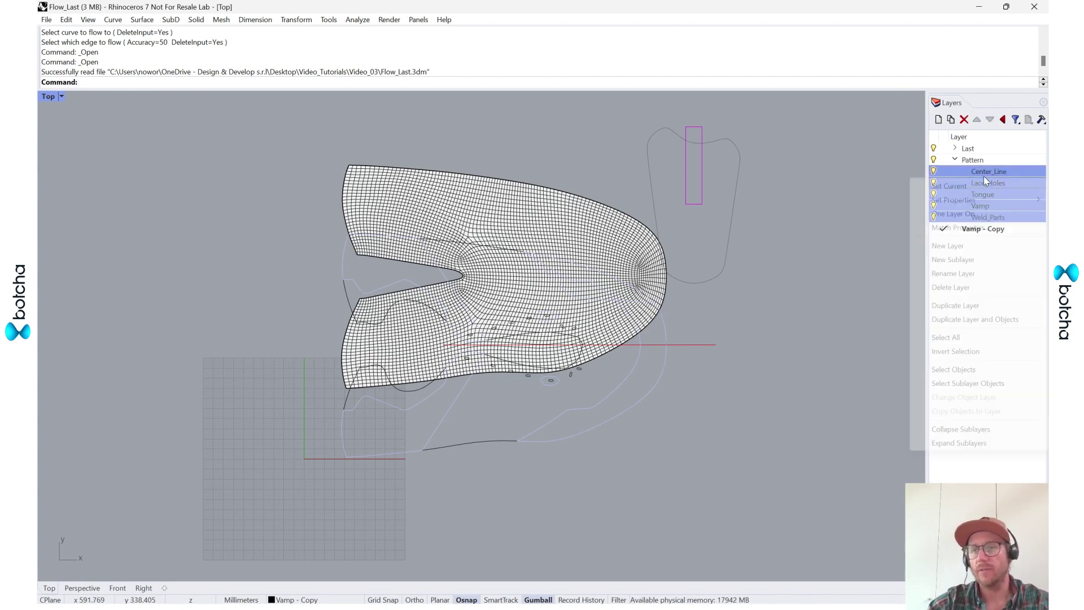
left_click(972, 384)
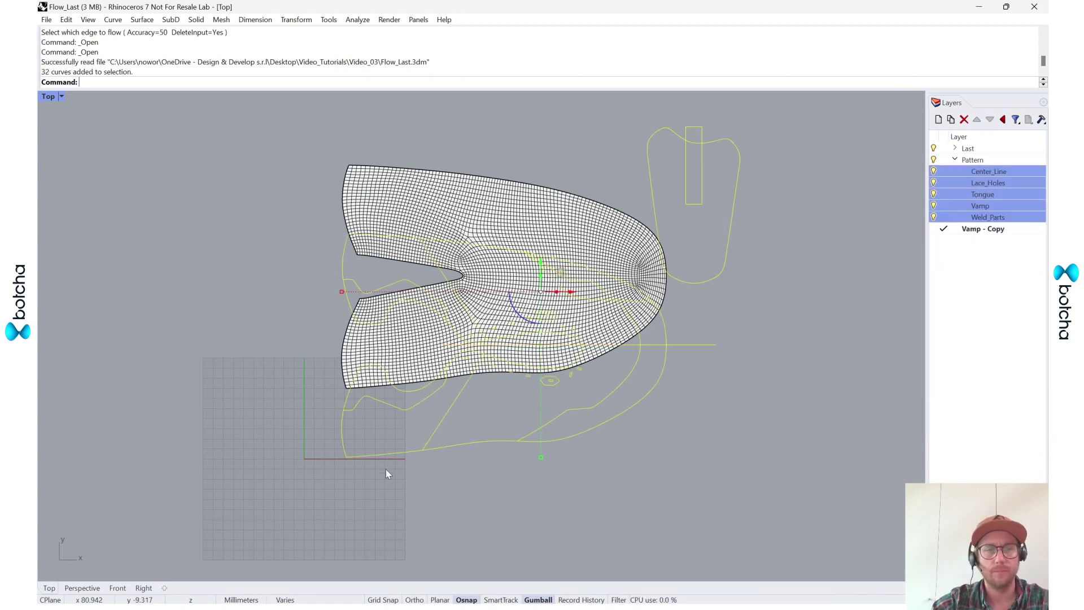
scroll(385, 468, "up", 1)
scroll(351, 353, "up", 6)
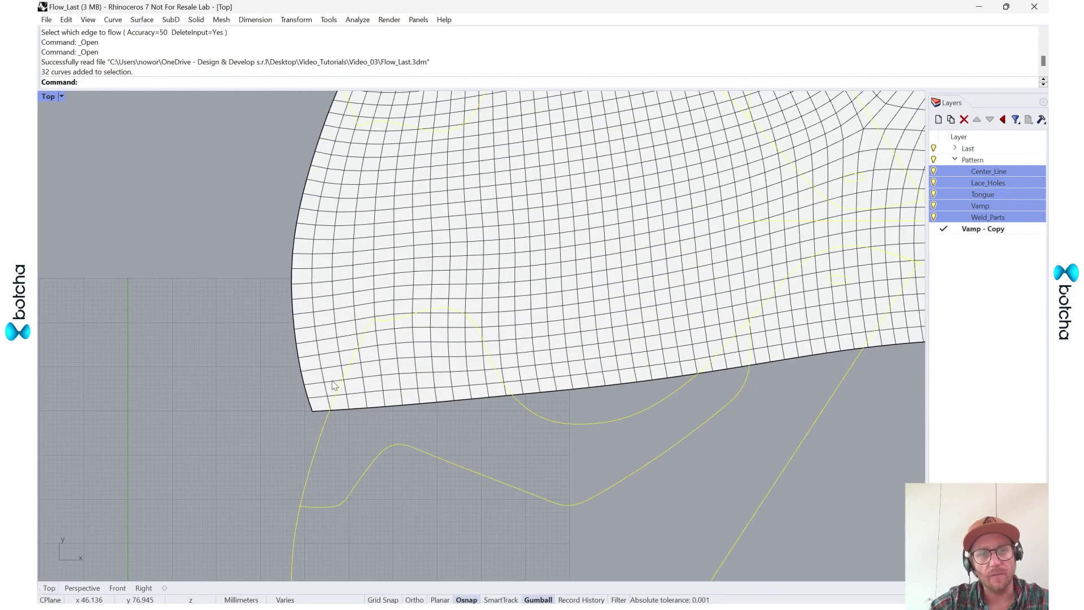
scroll(458, 226, "down", 5)
left_click(942, 152)
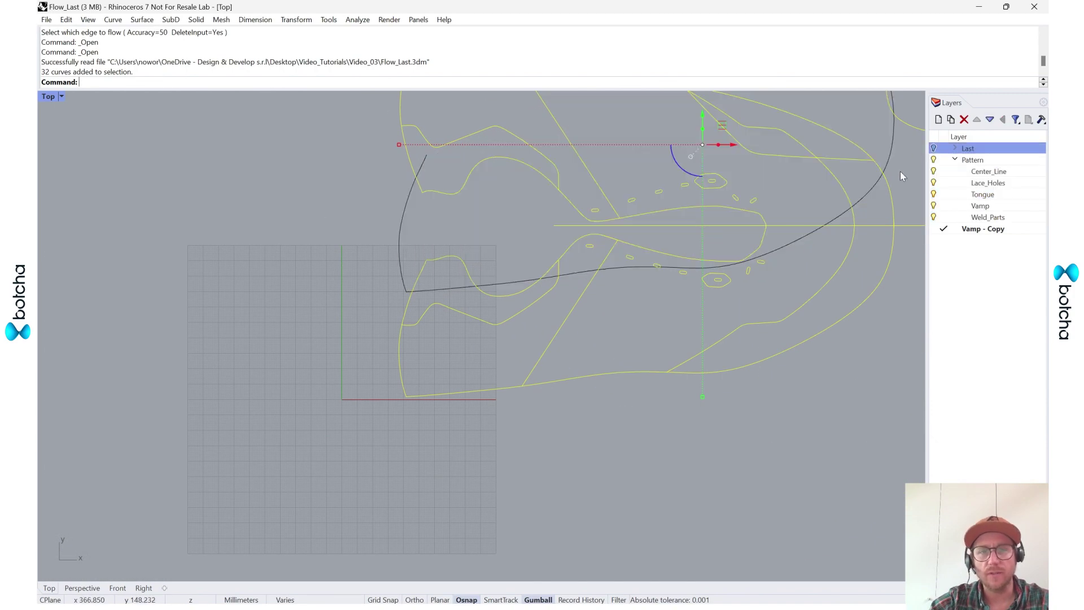
Move the selected pattern curves from the lower heel-side endpoint of their outline to the matching endpoint of the Vamp - Copy outline.
scroll(385, 323, "up", 5)
scroll(372, 366, "down", 6)
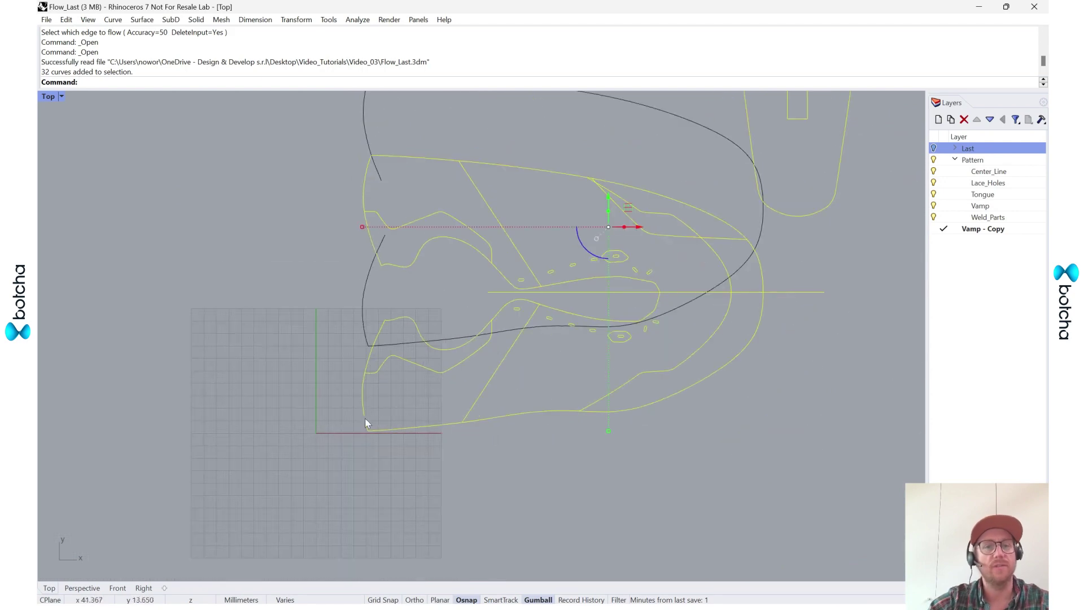
type("Move")
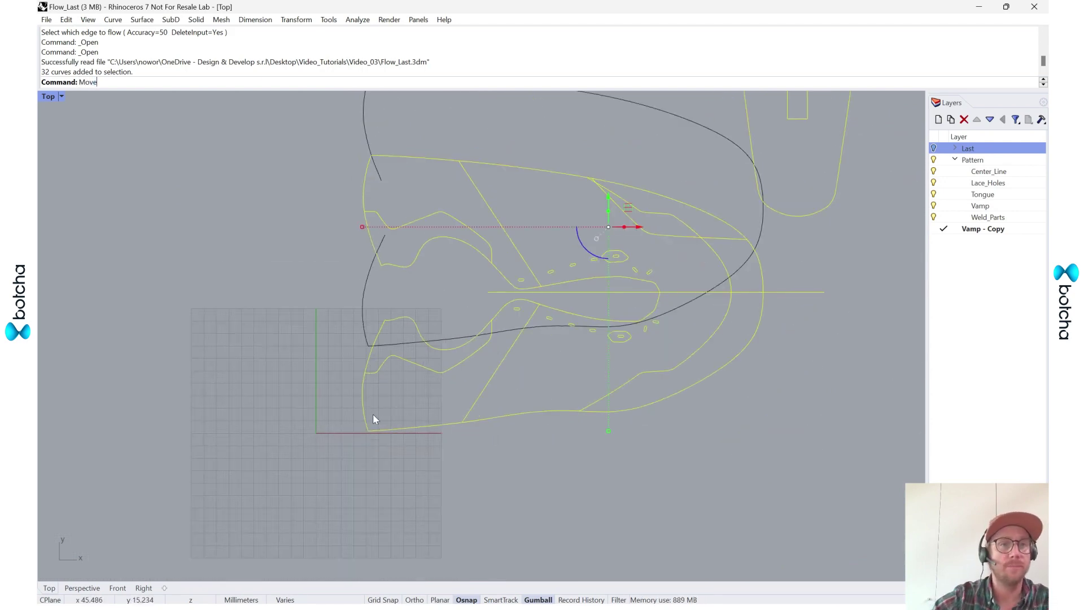
key("Return")
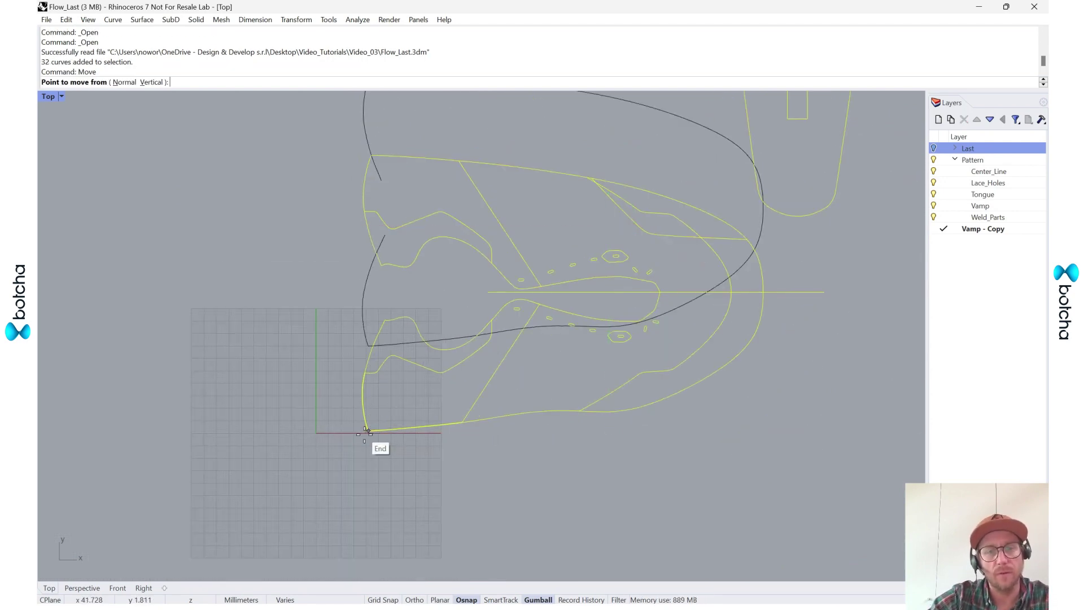
left_click(368, 431)
left_click(367, 345)
left_click(400, 419)
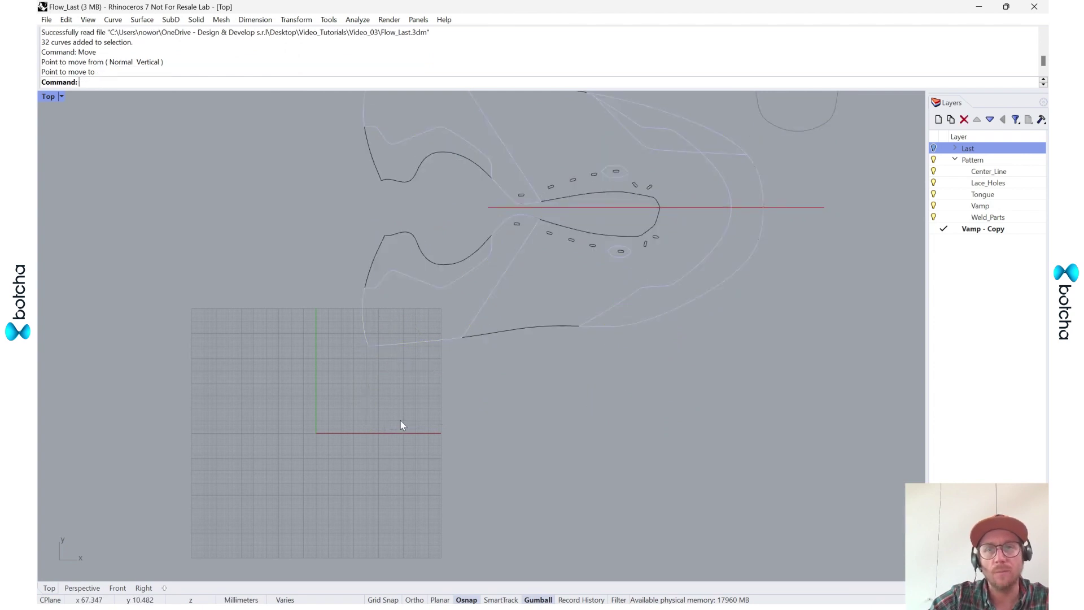
Check the moved pattern's alignment with the flattened last mesh by briefly showing the Last layer.
scroll(565, 367, "down", 4)
right_click_drag(565, 367, 372, 487)
left_click(935, 149)
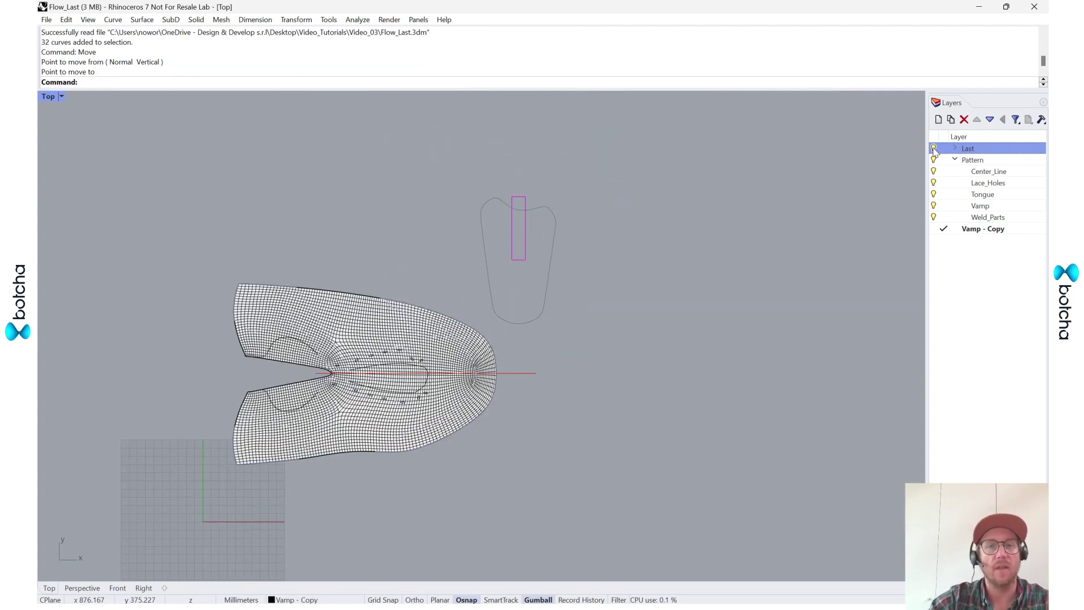
left_click(934, 149)
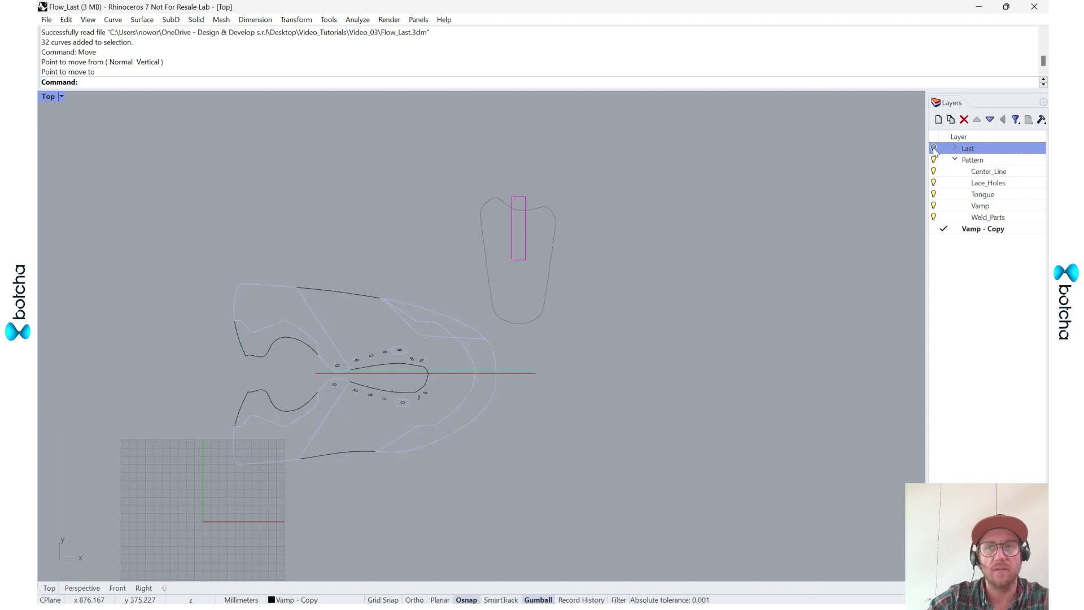
Make Weld_Parts the current layer and delete the Vamp - Copy layer.
left_click(939, 233)
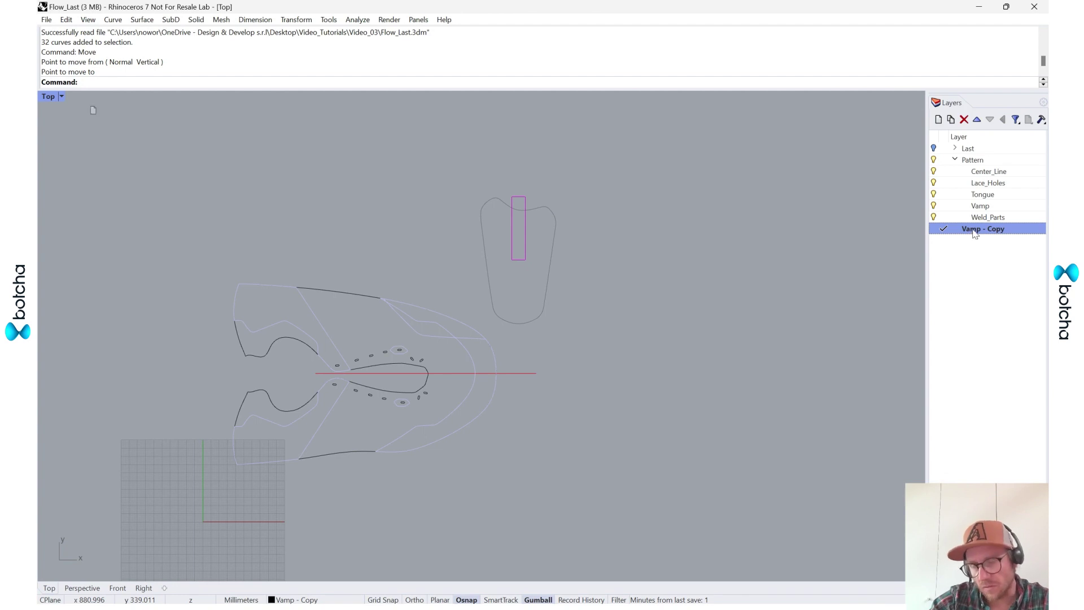
left_click(979, 269)
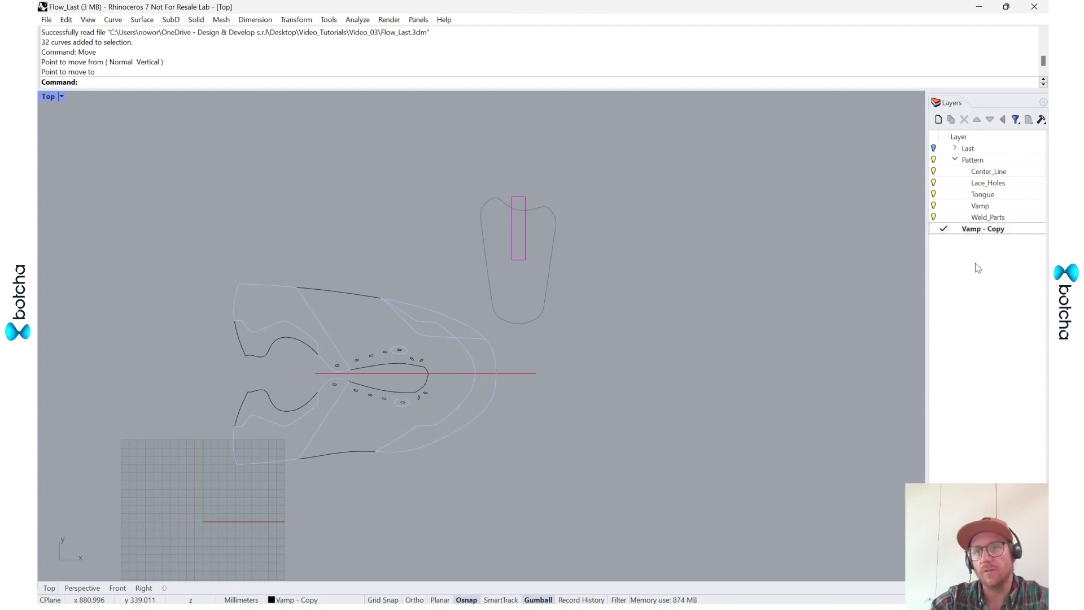
left_click(980, 163)
double_click(989, 217)
left_click(969, 229)
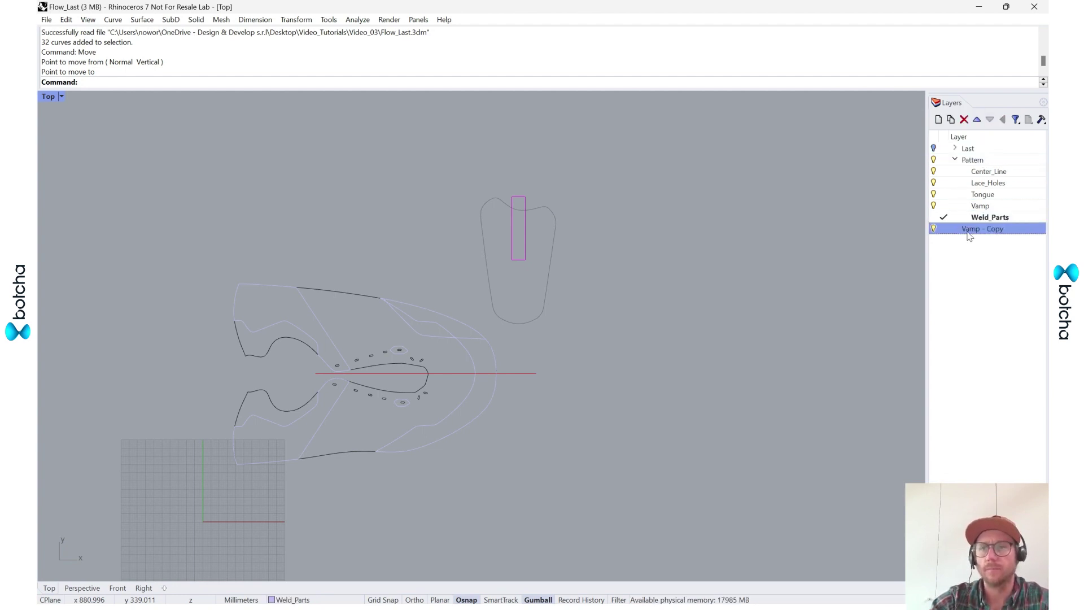
key("Delete")
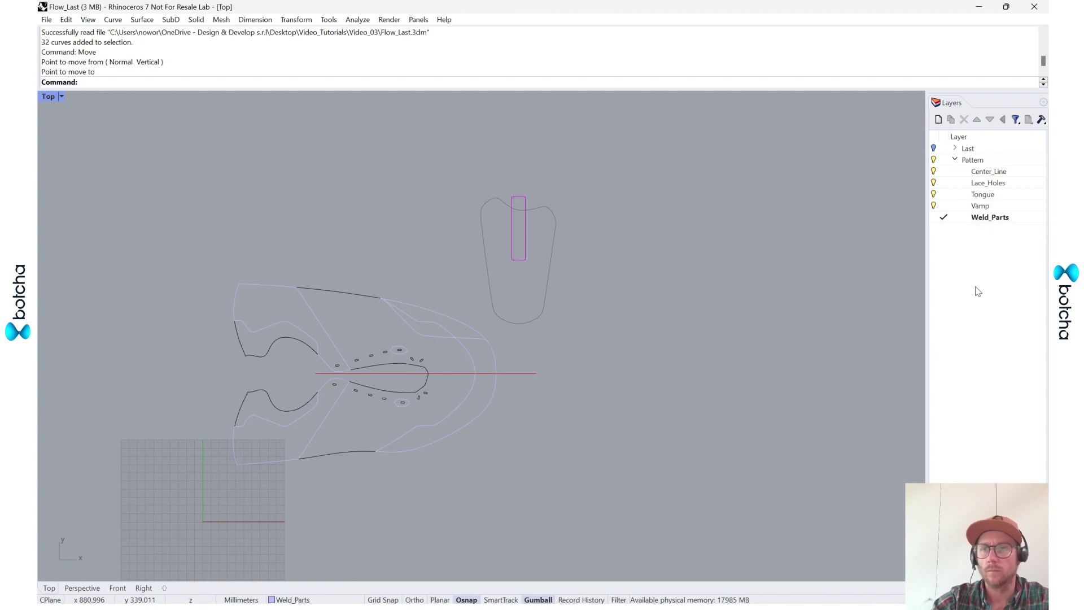
Make the Vamp sublayer the current layer.
double_click(998, 208)
left_click(974, 219)
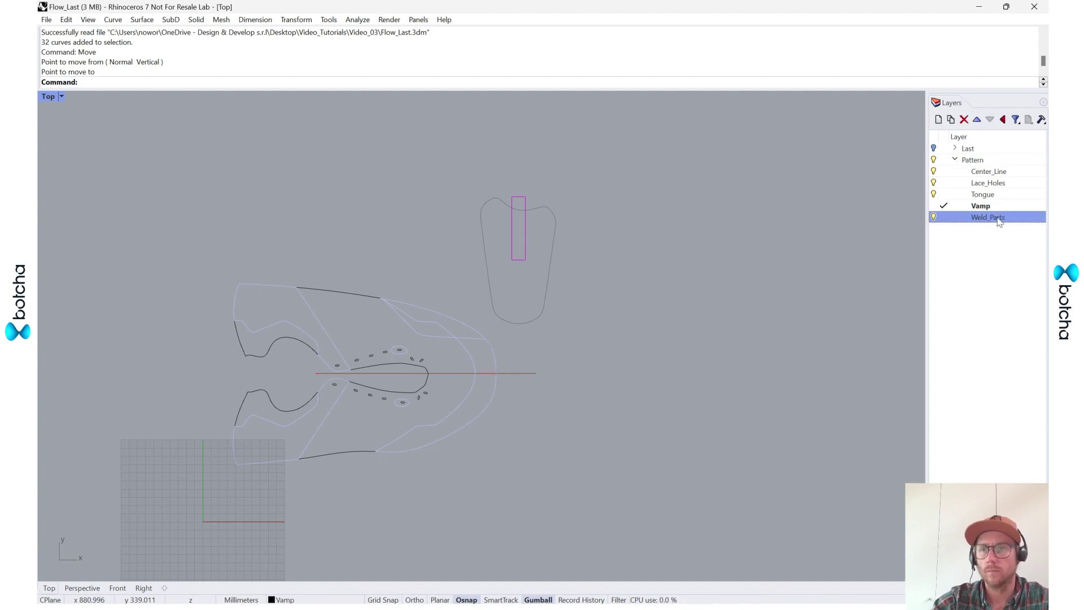
left_click(995, 335)
Examine the vamp outline, lace holes and weld part curves, along with the Pattern sublayers they belong to.
right_click_drag(833, 129, 559, 392)
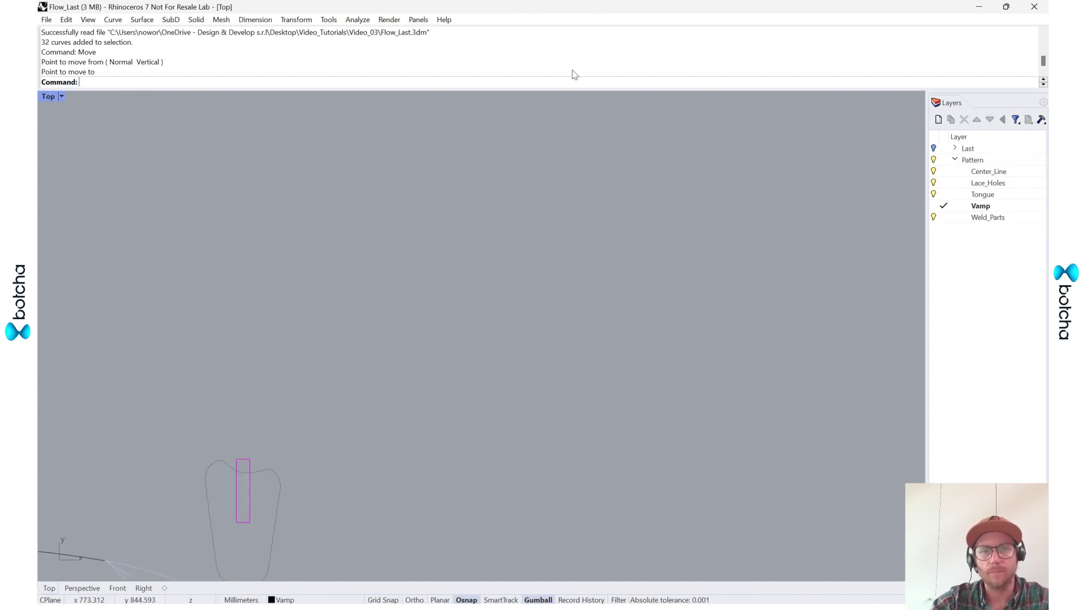
right_click_drag(308, 390, 541, 219)
scroll(316, 465, "up", 4)
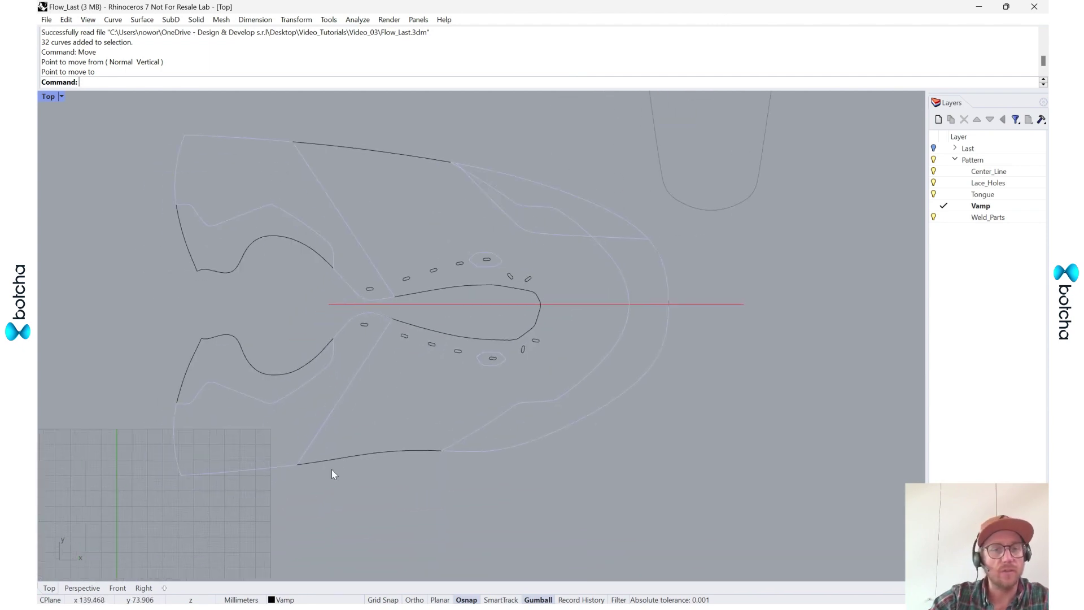
left_click(340, 466)
left_click(450, 506)
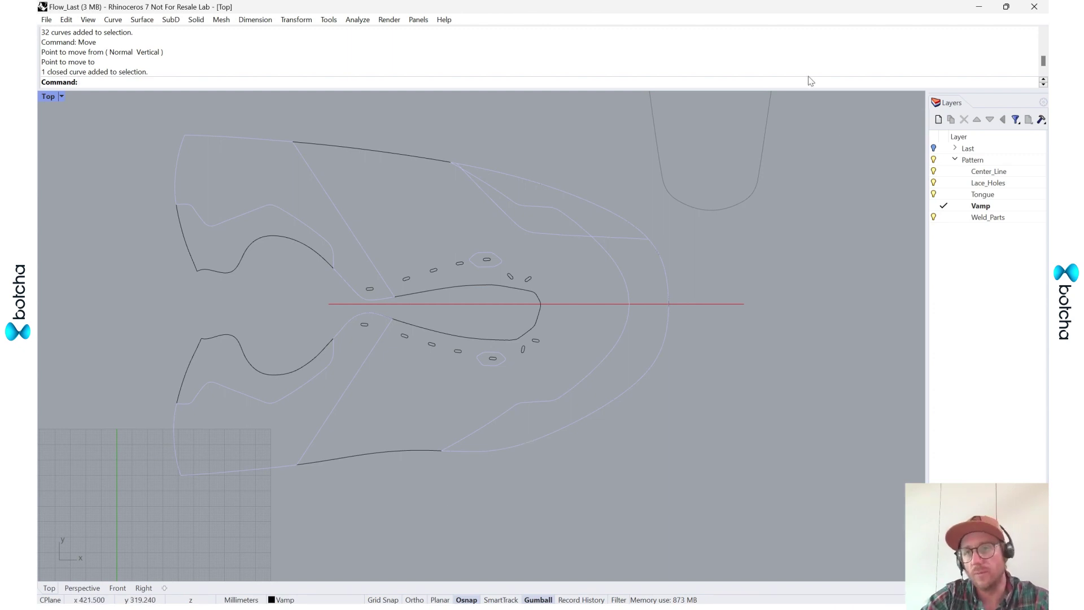
scroll(770, 373, "down", 3)
scroll(678, 331, "up", 5)
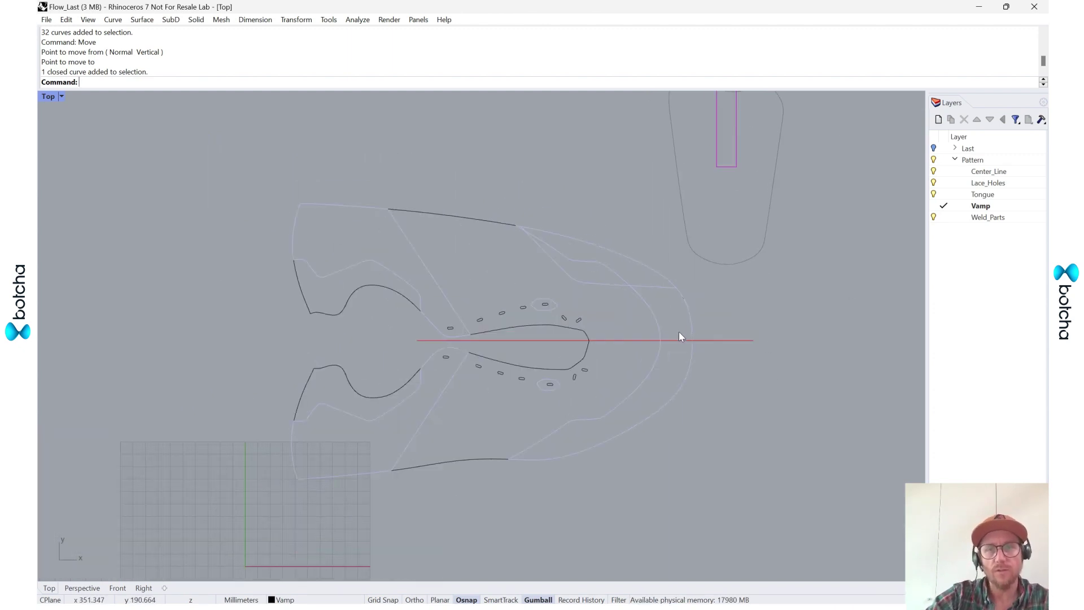
left_click(957, 161)
left_click(955, 161)
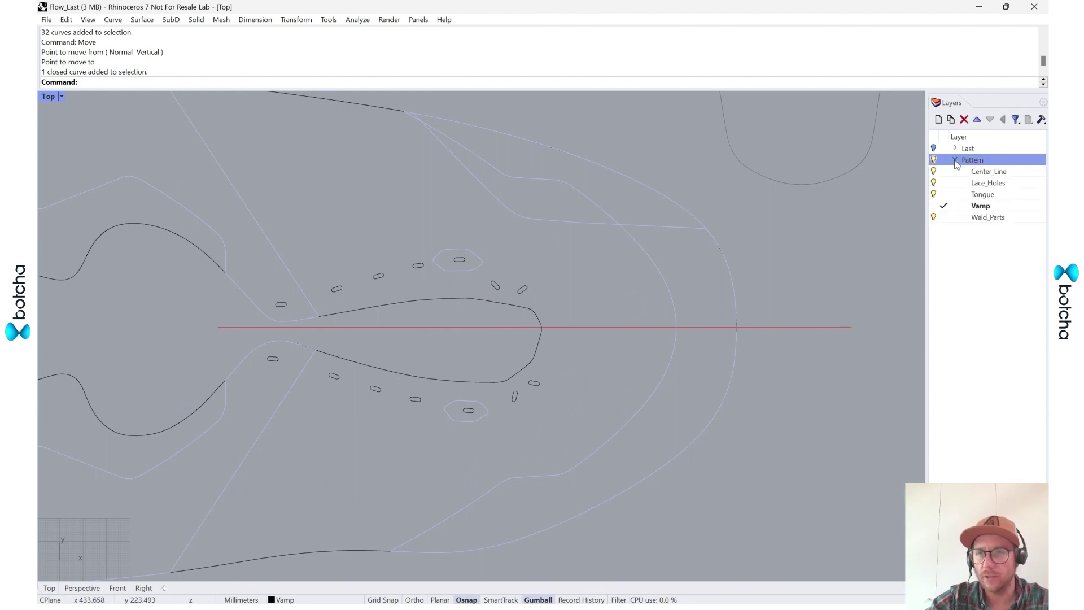
left_click(955, 161)
left_click(967, 300)
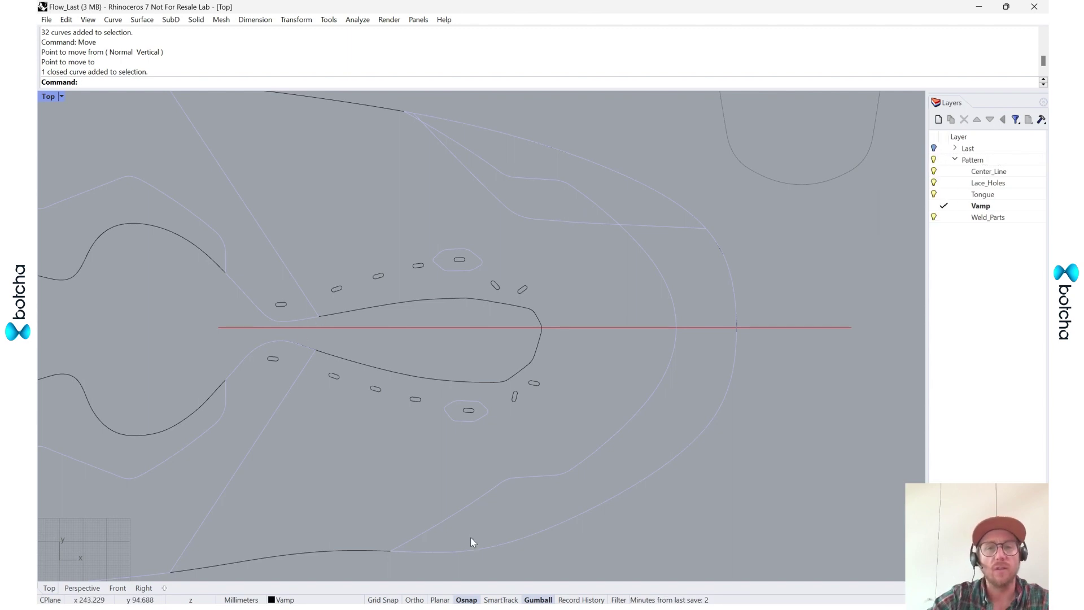
right_click_drag(368, 462, 487, 424)
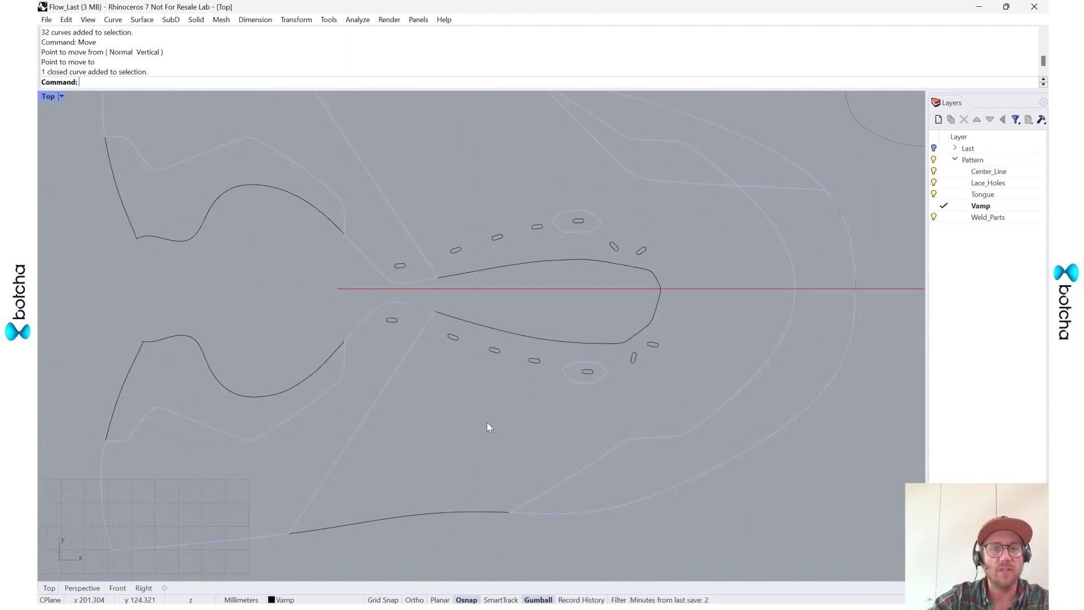
Hide the Center_Line, Tongue and Weld_Parts sublayers, leaving the vamp outline and lace holes displayed.
left_click(935, 173)
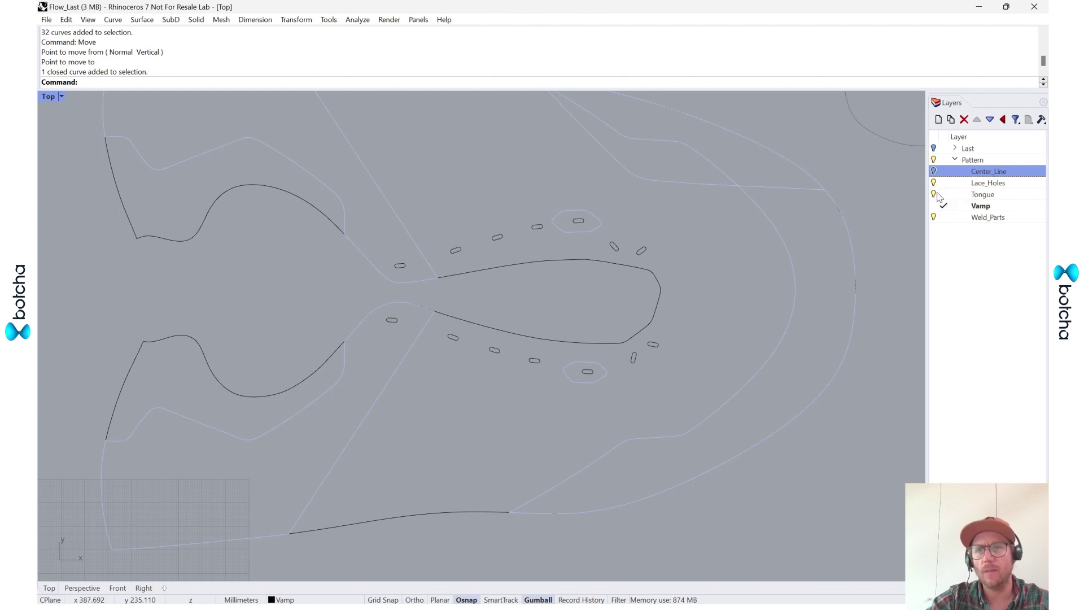
left_click(935, 195)
left_click(935, 217)
Run B_PlanarTriMesh on the vamp outline together with all the lace hole curves.
scroll(533, 453, "down", 4)
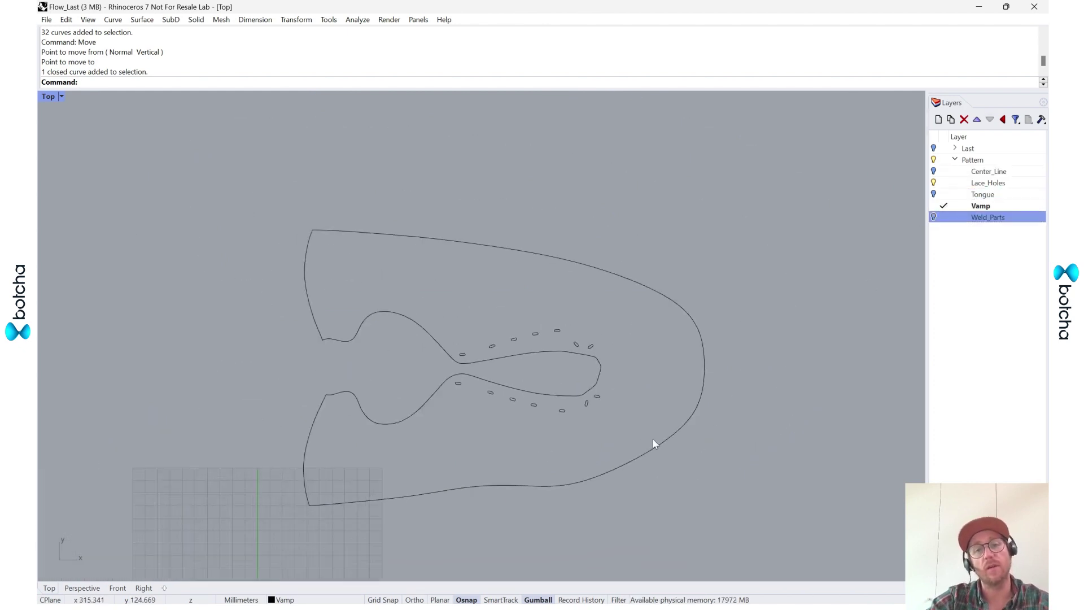
scroll(573, 405, "up", 4)
scroll(504, 291, "down", 8)
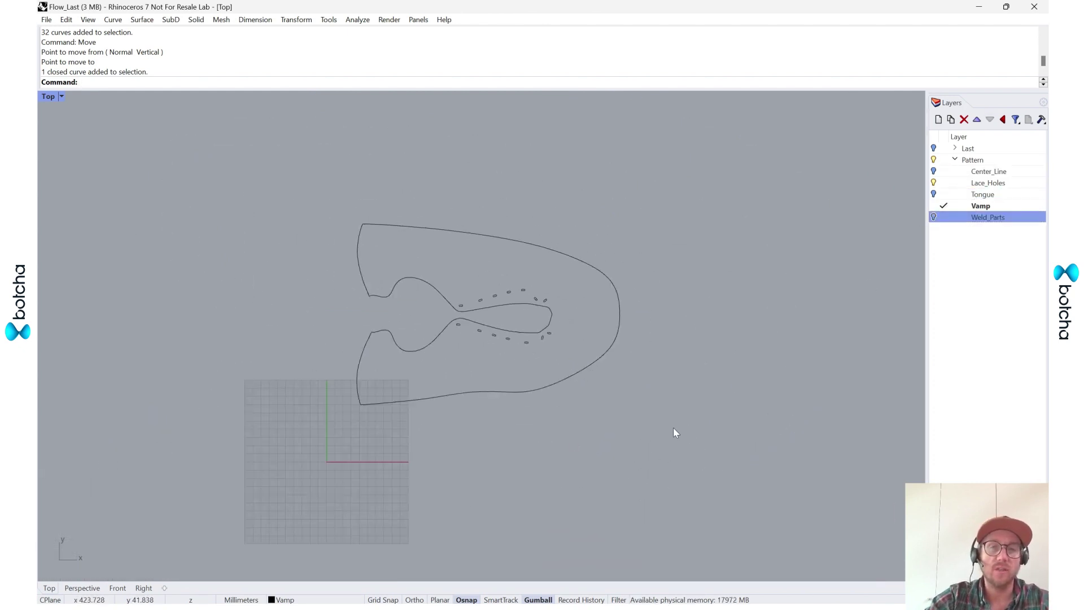
left_click_drag(675, 432, 169, 150)
scroll(552, 365, "up", 3)
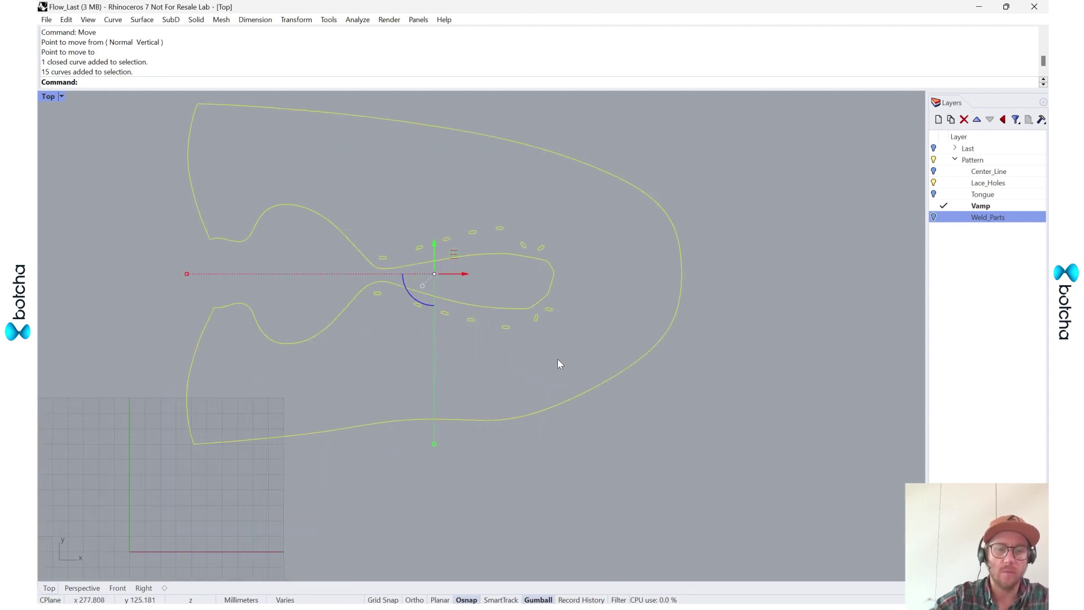
type("B_FlowEdge")
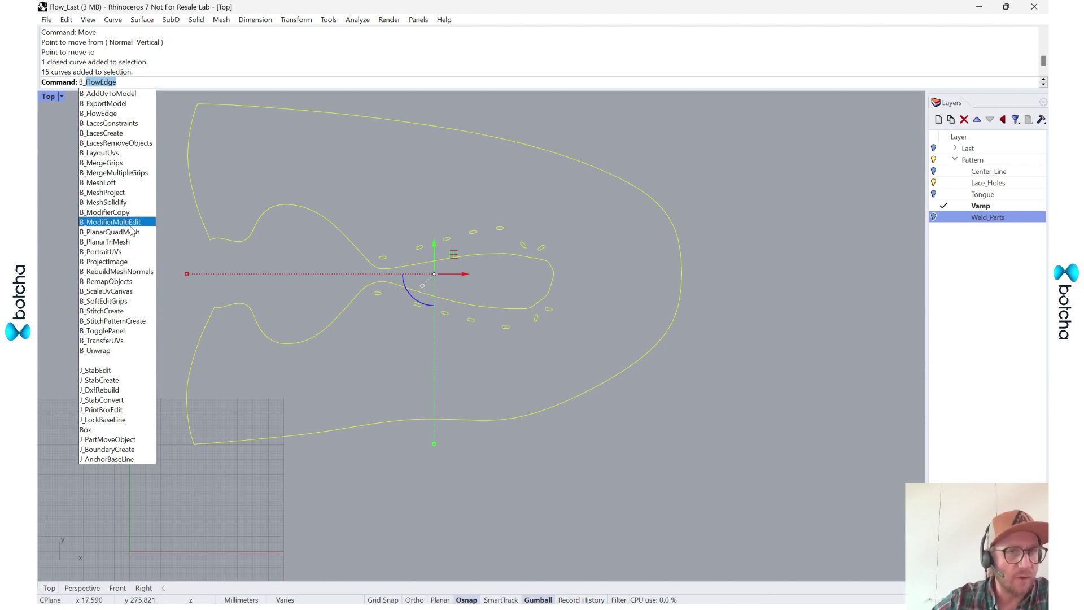
left_click(108, 242)
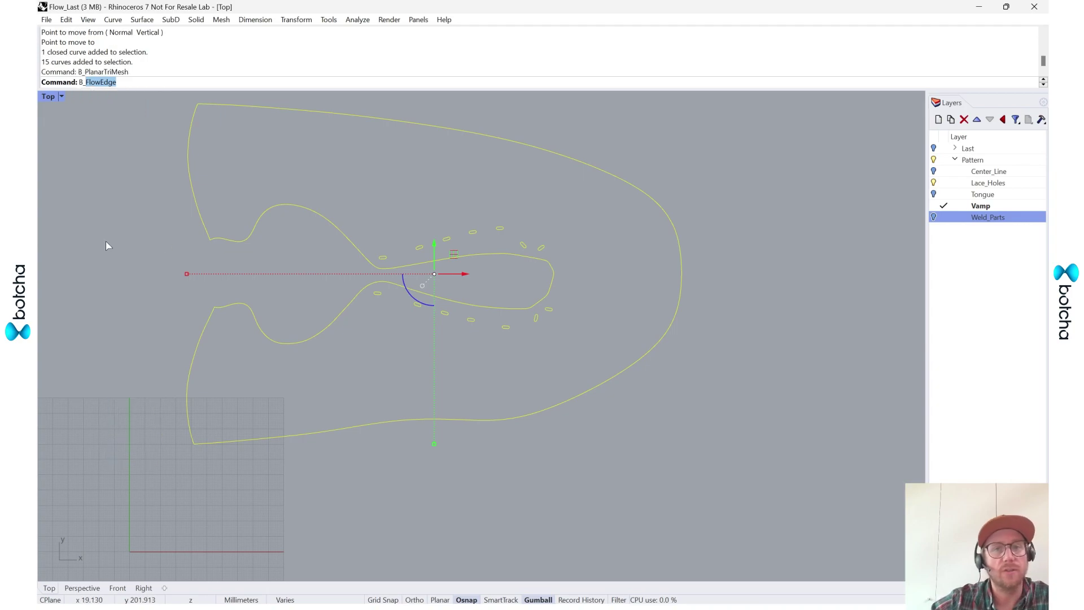
Set the mesh edge length to 3 and create the vamp's planar triangle mesh.
scroll(519, 326, "up", 5)
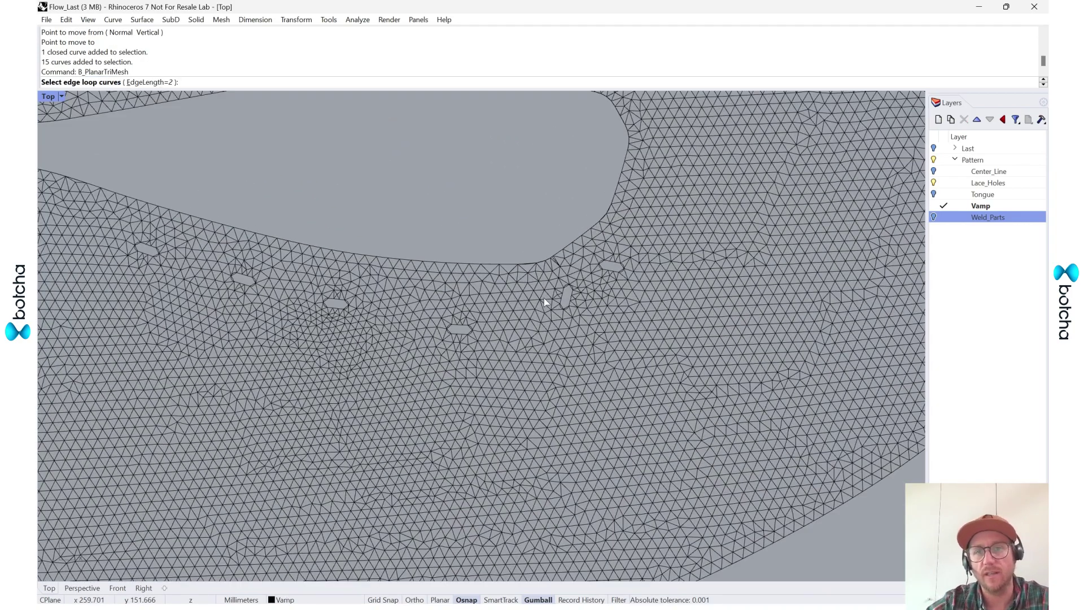
scroll(551, 299, "down", 5)
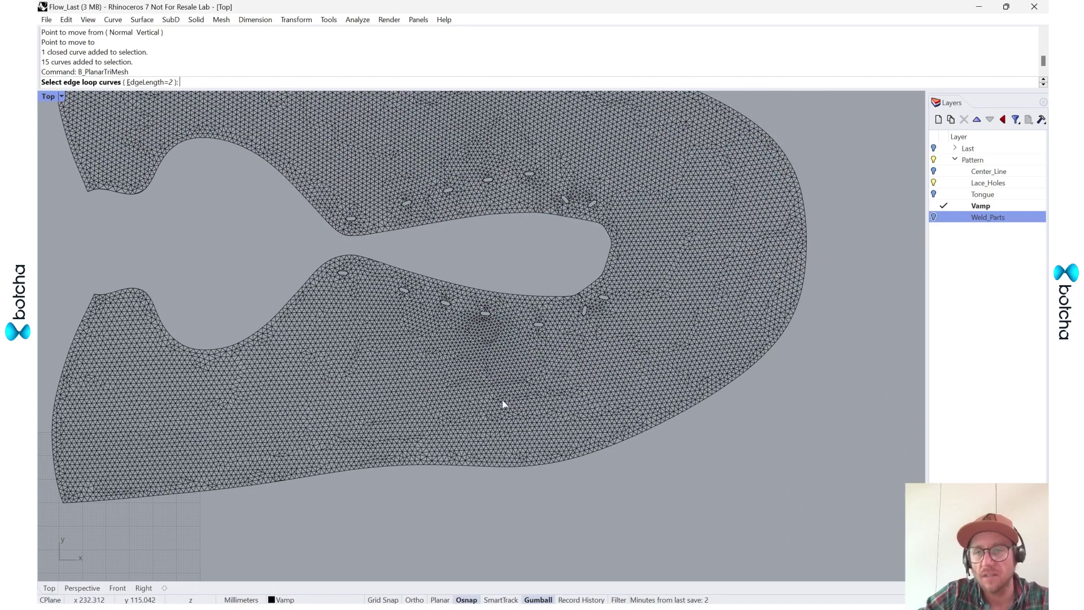
scroll(652, 346, "down", 3)
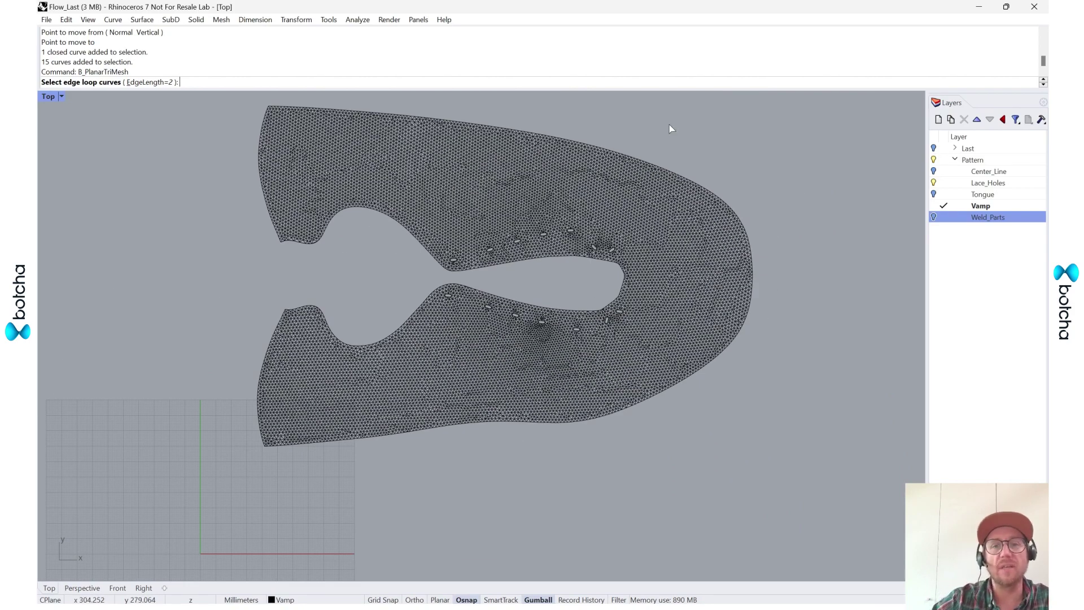
scroll(517, 228, "up", 5)
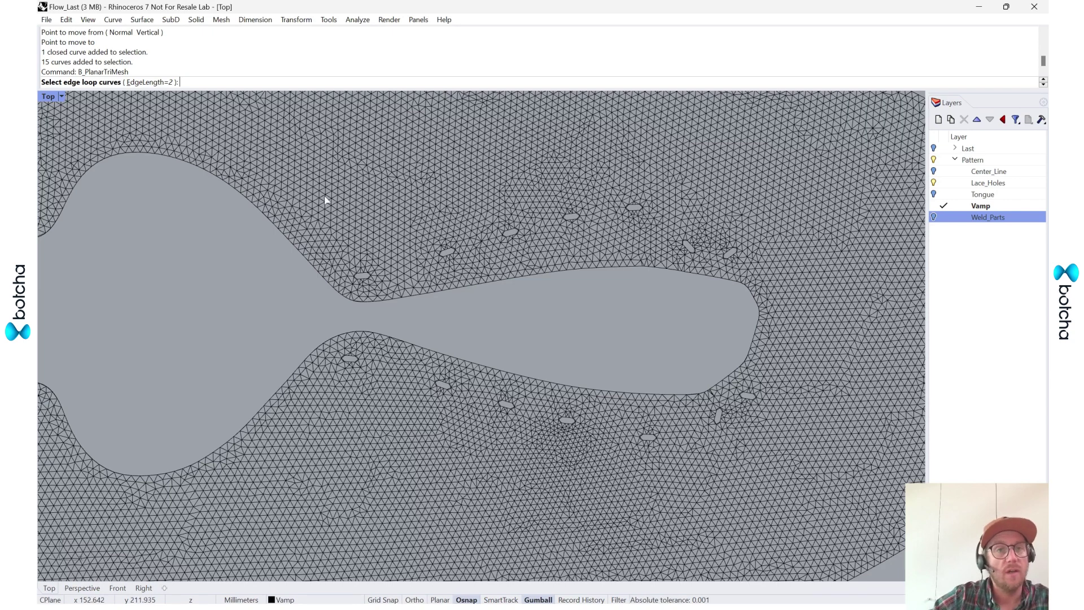
left_click(150, 83)
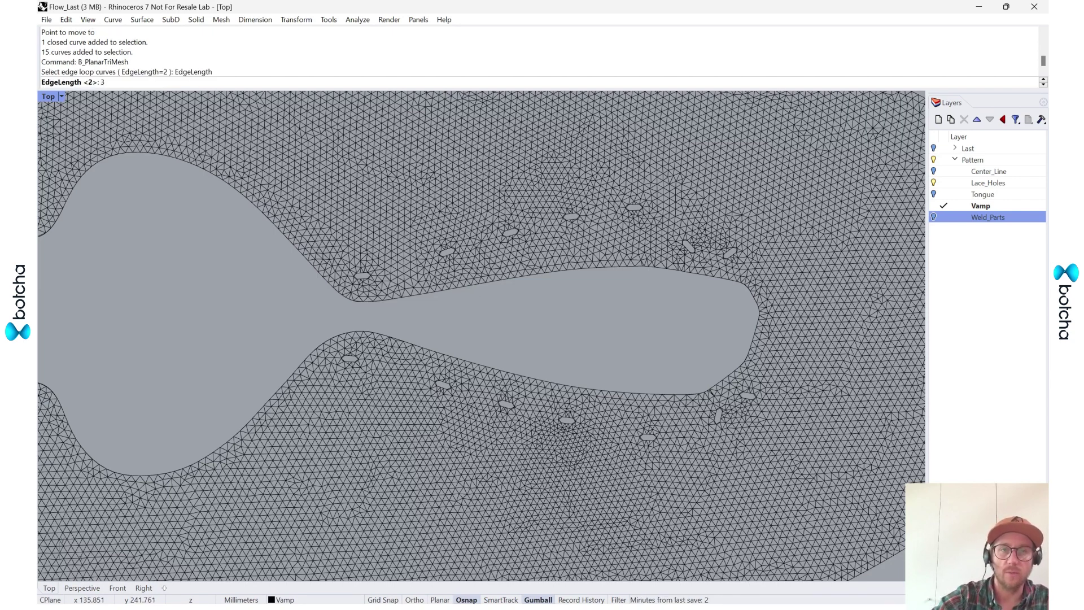
type("3")
key("Return")
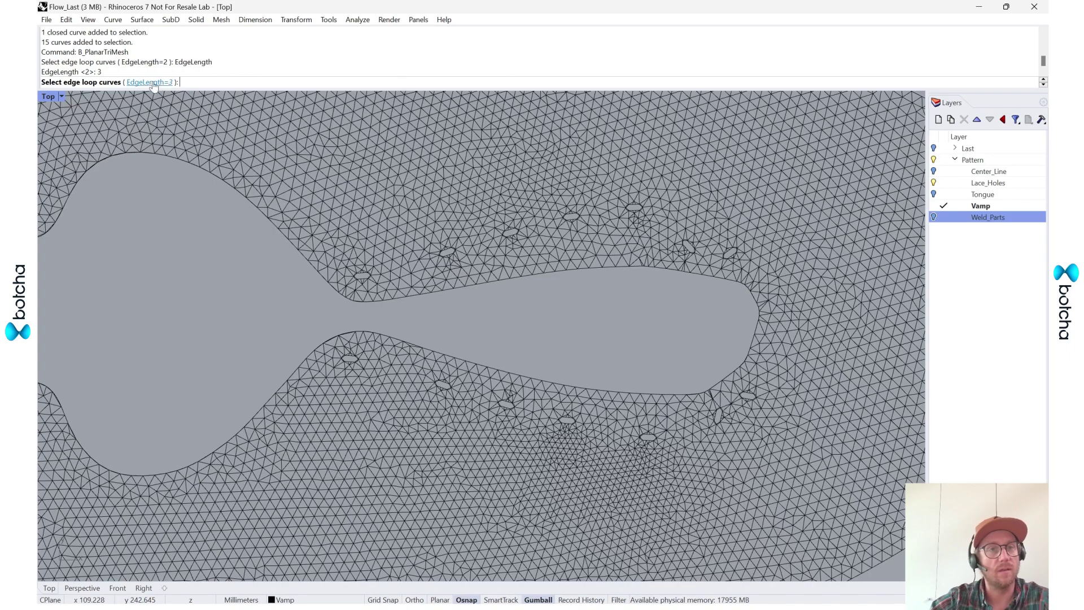
scroll(186, 243, "down", 3)
key("Return")
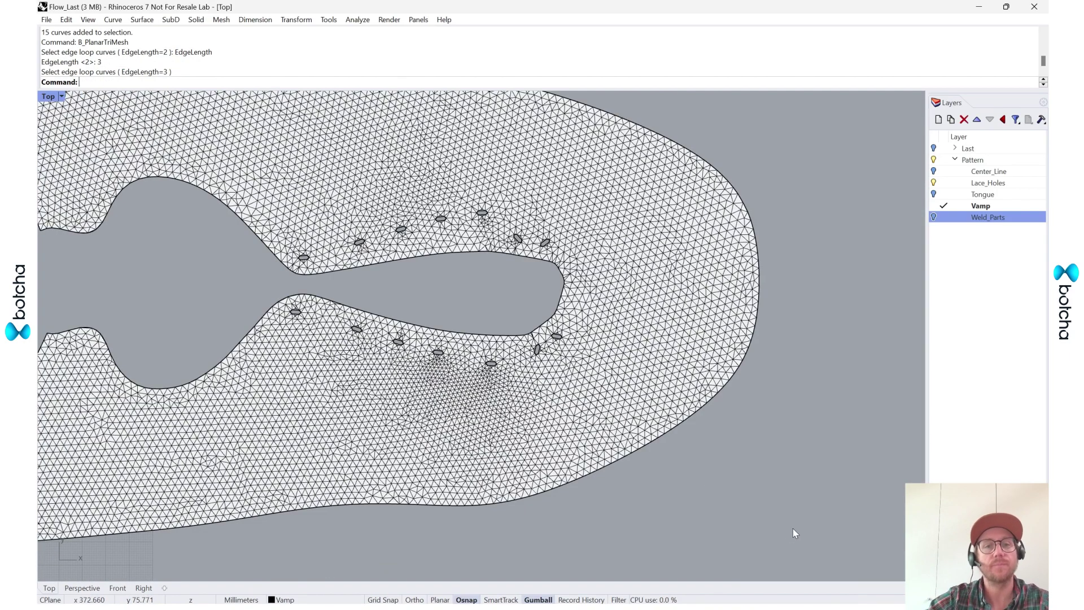
Hide the finished vamp mesh so only the pattern curves are displayed.
right_click_drag(473, 504, 533, 480)
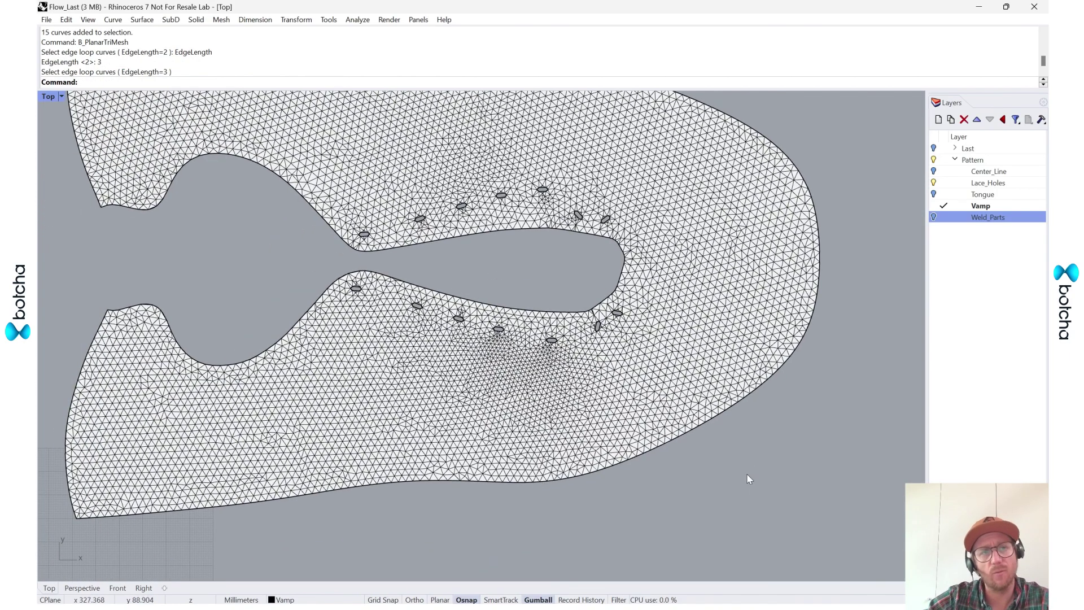
right_click_drag(826, 394, 828, 426)
left_click(719, 405)
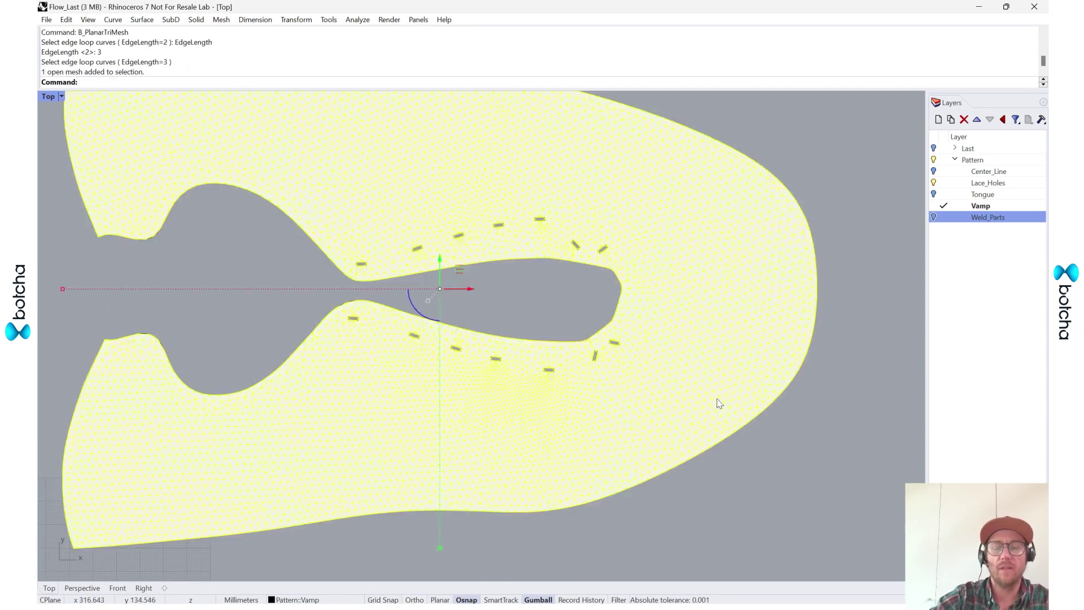
type("Hide")
key("Return")
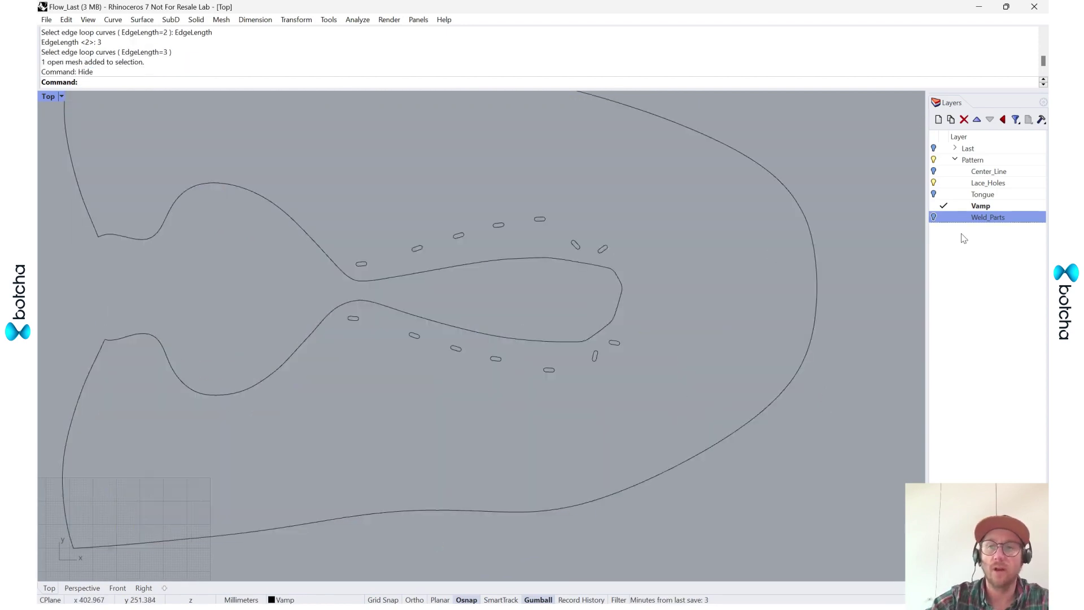
Display the Weld_Parts sublayer along with the vamp and lace hole curves.
left_click(933, 183)
left_click(933, 182)
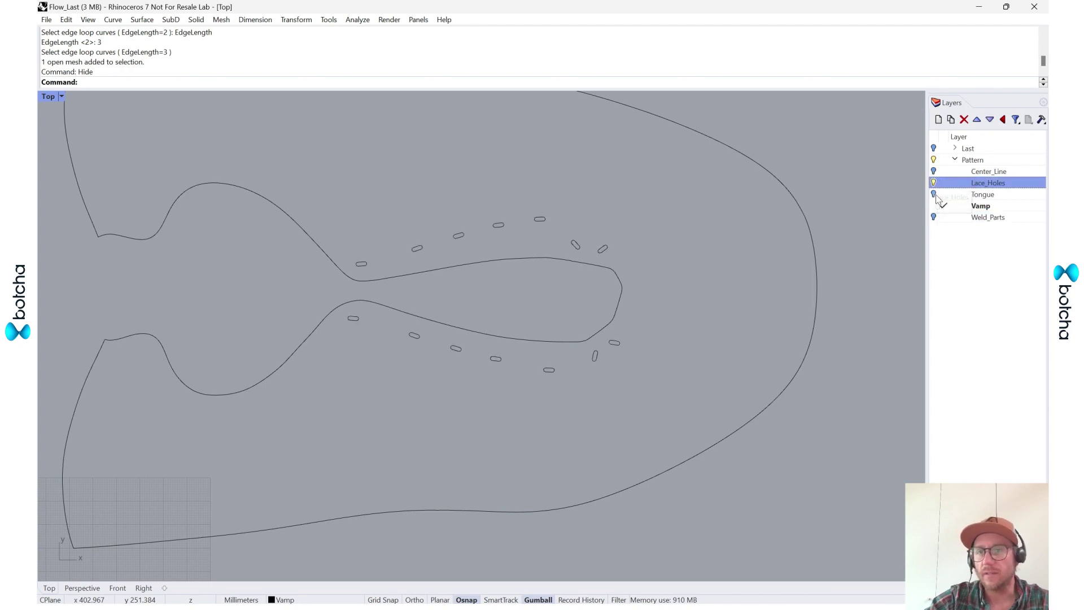
left_click_drag(937, 199, 937, 198)
left_click(934, 217)
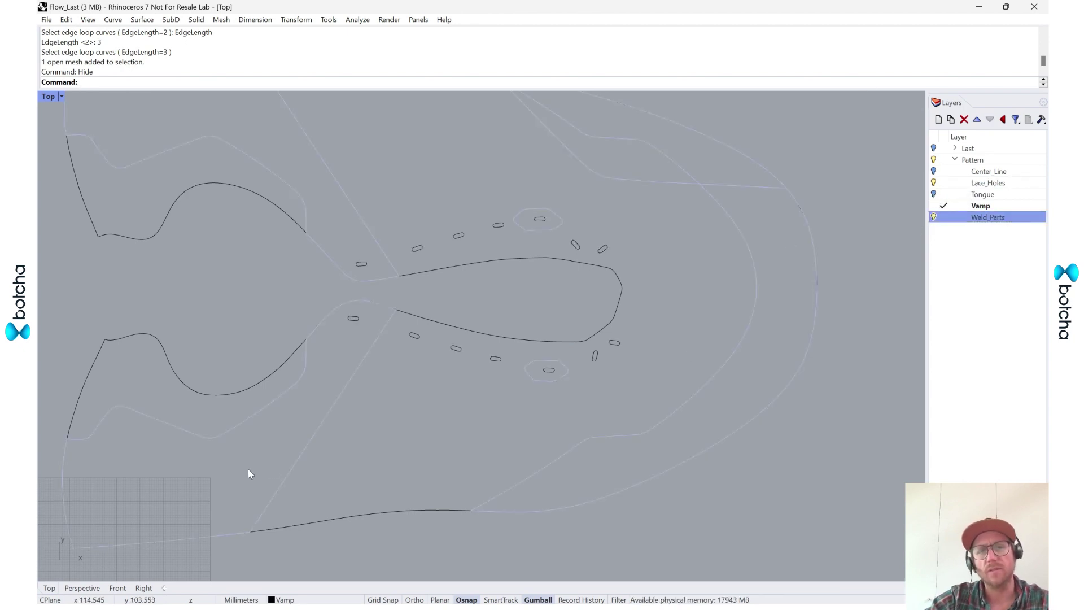
scroll(346, 325, "up", 4)
left_click(359, 302)
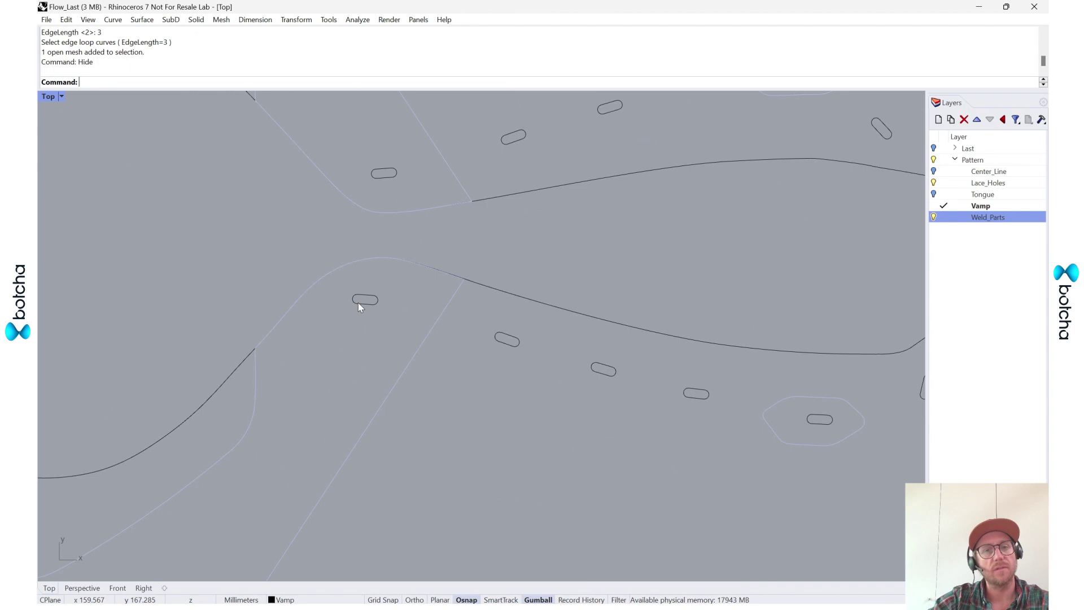
left_click(386, 401, "shift")
scroll(395, 384, "down", 4)
scroll(377, 445, "up", 2)
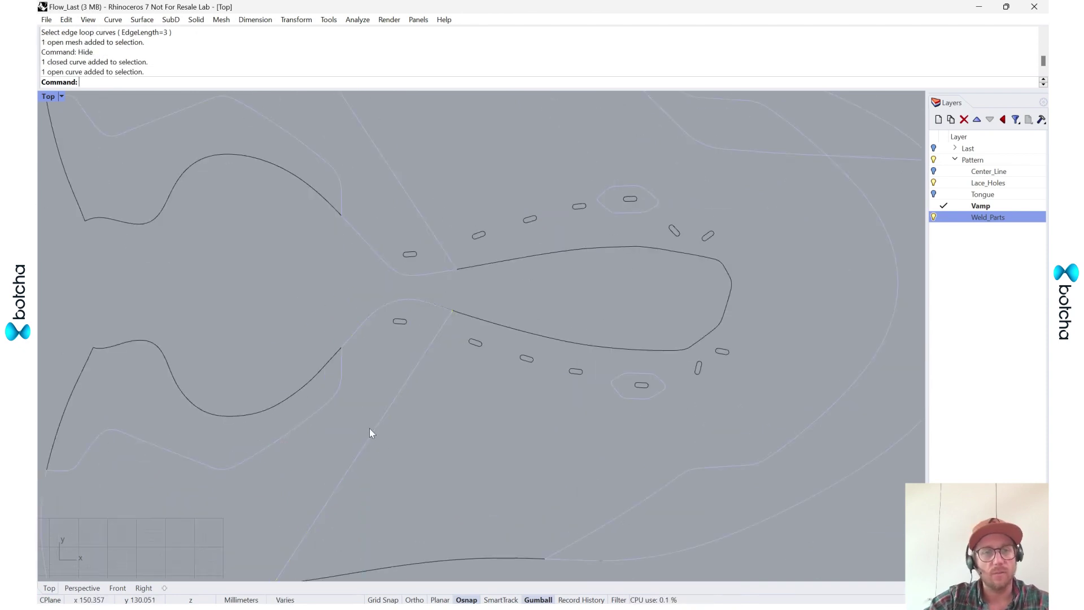
left_click(362, 442)
left_click(303, 425, "shift")
scroll(368, 428, "down", 3)
scroll(371, 392, "up", 1)
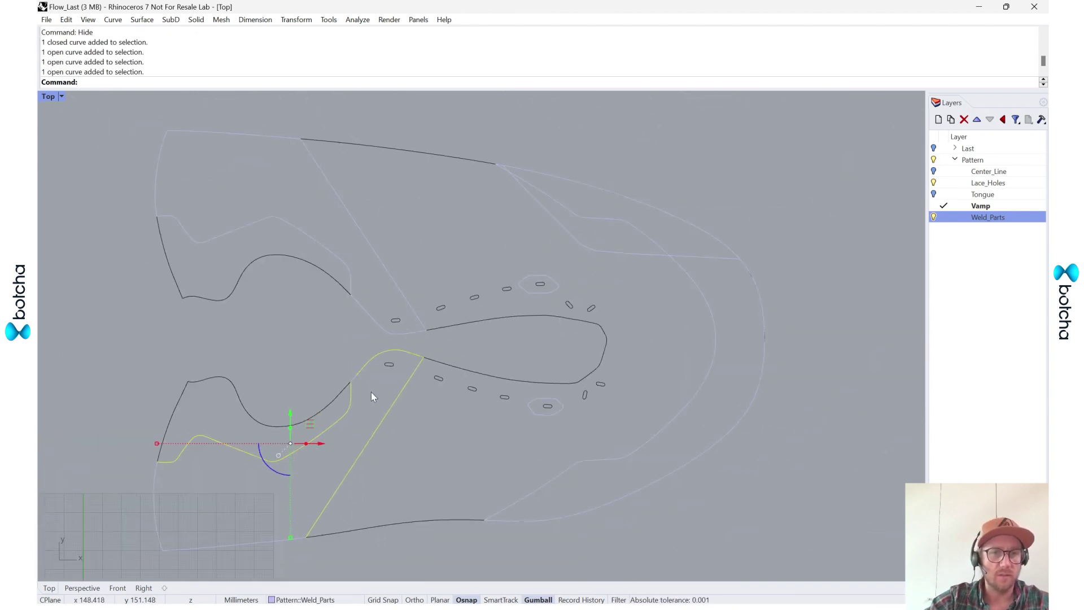
Make the Lace_Holes sublayer current, hide the Vamp sublayer and clear the curve selection.
double_click(994, 184)
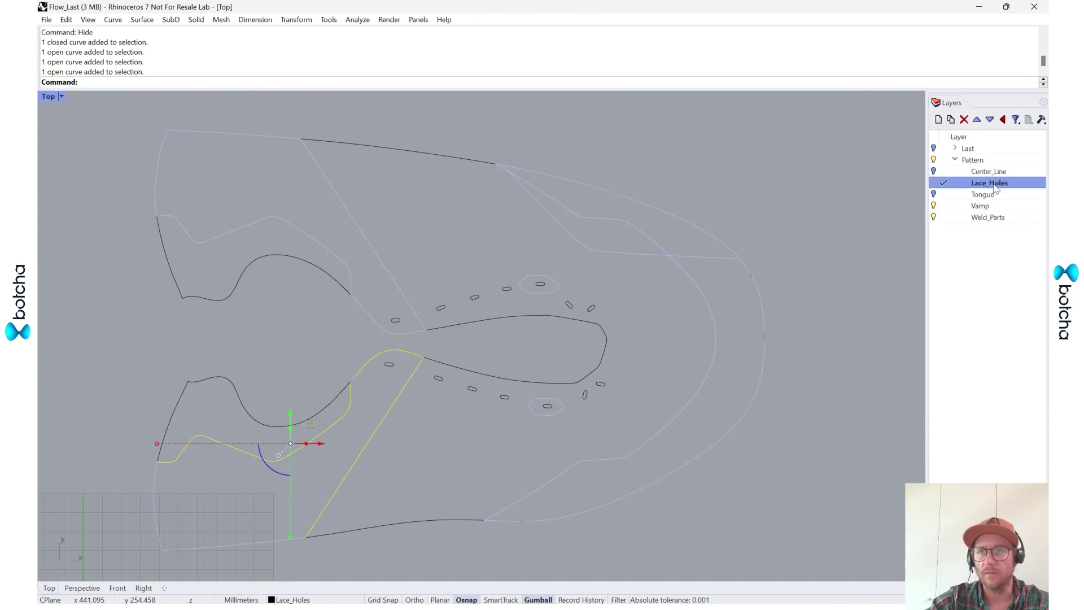
left_click(934, 207)
left_click(422, 452)
Join the four curves that outline the lower rear weld part.
right_click_drag(360, 554, 409, 459)
left_click_drag(407, 477, 96, 300)
scroll(326, 290, "up", 3)
left_click(513, 286, "shift")
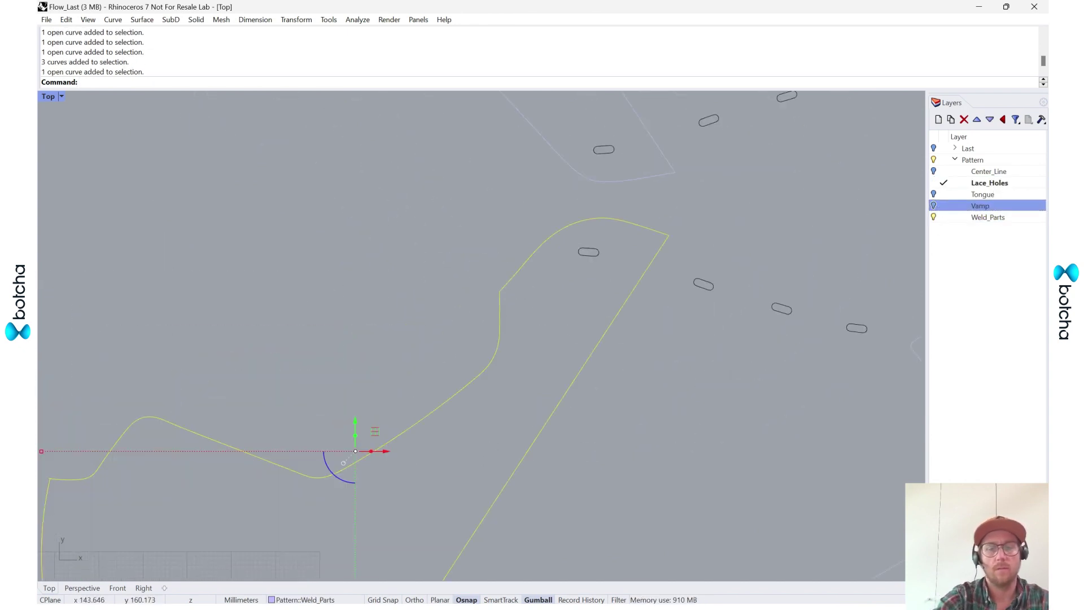
type("join")
key("Return")
Join the three curves of the upper rear weld part into one closed outline.
scroll(489, 314, "down", 3)
left_click(516, 221)
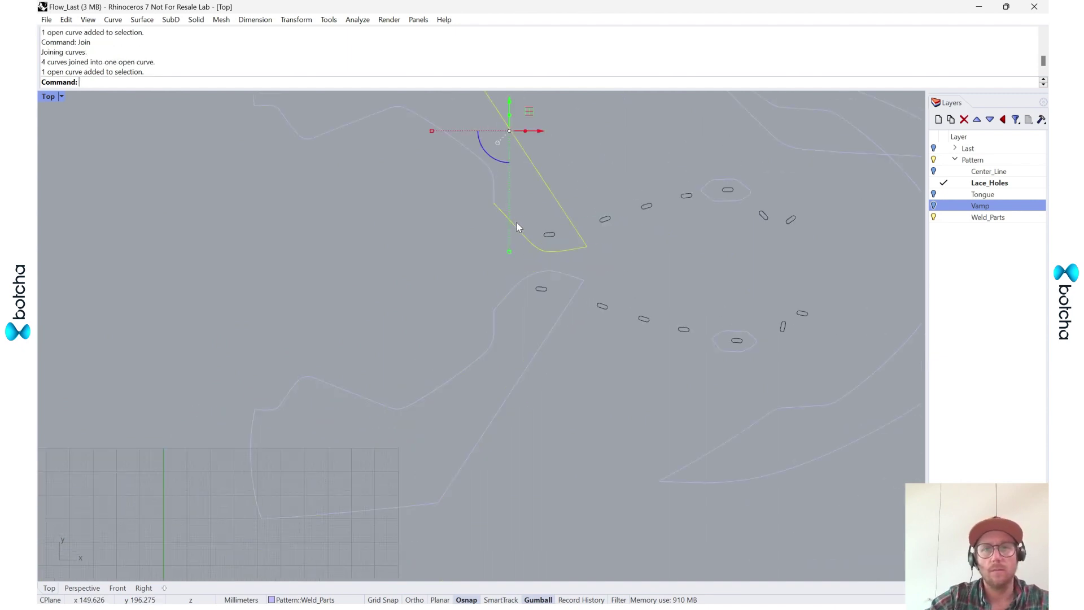
scroll(565, 254, "up", 4)
left_click_drag(520, 171, 182, 339)
left_click_drag(370, 100, 72, 225)
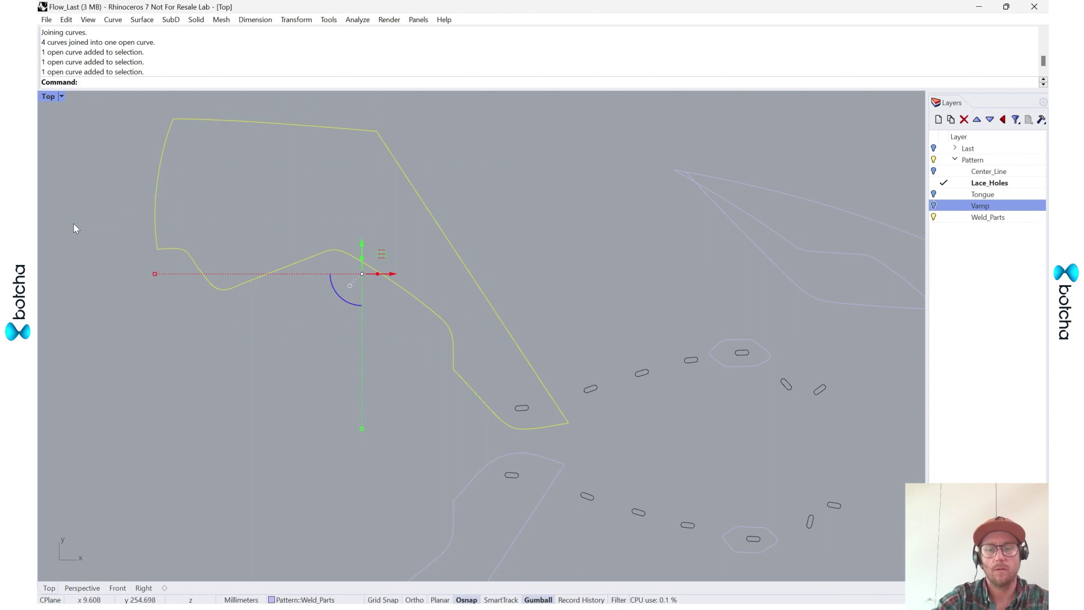
type("join")
key("Return")
Examine the overlapping weld part curves around the toe by highlighting them individually.
scroll(382, 215, "down", 6)
scroll(589, 316, "up", 5)
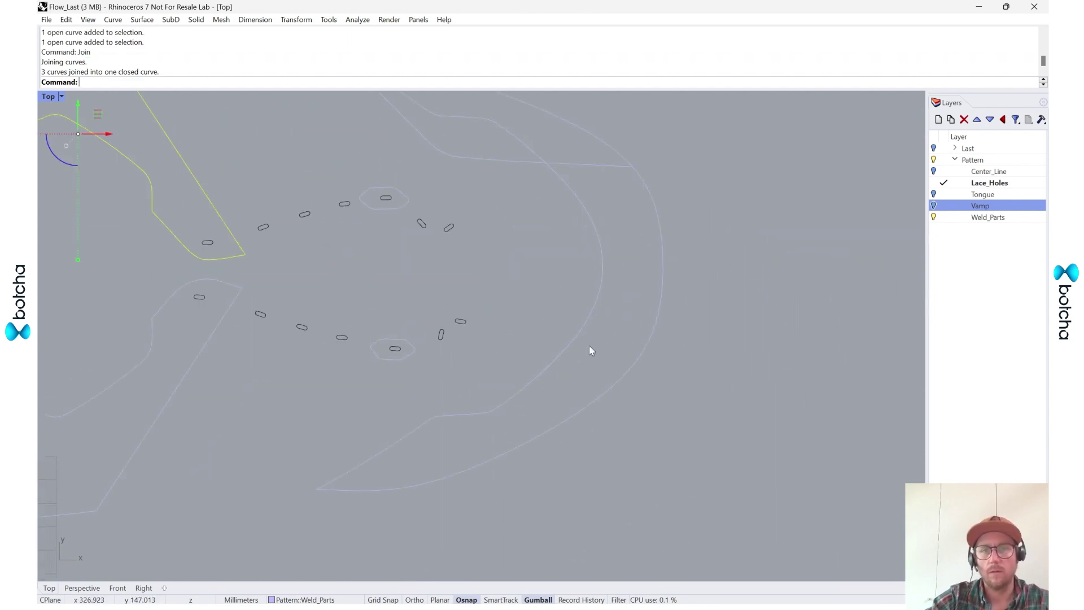
left_click(580, 329)
left_click(716, 370)
left_click(656, 329)
right_click_drag(727, 289, 730, 445)
left_click(610, 324)
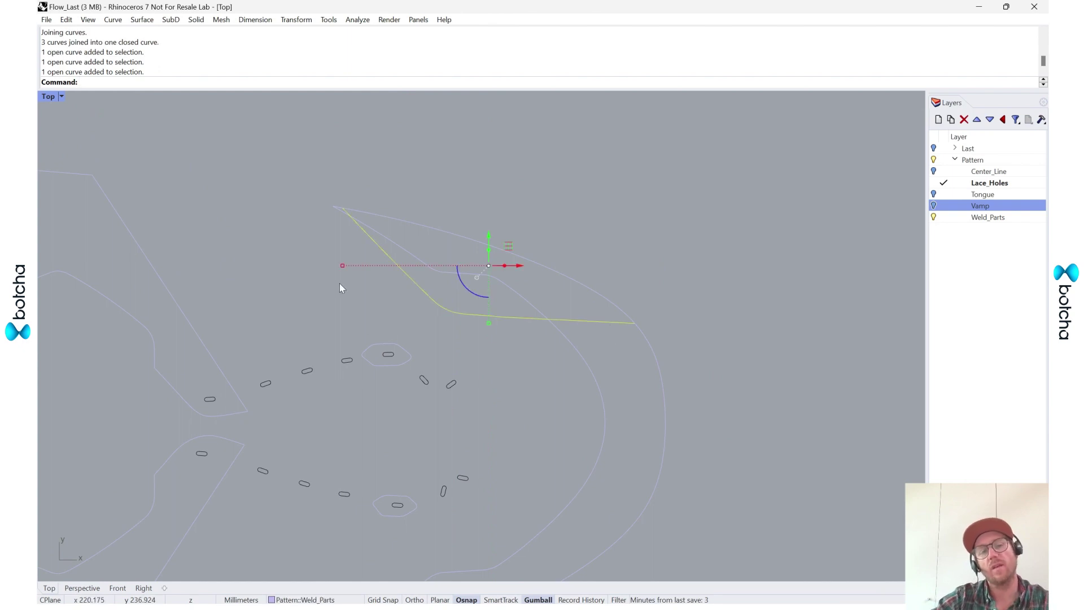
left_click(590, 292)
left_click(641, 289)
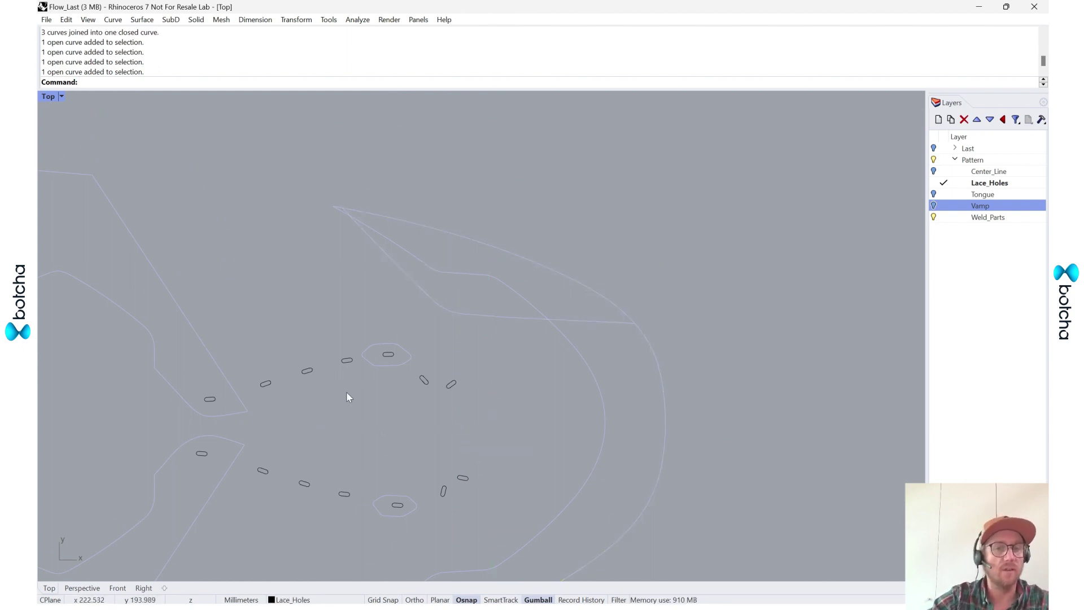
Use CurveBoolean to extract the closed upper toe region bounded by the angled weld curve and the outer toe curve.
right_click_drag(349, 395, 407, 364)
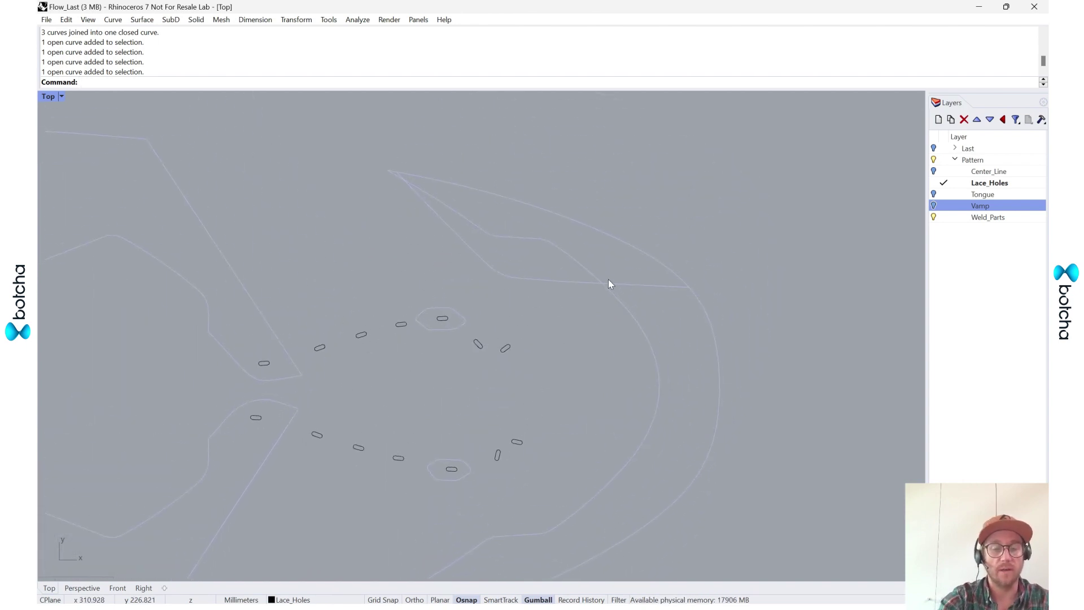
type("Curve")
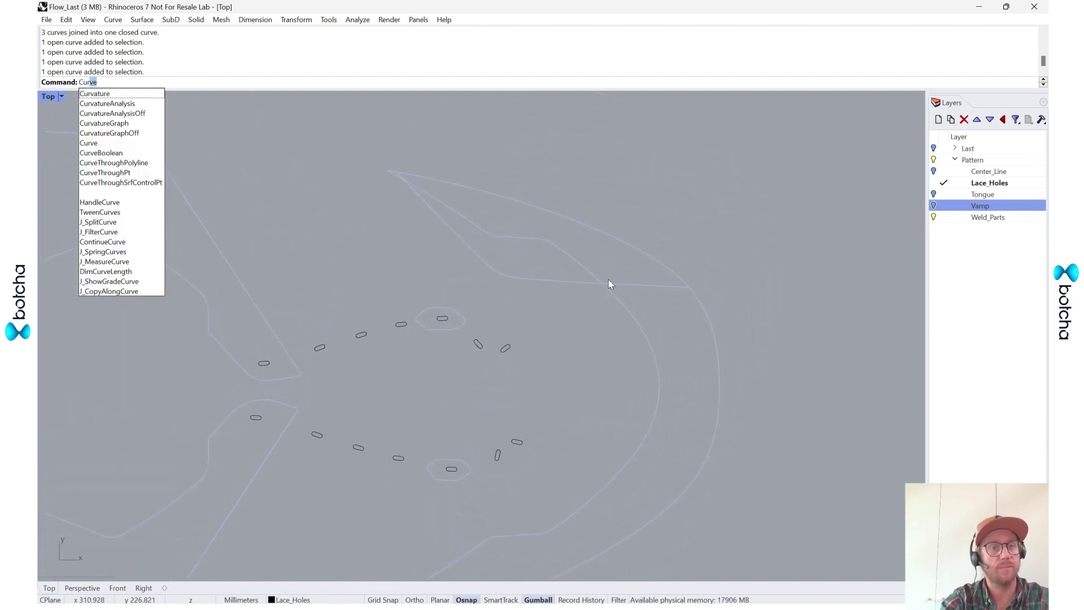
type("Boolean")
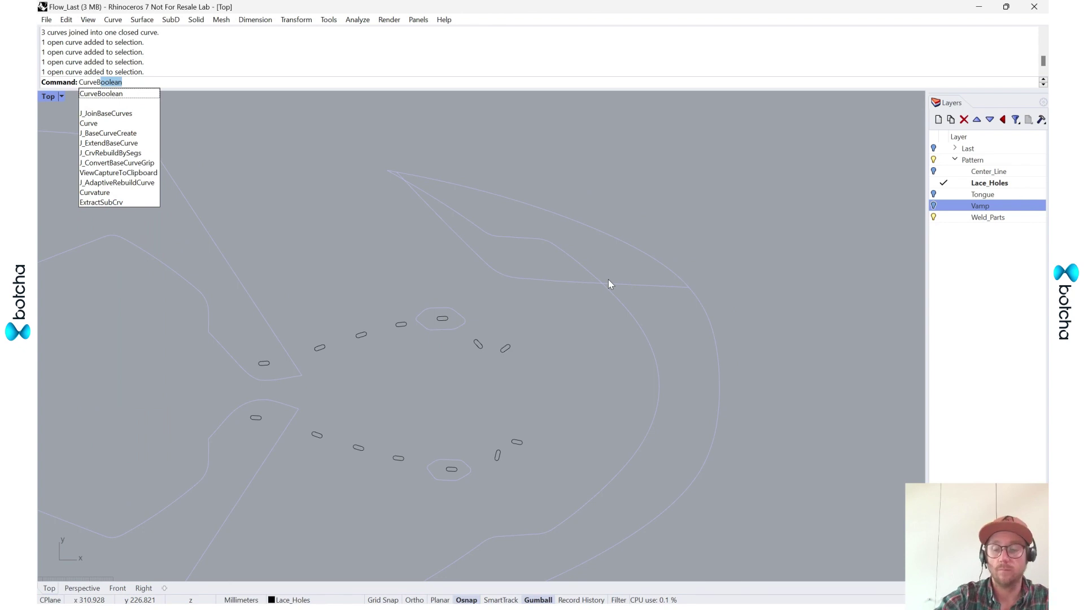
key("Return")
left_click(533, 279)
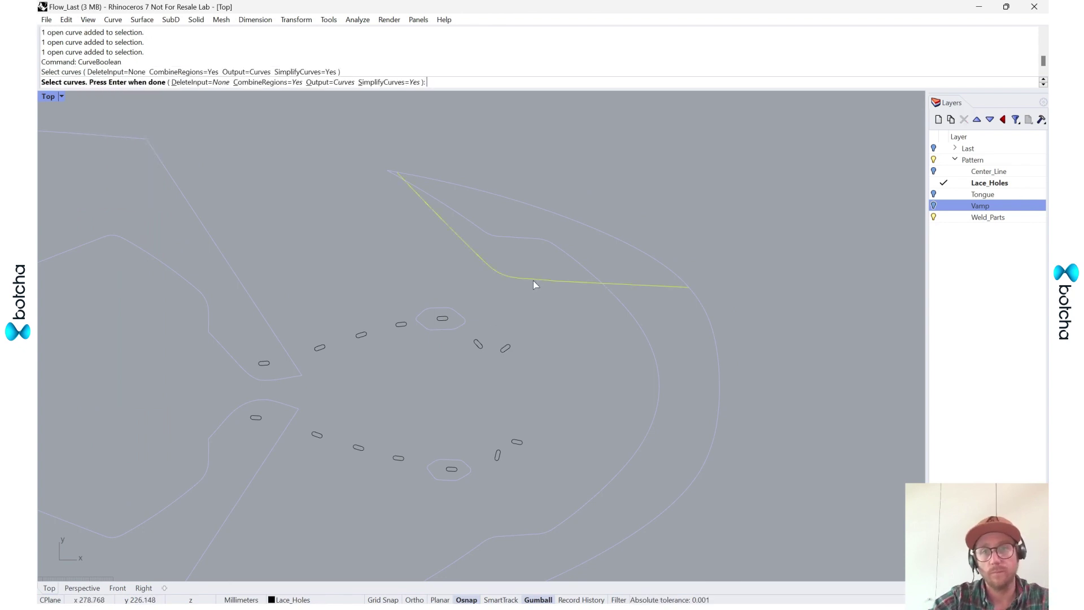
left_click(590, 233)
key("Return")
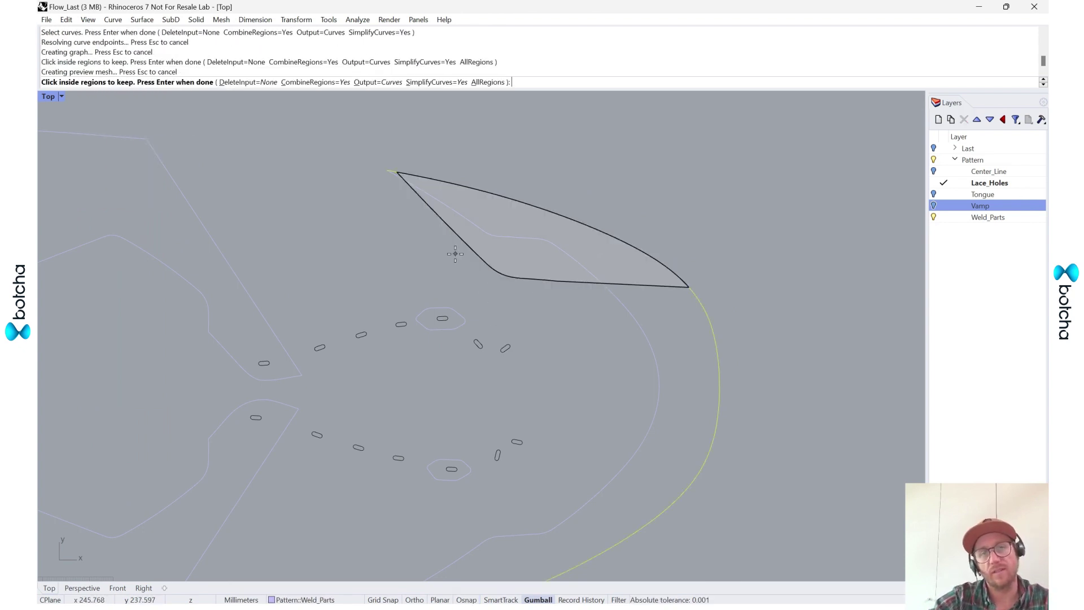
key("Return")
left_click(669, 316)
Try to create a planar quad mesh from the lower rear weld part outline and its lace hole.
right_click_drag(518, 306, 565, 189)
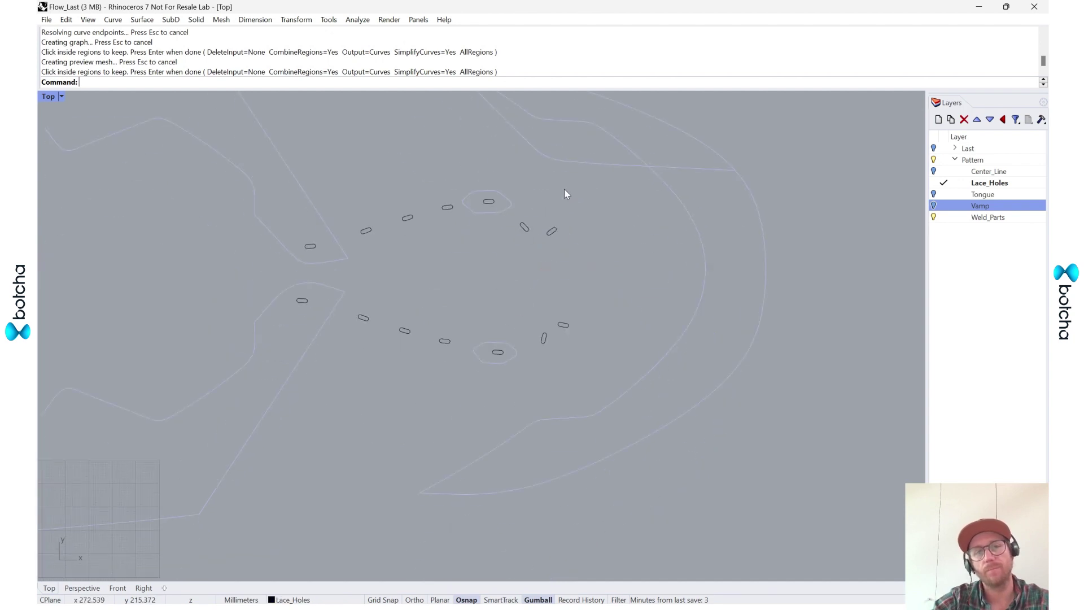
scroll(564, 194, "down", 4)
right_click_drag(397, 376, 429, 476)
scroll(392, 371, "up", 4)
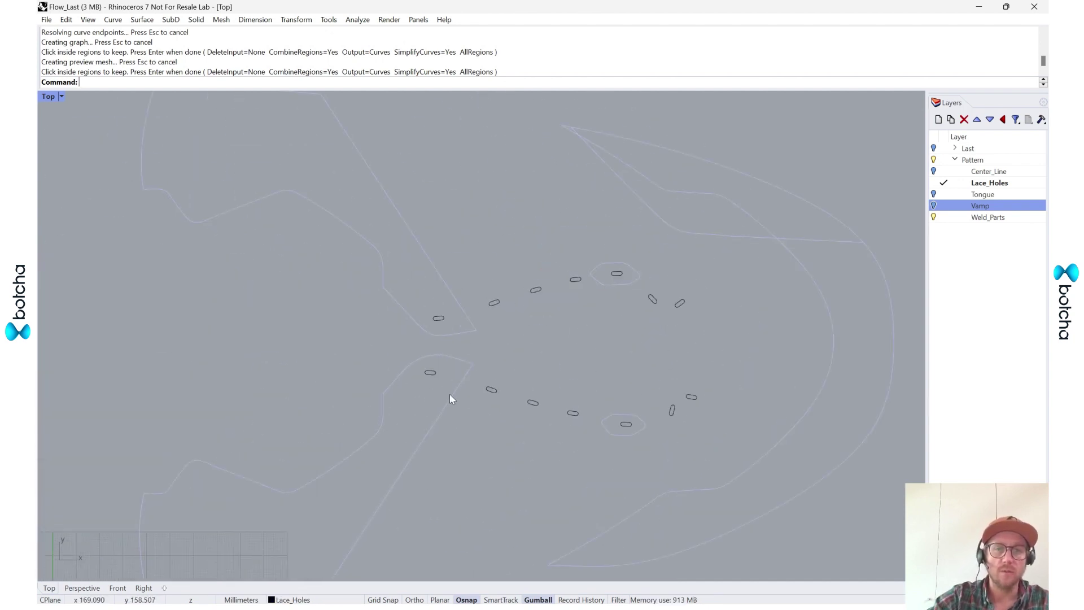
left_click_drag(462, 450, 397, 336)
right_click_drag(455, 429, 446, 374)
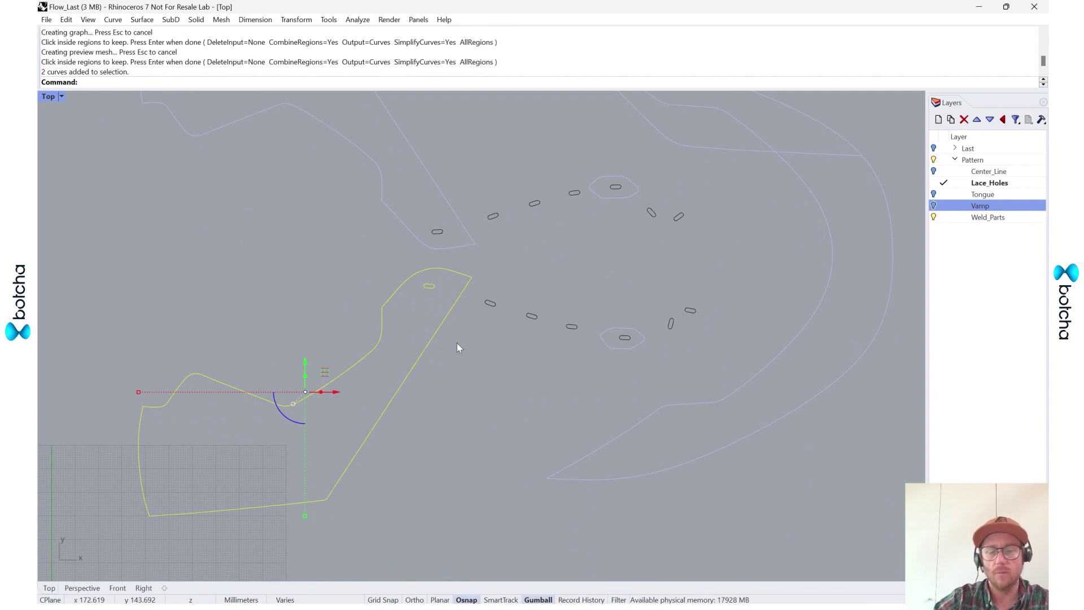
type("B_qu")
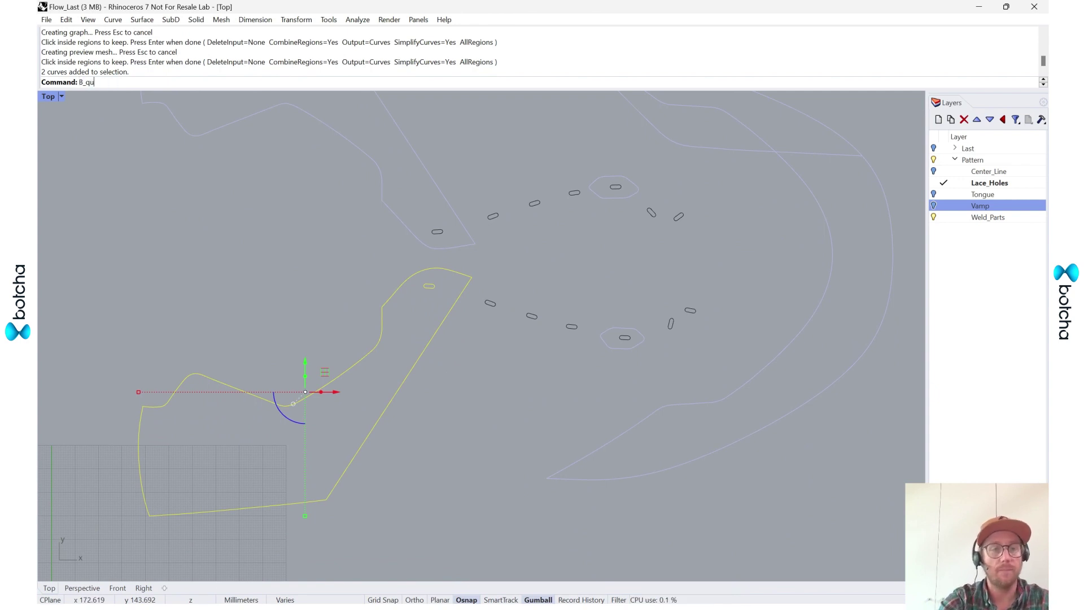
left_click(124, 93)
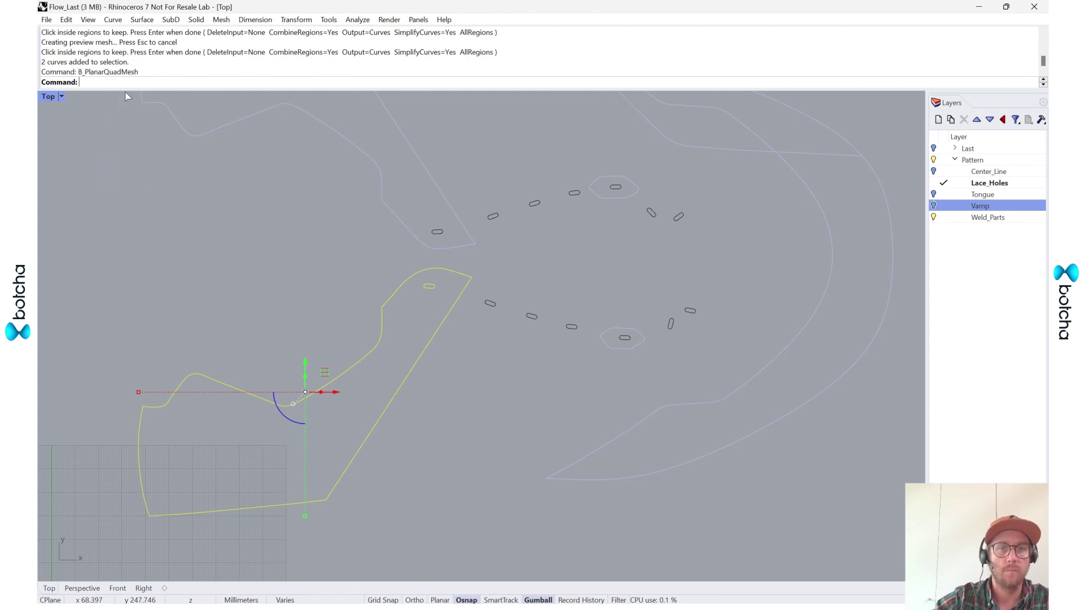
scroll(468, 305, "up", 6)
key("ctrl+z")
key("Return")
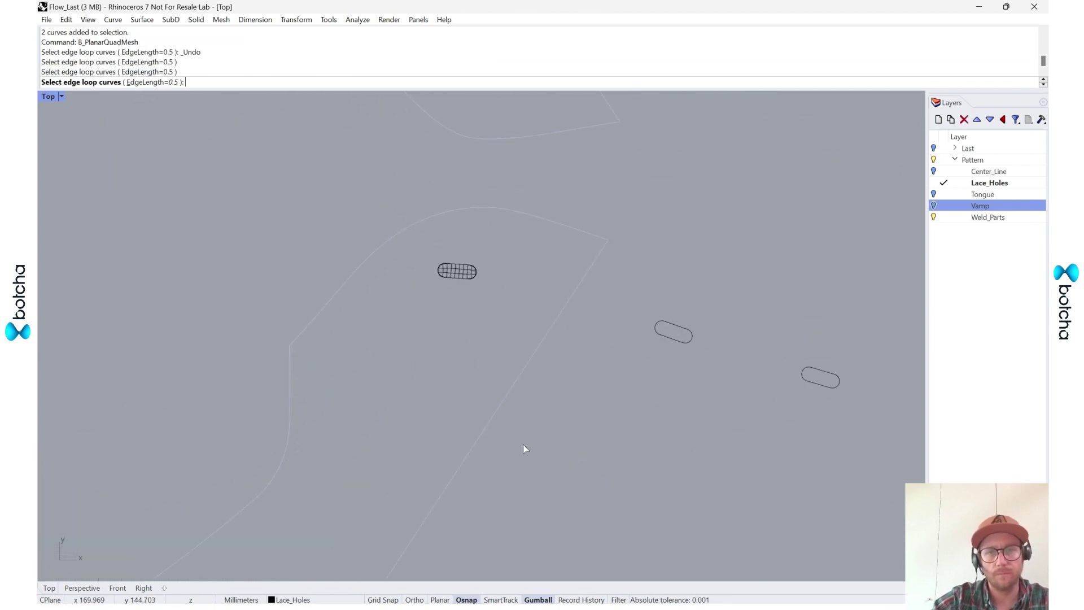
key("Escape")
Highlight the lower rear weld outline with its lace hole and examine how the curve ends meet at the upper rear corner.
scroll(503, 321, "down", 12)
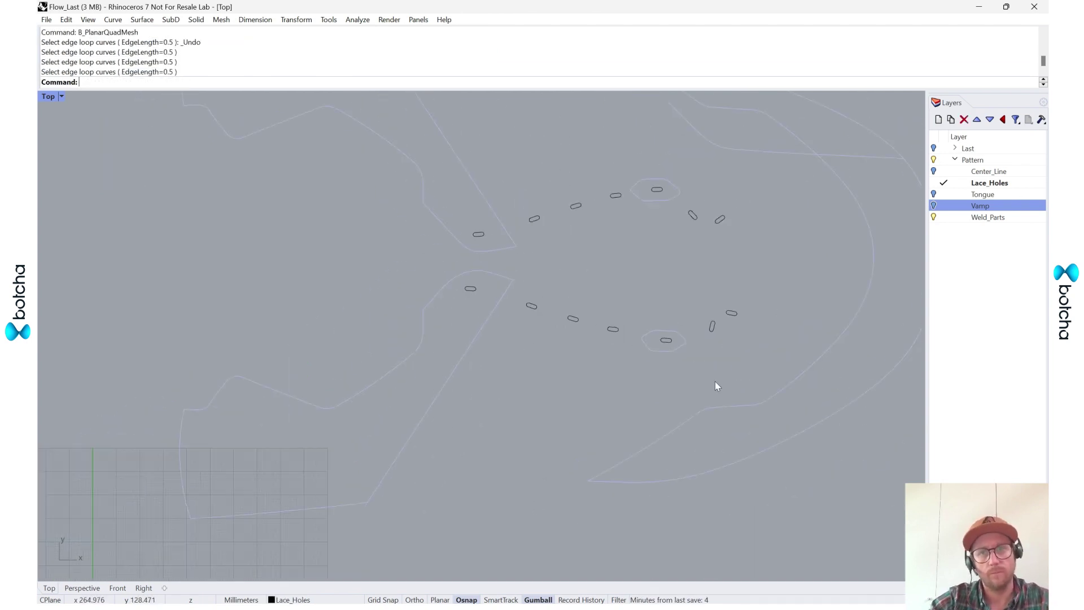
scroll(715, 350, "up", 4)
right_click_drag(331, 339, 416, 317)
left_click_drag(459, 341, 351, 222)
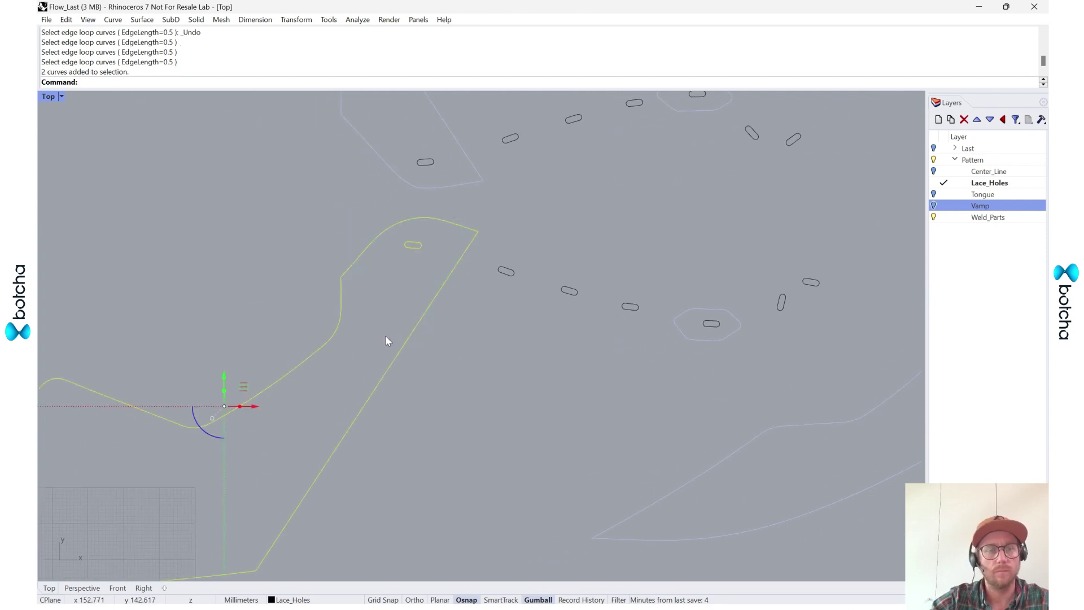
right_click_drag(406, 303, 482, 281)
left_click(407, 283)
left_click_drag(508, 310, 379, 184)
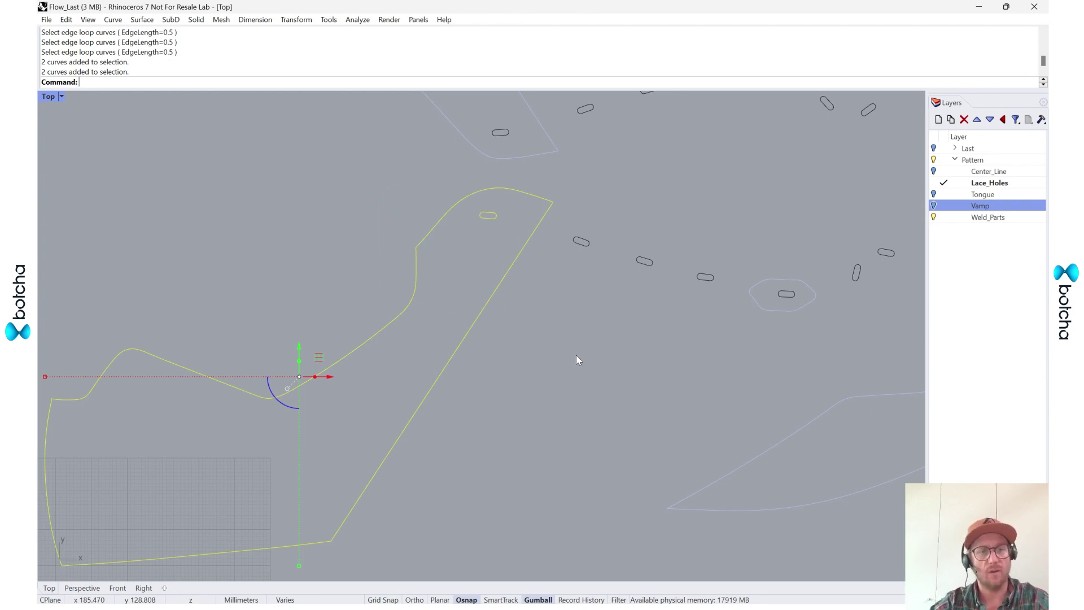
scroll(69, 398, "up", 8)
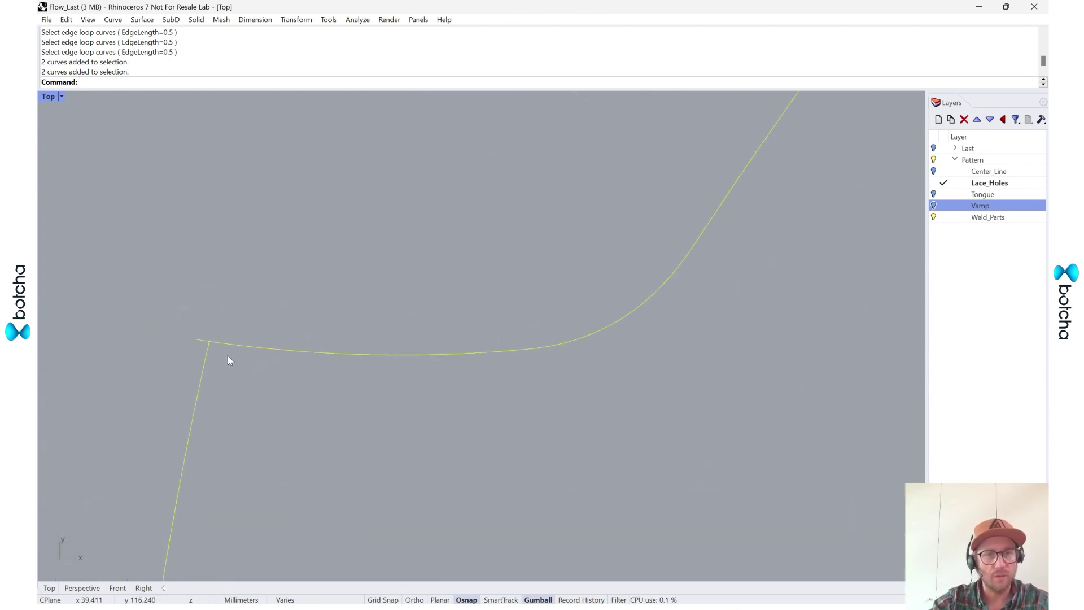
scroll(210, 347, "up", 8)
scroll(205, 347, "down", 12)
scroll(199, 336, "down", 8)
right_click_drag(385, 390, 250, 441)
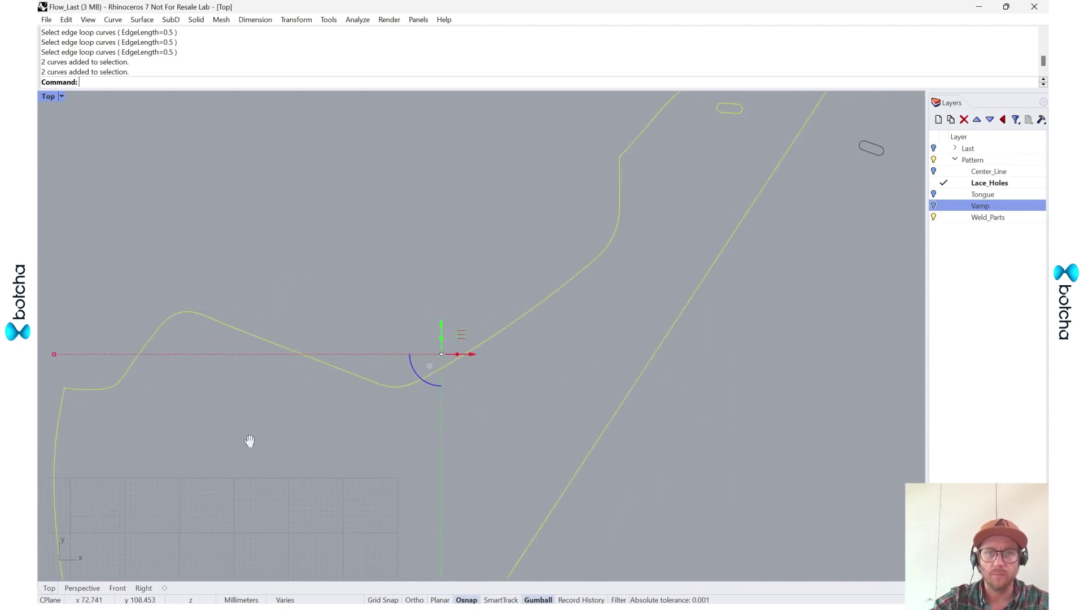
Check whether the lower and upper rear weld outlines are closed curves by selecting each one.
scroll(250, 441, "down", 5)
left_click(248, 432)
left_click(243, 388)
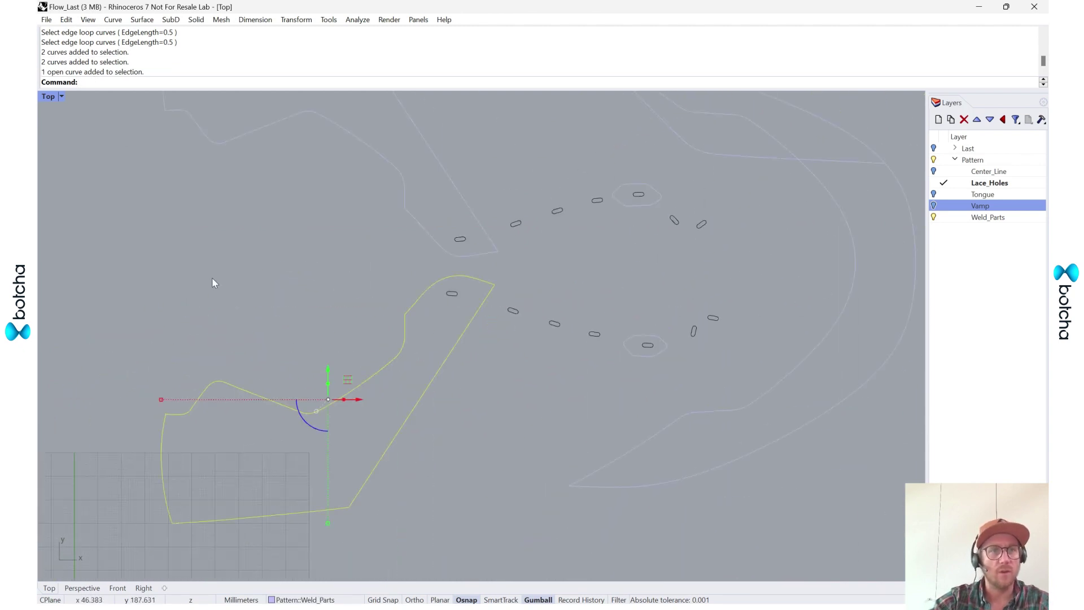
right_click_drag(186, 443, 320, 415)
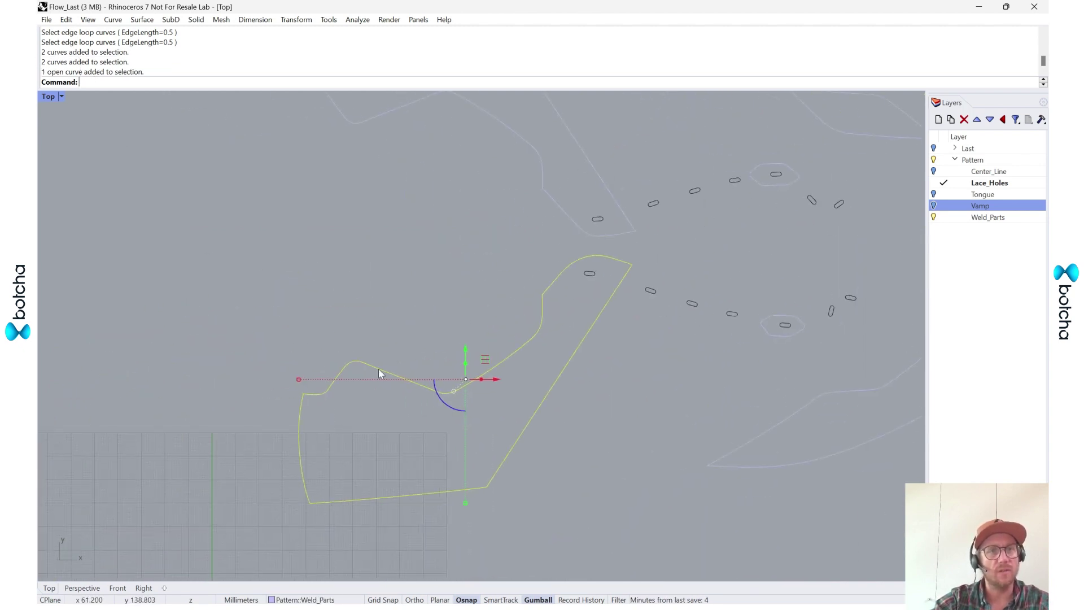
left_click(358, 462)
scroll(297, 374, "up", 4)
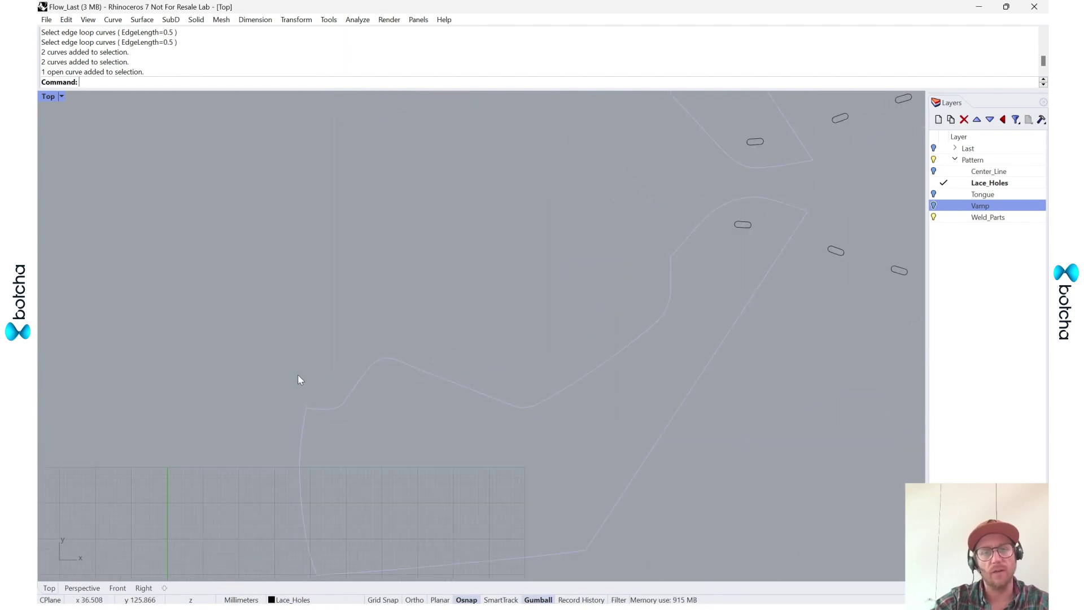
scroll(516, 229, "down", 10)
scroll(516, 229, "down", 2)
left_click(538, 171)
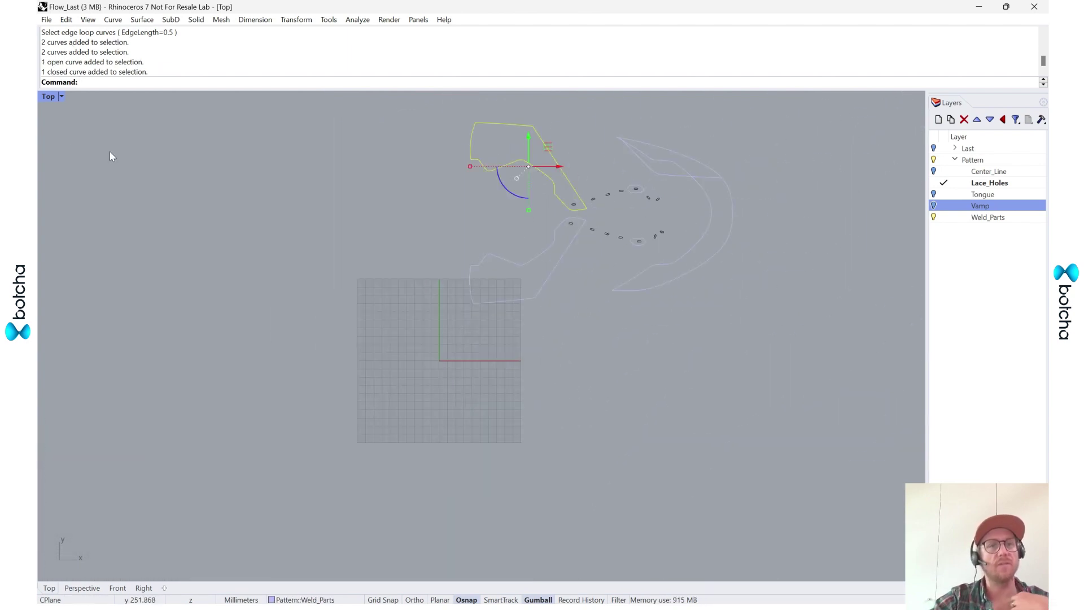
Trim the short curve end that overhangs the upper rear corner of the lower rear weld outline.
scroll(437, 298, "up", 6)
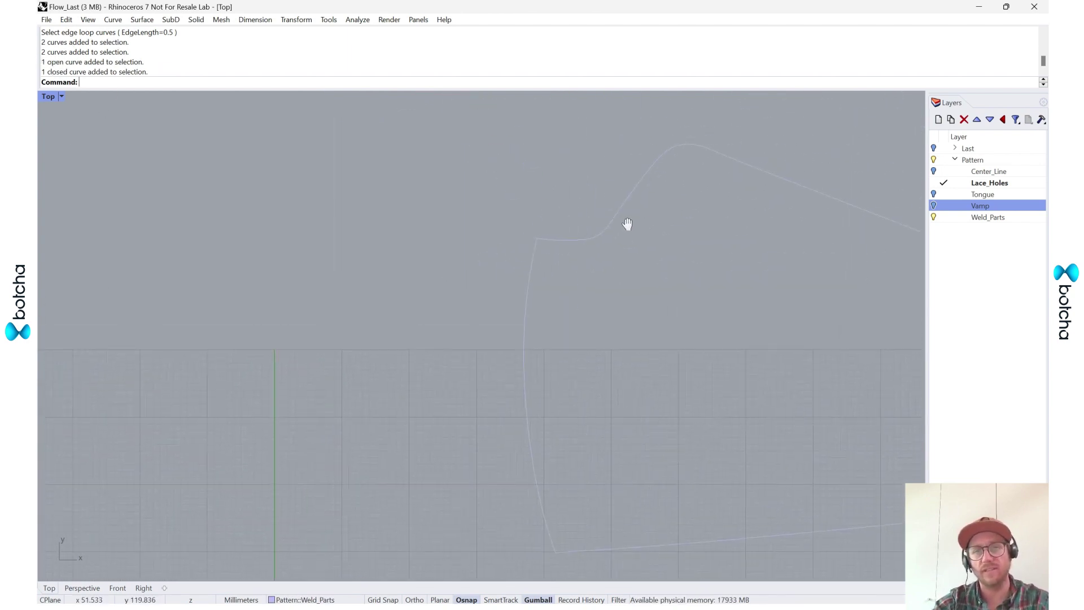
left_click(499, 225)
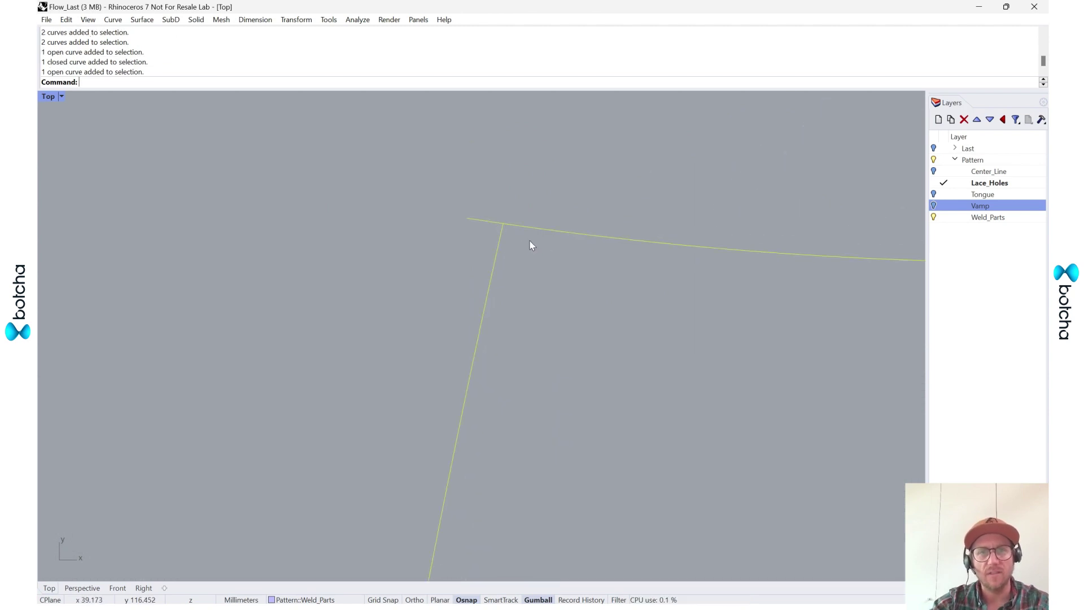
type("Trim")
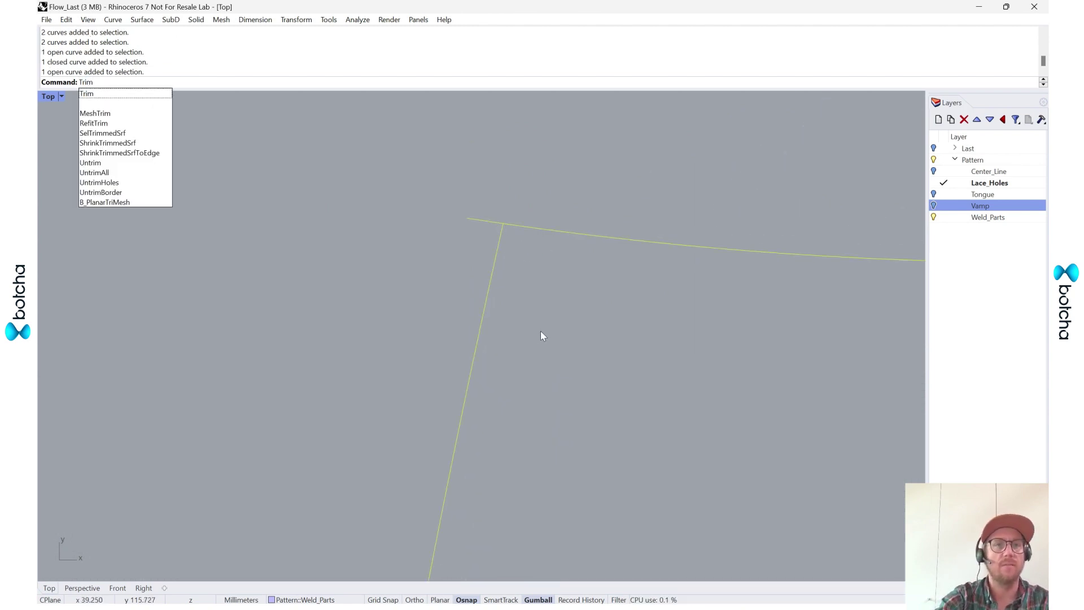
key("Return")
left_click(484, 222)
key("Return")
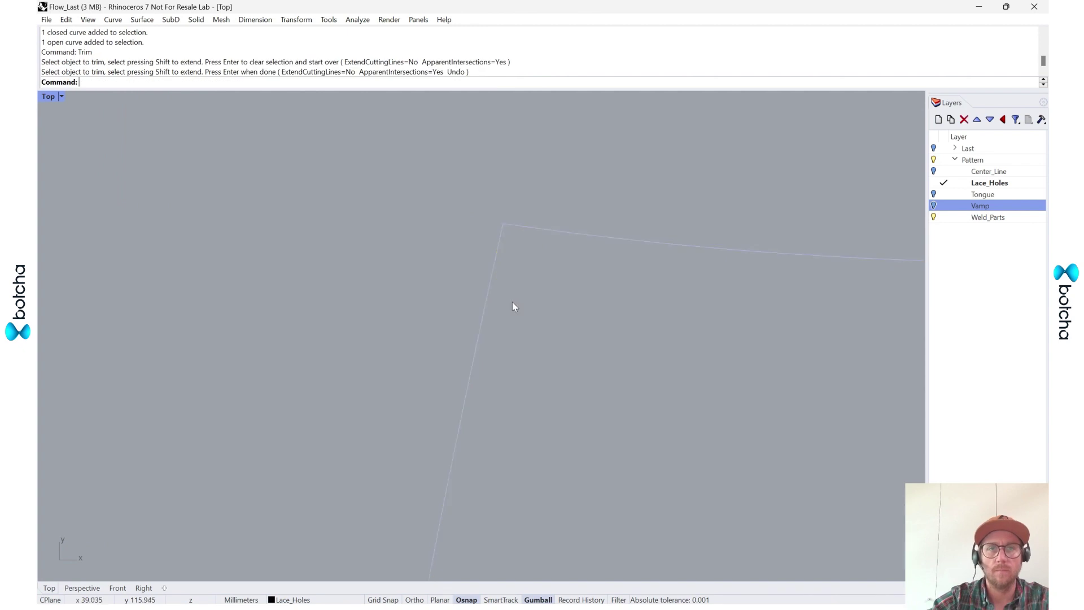
Close the trimmed lower rear weld outline with CloseCrv and reselect it to check that it is closed.
scroll(509, 281, "down", 8)
left_click(581, 278)
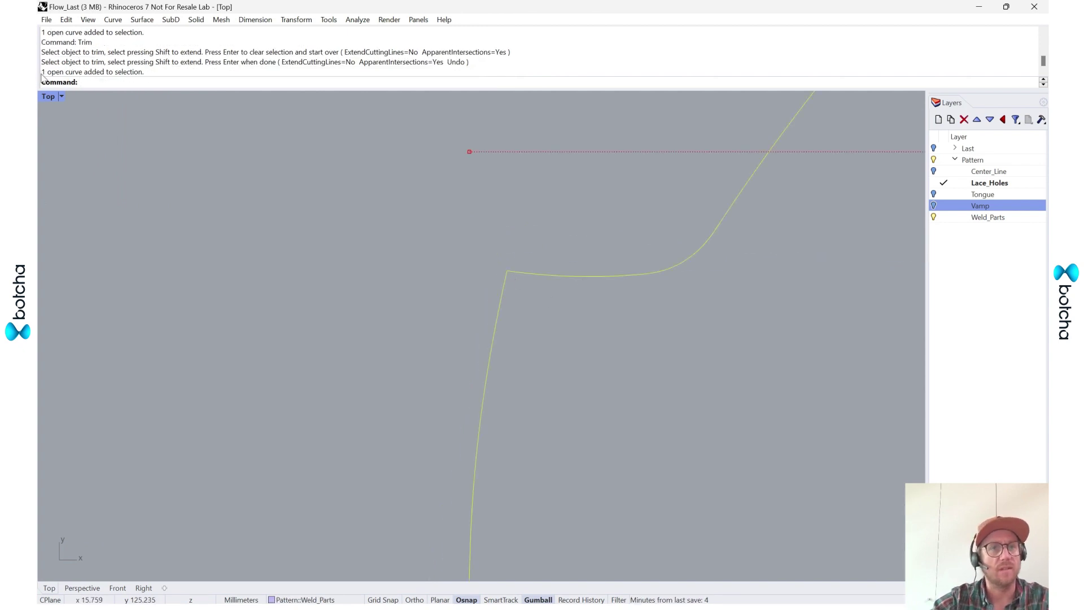
scroll(305, 309, "down", 5)
type("closecrv")
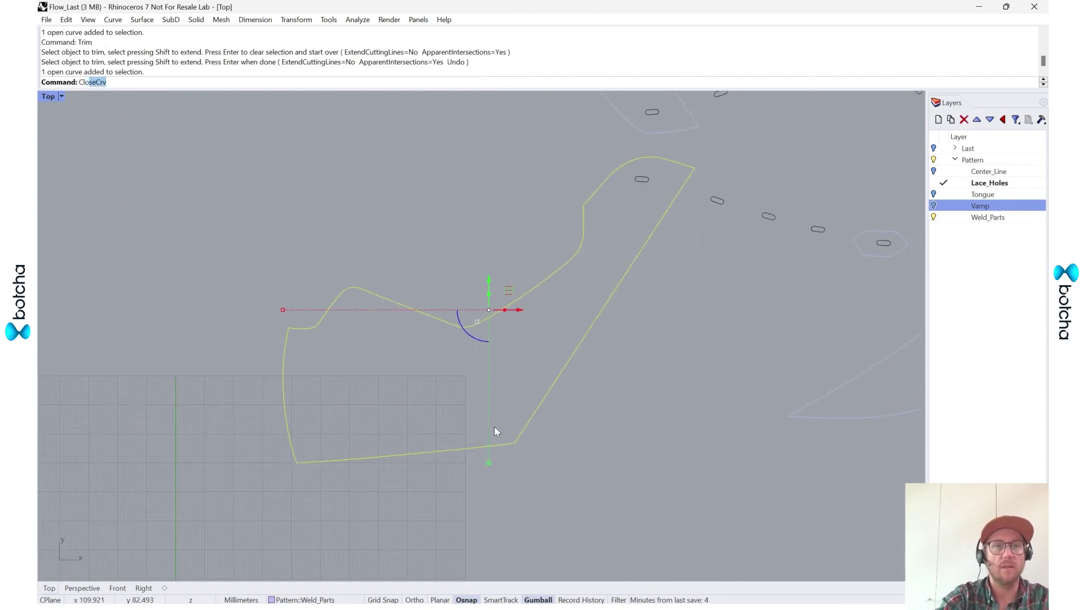
key("Return")
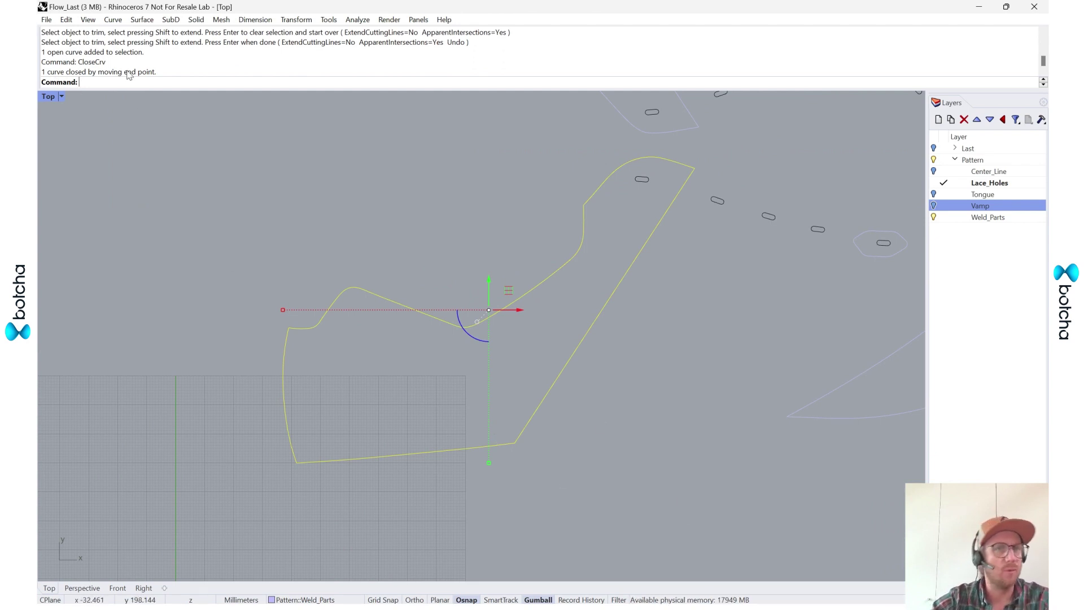
key("Escape")
left_click(535, 412)
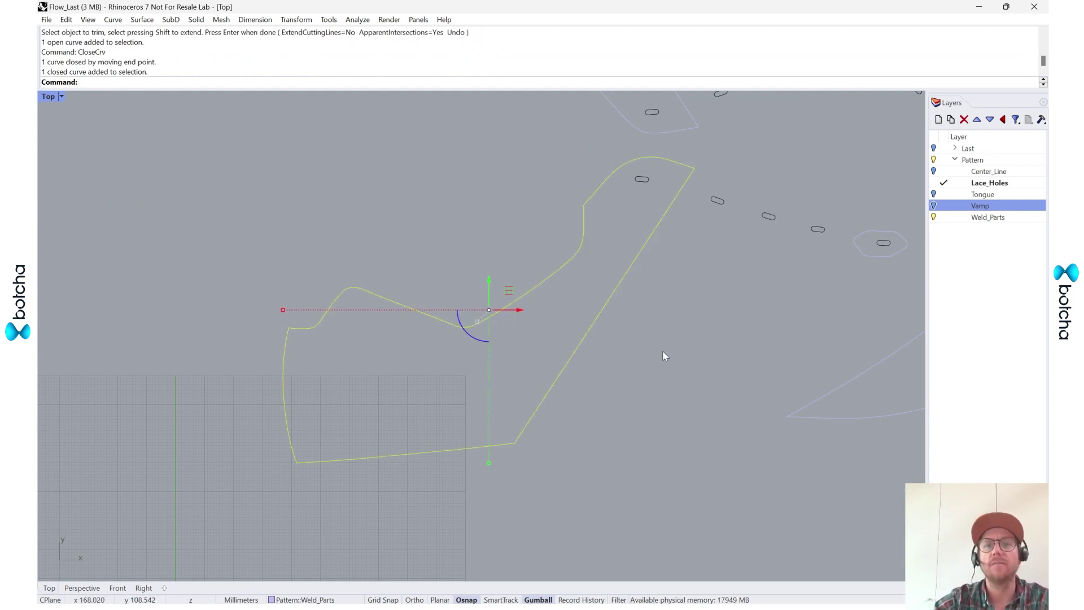
Run B_PlanarQuadMesh on the lower rear weld outline and its lace hole, and inspect the mesh preview around the edges and hole.
right_click_drag(684, 301, 554, 430)
left_click_drag(537, 392, 483, 299)
right_click(403, 50)
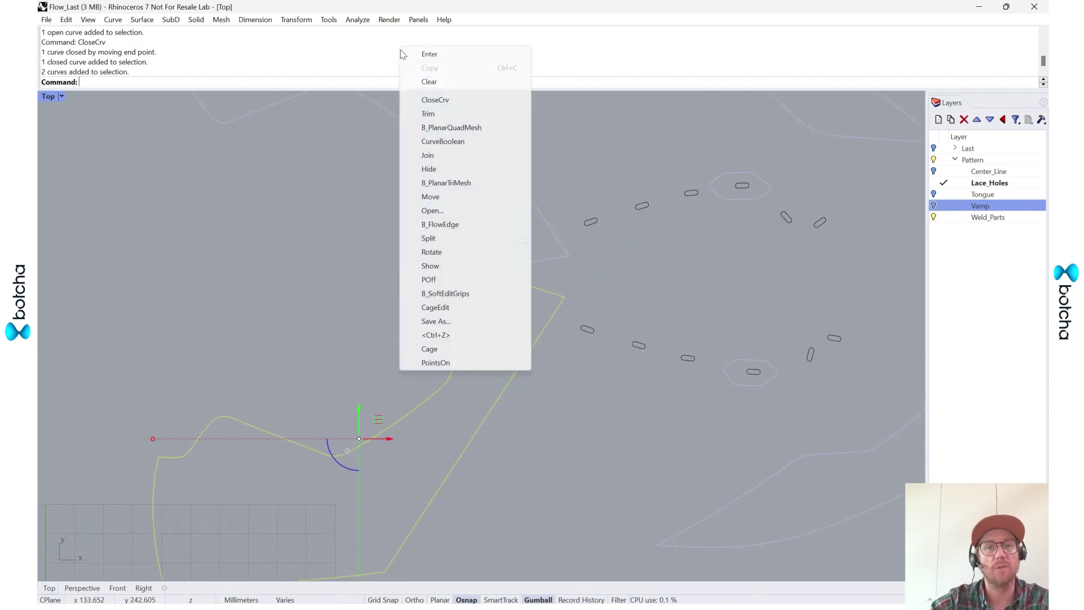
left_click(472, 128)
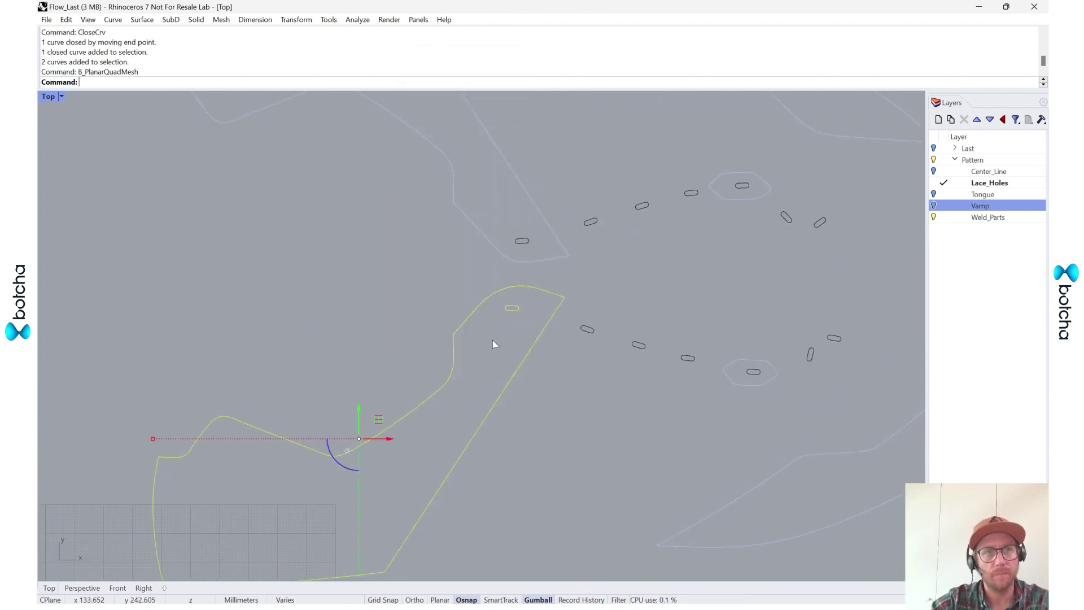
scroll(182, 449, "up", 4)
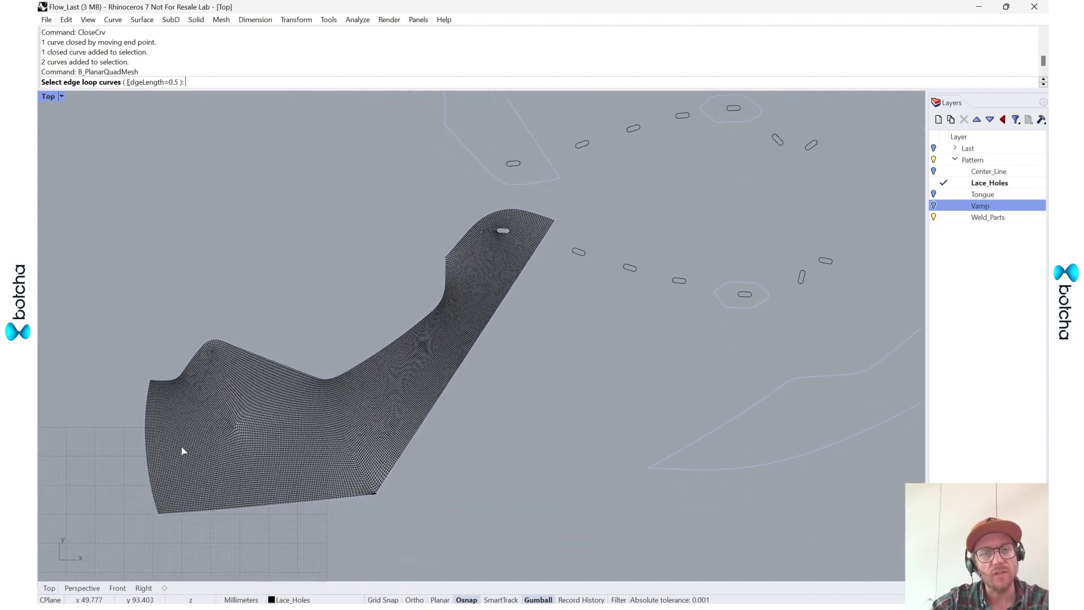
scroll(373, 492, "up", 8)
scroll(399, 502, "down", 6)
right_click_drag(607, 342, 512, 501)
scroll(565, 150, "up", 3)
scroll(371, 124, "up", 1)
scroll(634, 230, "down", 5)
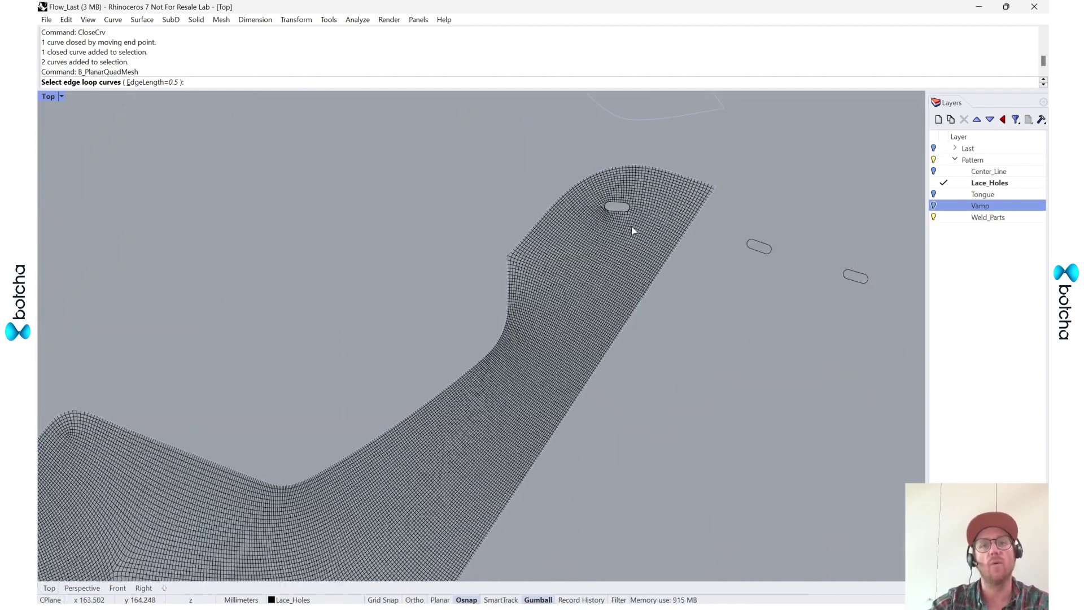
Set the quad mesh edge length to 3 and create the mesh of the lower rear weld part.
left_click(163, 83)
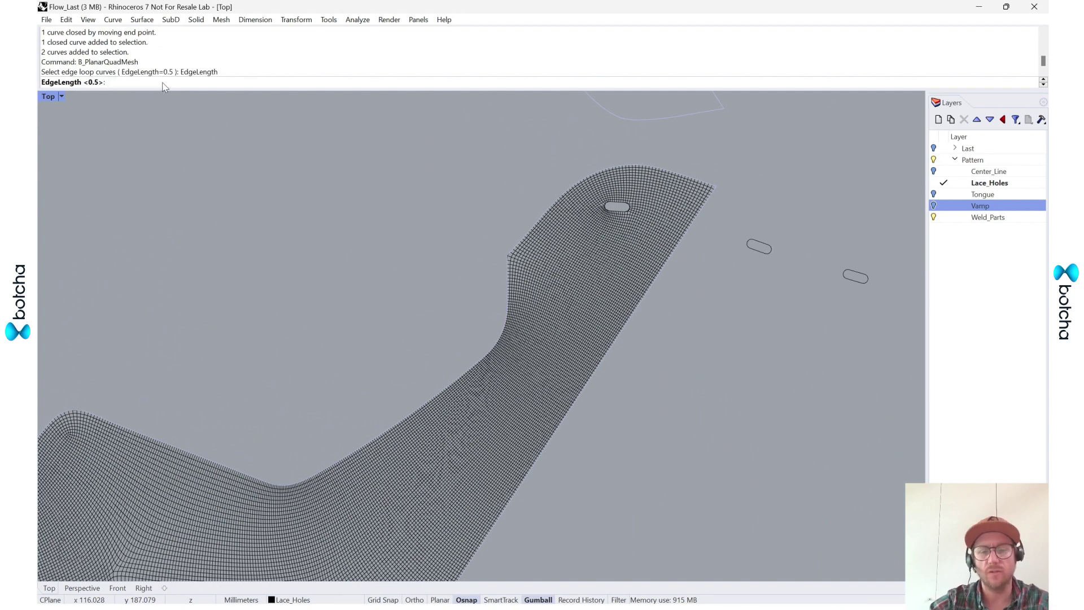
type("3")
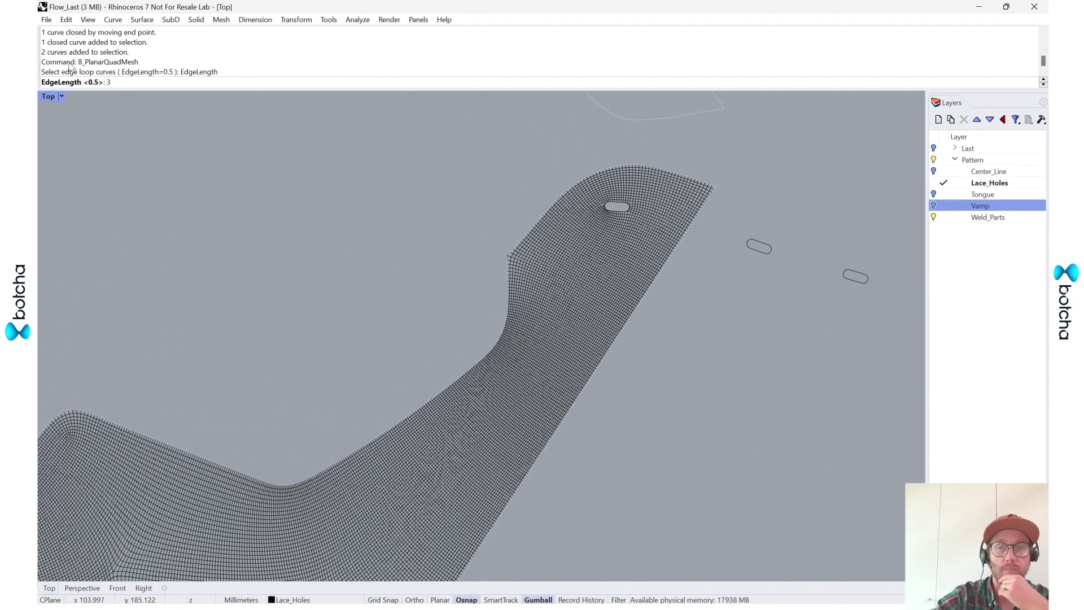
key("Return")
scroll(639, 252, "down", 3)
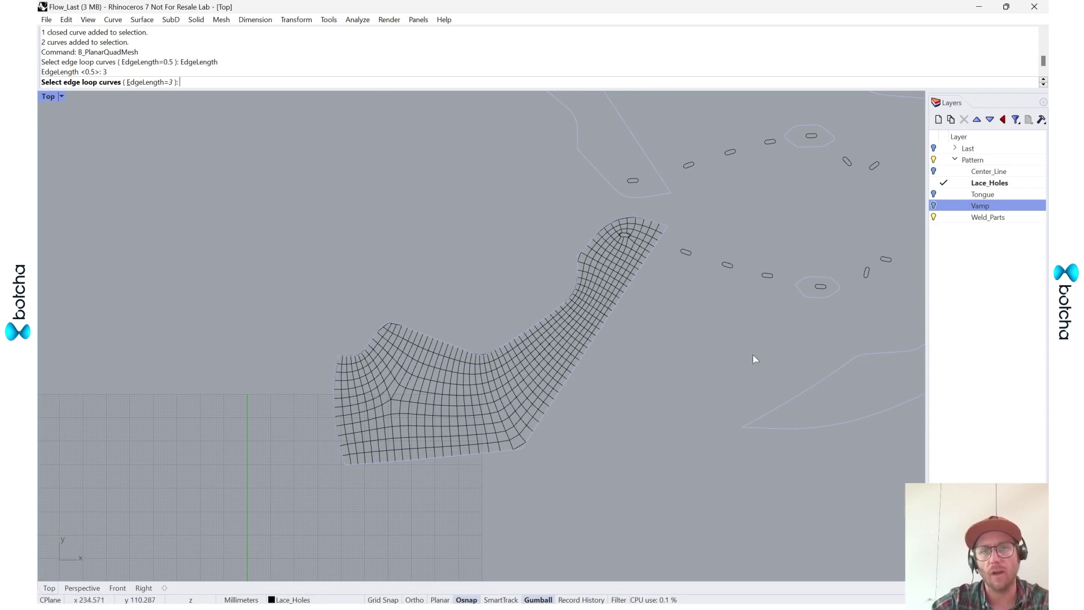
right_click_drag(657, 314, 583, 408)
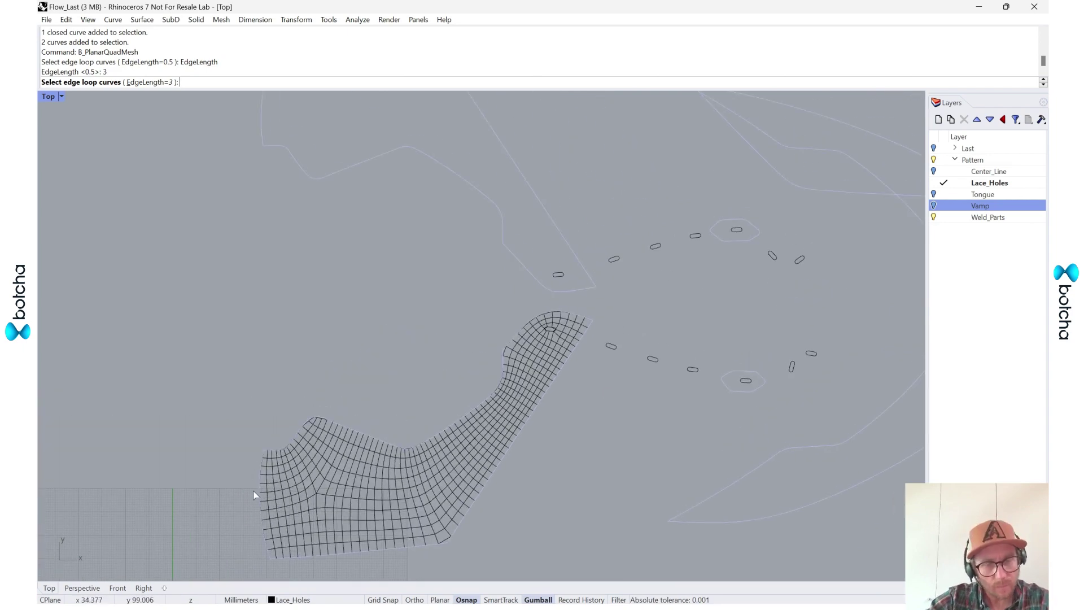
scroll(266, 496, "up", 3)
scroll(349, 507, "down", 4)
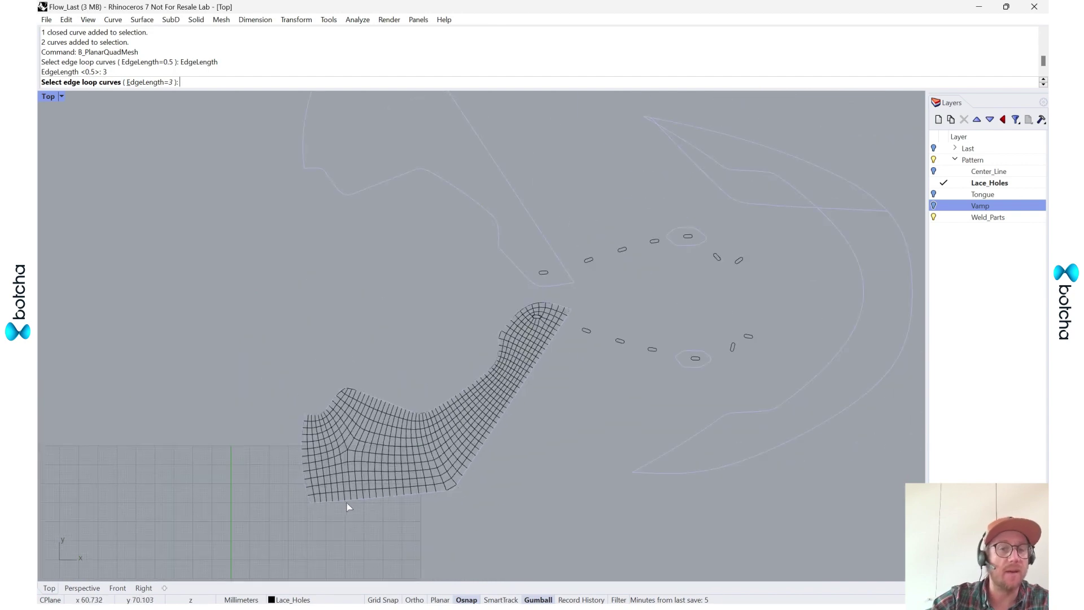
right_click_drag(479, 429, 437, 474)
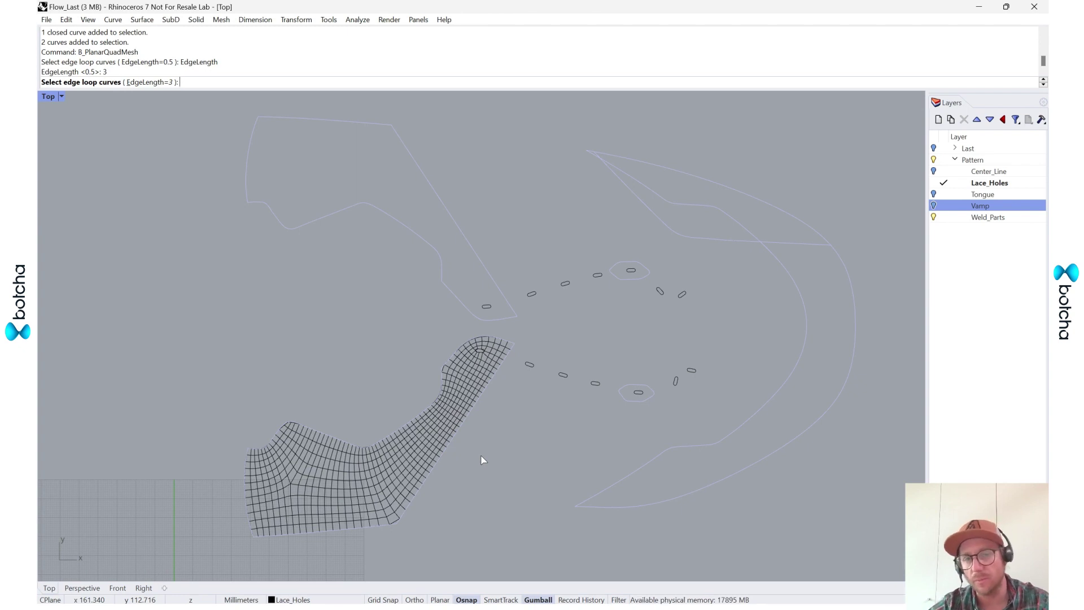
key("Return")
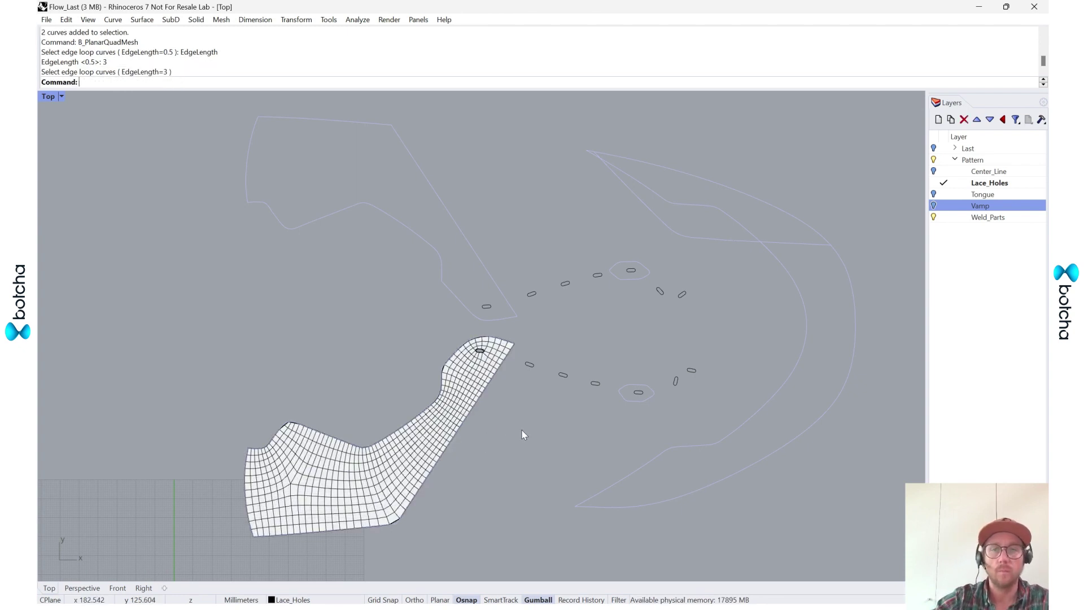
Turn on the Center_Line layer's visibility.
left_click(935, 172)
right_click_drag(297, 340, 270, 364)
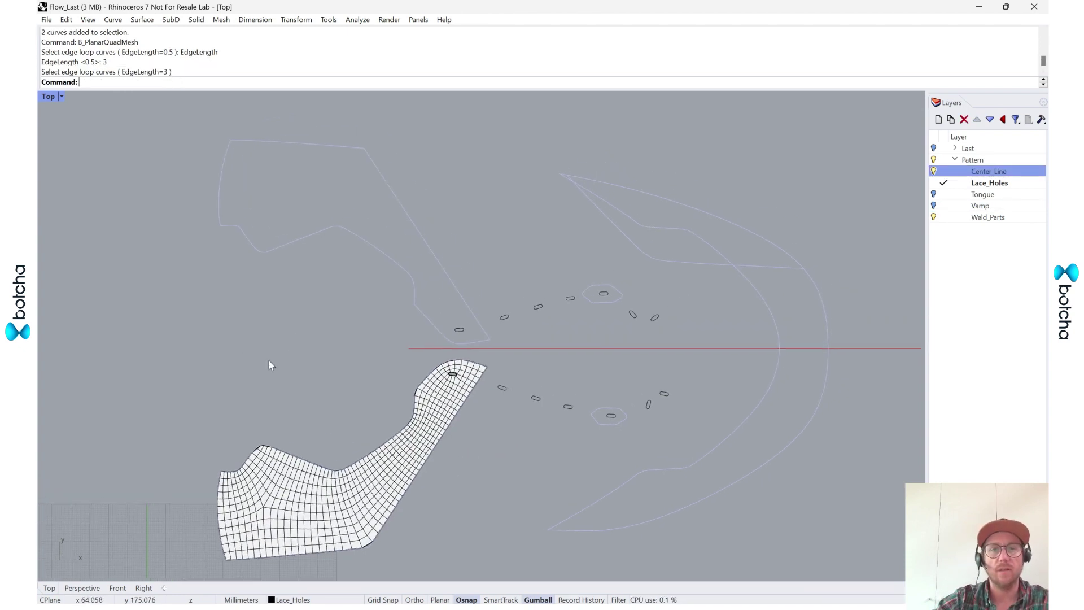
Mirror the lower rear weld part's quad mesh across the center line, keeping the original as a copy.
left_click(359, 527)
type("Mirror")
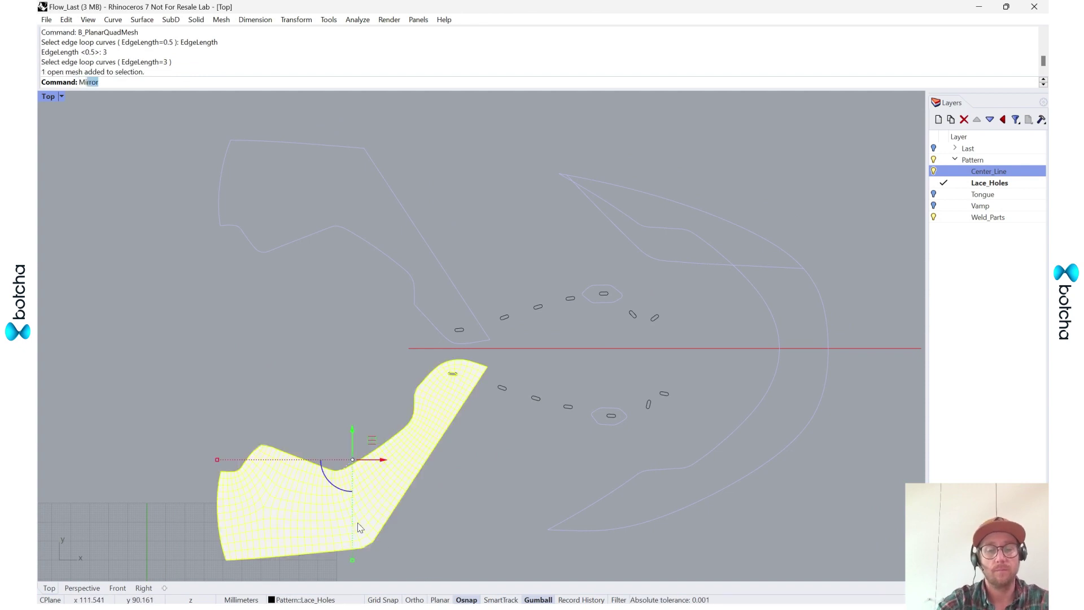
key("Return")
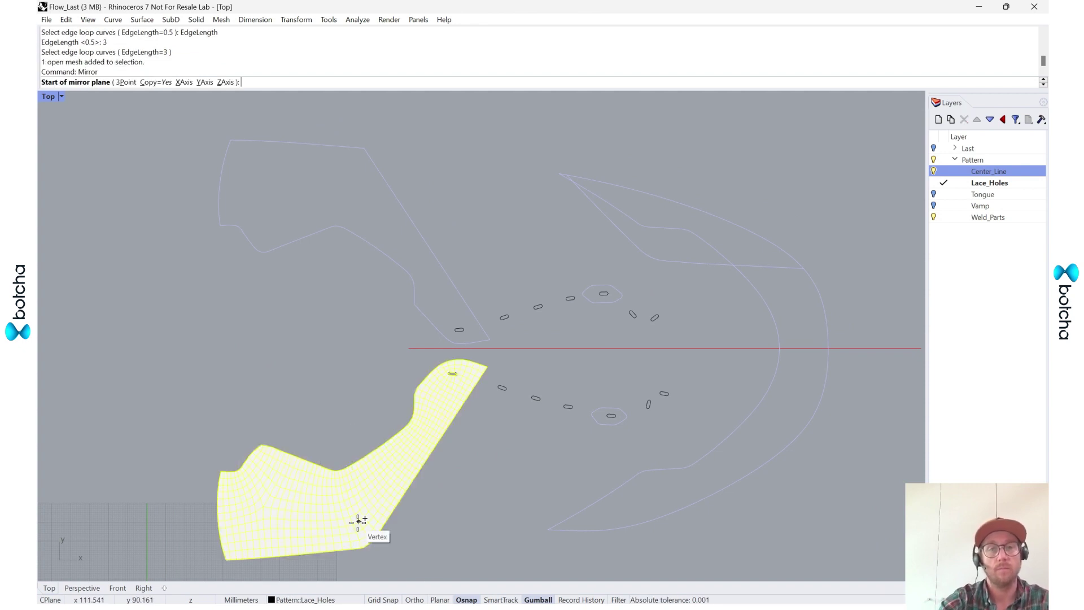
left_click(409, 349)
left_click(551, 348)
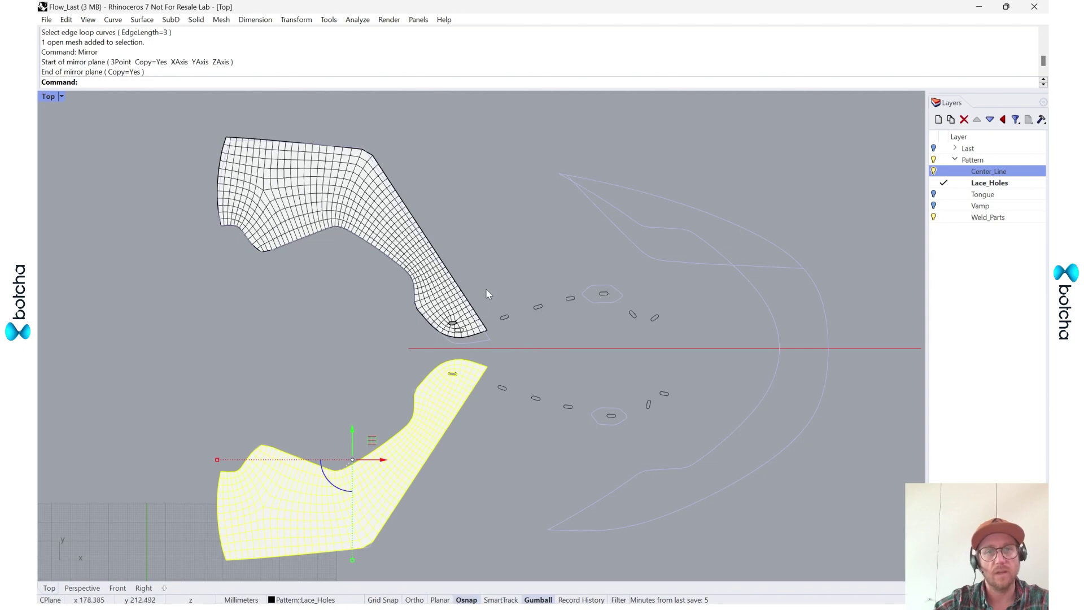
Compare the mirrored mesh with the upper rear weld outline, and delete the mirrored mesh.
scroll(486, 340, "up", 5)
left_click(574, 334)
scroll(423, 305, "down", 14)
right_click_drag(546, 374, 497, 405)
scroll(312, 304, "up", 2)
left_click(241, 225)
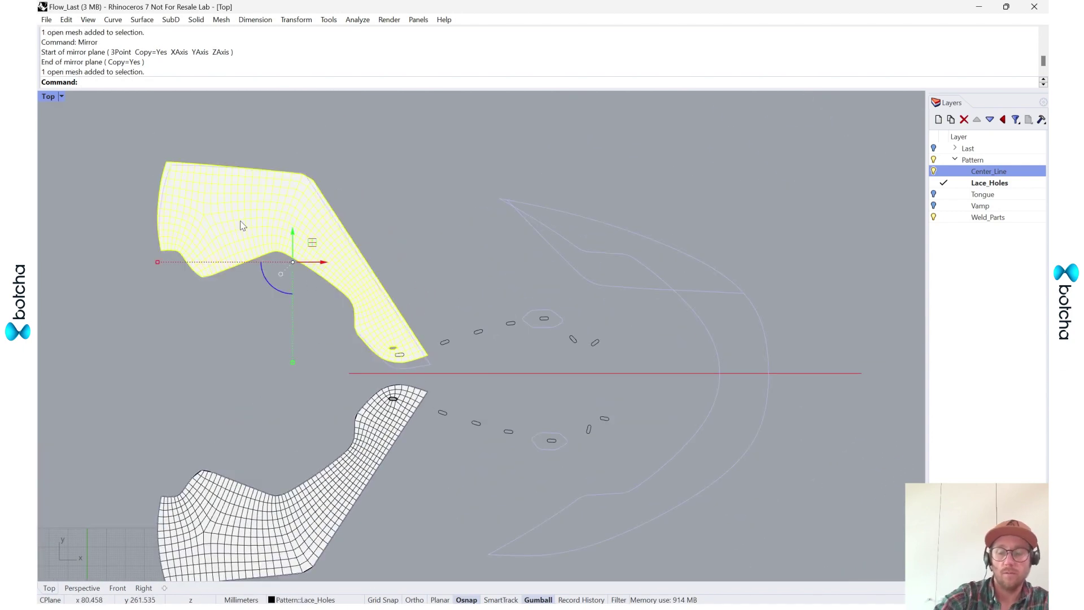
key("Delete")
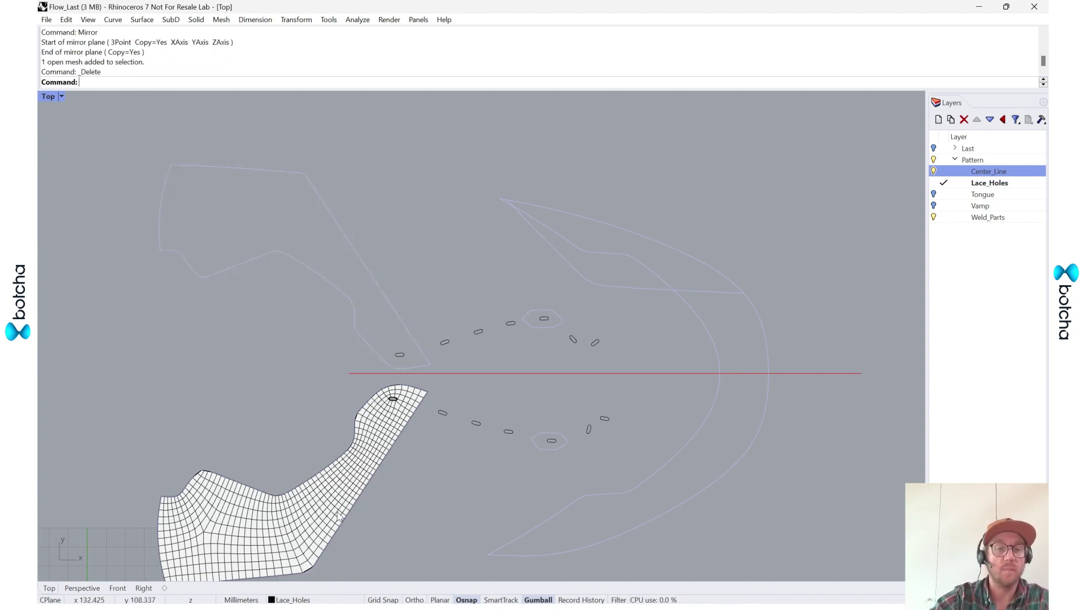
Create a quad mesh from the upper rear weld outline and its lace hole with B_PlanarQuadMesh at edge length 3.
right_click_drag(320, 477, 354, 508)
scroll(486, 406, "up", 5)
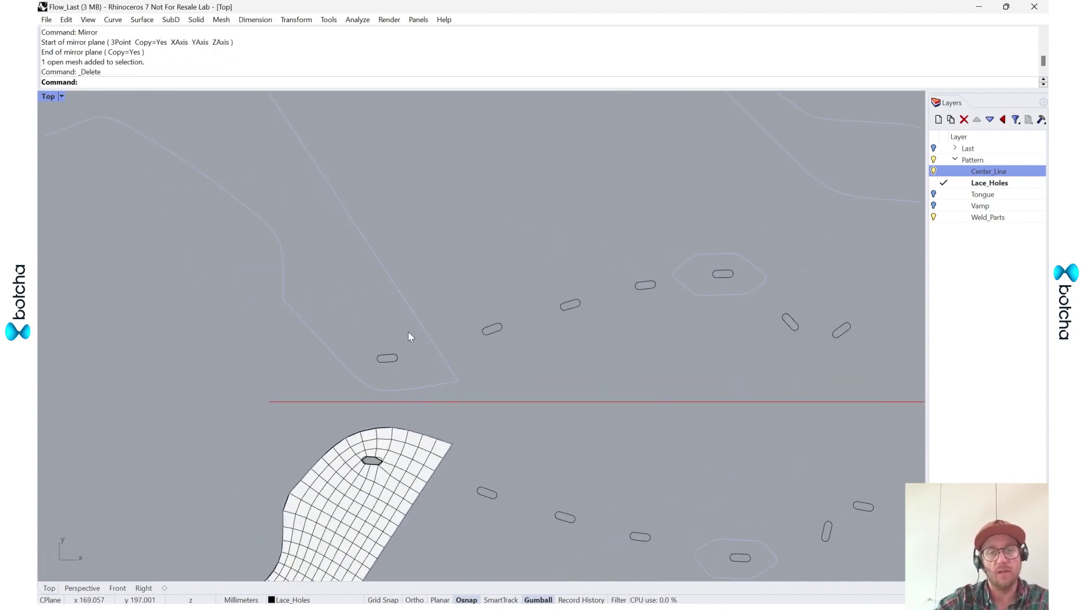
left_click_drag(408, 333, 359, 372)
right_click(289, 56)
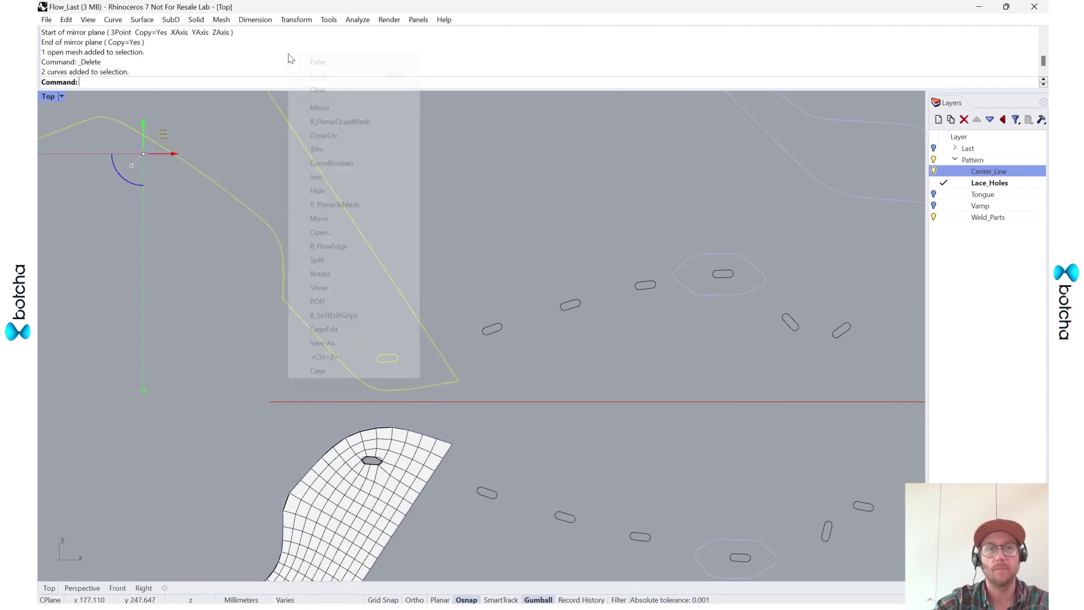
left_click(339, 122)
scroll(576, 212, "down", 5)
right_click_drag(398, 220, 384, 268)
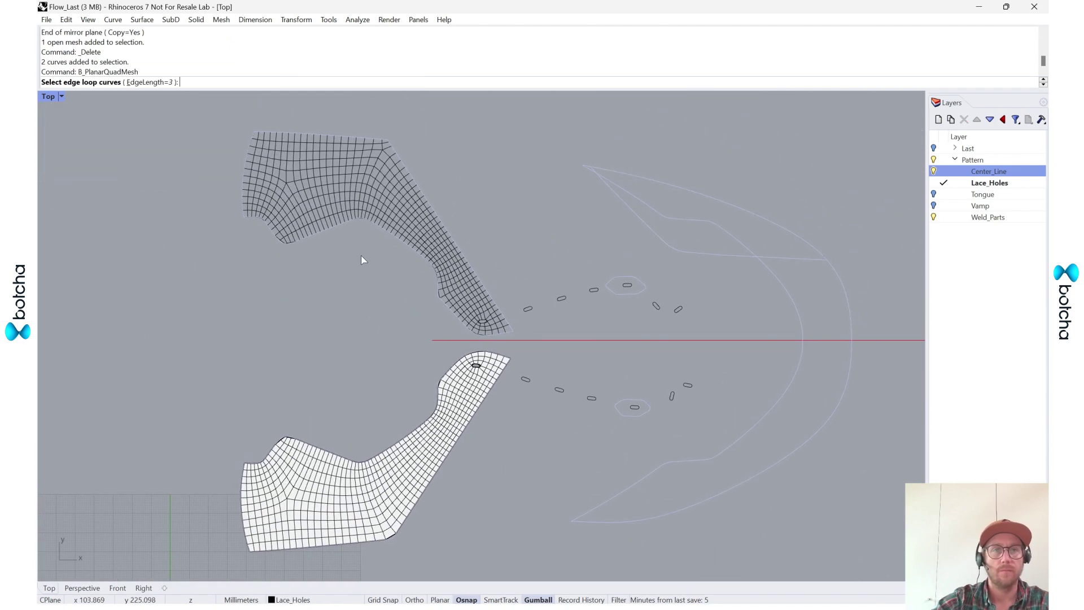
key("Return")
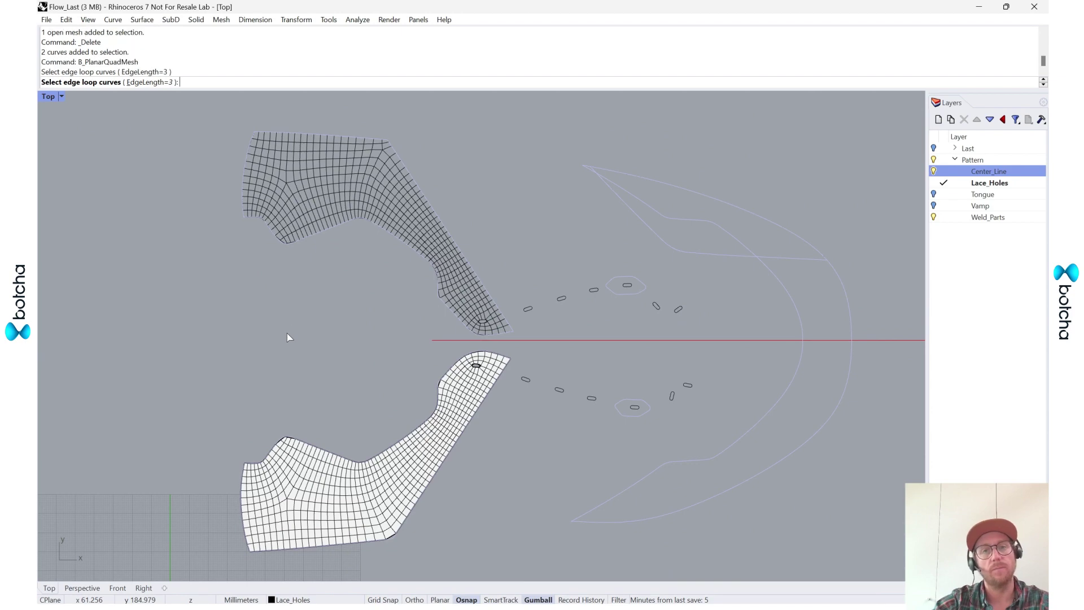
Try B_PlanarQuadMesh on the small lower weld patch and its lace hole with an edge length of 1.
right_click_drag(643, 425, 526, 395)
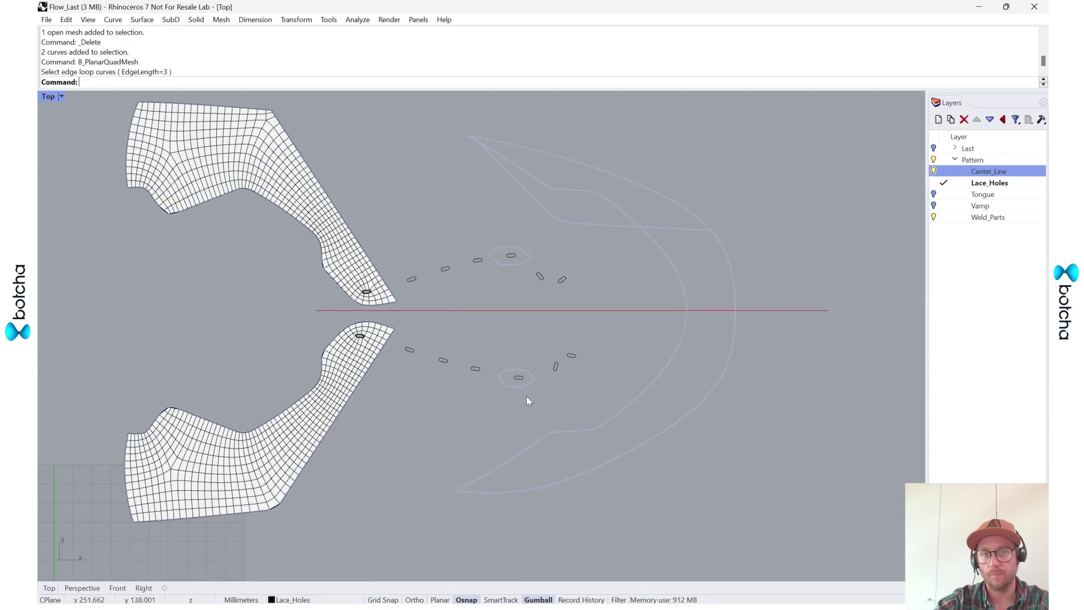
scroll(526, 395, "up", 12)
left_click_drag(537, 408, 477, 320)
key("Return")
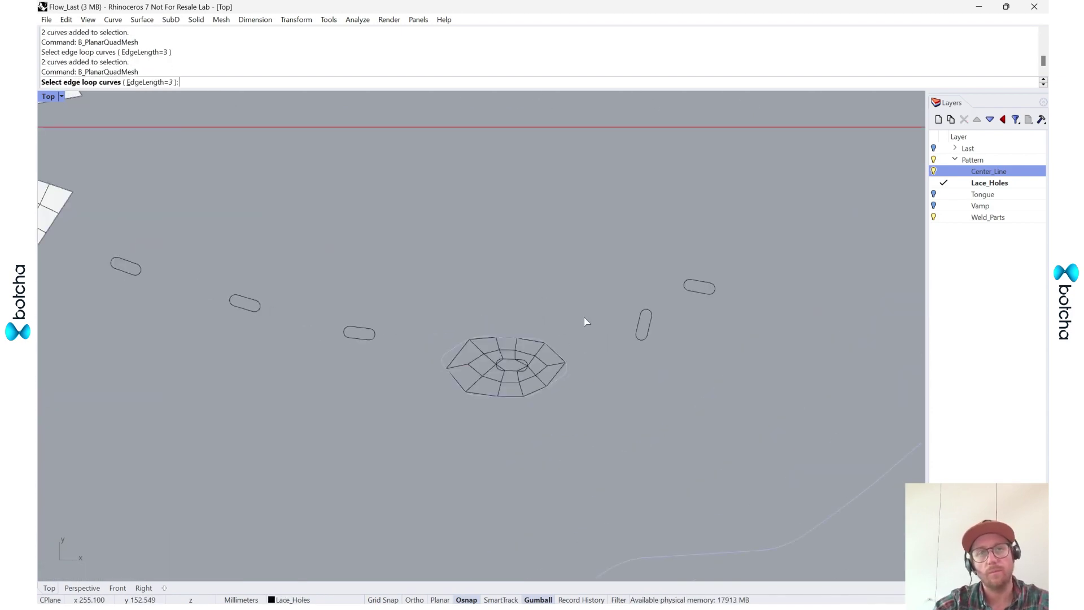
left_click(160, 83)
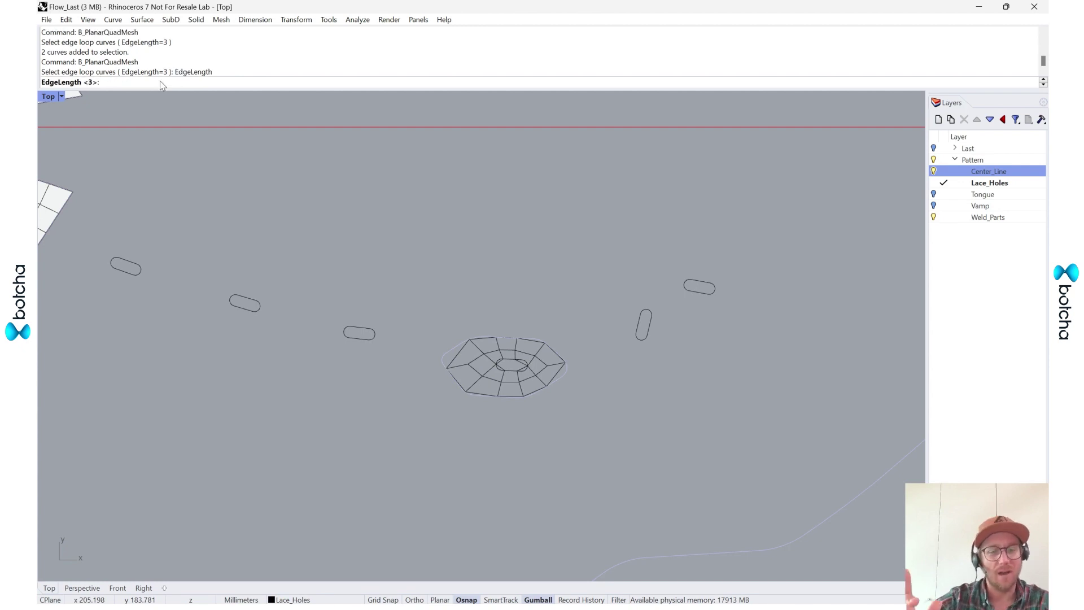
type("1")
key("Return")
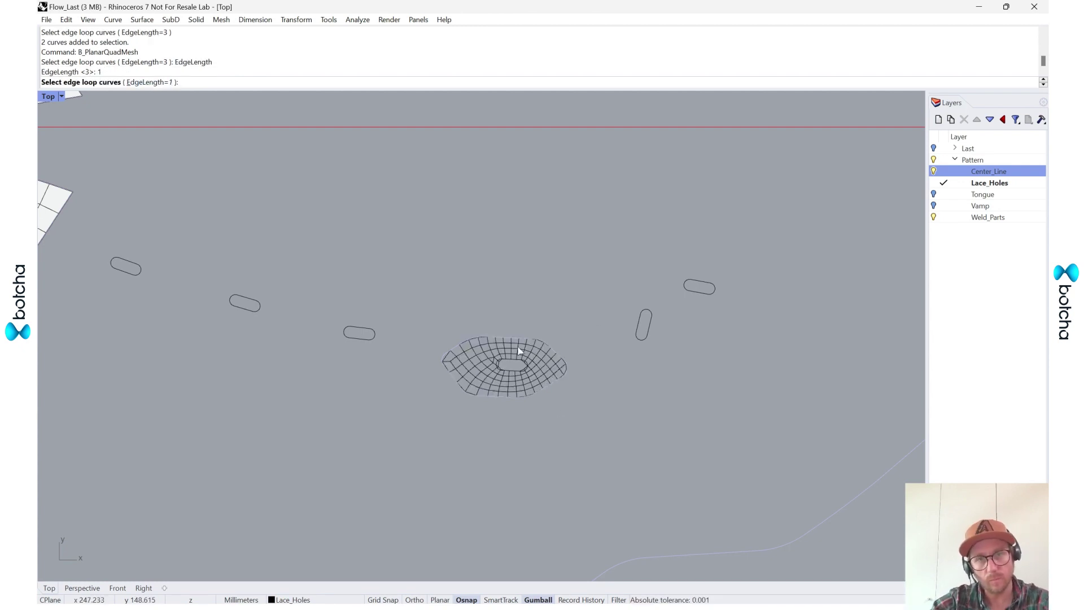
scroll(519, 351, "up", 3)
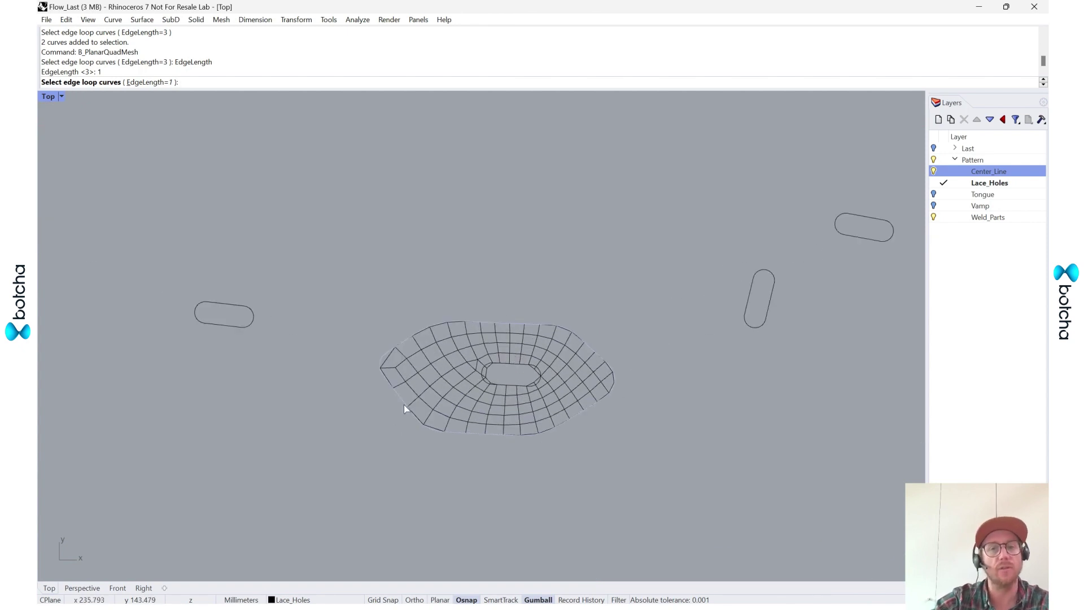
key("Escape")
Offset the small lower weld patch outline inward by 1 mm.
scroll(518, 412, "up", 2)
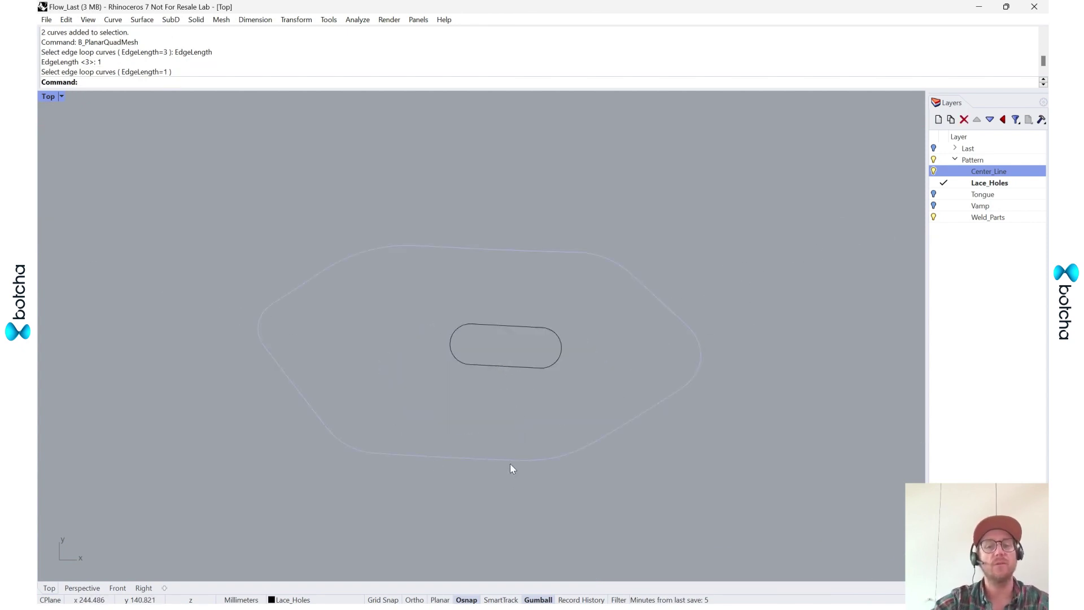
left_click(510, 460)
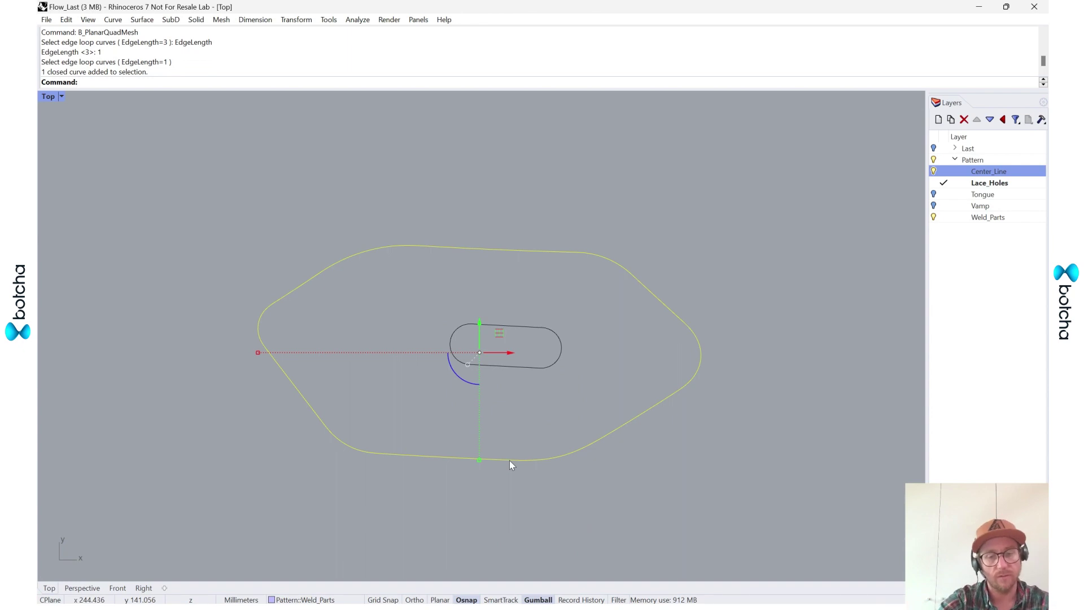
type("offset")
key("Return")
left_click(527, 436)
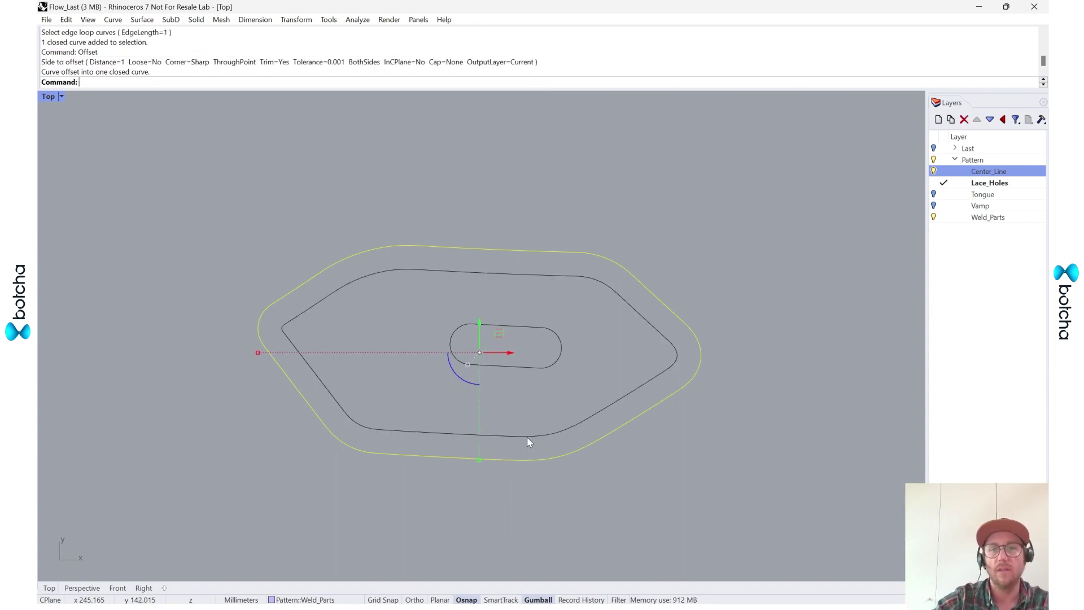
key("Escape")
left_click(560, 340)
left_click(634, 307, "shift")
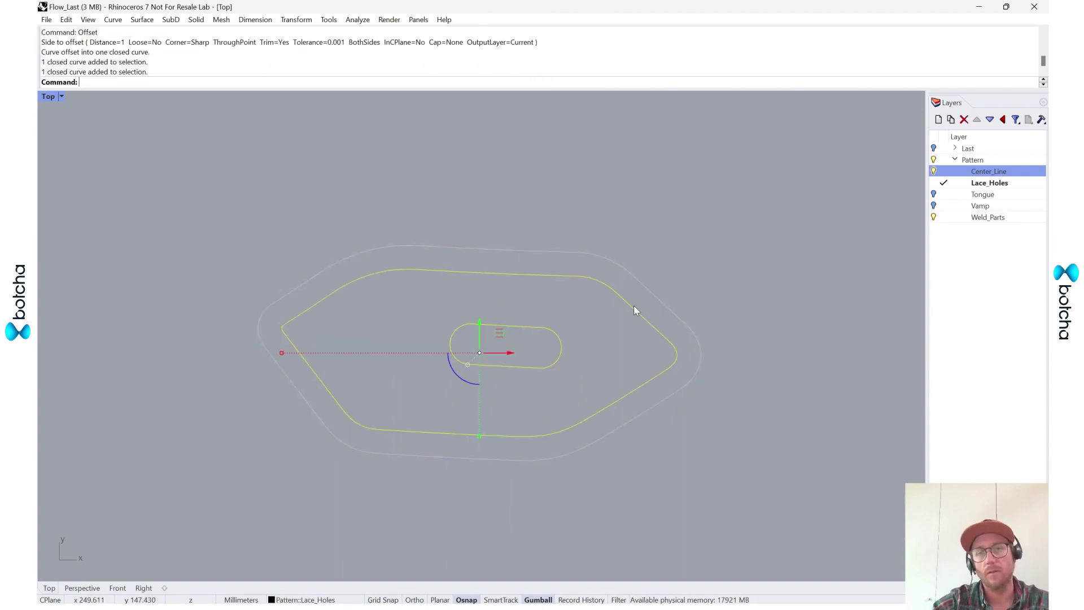
middle_click(439, 62)
left_click(508, 128)
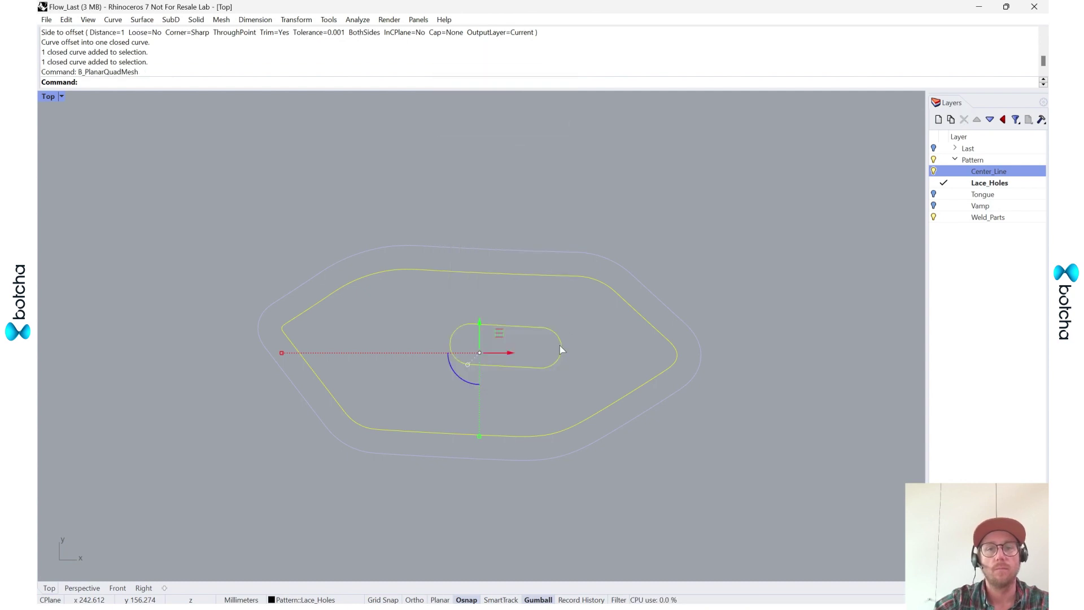
key("ctrl+z")
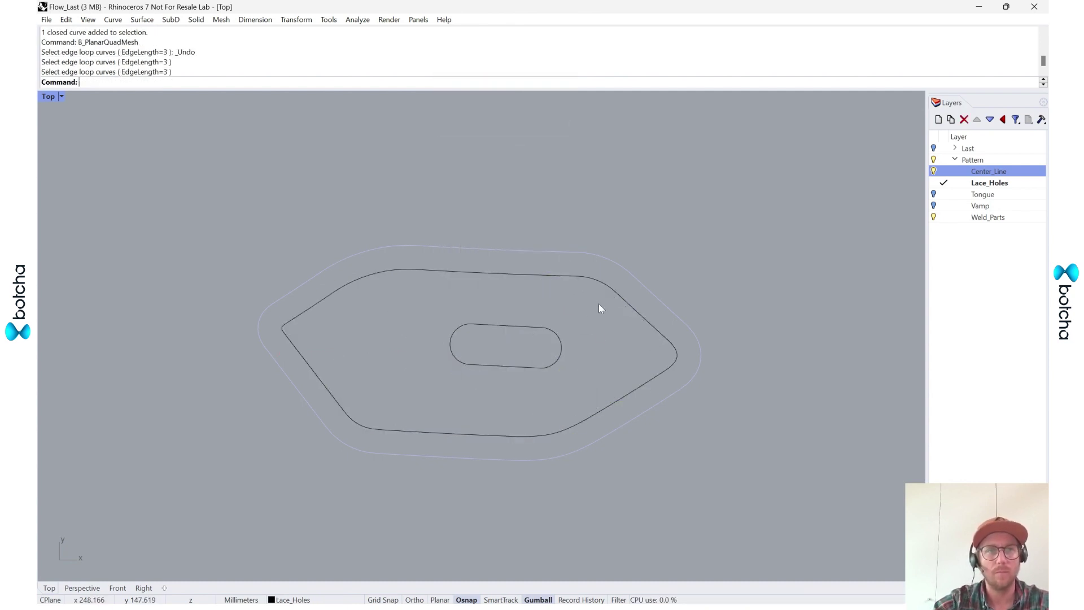
Create a quad mesh between the inner offset curve and the lace hole with B_PlanarQuadMesh at edge length 1.
left_click_drag(542, 336, 542, 336)
middle_click(285, 45)
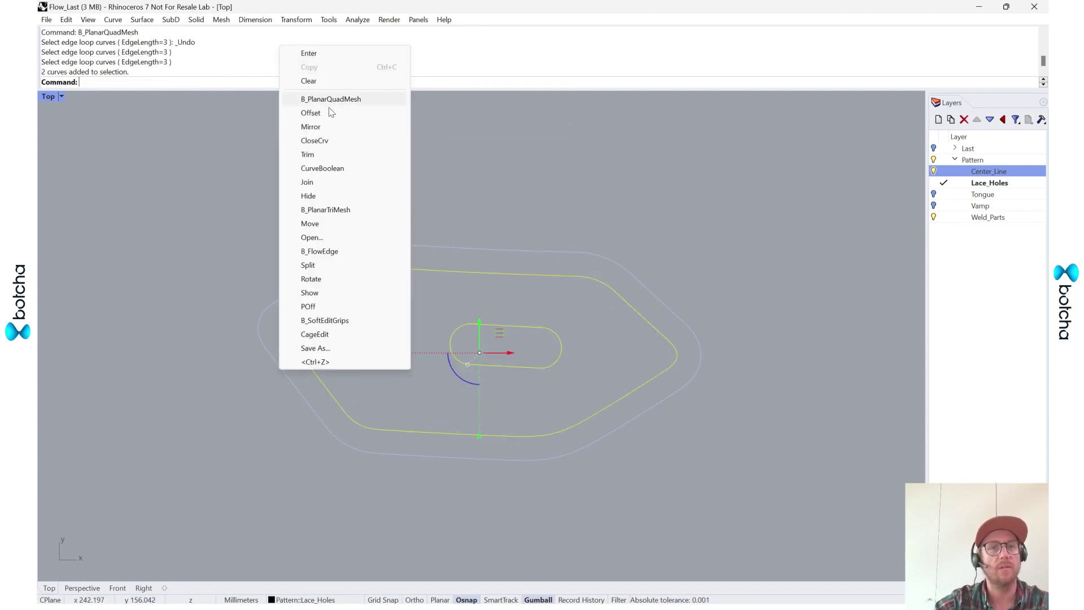
left_click(333, 99)
left_click(148, 83)
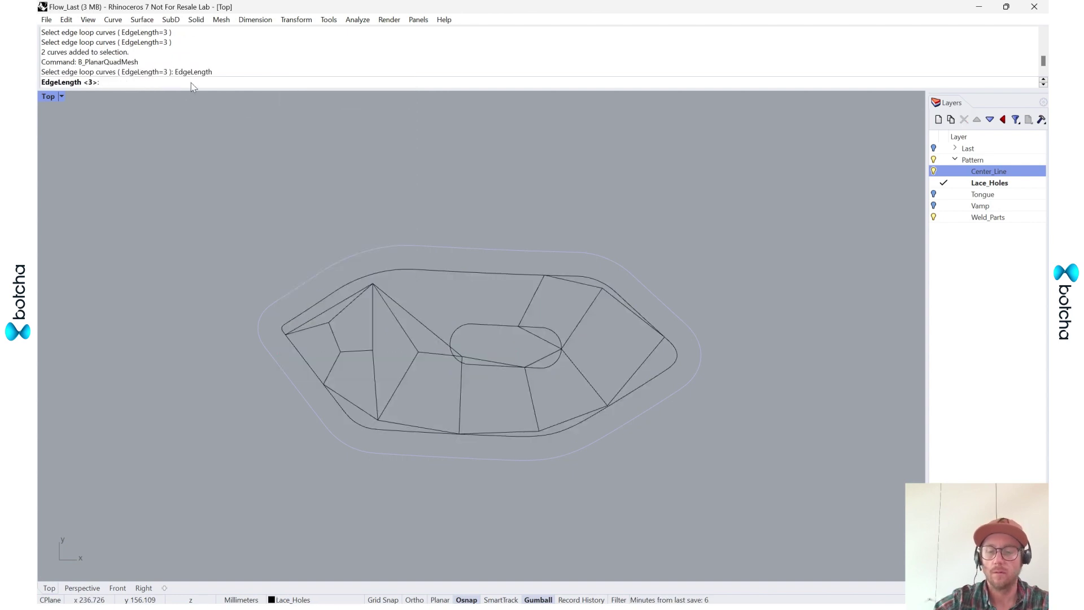
type("1")
key("Return")
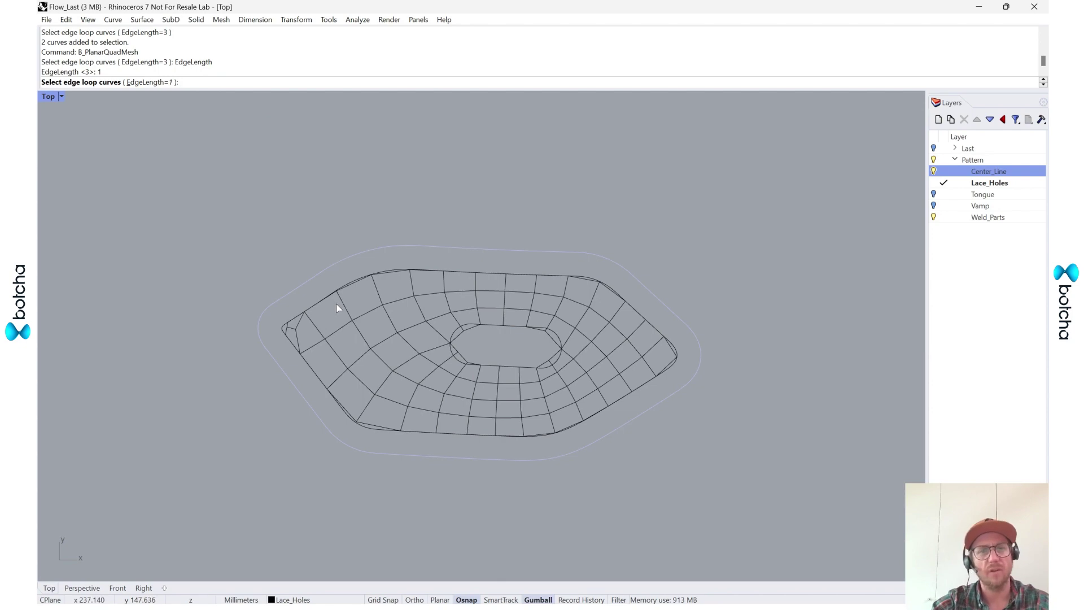
key("Return")
Delete the two small mesh faces at the left tip of the patch mesh.
scroll(263, 333, "up", 5)
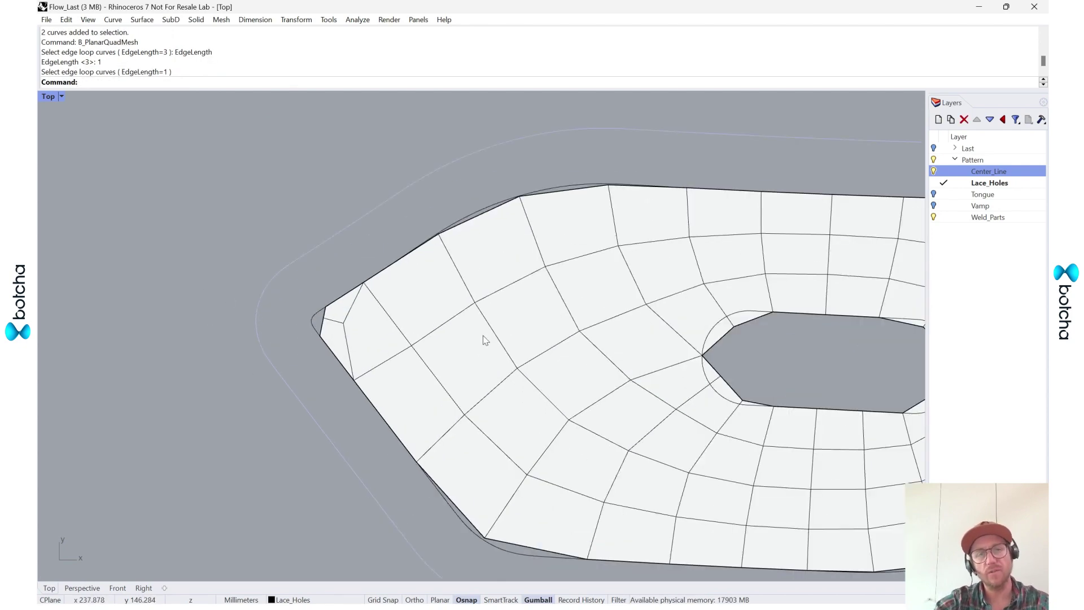
left_click(348, 323, "ctrl+shift")
scroll(348, 327, "up", 5)
left_click(347, 351, "ctrl+shift")
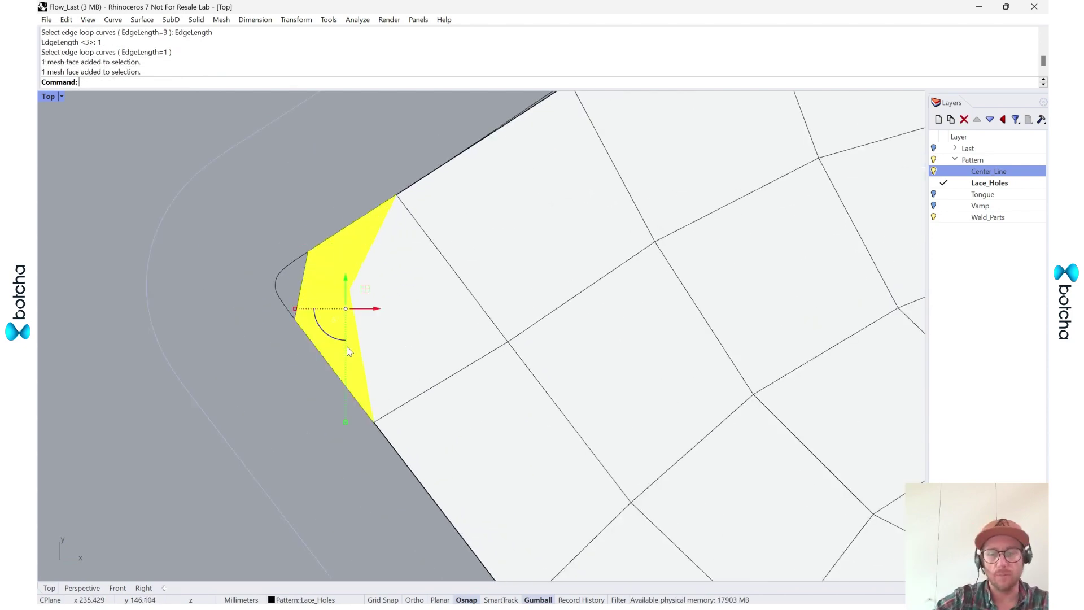
key("Delete")
Move the exposed mesh vertex at the left tip outward to the rounded corner of the offset curve.
left_click(351, 291, "ctrl+shift")
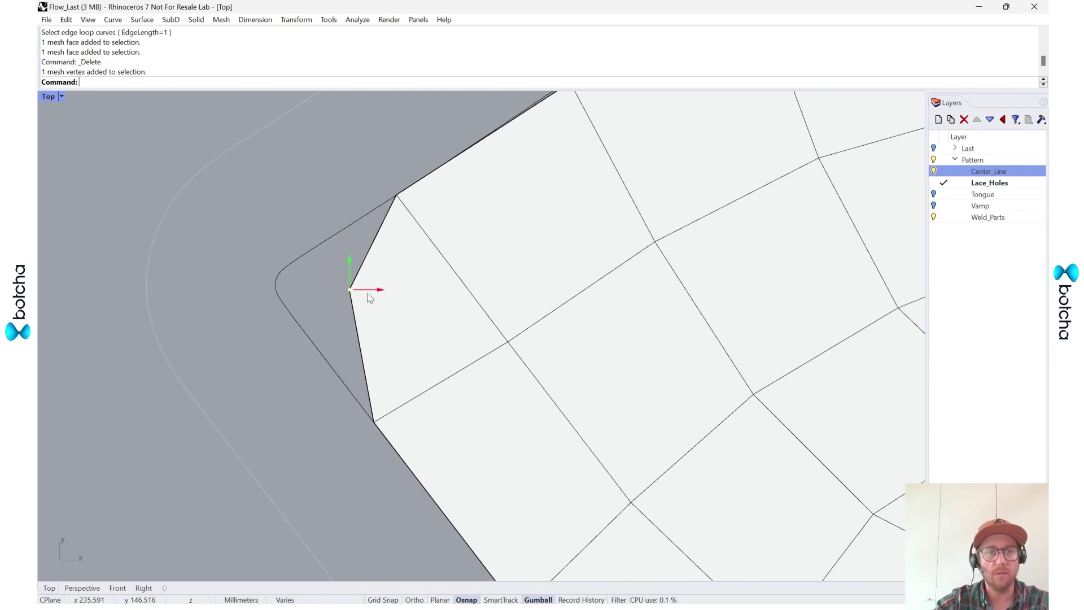
left_click_drag(369, 294, 296, 292)
scroll(216, 306, "down", 5)
scroll(589, 337, "up", 3)
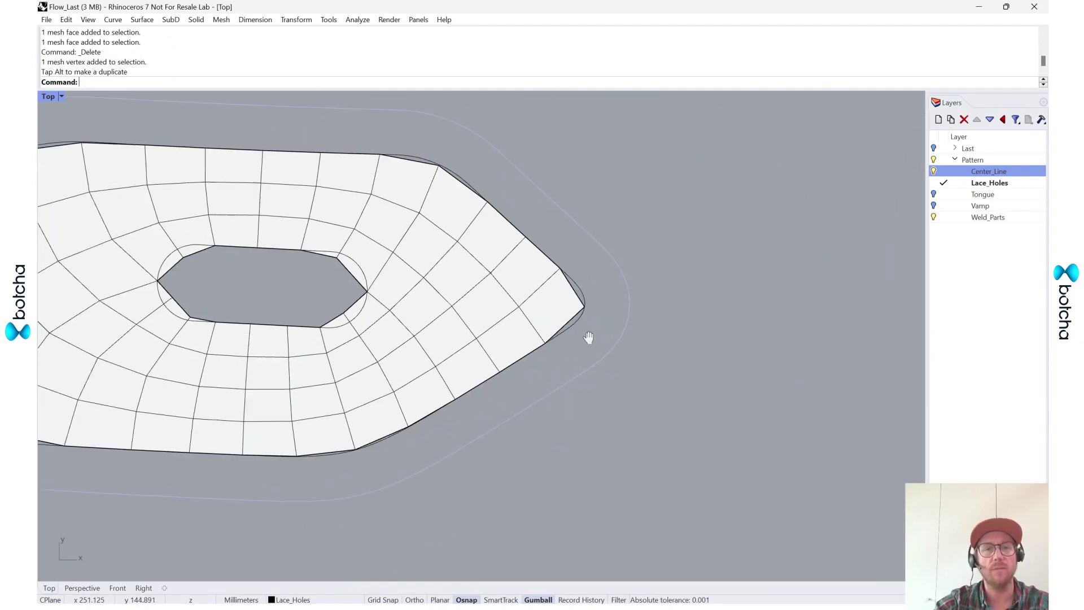
scroll(589, 338, "down", 5)
scroll(568, 273, "up", 6)
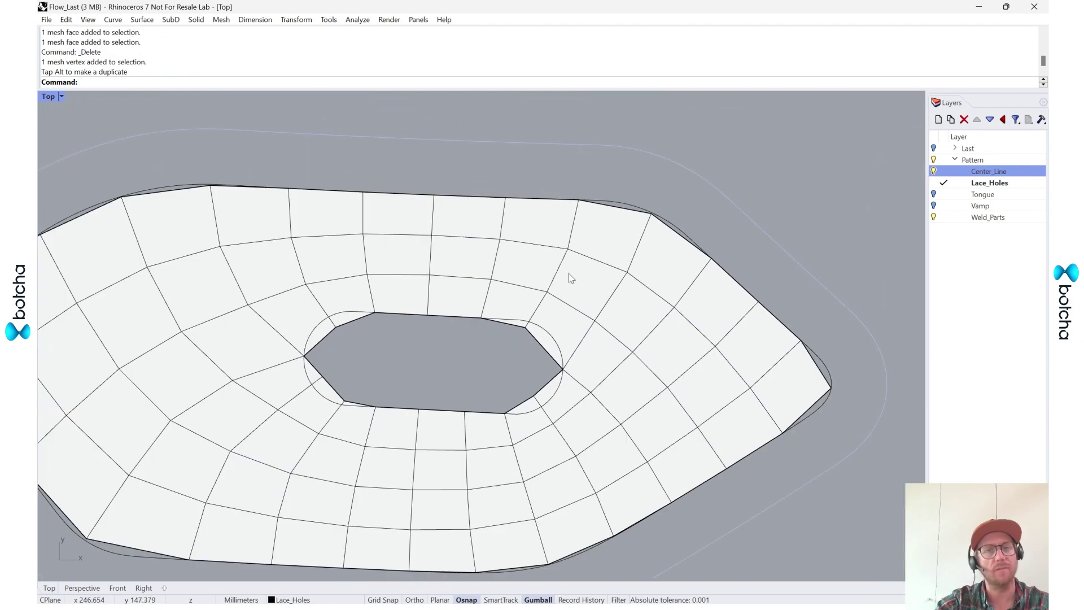
Select the patch mesh's entire outer boundary edge loop, adding its upper and lower edge runs.
double_click(616, 208, "ctrl+shift")
scroll(670, 261, "down", 4)
scroll(591, 384, "up", 7)
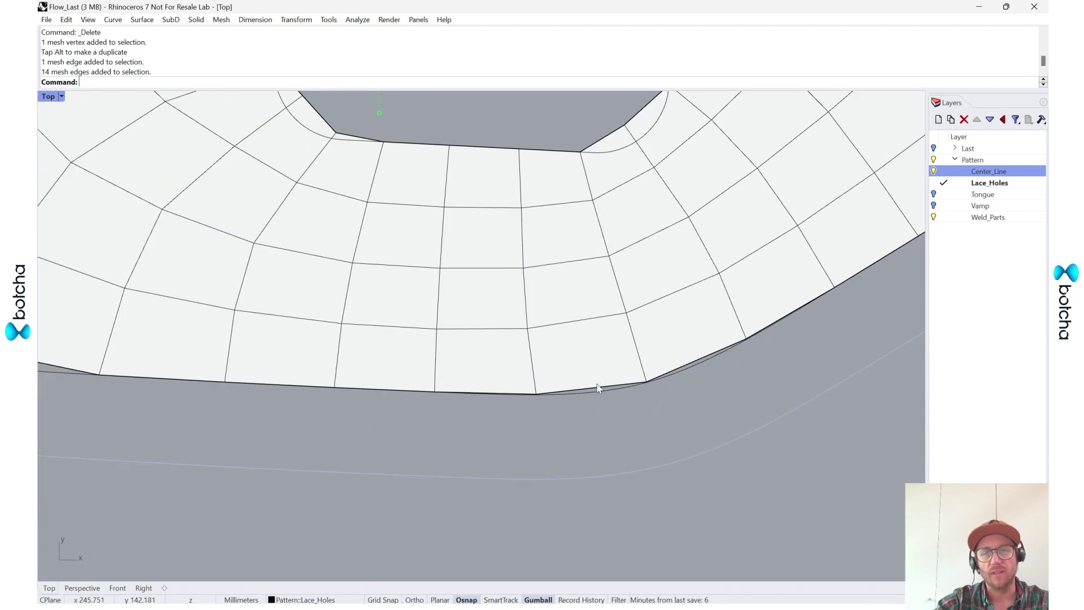
left_click(598, 384, "ctrl+shift")
left_click(665, 386)
double_click(608, 386, "ctrl+shift")
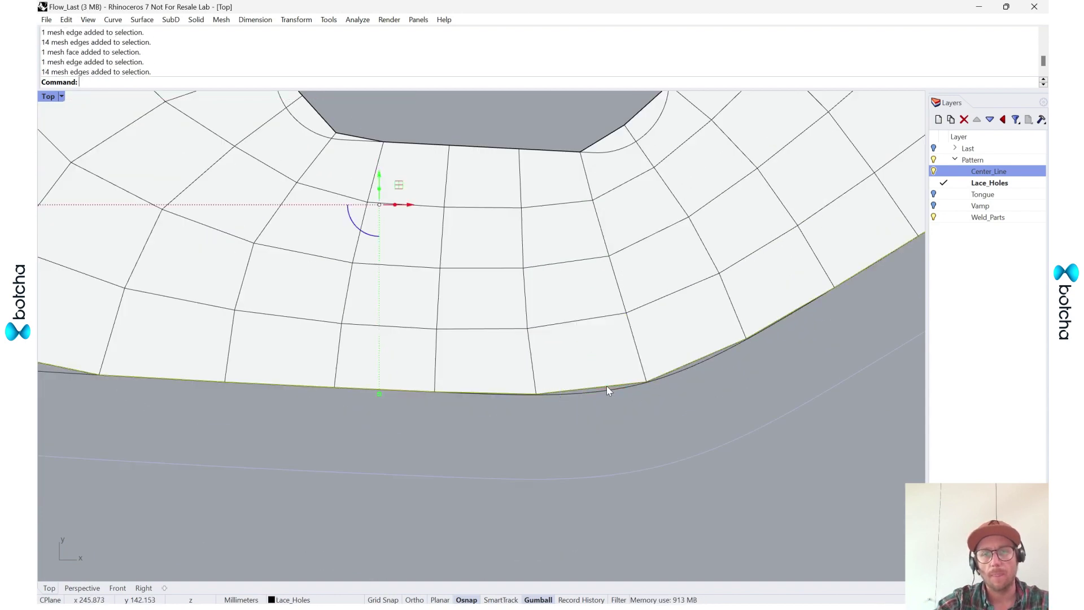
scroll(606, 385, "down", 4)
scroll(602, 382, "up", 5)
double_click(567, 356, "ctrl+shift")
scroll(567, 357, "down", 4)
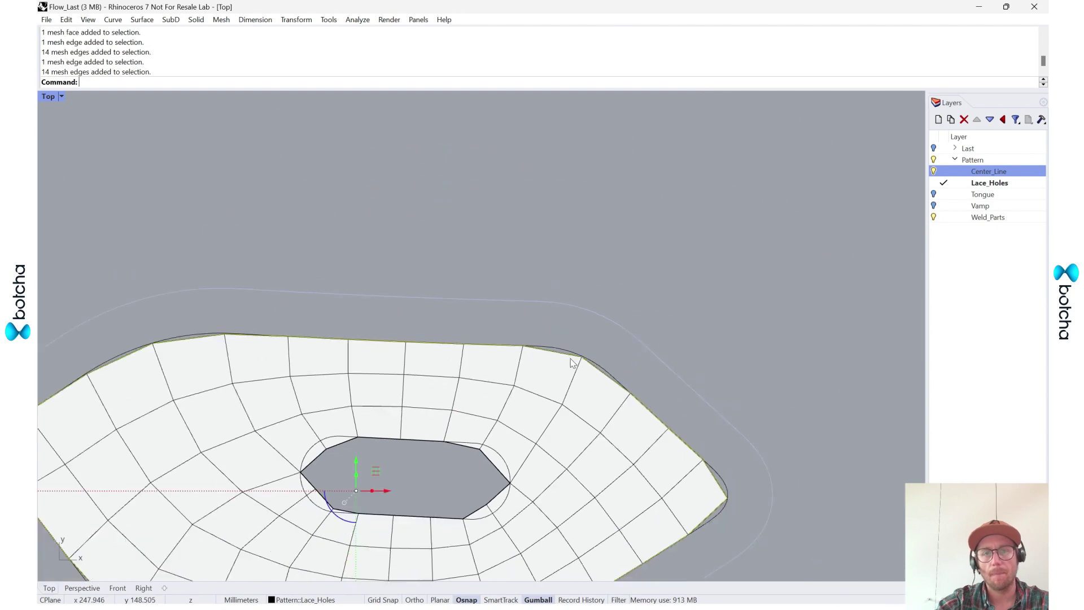
Extrude the selected boundary edges outward with ExtrudeMesh in the V direction by about 1.2 mm, towards the original weld outline.
type("Extr")
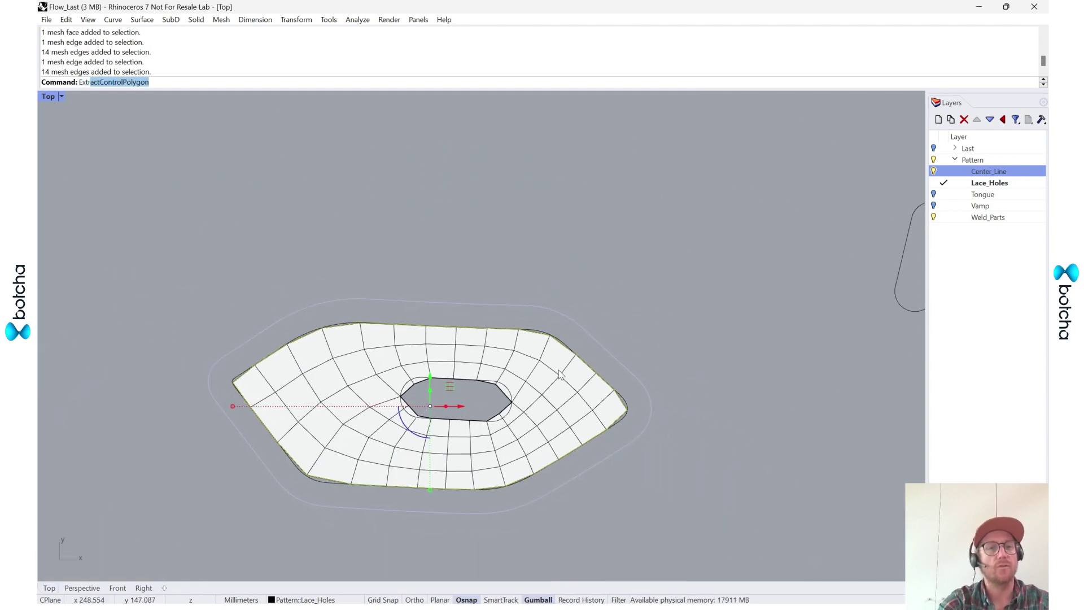
type("udeMesh")
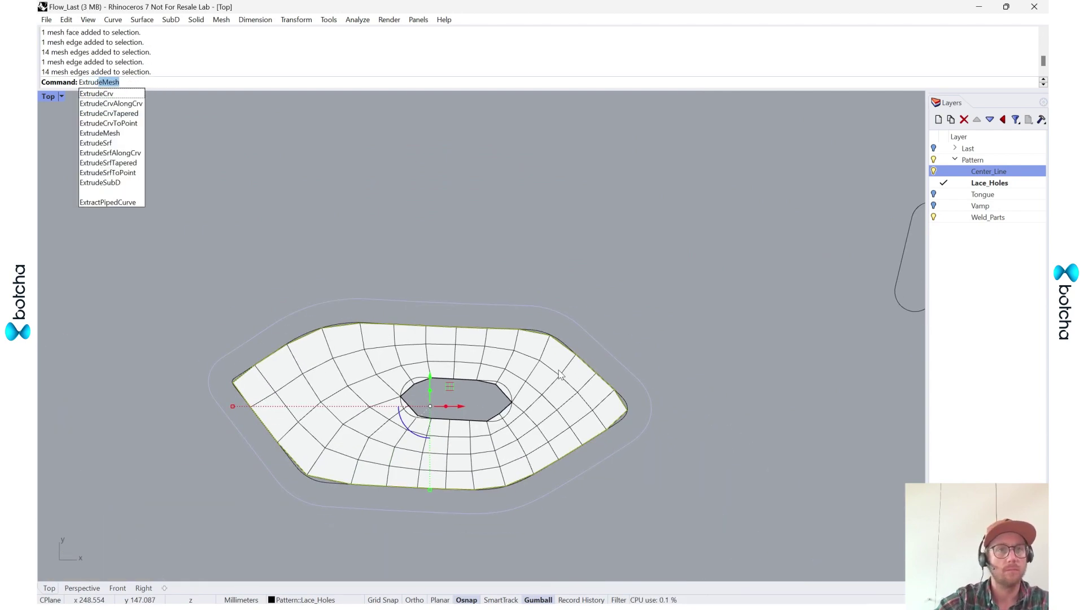
key("Return")
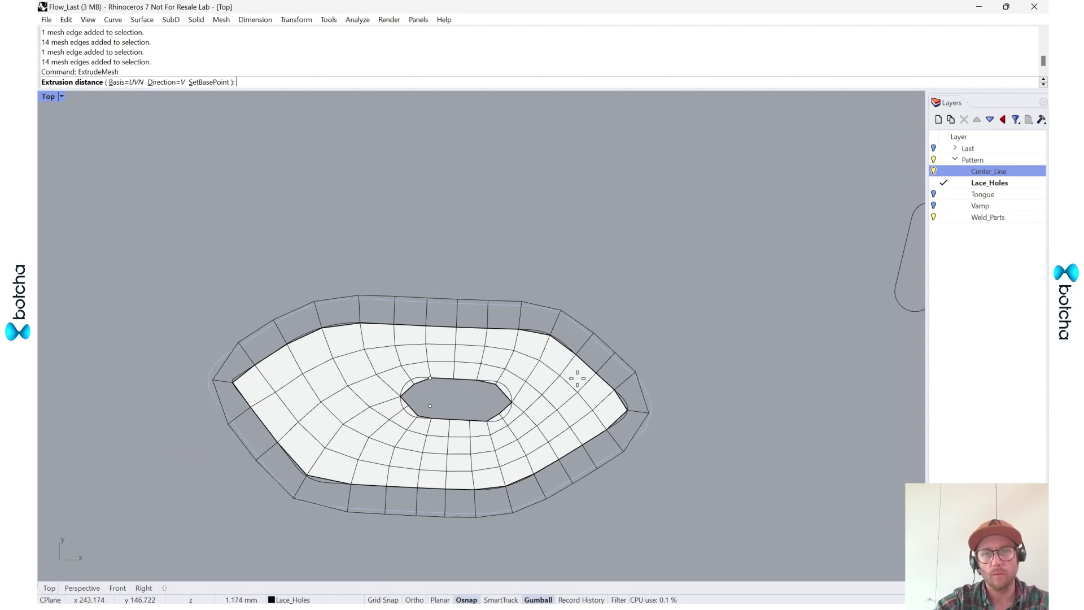
left_click(576, 380)
scroll(667, 427, "up", 4)
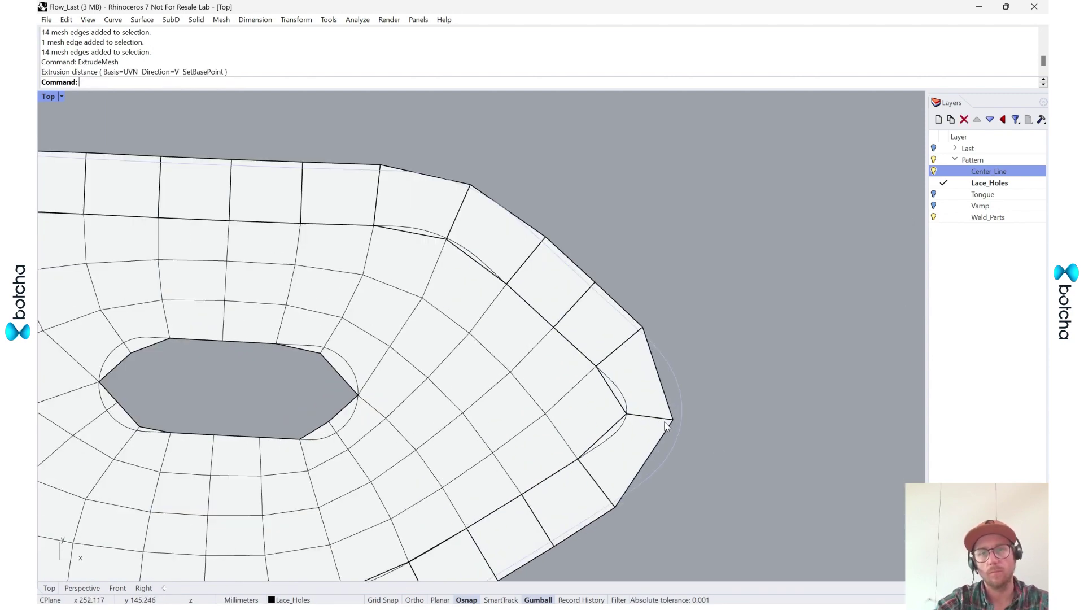
Move the extruded ring's right and left tip vertices outward to fit the weld outline's rounded ends.
left_click(674, 421, "ctrl+shift")
left_click_drag(698, 422, 709, 423)
left_click(760, 471)
scroll(760, 471, "down", 8)
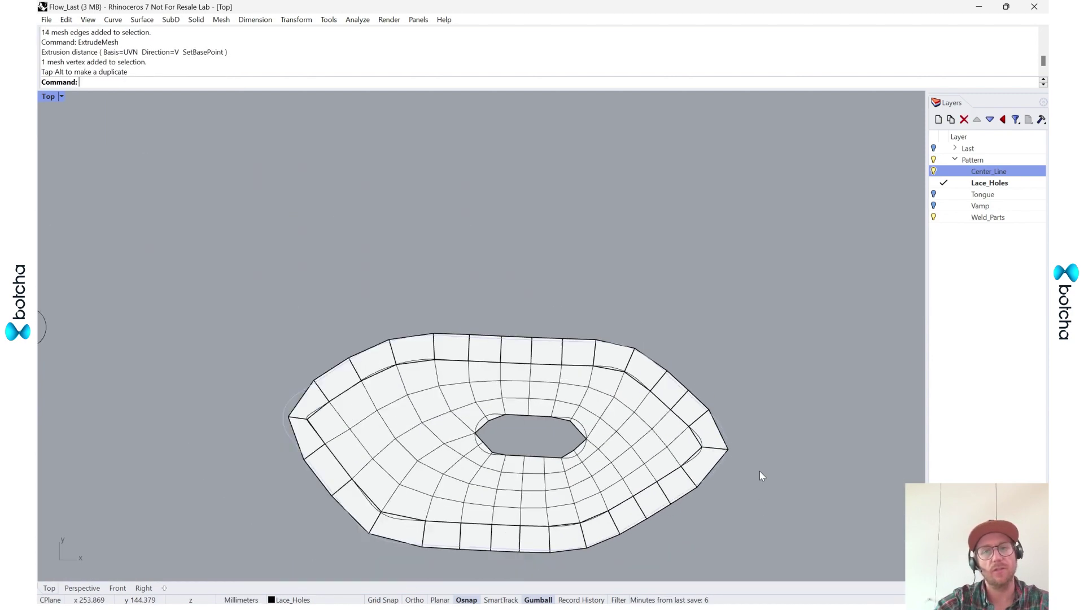
scroll(299, 437, "up", 4)
left_click(283, 409, "ctrl+shift")
left_click_drag(313, 407, 295, 408)
left_click(497, 253)
scroll(497, 253, "down", 2)
scroll(307, 290, "down", 4)
Weld the lower lace-hole patch mesh with an angle tolerance of 180.
left_click(489, 353)
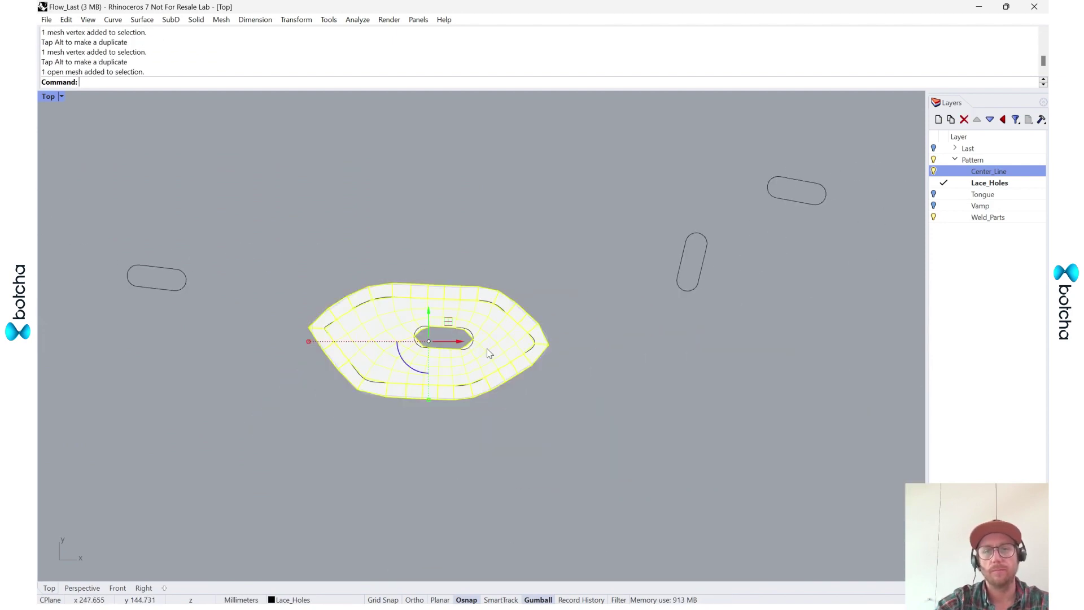
type("Weld")
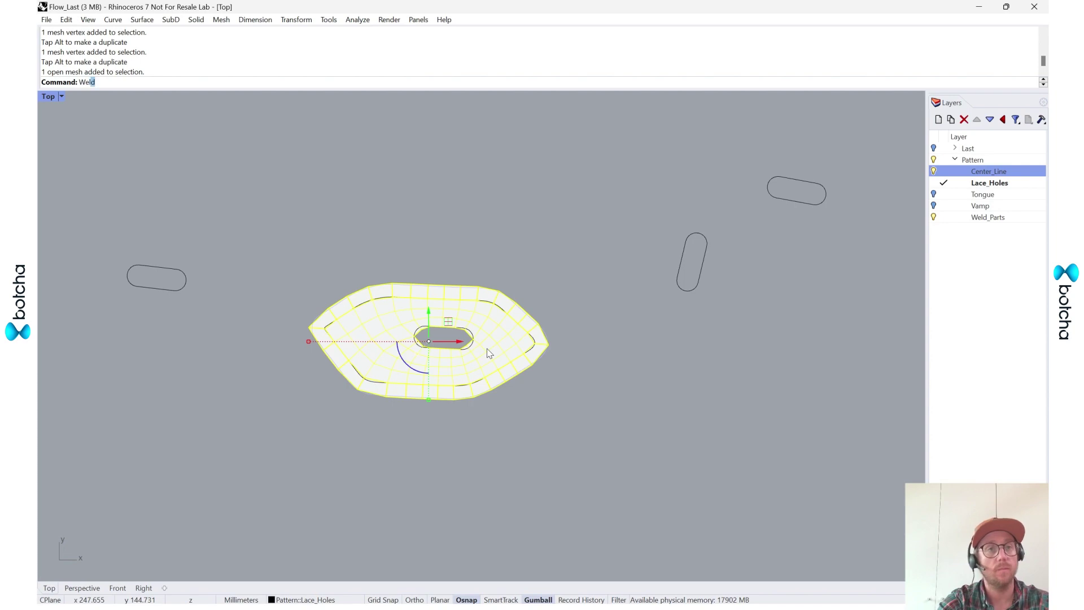
key("Return")
key("Return")
scroll(472, 314, "up", 6)
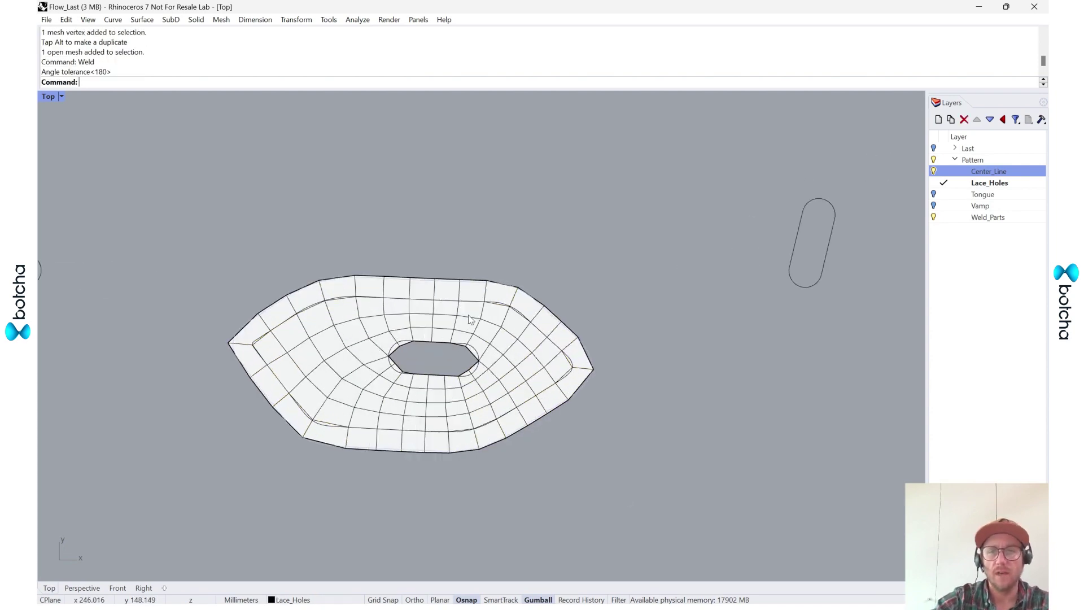
scroll(610, 384, "down", 4)
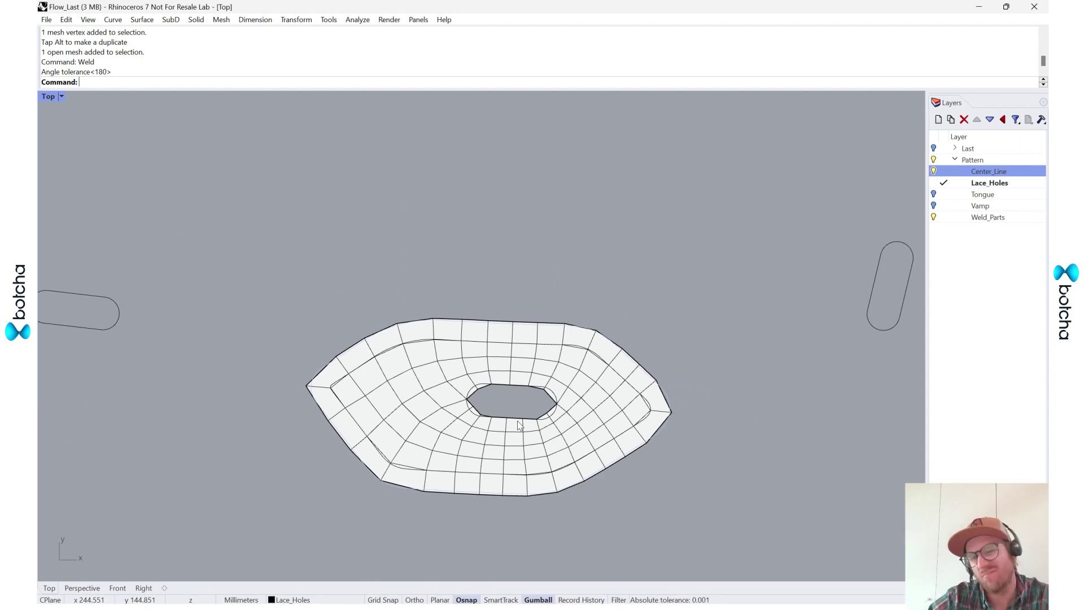
Offset the matching weld outline above the center line inward by a distance of 1 with sharp corners.
scroll(552, 463, "down", 10)
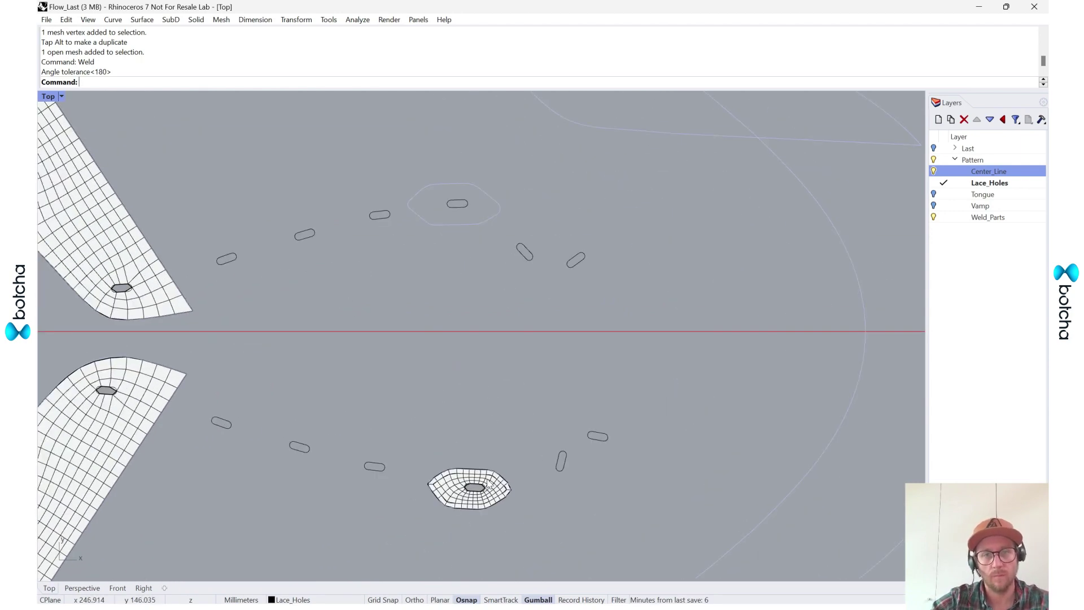
scroll(445, 238, "up", 10)
left_click(545, 247)
right_click_drag(564, 258, 500, 453)
type("Offset")
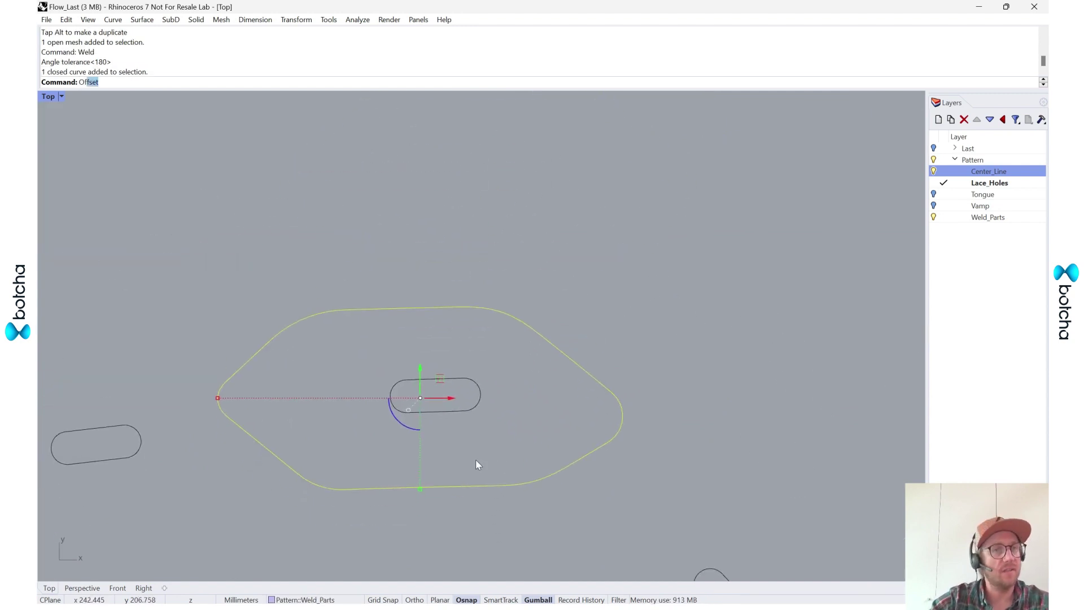
key("Return")
left_click(466, 442)
key("Escape")
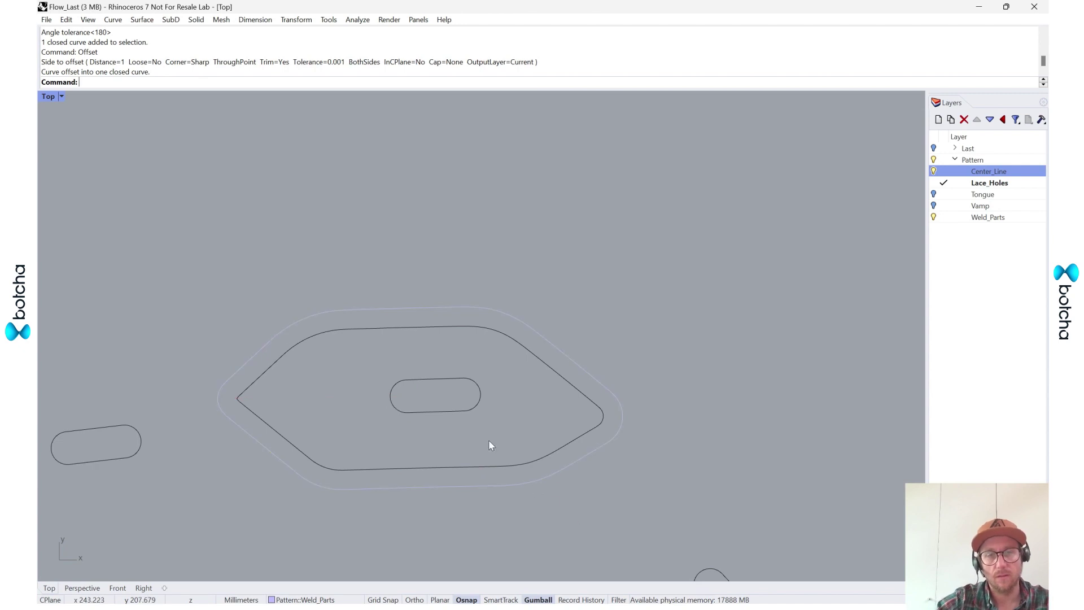
Create a B_PlanarQuadMesh between the new offset curve and its lace hole with edge length 1.
left_click(496, 467)
left_click(478, 409, "shift")
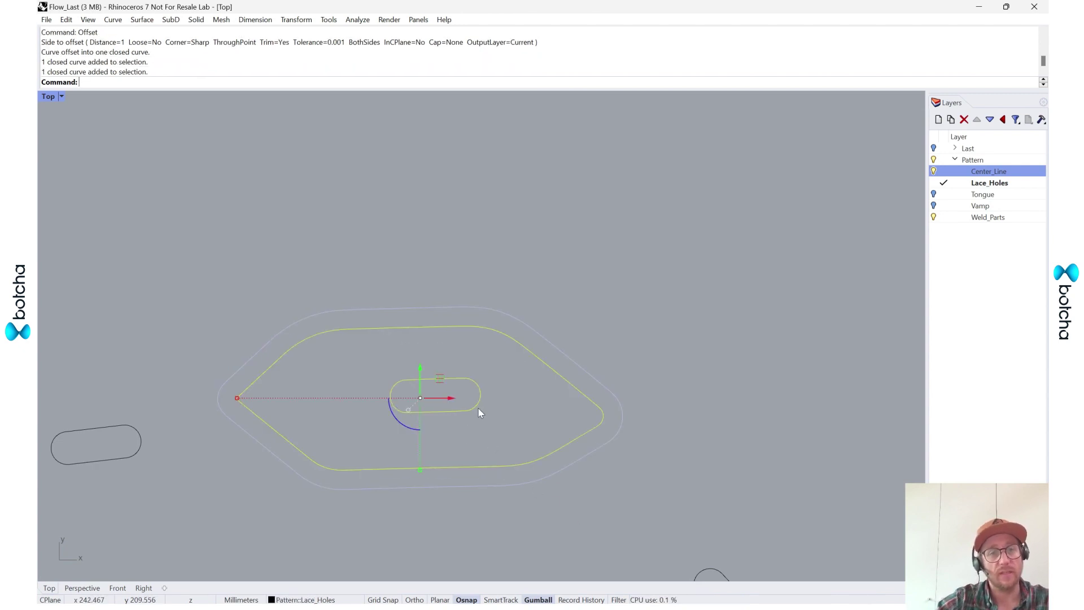
right_click(381, 67)
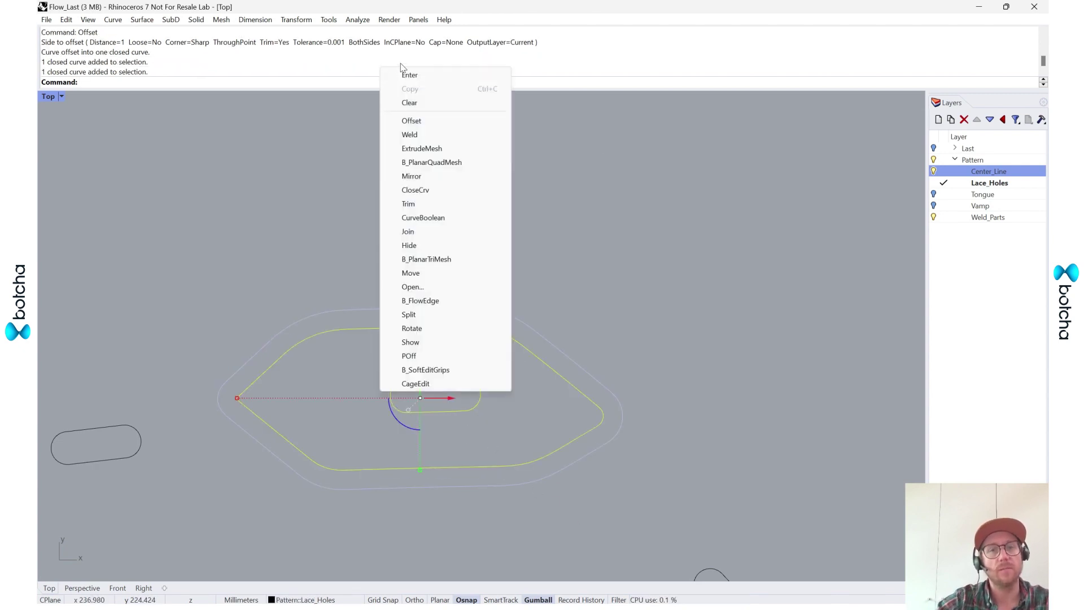
left_click(488, 164)
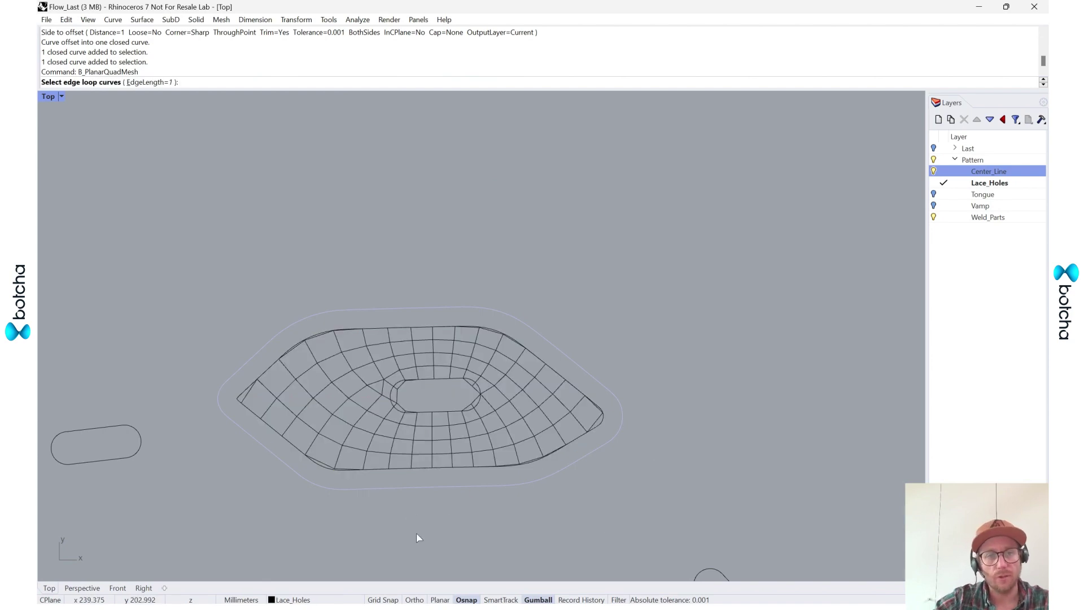
scroll(576, 432, "up", 5)
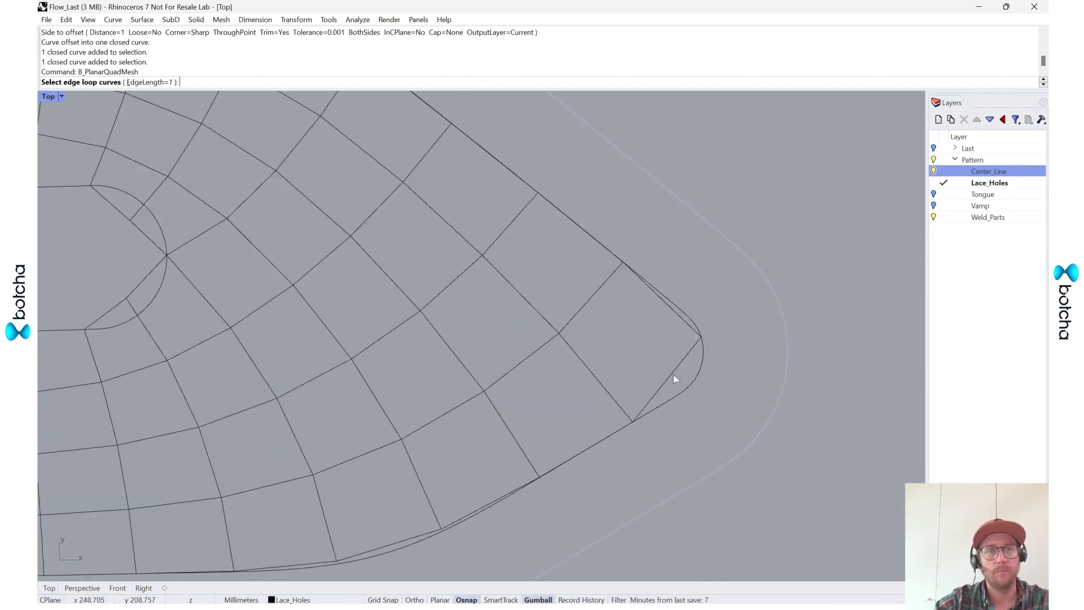
key("Return")
Extrude the upper patch mesh's entire outer boundary edge loop outward with ExtrudeMesh in the V direction, to the weld outline.
double_click(665, 382, "ctrl+shift")
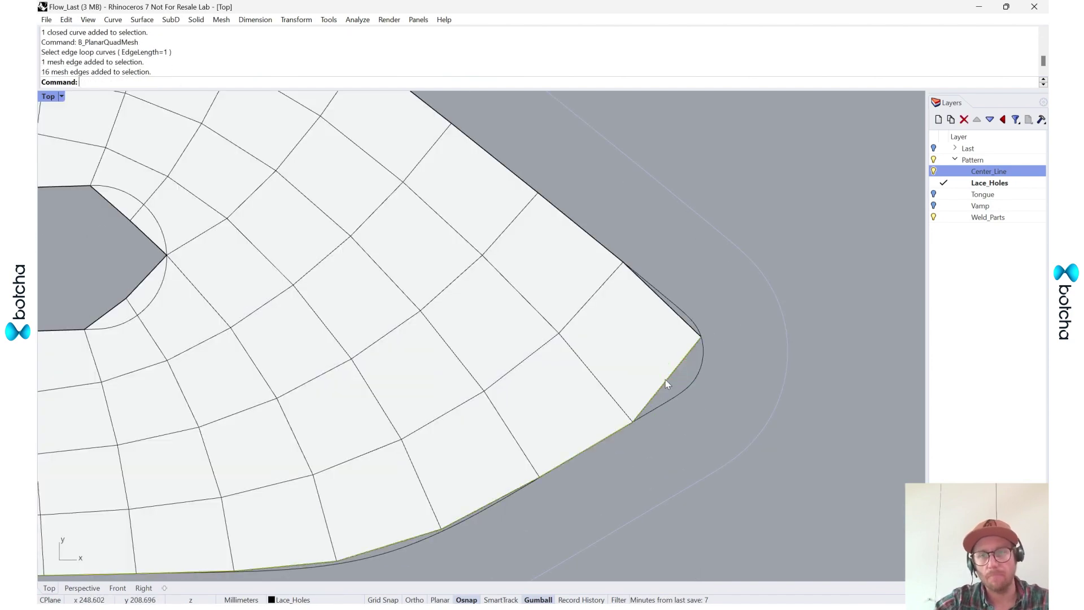
double_click(672, 314, "ctrl+shift")
scroll(690, 325, "down", 5)
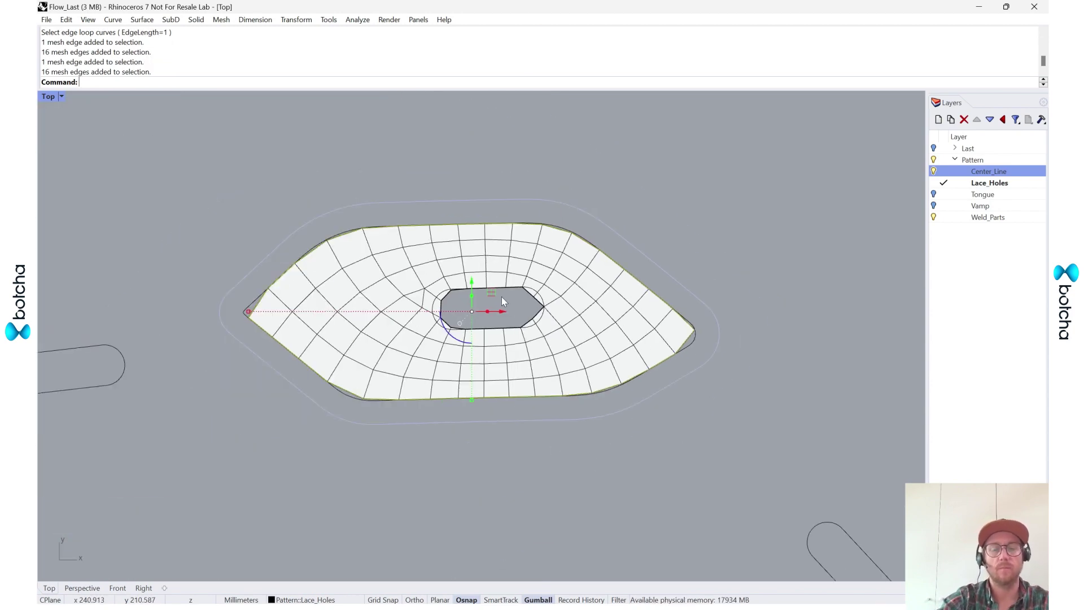
type("Ext")
key("Return")
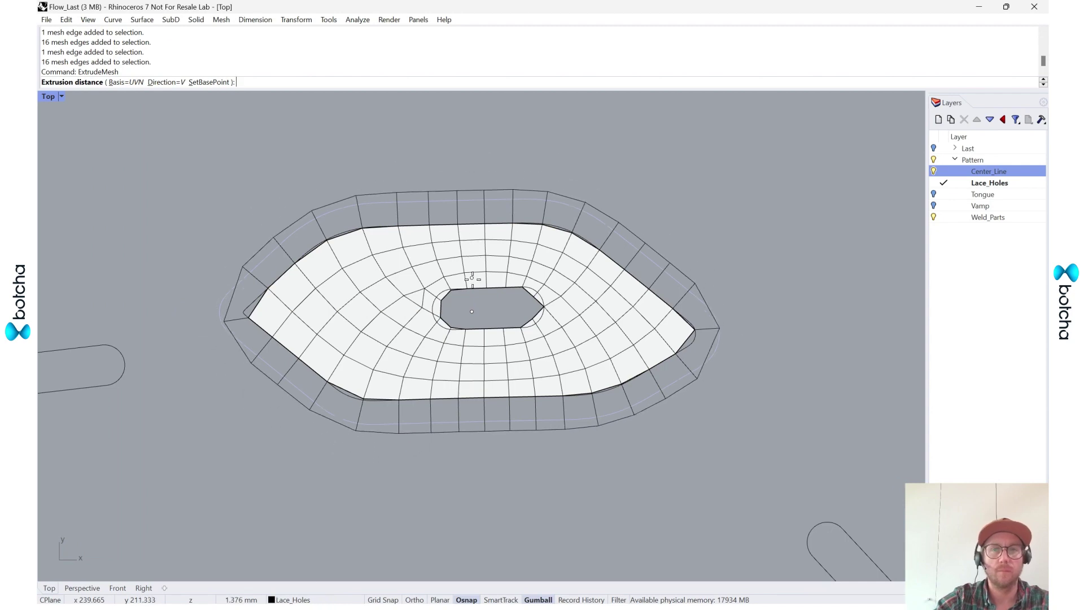
key("Return")
Move the upper patch mesh's left and right tip vertices outward past the rounded ends of the weld outline.
scroll(215, 318, "up", 12)
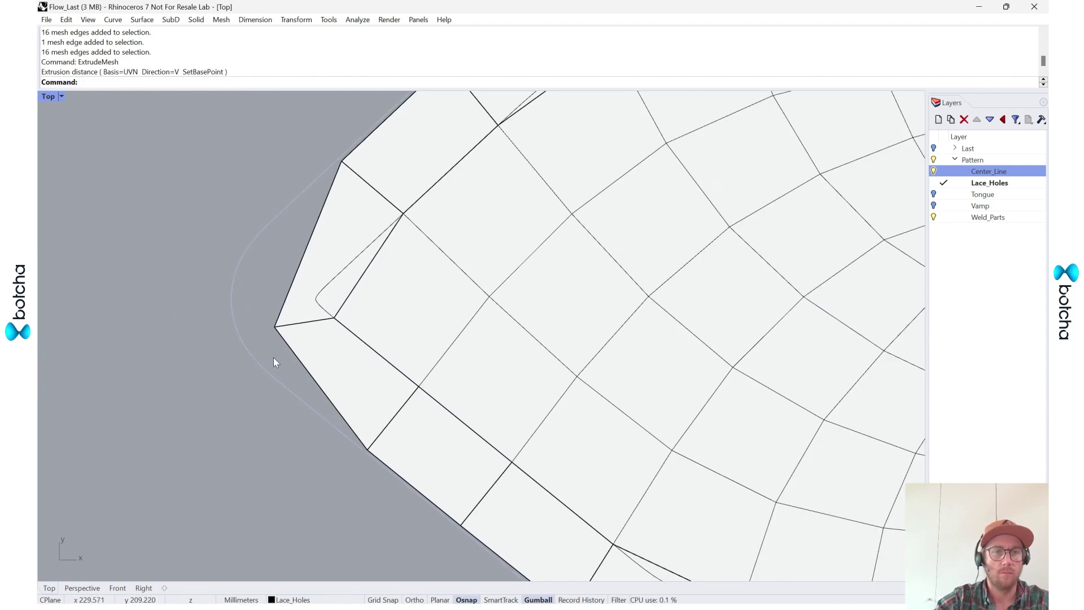
left_click(277, 326, "ctrl+shift")
left_click_drag(302, 327, 217, 327)
scroll(183, 361, "down", 5)
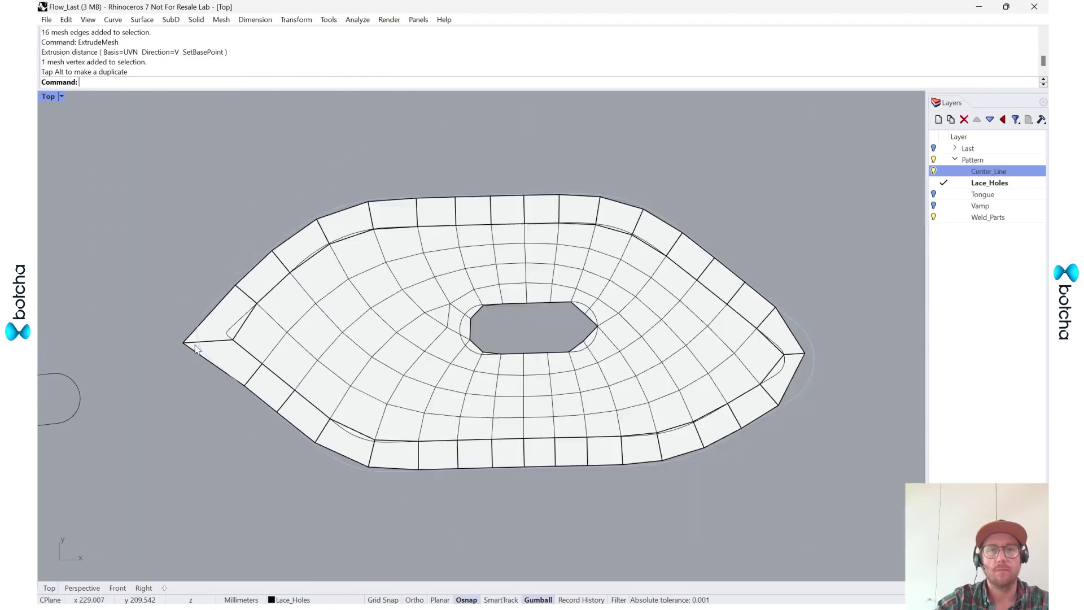
scroll(722, 407, "up", 5)
left_click(803, 290, "ctrl+shift")
scroll(639, 352, "down", 6)
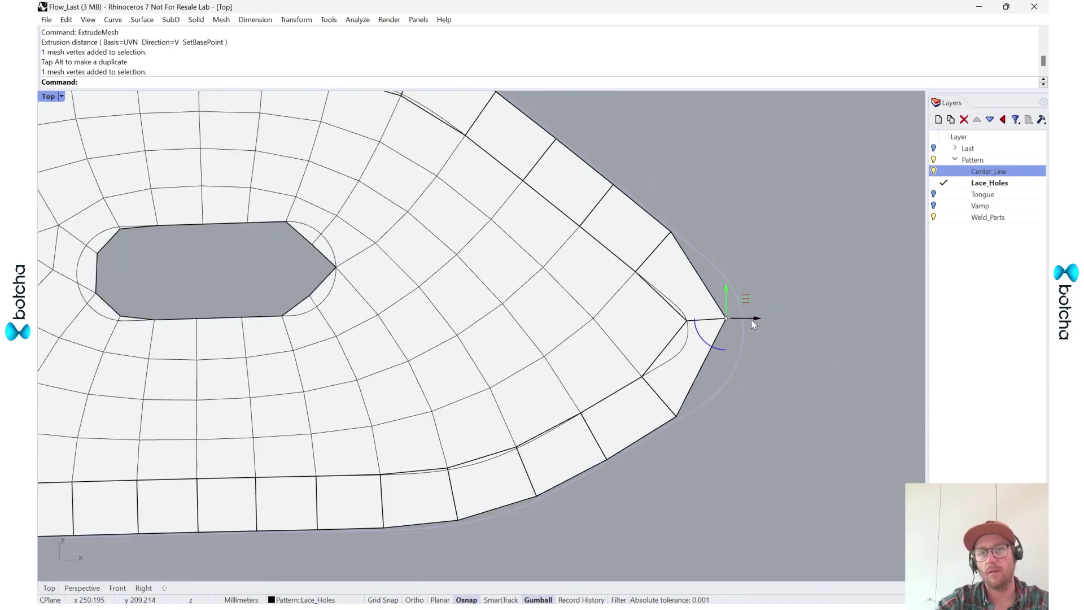
left_click_drag(751, 319, 800, 321)
left_click(684, 440)
Weld the upper lace-hole patch mesh with an angle tolerance of 180.
scroll(684, 445, "down", 5)
left_click(482, 326)
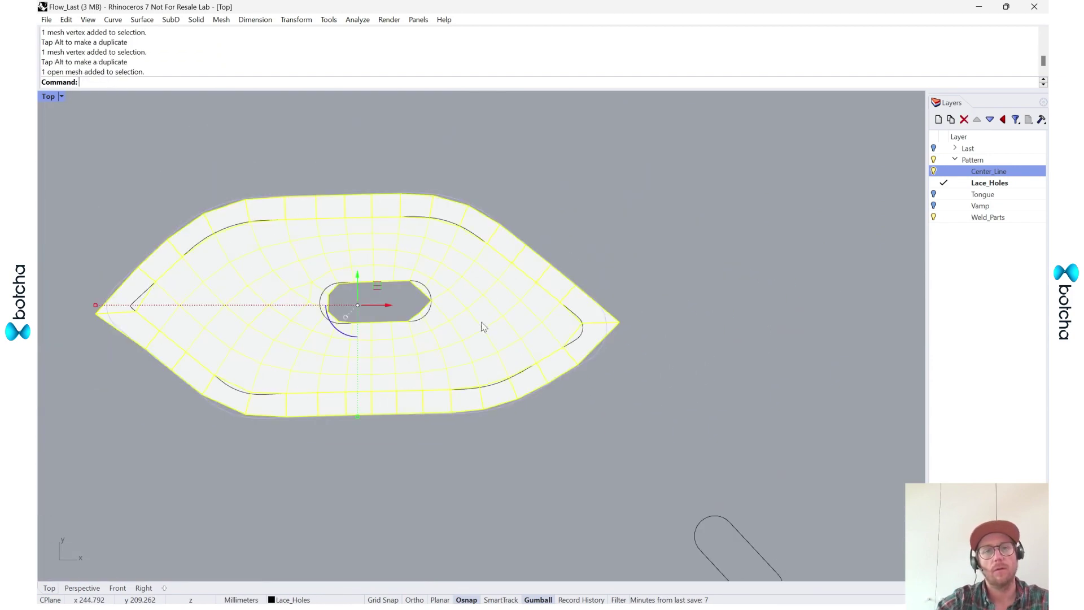
type("Weld")
key("Return")
key("Return")
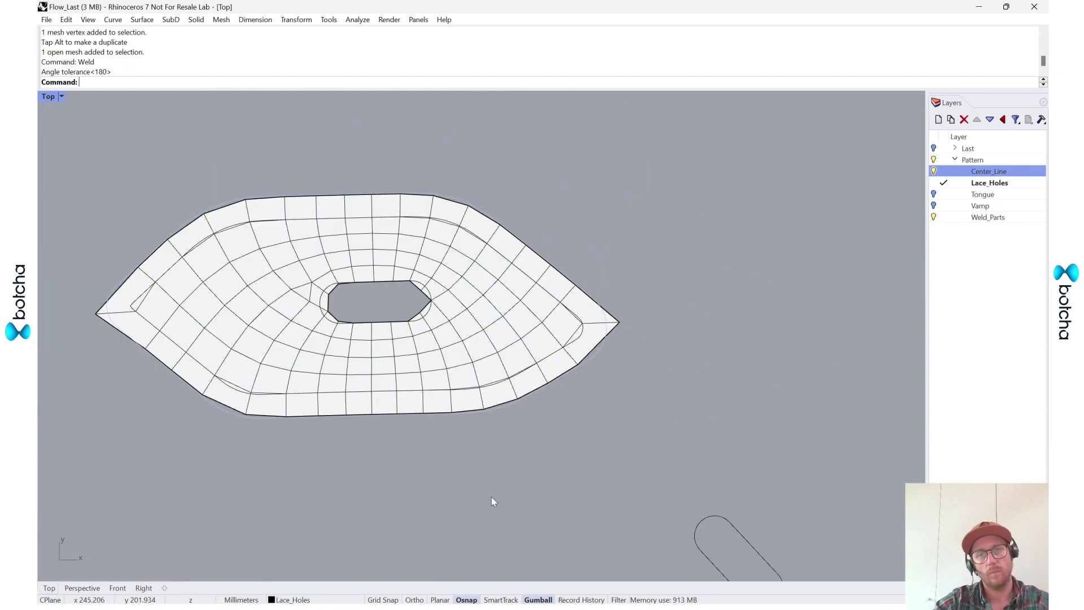
Create a planar surface from the closed pointed toe-side curve on the Lace_Holes layer, above the lace-hole patches.
scroll(358, 365, "down", 12)
right_click_drag(559, 469, 497, 428)
scroll(497, 395, "down", 4)
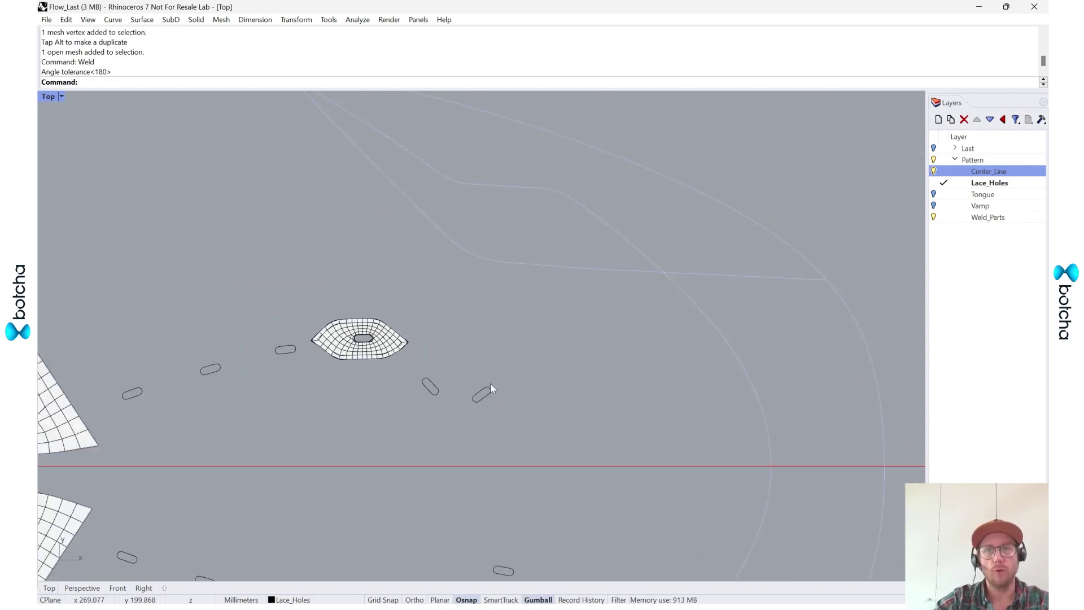
right_click_drag(741, 197, 655, 294)
left_click(452, 364)
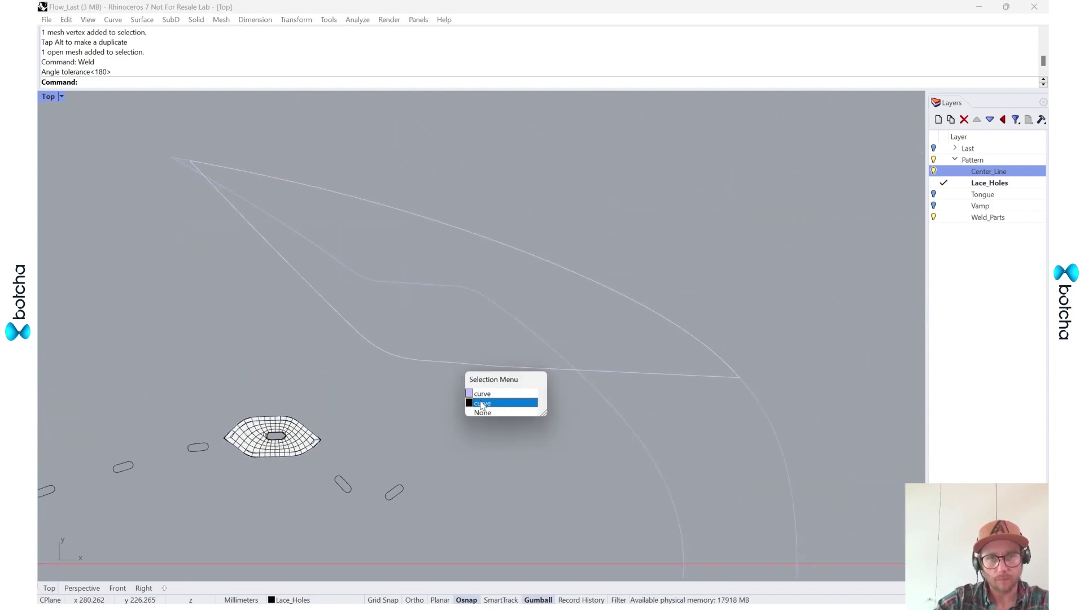
scroll(506, 284, "down", 1)
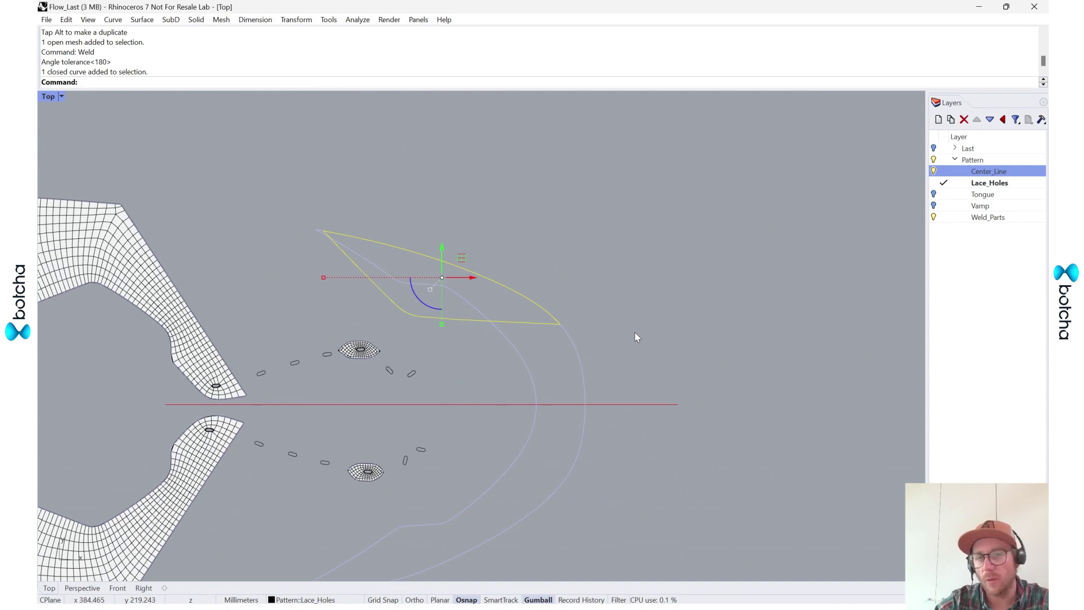
type("lanarSrf")
key("Return")
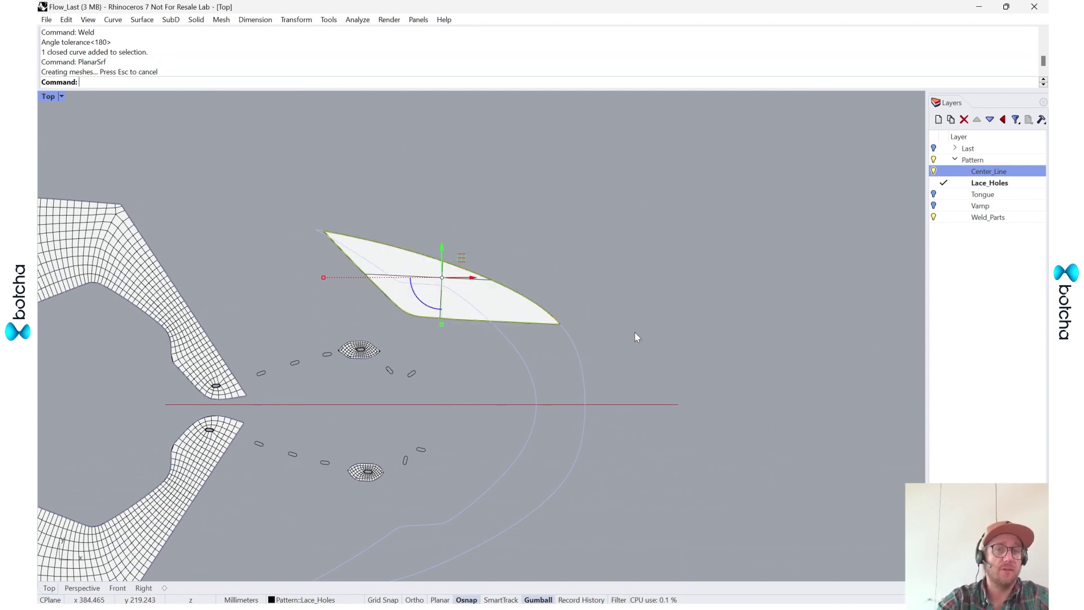
Try QuadRemesh on the planar surface with target edge length 4 and input objects hidden, and delete the surface after cancelling.
left_click(491, 291)
left_click(475, 288)
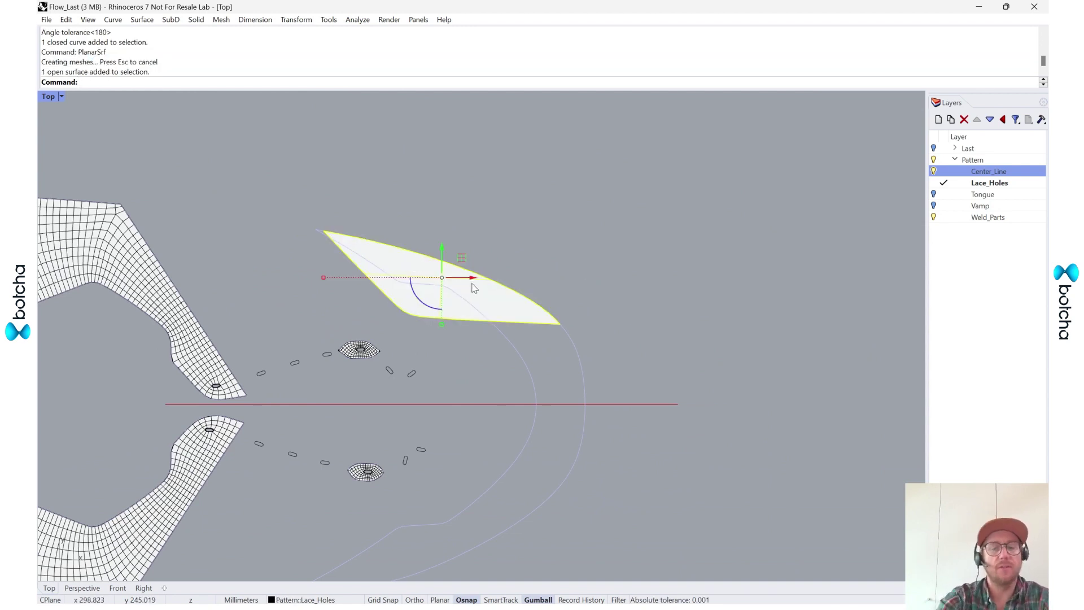
type("Quar")
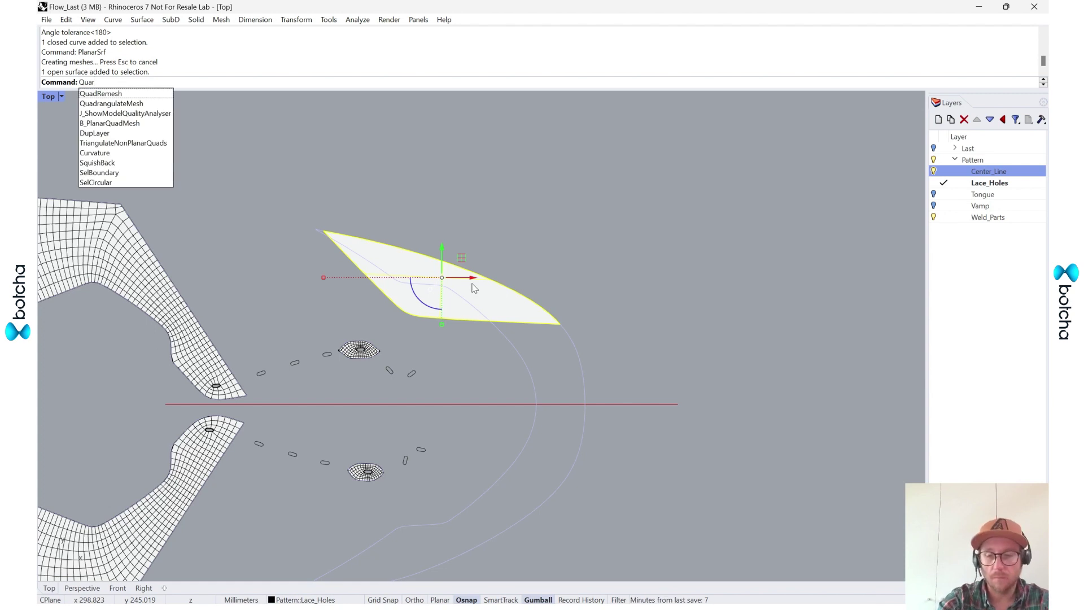
key("Return")
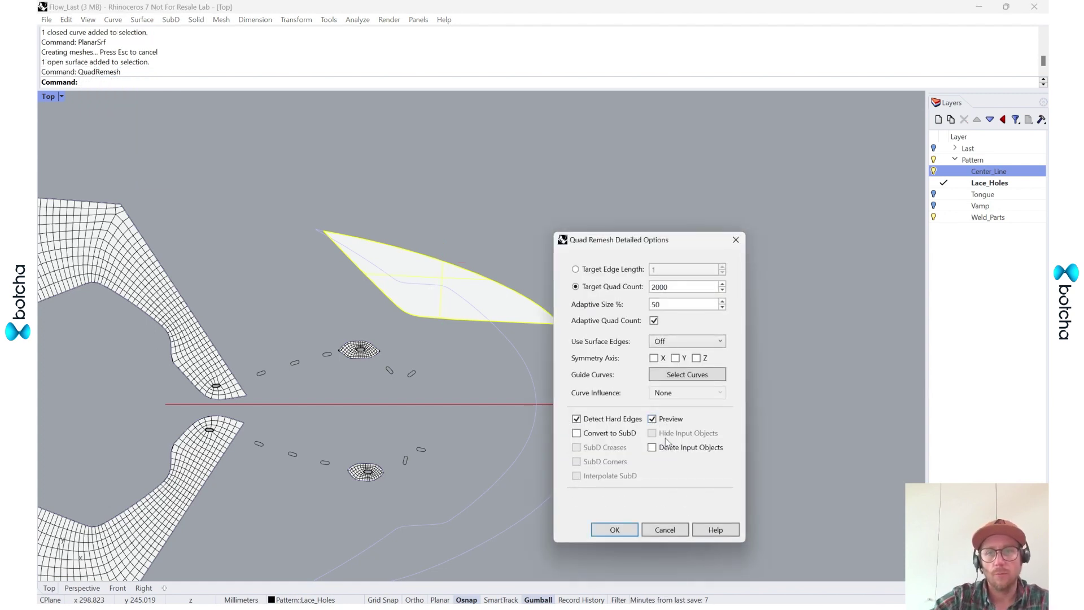
left_click(667, 436)
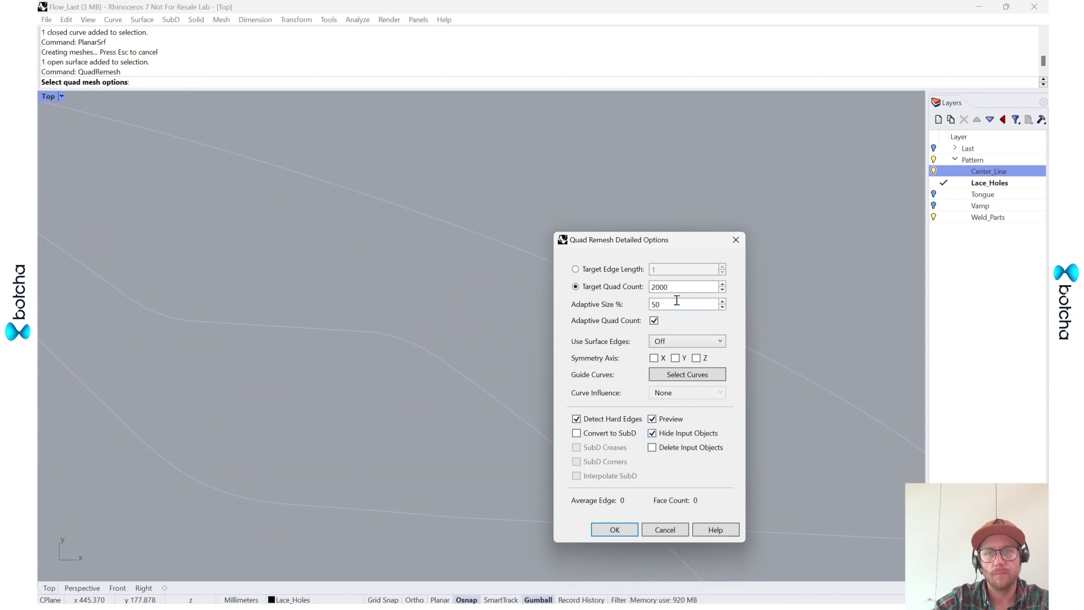
left_click(599, 270)
double_click(667, 270)
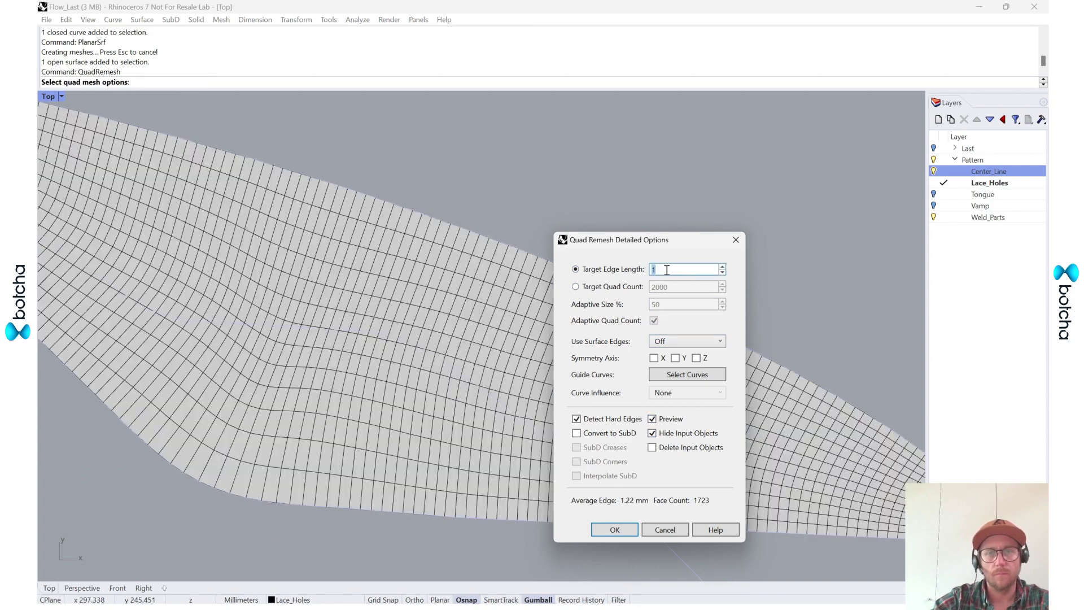
type("4")
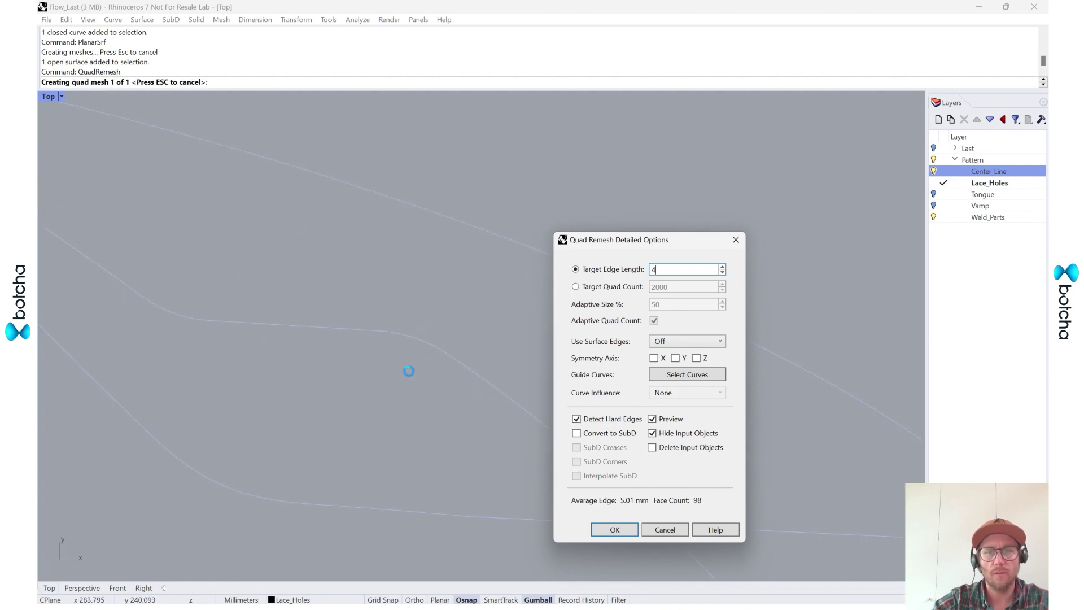
scroll(228, 266, "up", 5)
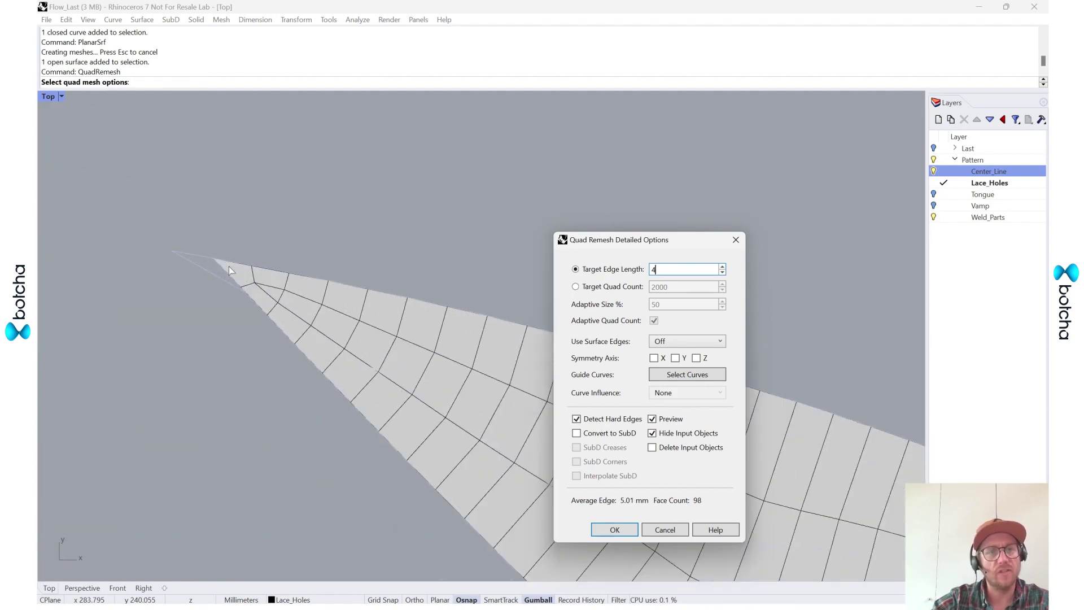
left_click(668, 532)
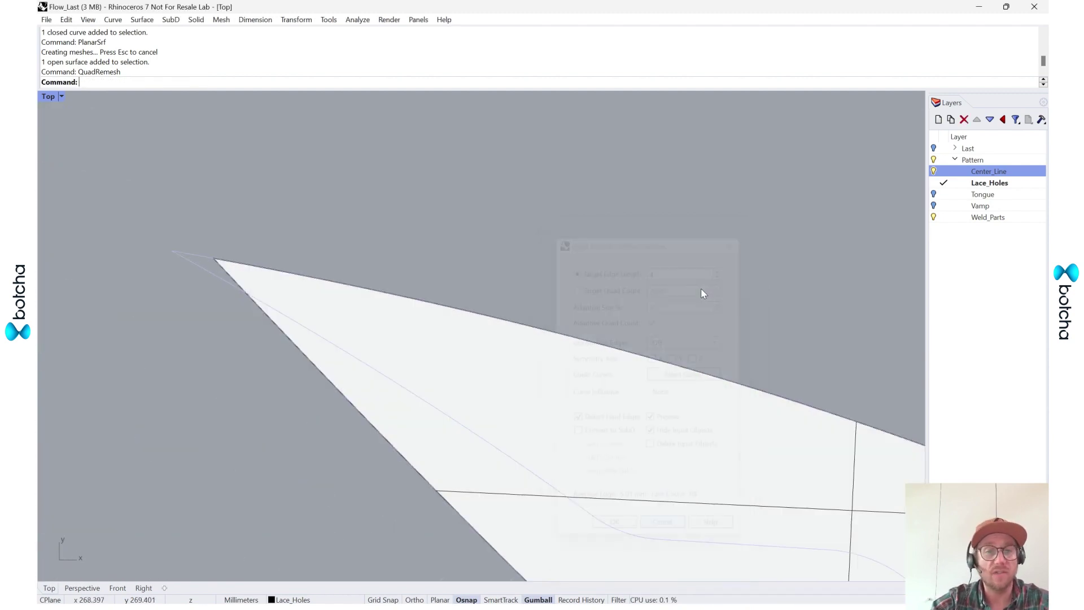
scroll(603, 366, "down", 2)
key("Delete")
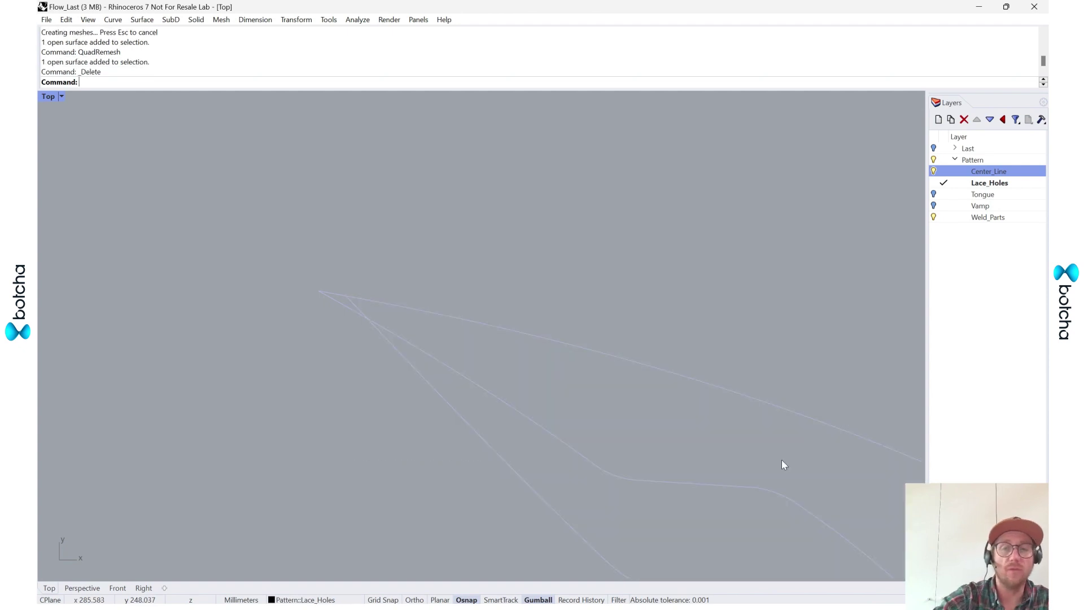
Offset the closed pointed toe-side curve inward by a distance of 3.
scroll(513, 334, "up", 2)
left_click(539, 508)
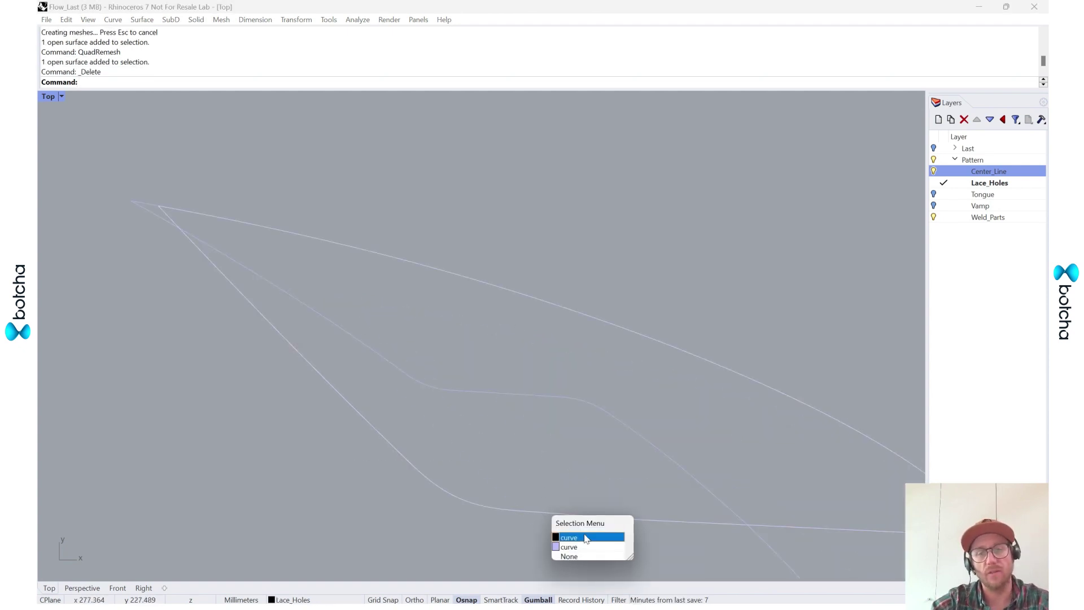
left_click(587, 535)
scroll(545, 429, "down", 2)
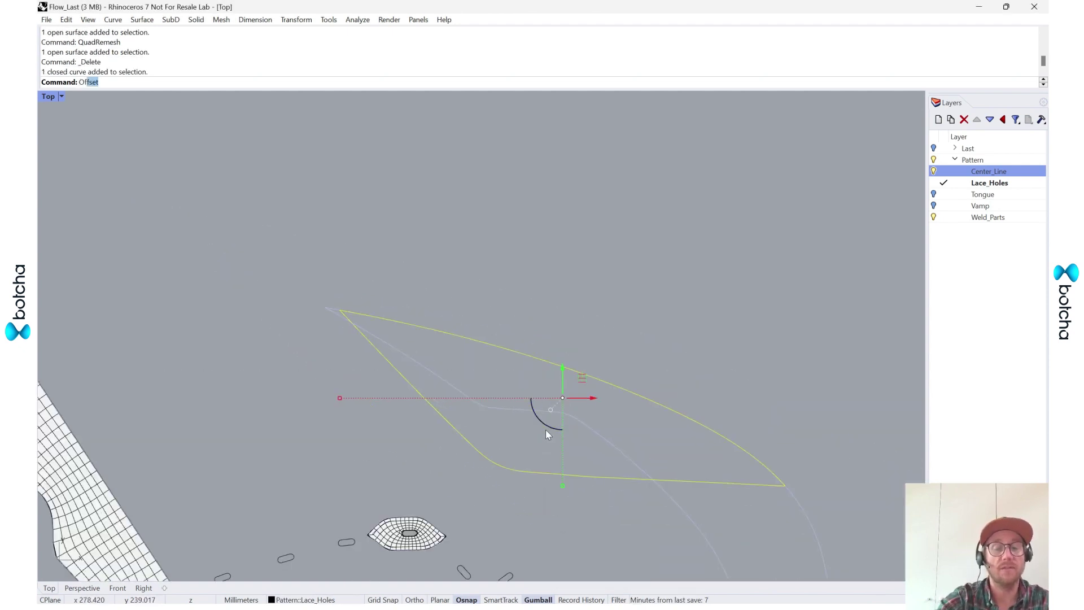
key("Return")
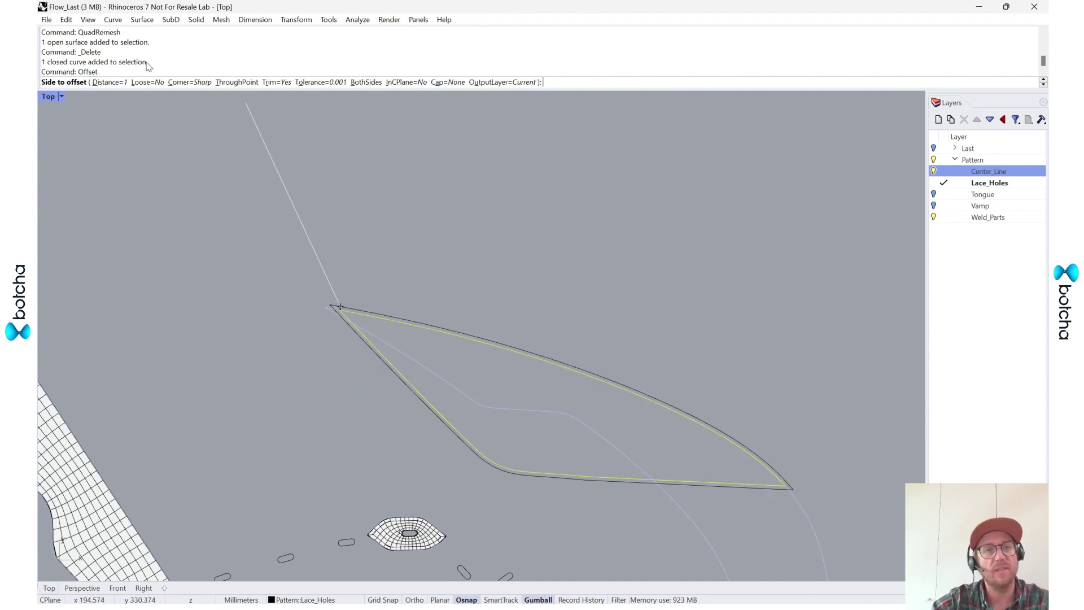
left_click(117, 83)
type("3")
key("Return")
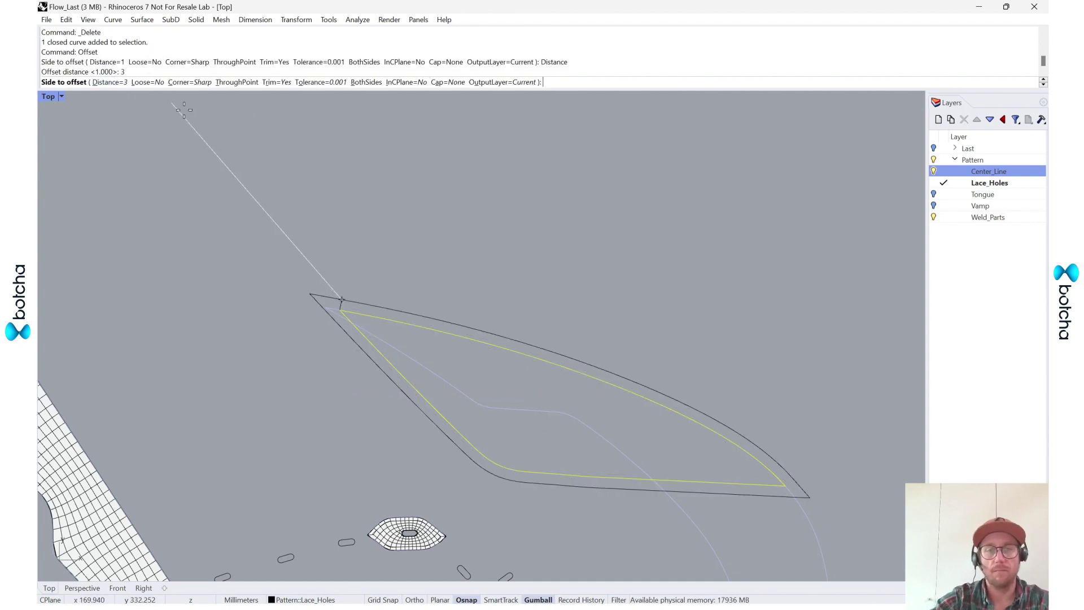
left_click(620, 447)
left_click(750, 316)
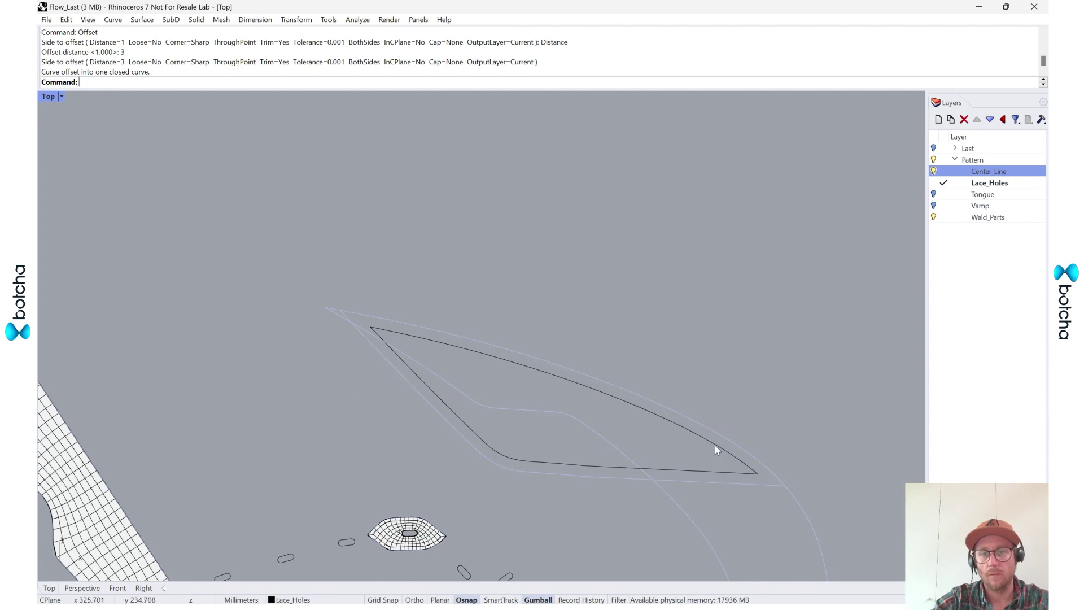
Create a planar surface from the inner offset curve of the pointed toe-side part.
left_click(714, 444)
right_click_drag(793, 464, 757, 452)
type("Pll")
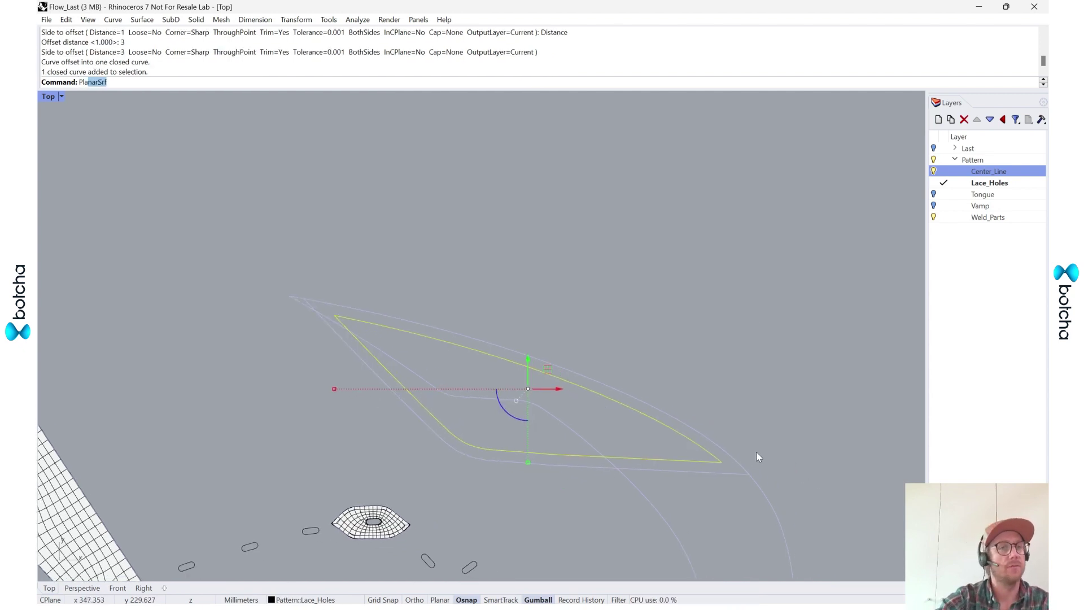
key("Return")
QuadRemesh the inset planar surface with a target edge length of 3 and input objects hidden.
left_click(552, 423)
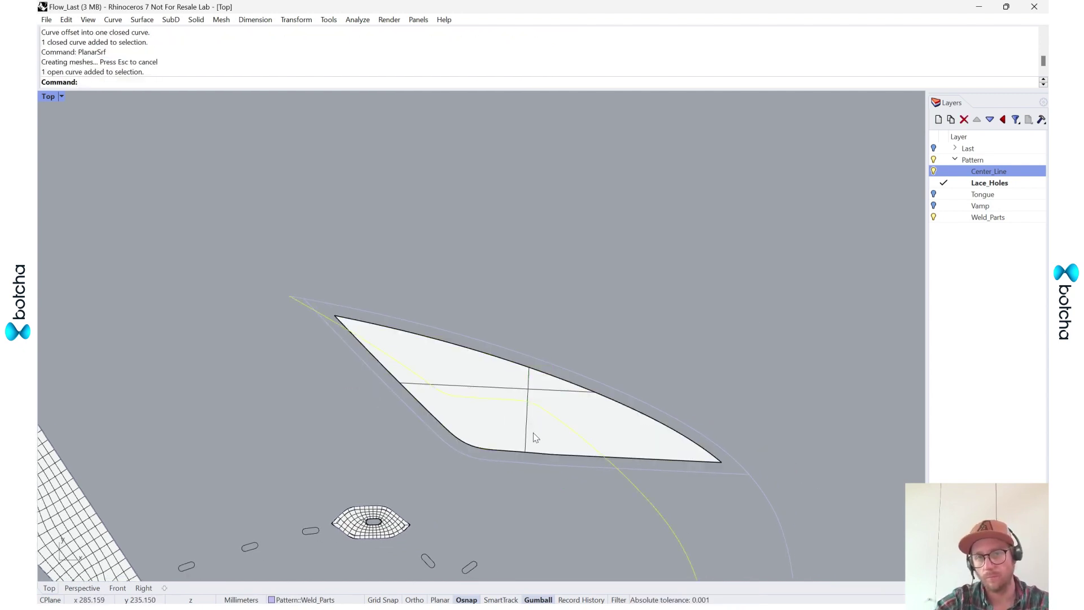
left_click(533, 434)
type("QuadRemesh")
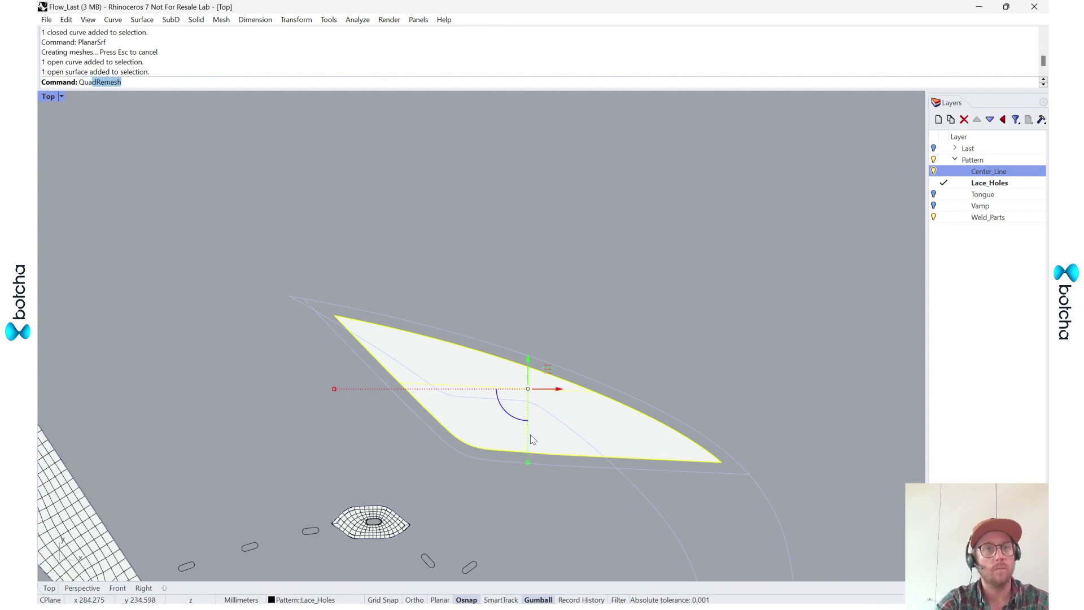
key("Return")
left_click(665, 424)
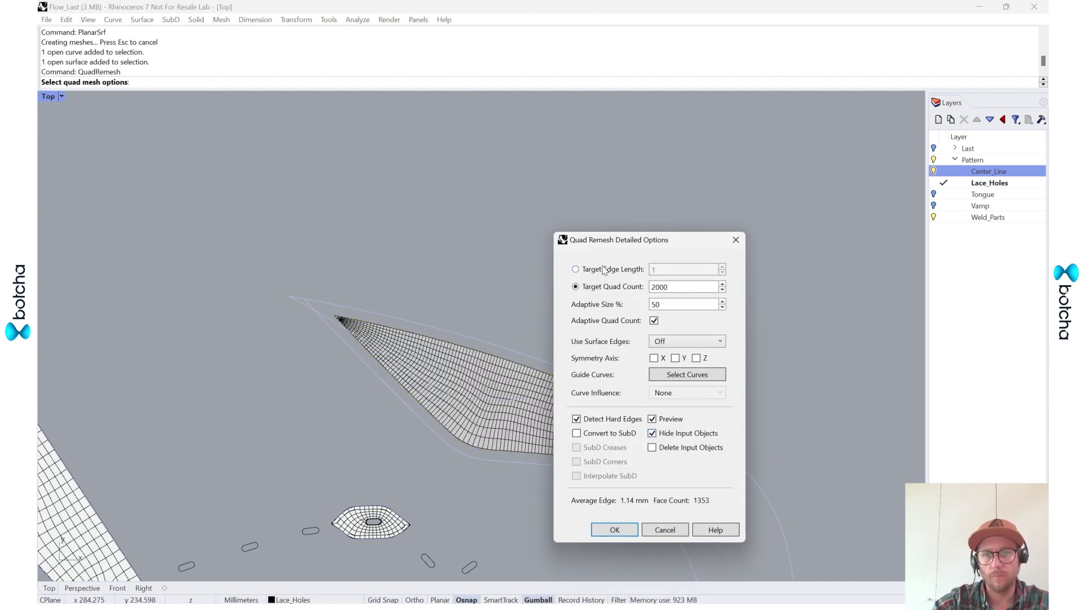
left_click(664, 271)
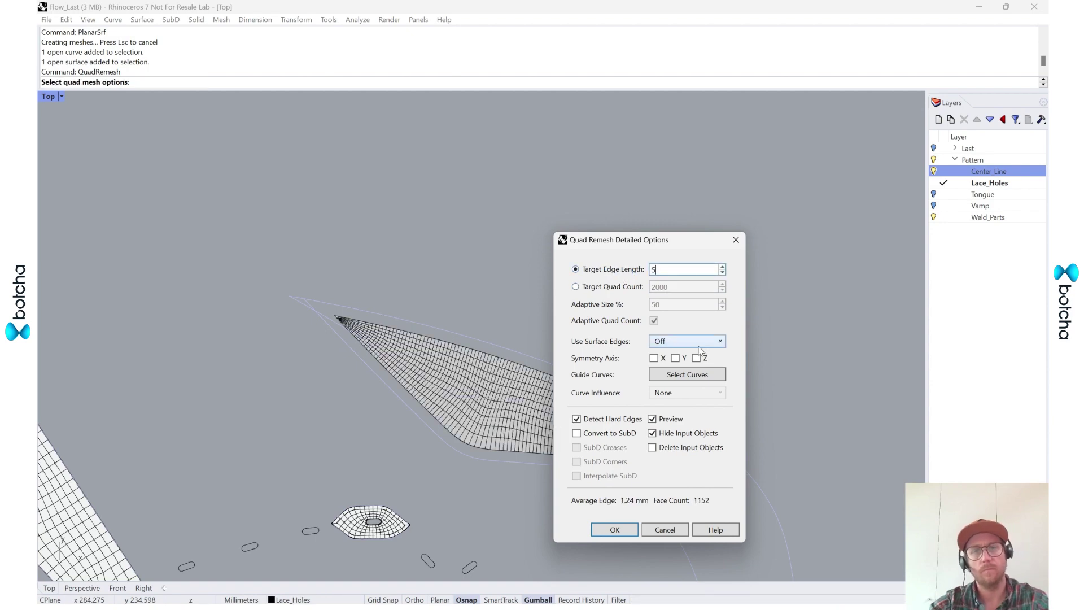
type("5")
scroll(409, 375, "down", 2)
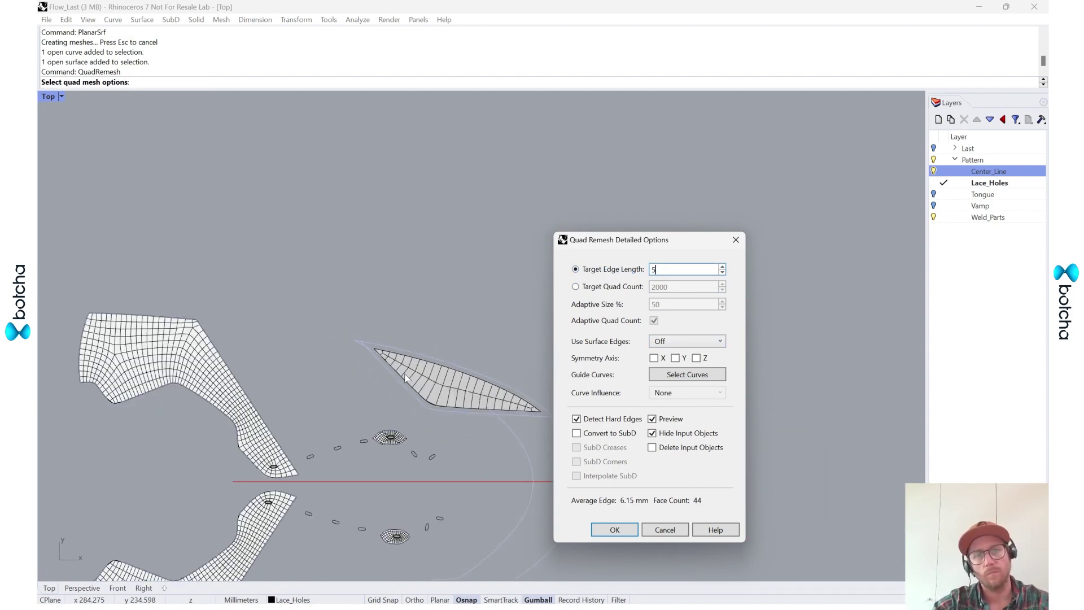
scroll(408, 377, "up", 3)
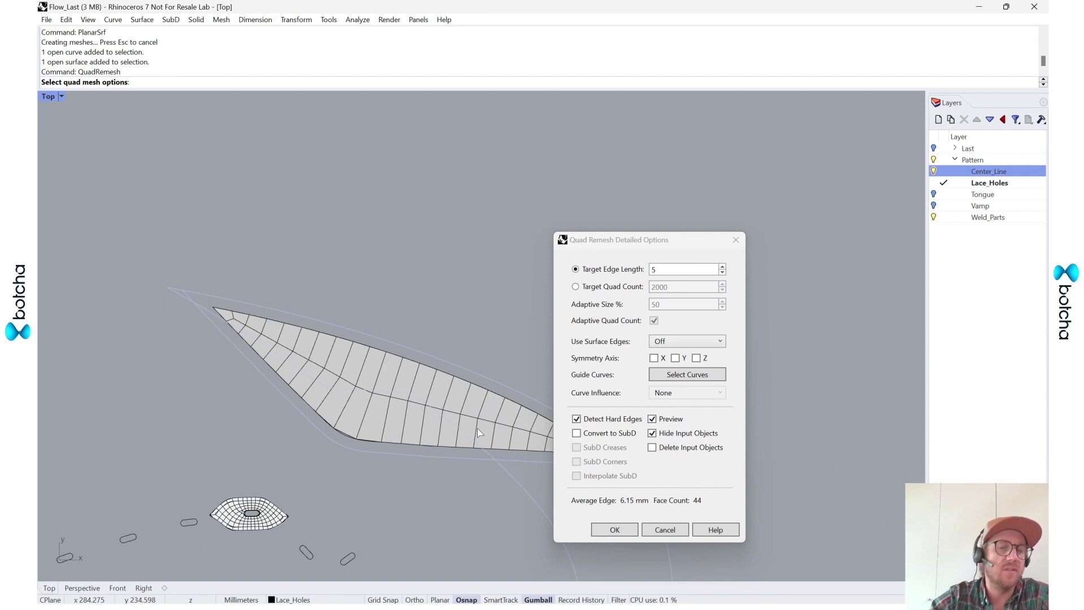
left_click(676, 269)
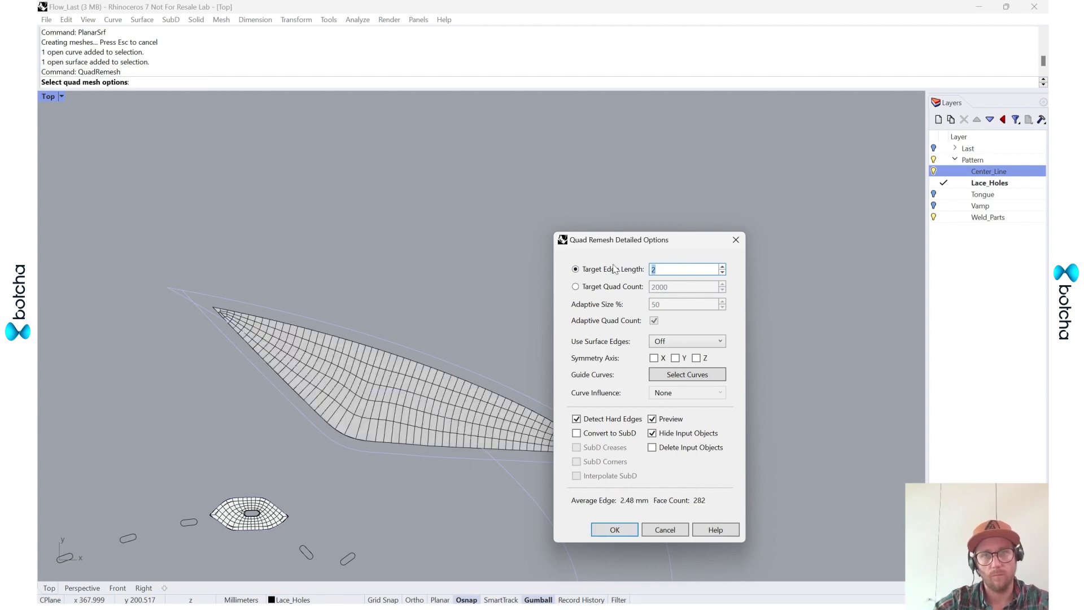
type("3")
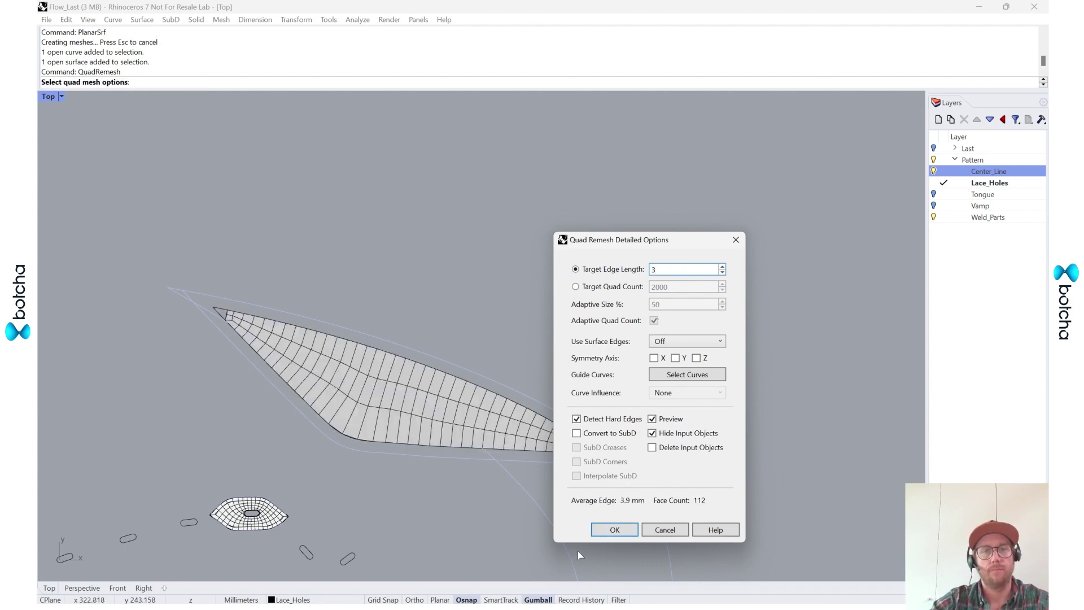
left_click(607, 531)
Delete the planar surface beneath the new toe-side quad mesh.
right_click_drag(628, 360, 685, 305)
left_click(679, 389)
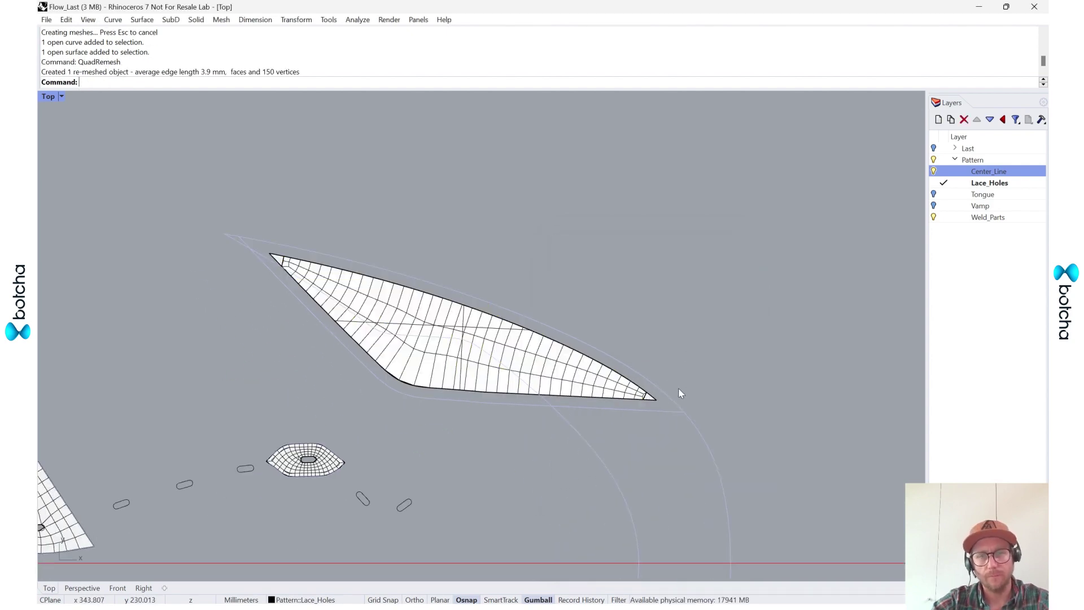
scroll(644, 403, "up", 12)
left_click(663, 366)
key("Delete")
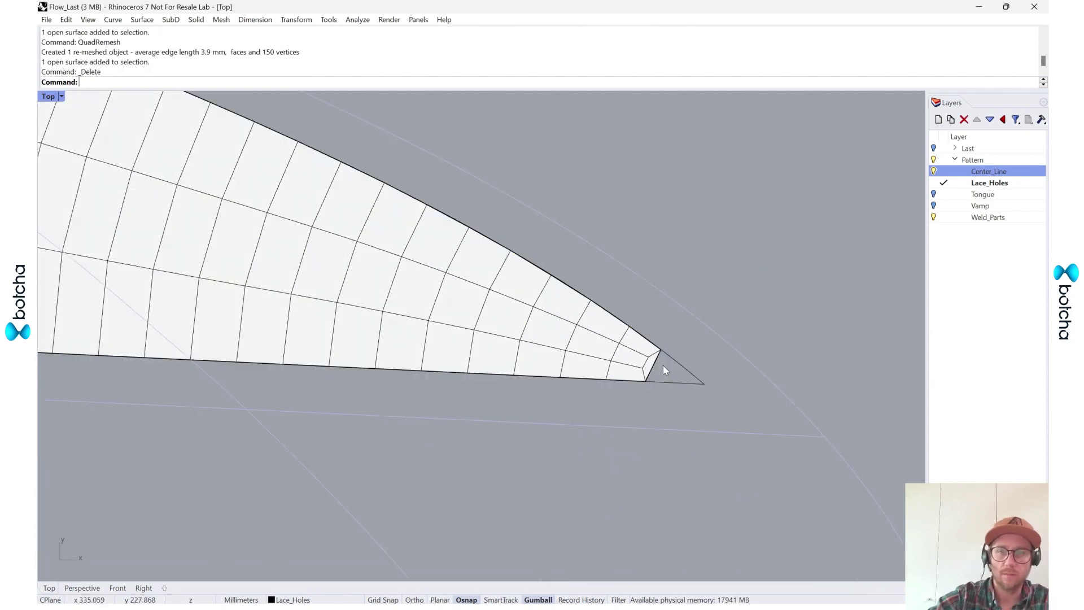
Delete the uppermost mesh face at the left tip of the toe-side quad mesh.
scroll(656, 371, "up", 2)
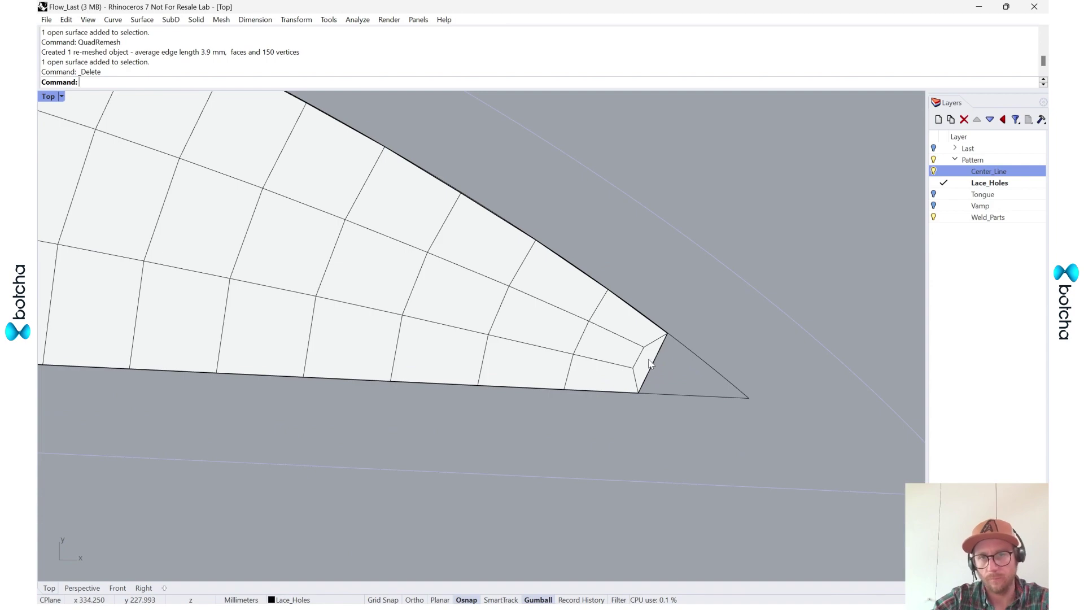
left_click(669, 355)
scroll(699, 379, "down", 5)
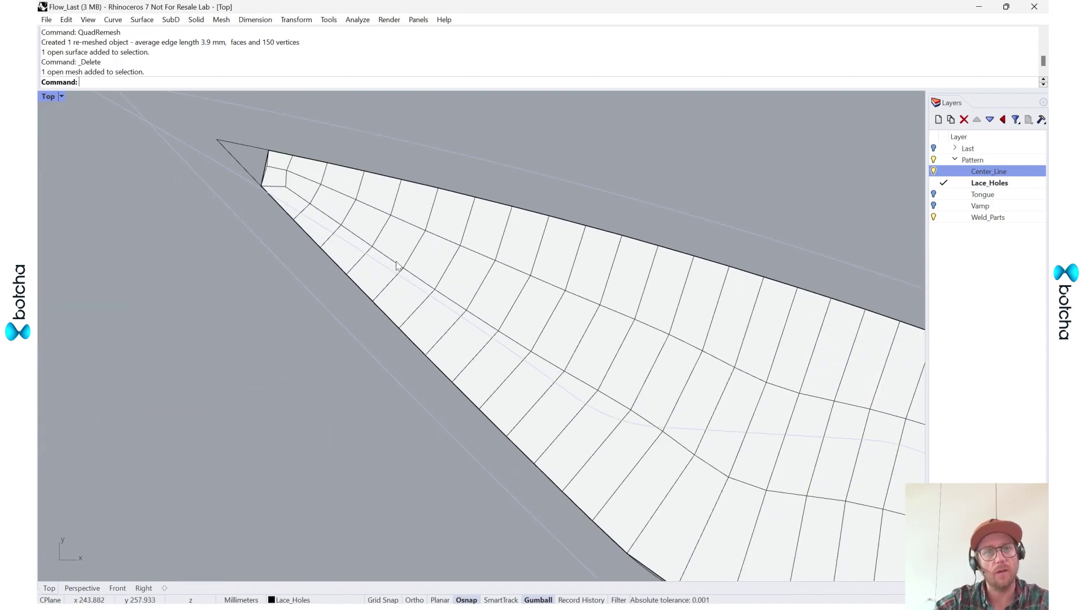
scroll(346, 262, "up", 4)
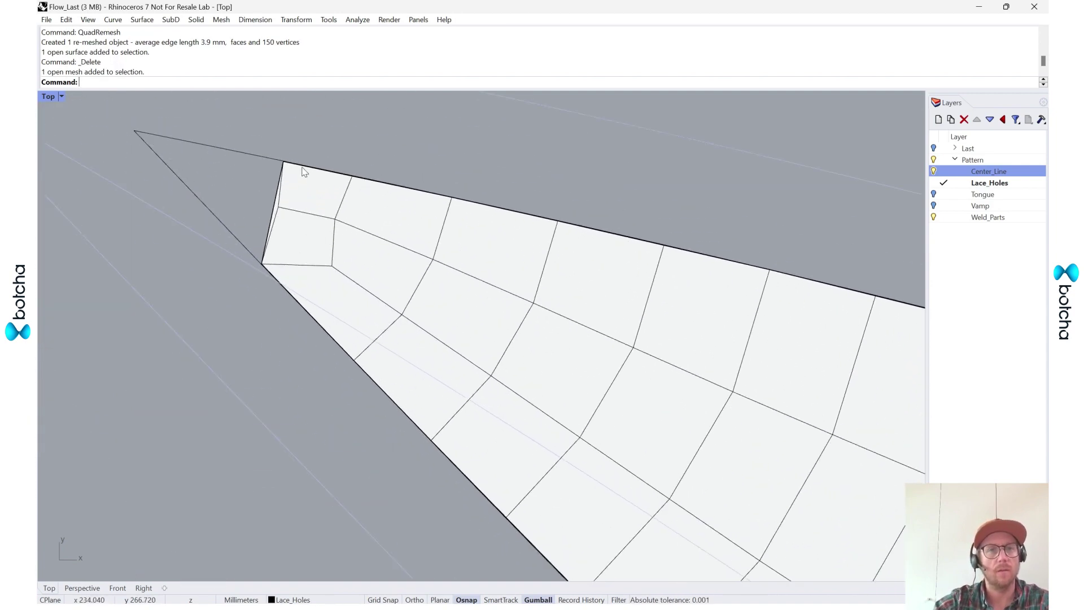
left_click(309, 188, "ctrl+shift")
right_click_drag(310, 188, 372, 247)
key("Delete")
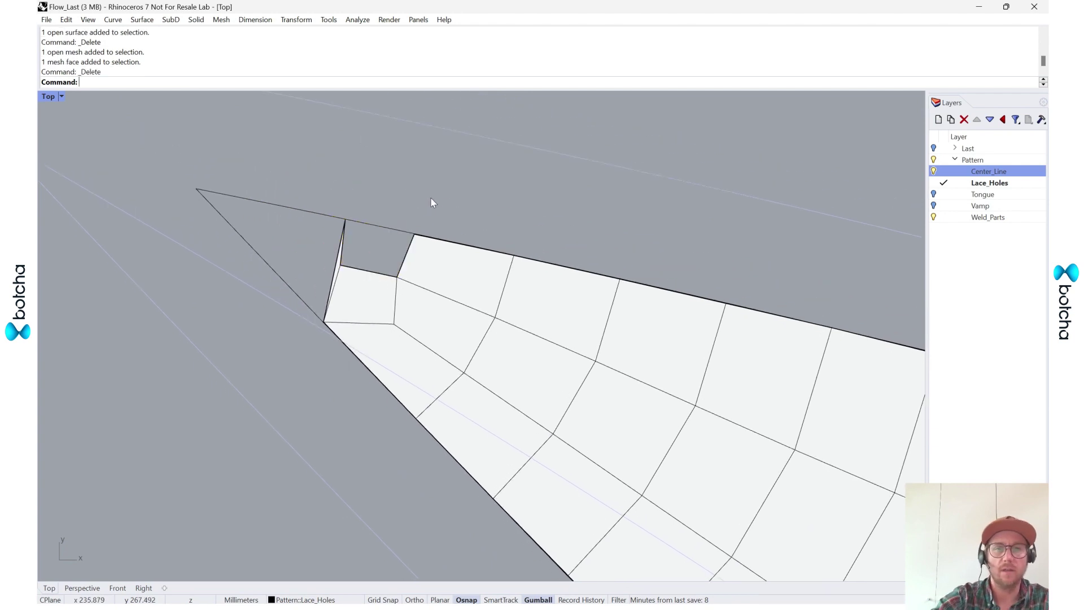
scroll(361, 243, "up", 3)
left_click_drag(353, 263, 202, 256)
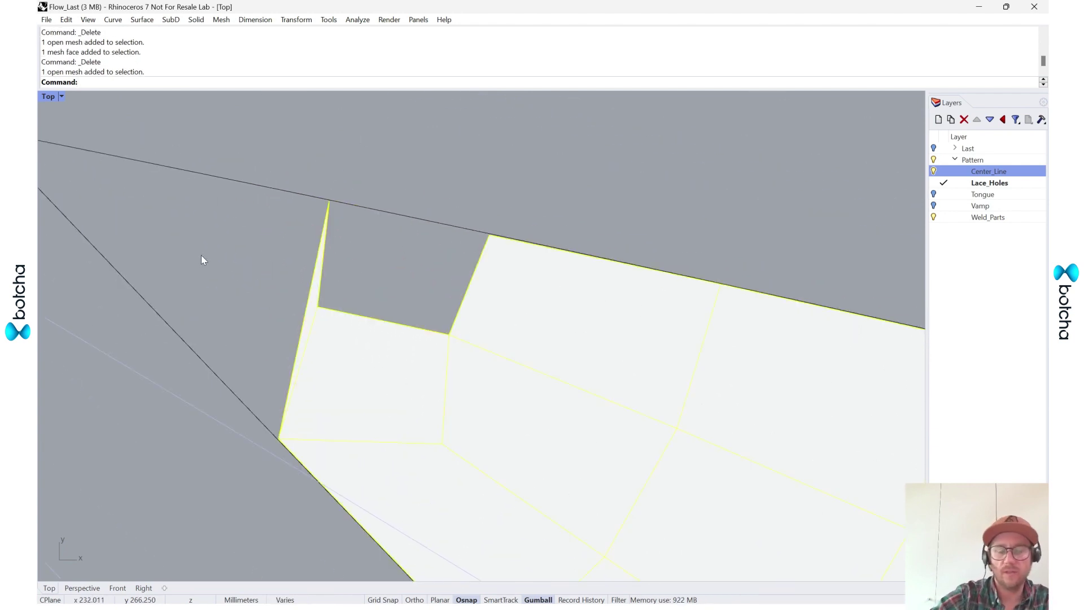
left_click_drag(322, 255, 343, 277)
key("ctrl+z")
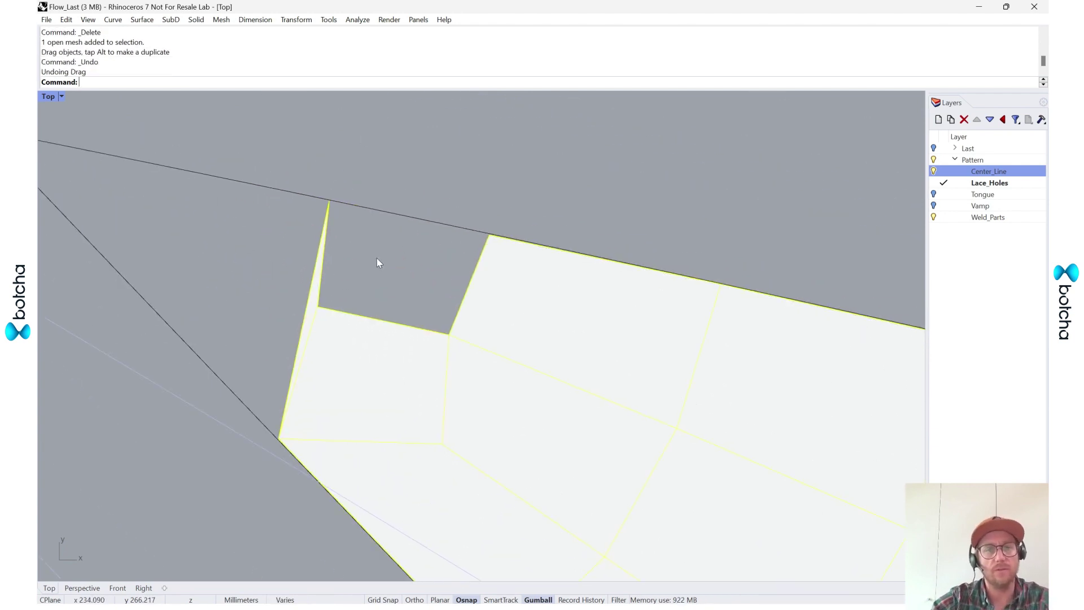
Delete the thin sliver face along the left tip of the toe-side mesh.
left_click(309, 300, "ctrl+shift")
scroll(313, 300, "up", 2)
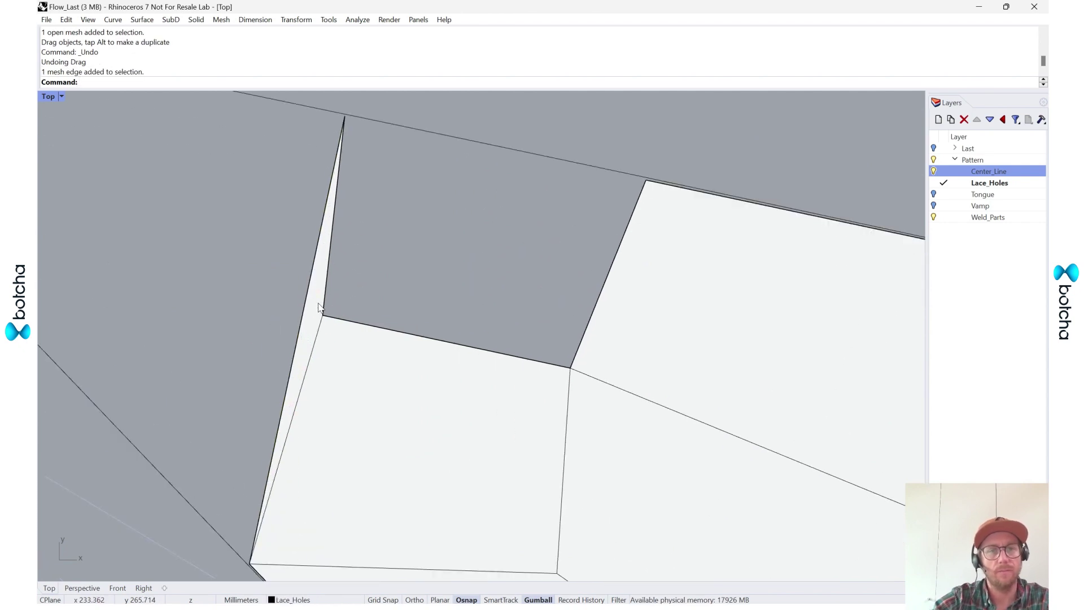
left_click(318, 272, "ctrl+shift")
key("Delete")
Stitch the two open corner vertices of the gap at the mesh's left tip at their average location.
left_click(322, 316, "ctrl+shift")
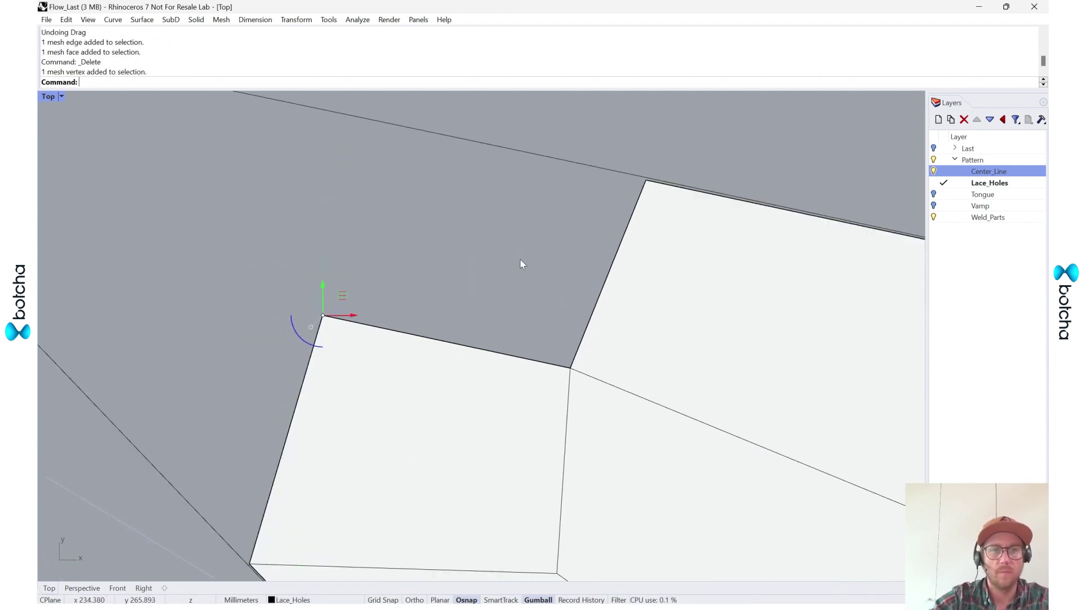
left_click(648, 181, "ctrl+shift")
key("Escape")
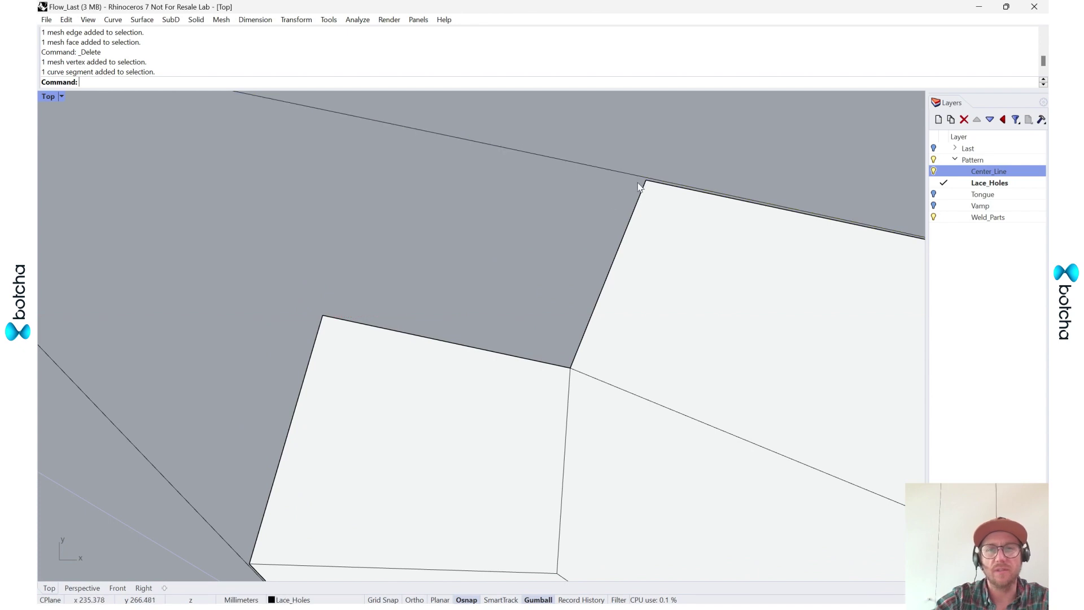
left_click(646, 180, "ctrl+shift")
left_click(323, 315, "ctrl+shift")
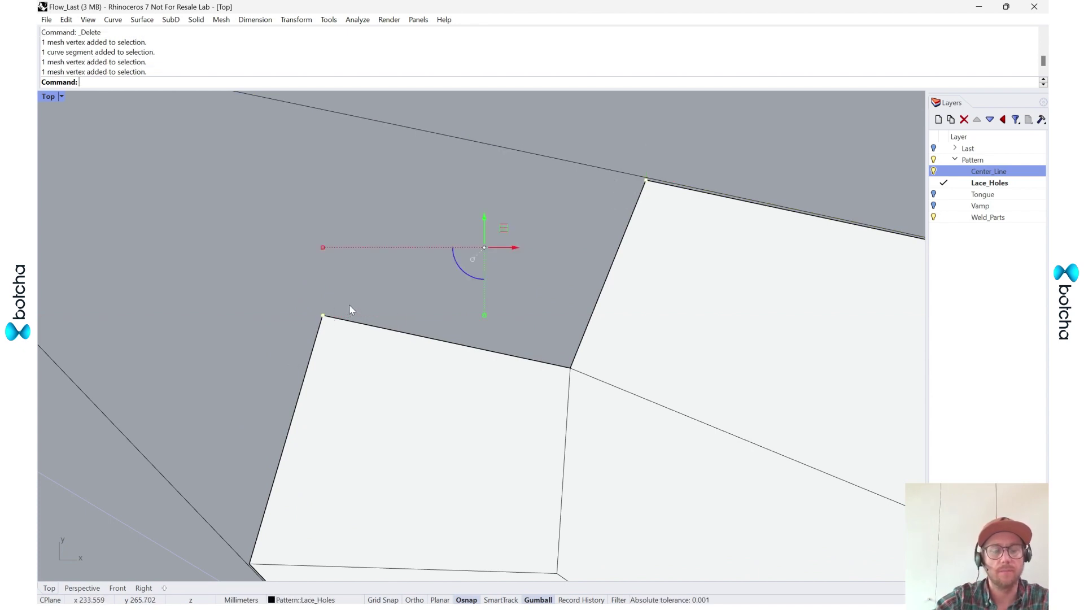
key("Return")
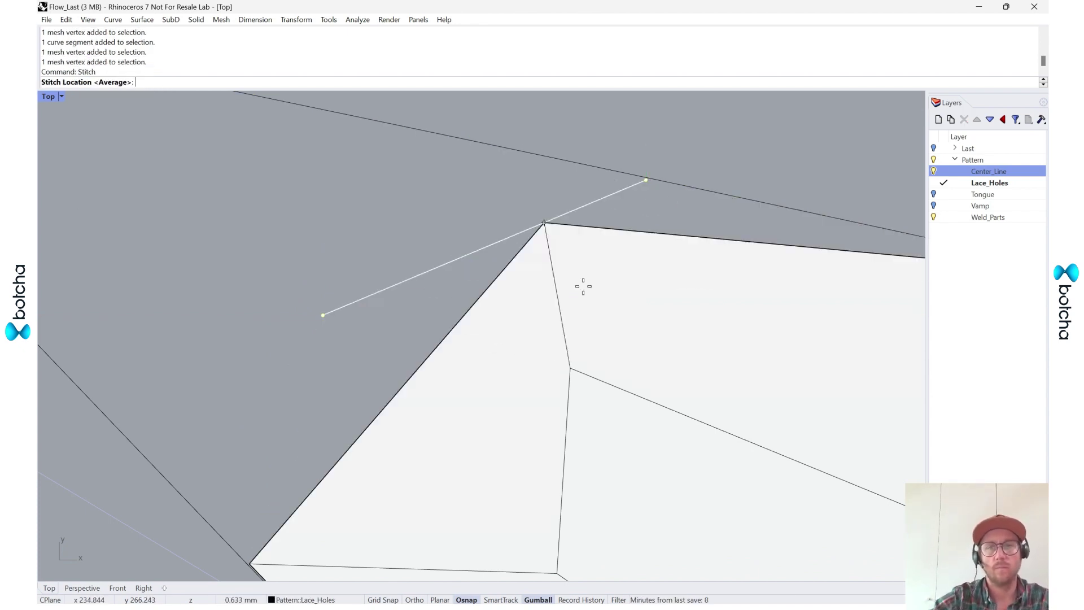
key("Return")
Move the stitched vertex at the mesh's left tip straight up to the inner offset curve.
scroll(494, 235, "down", 3)
scroll(450, 270, "up", 3)
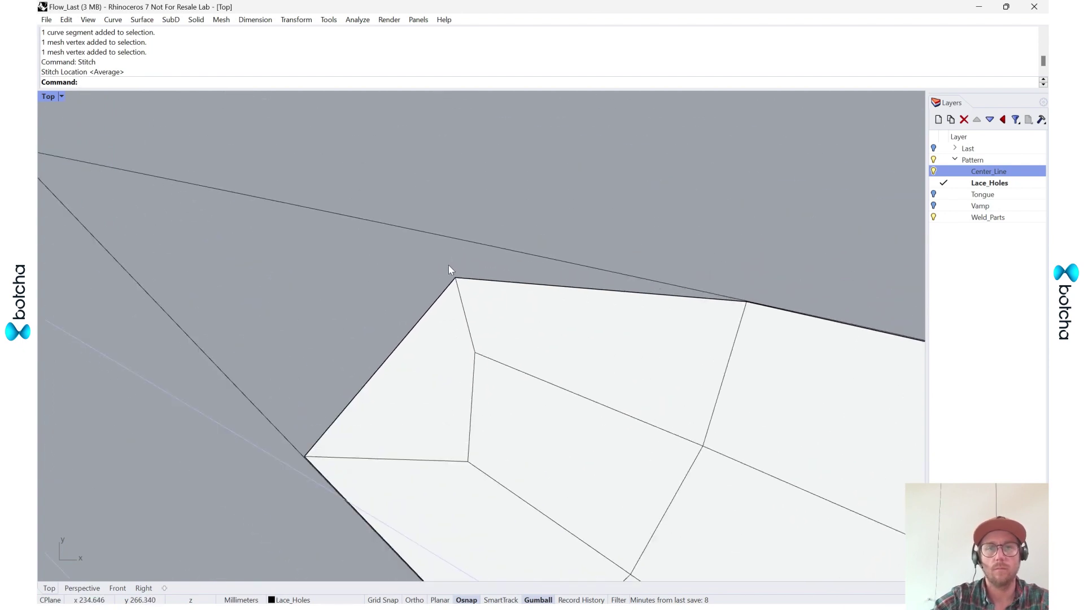
left_click(455, 276, "ctrl+shift")
left_click_drag(455, 276, 455, 240)
left_click(266, 252)
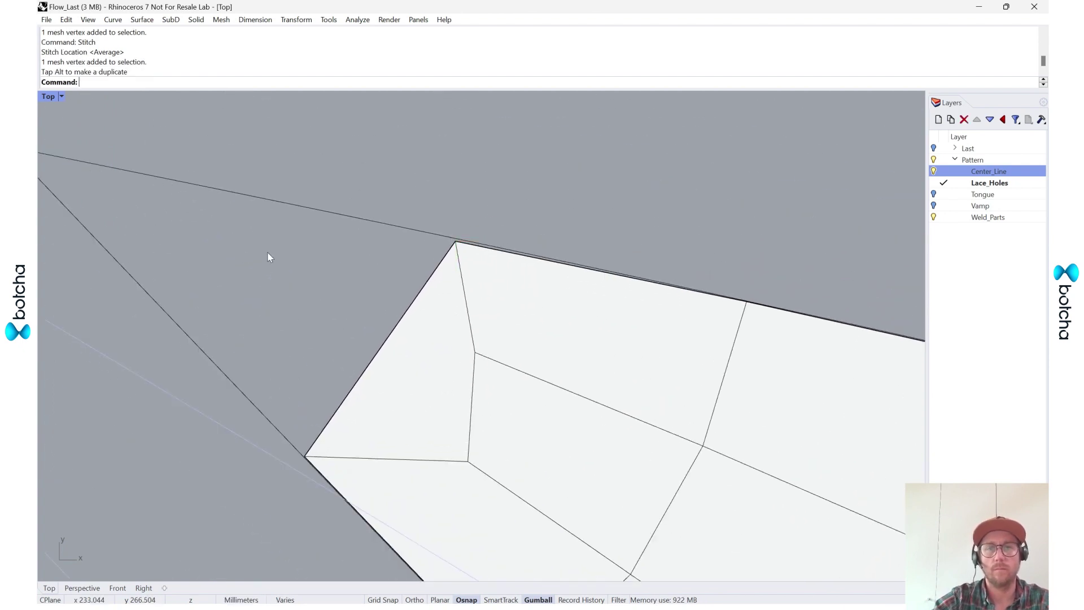
Extrude the toe-side mesh's whole boundary edge loop outward by 3 with ExtrudeMesh, using the UVN basis and V direction.
scroll(301, 261, "down", 10)
scroll(309, 265, "up", 1)
double_click(309, 273, "ctrl+shift")
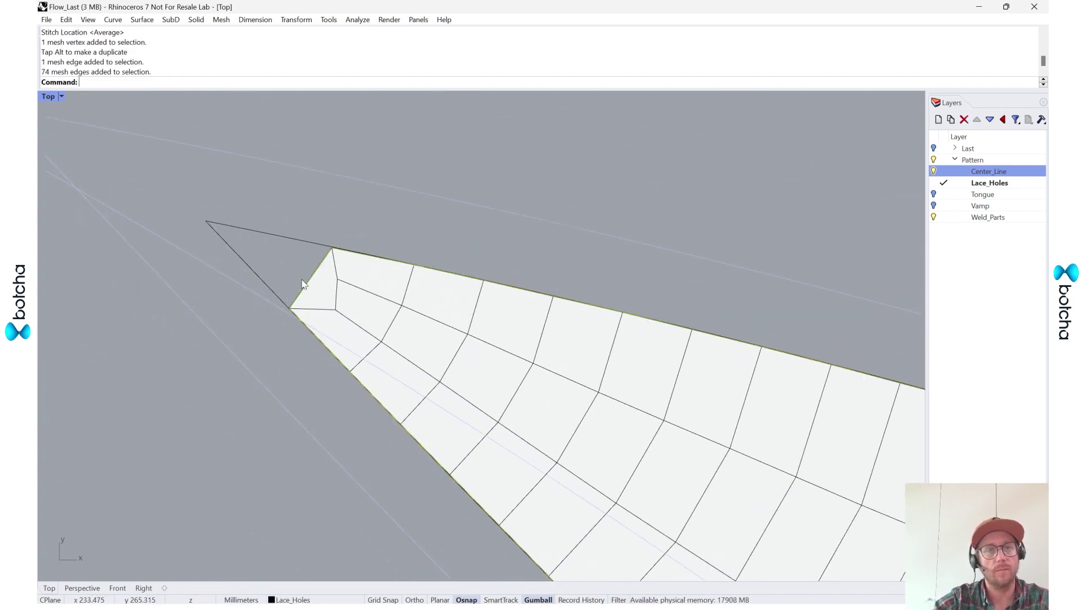
scroll(333, 293, "down", 5)
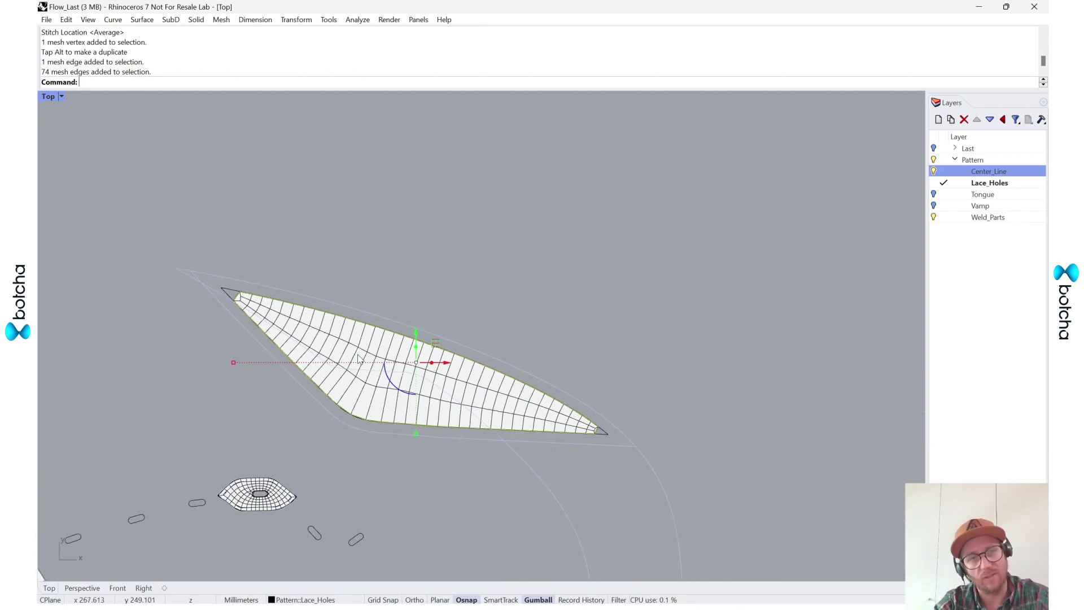
type("E")
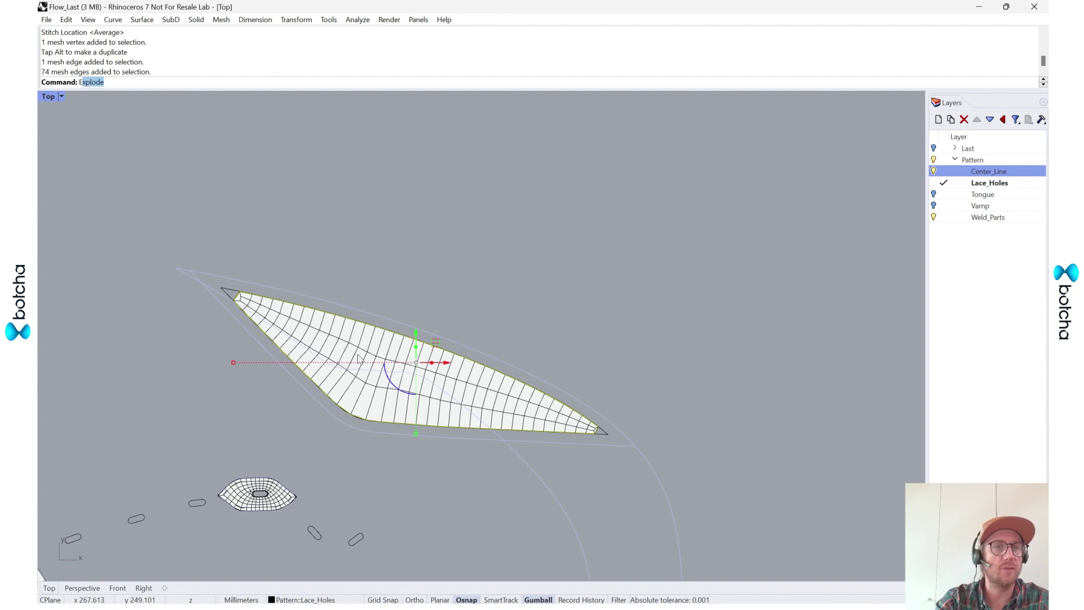
type("xtr")
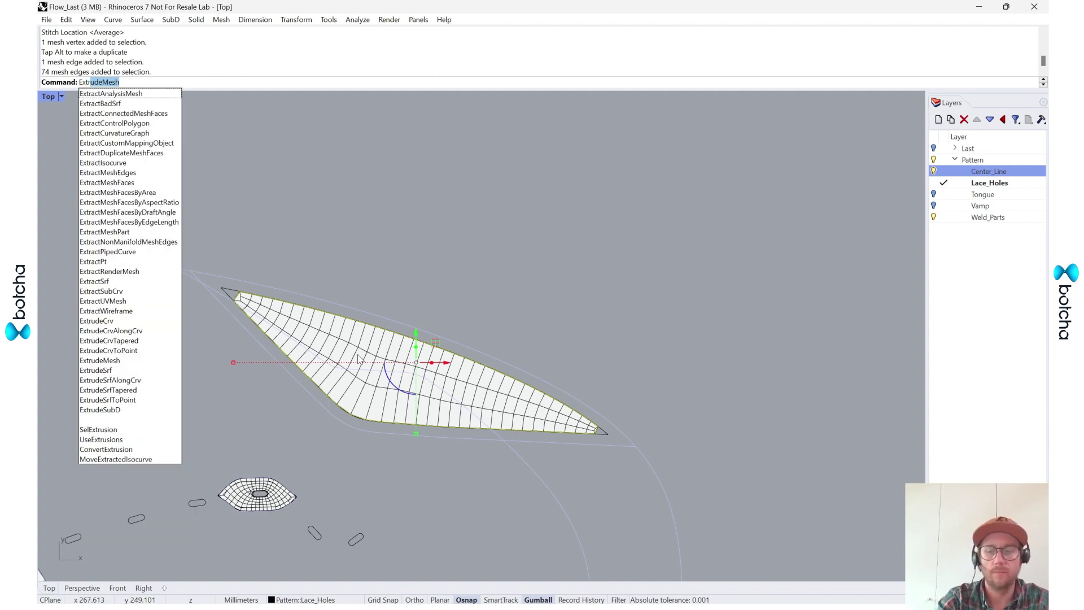
key("Return")
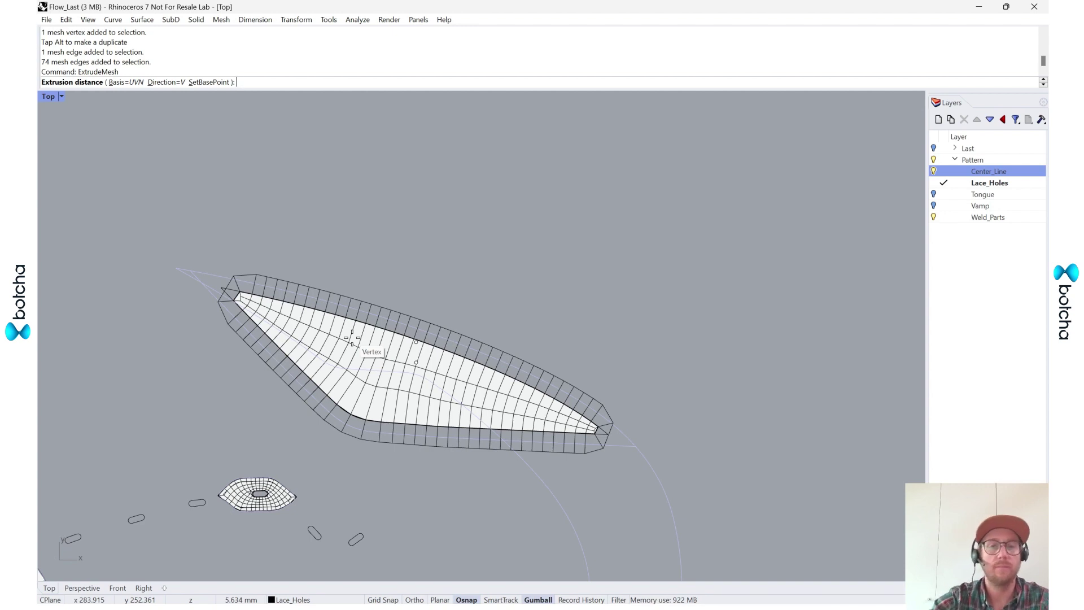
key("Return")
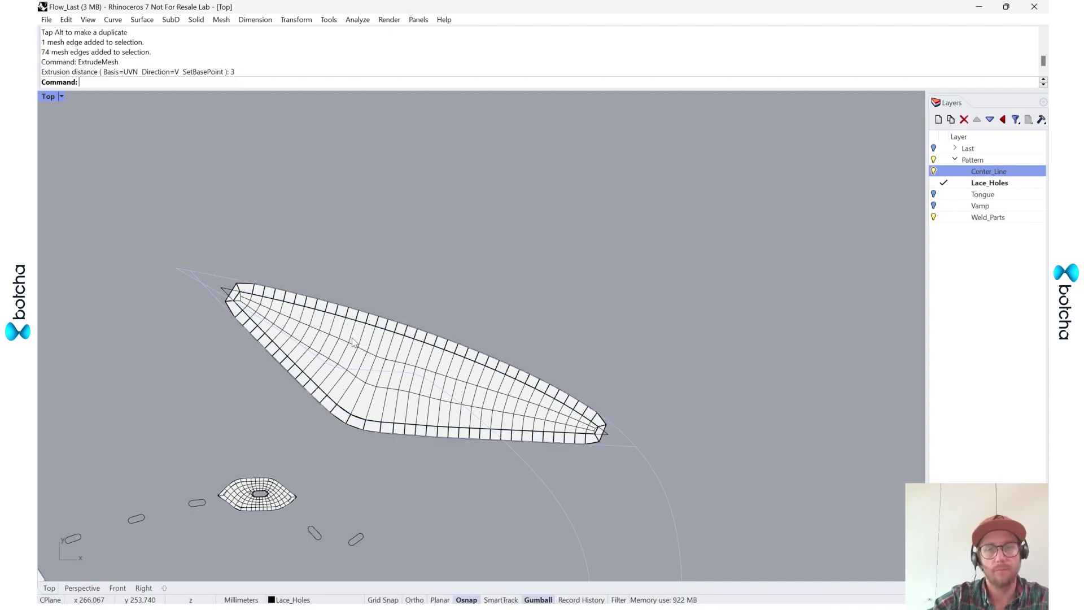
Weld the toe-side mesh with an angle tolerance of 180.
left_click(367, 398)
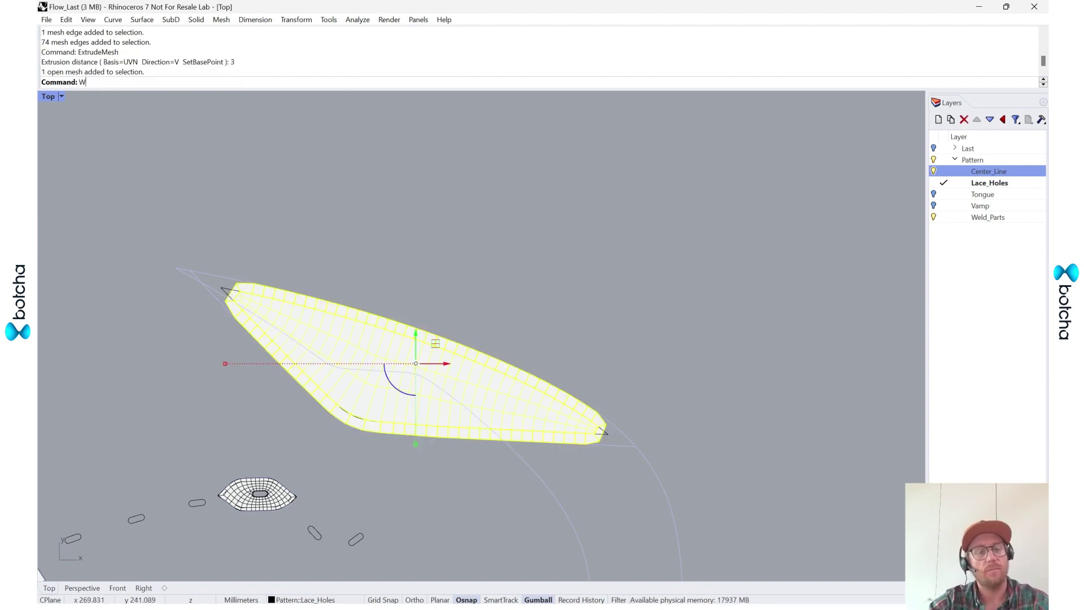
type("Weld")
key("Return")
key("Return")
Move the end edge at the toe-side mesh's right tip out to the pattern outline's point and scale it down to fit the narrow tip.
scroll(608, 442, "up", 5)
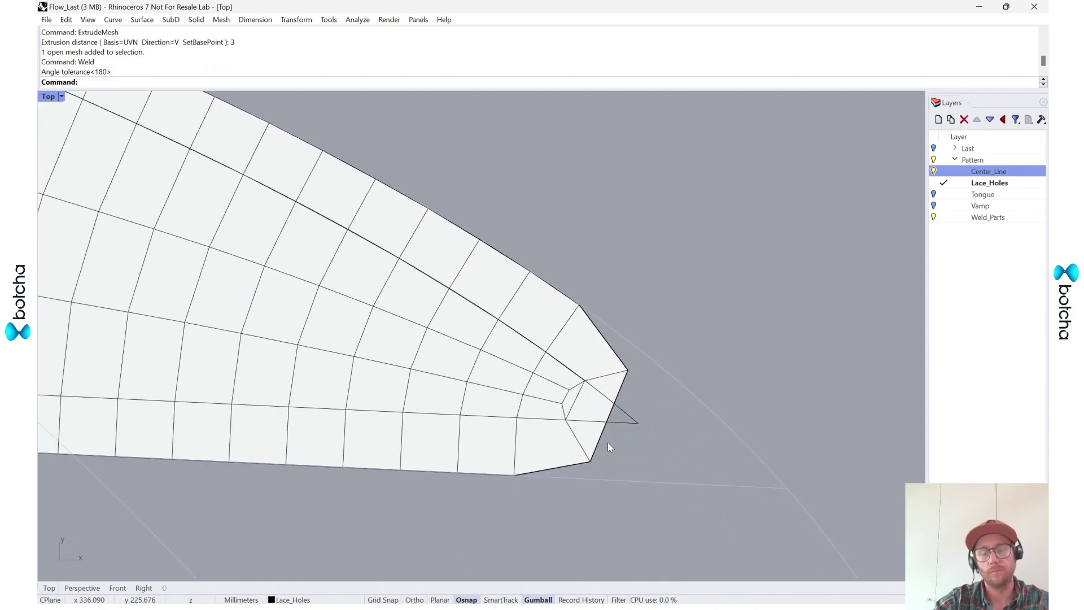
left_click(552, 455, "ctrl+shift")
scroll(602, 401, "down", 5)
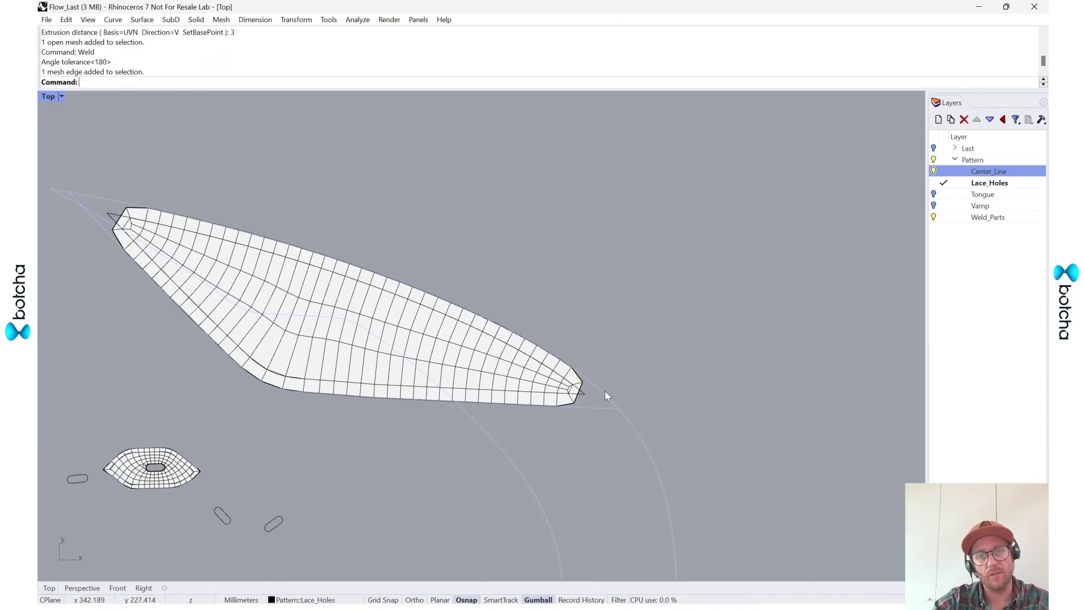
scroll(605, 391, "up", 5)
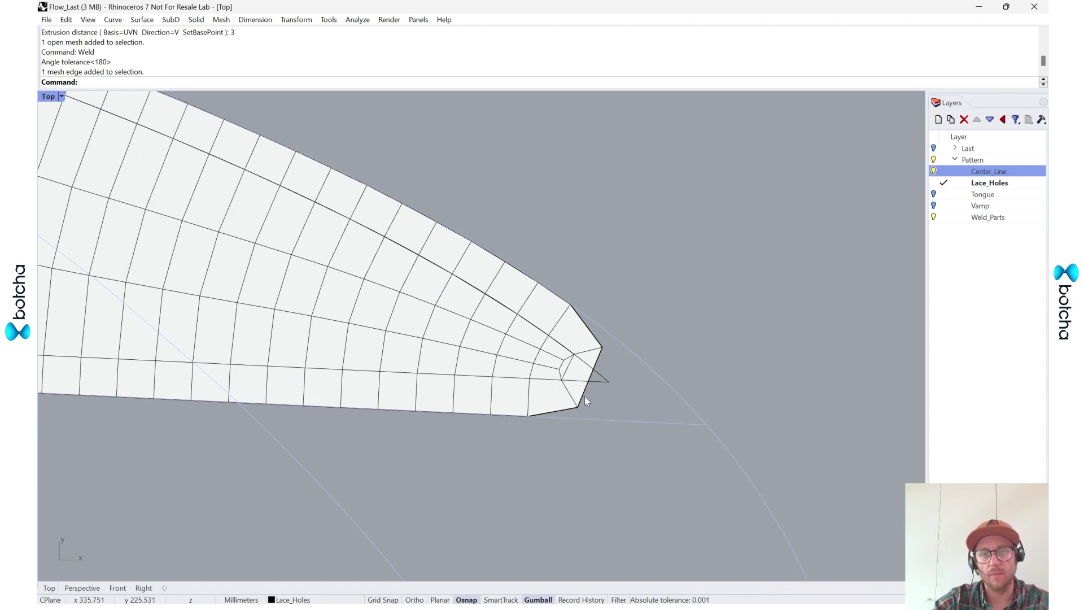
left_click(585, 396, "ctrl+shift")
left_click_drag(624, 377, 744, 412)
left_click_drag(711, 352, 710, 374)
left_click_drag(709, 437, 710, 392, "shift")
key("Escape")
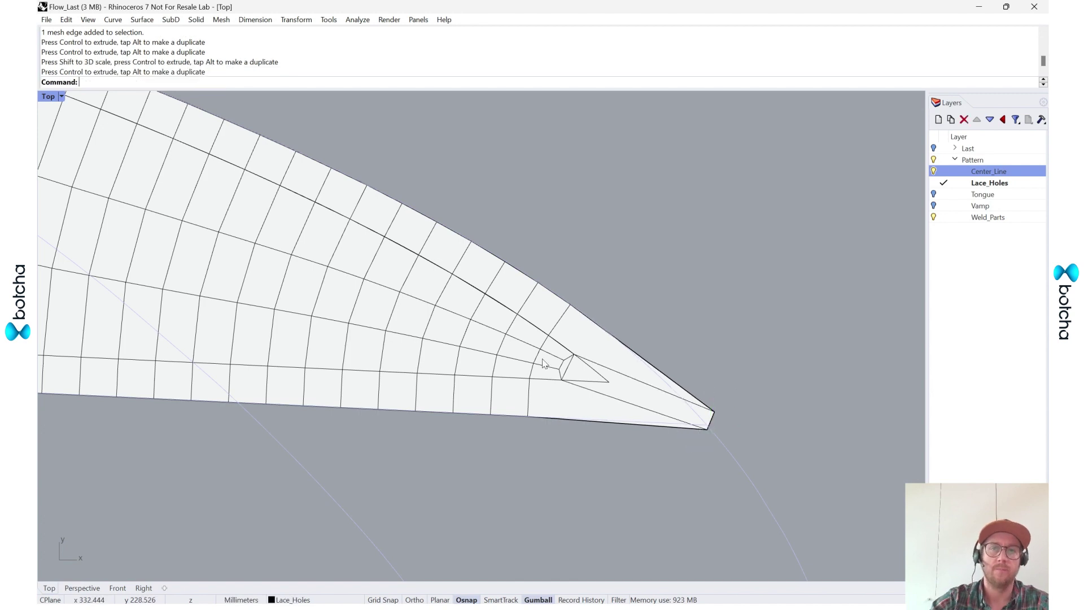
Slide the crosswise edge loop nearest the toe-side mesh's right tip toward the tip, using proportional offset mode.
scroll(528, 406, "up", 2)
double_click(527, 420, "ctrl+shift")
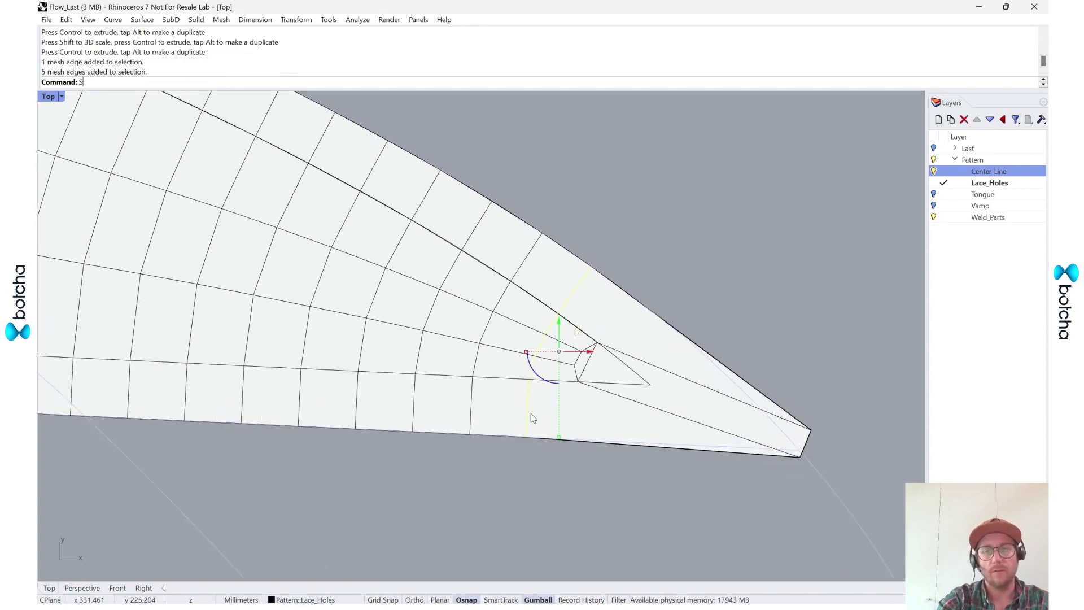
type("Slide")
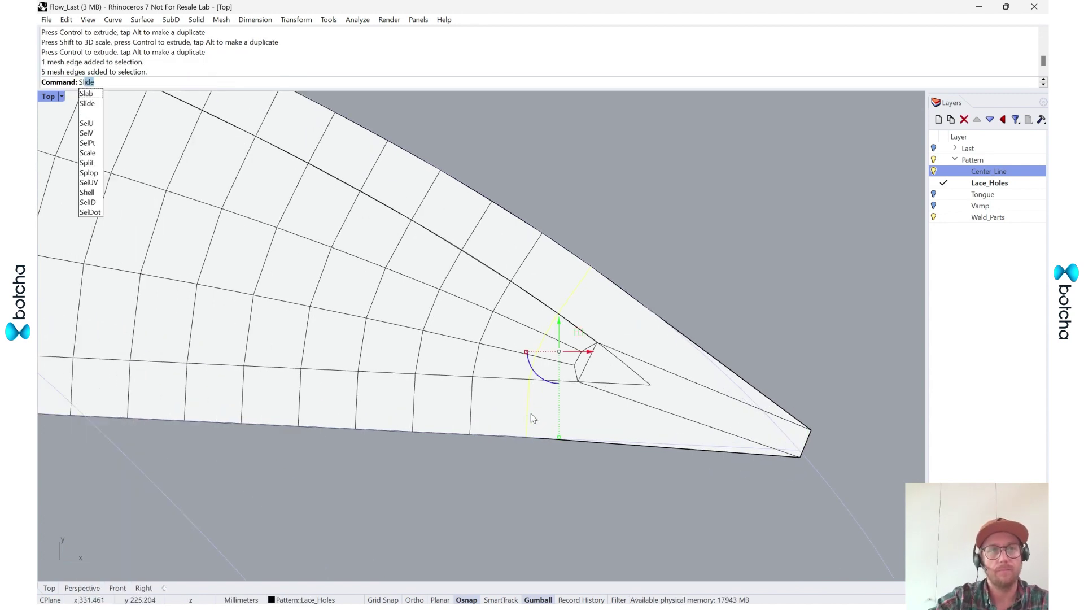
key("Return")
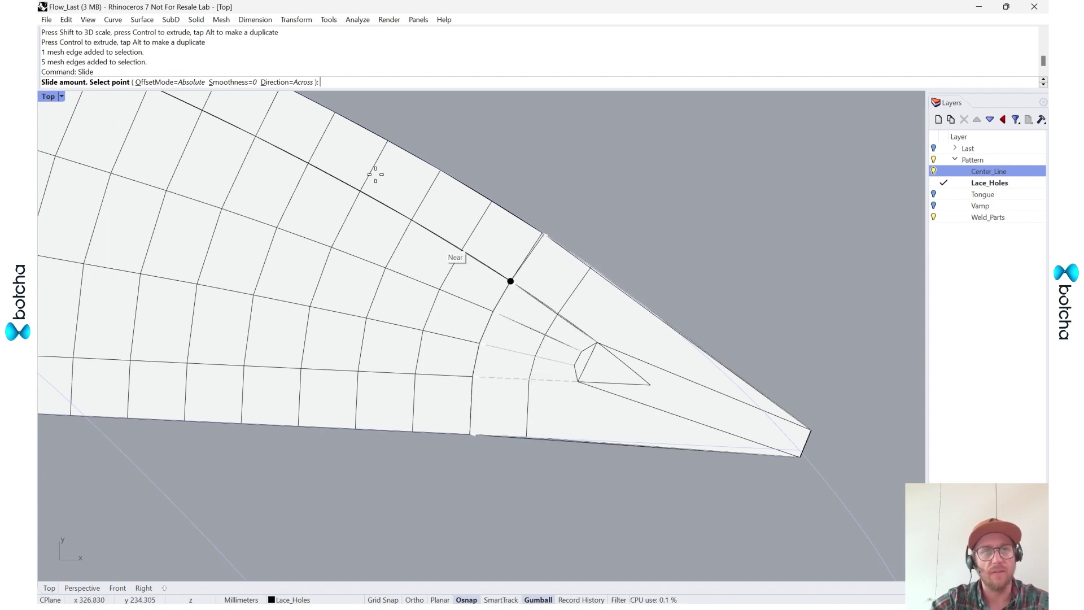
left_click(170, 81)
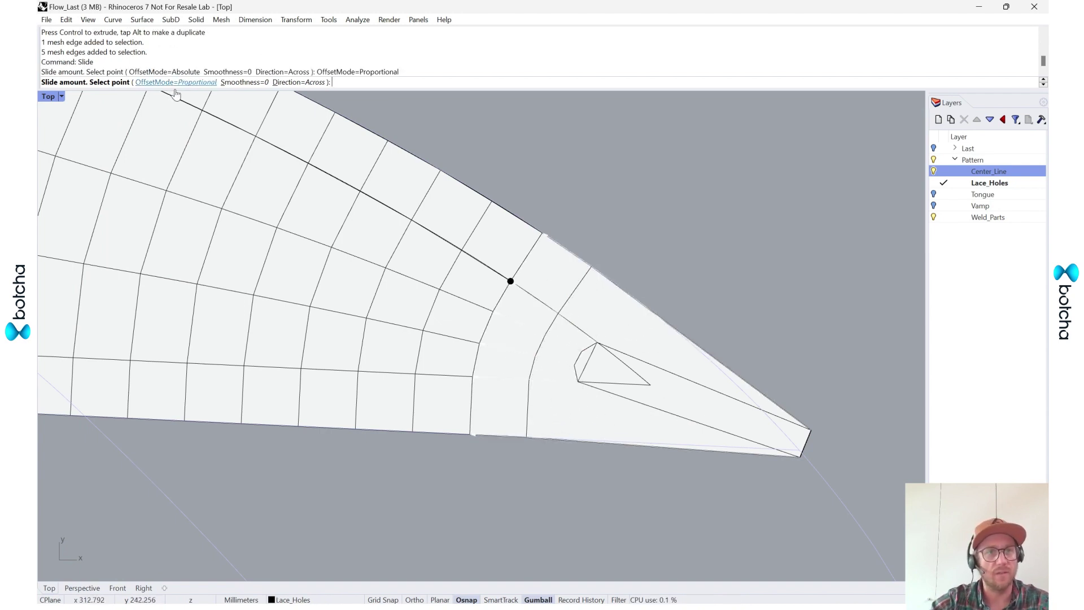
left_click(541, 358)
Slide the second crosswise edge loop from the right tip toward the tip to even out the face spacing.
left_click(466, 415, "ctrl+shift")
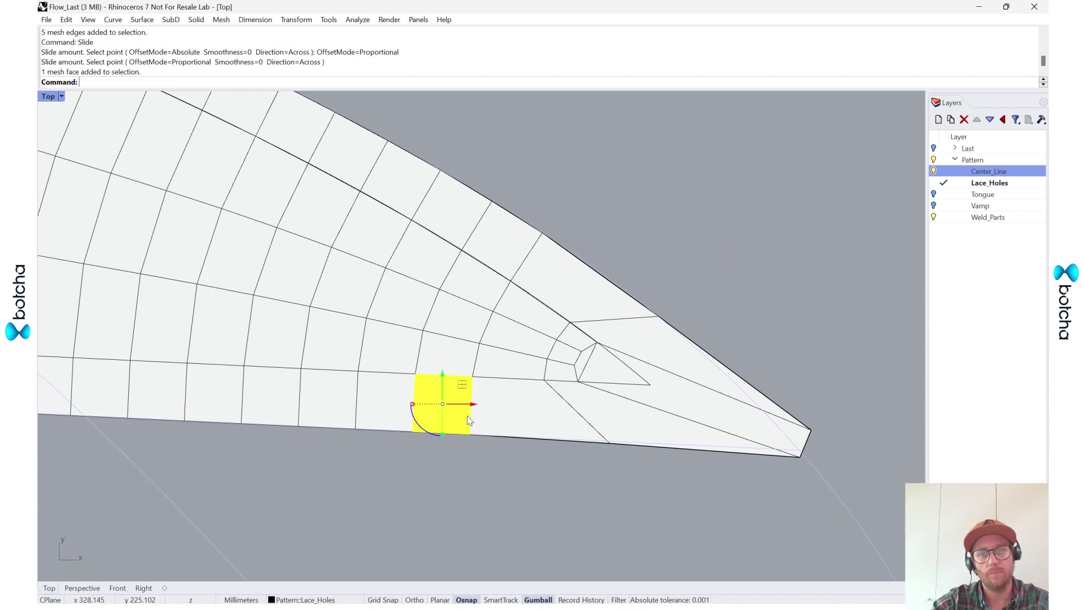
key("Escape")
double_click(471, 404, "ctrl+shift")
right_click(472, 406)
left_click(486, 406)
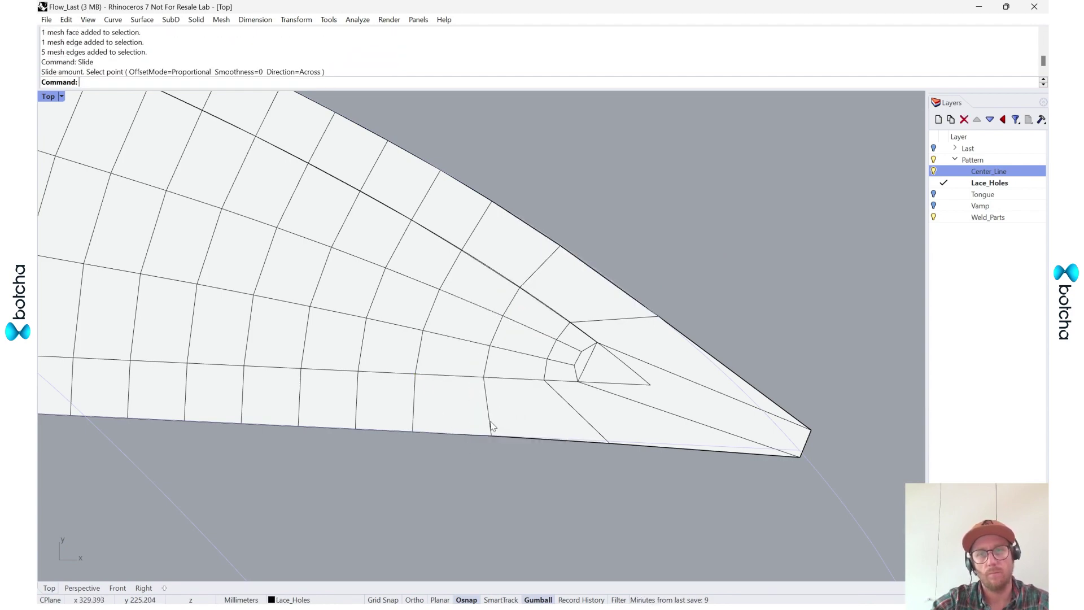
Move the end edge at the toe-side mesh's left tip out toward the outline's point and scale it down to fit.
scroll(308, 402, "down", 6)
scroll(487, 387, "up", 6)
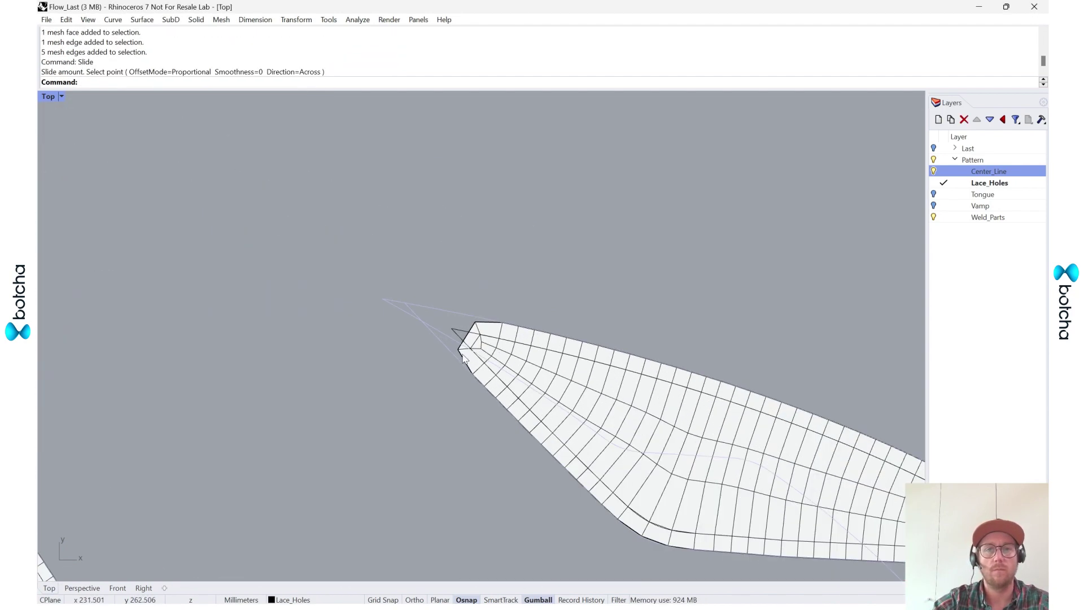
left_click(481, 377, "ctrl+shift")
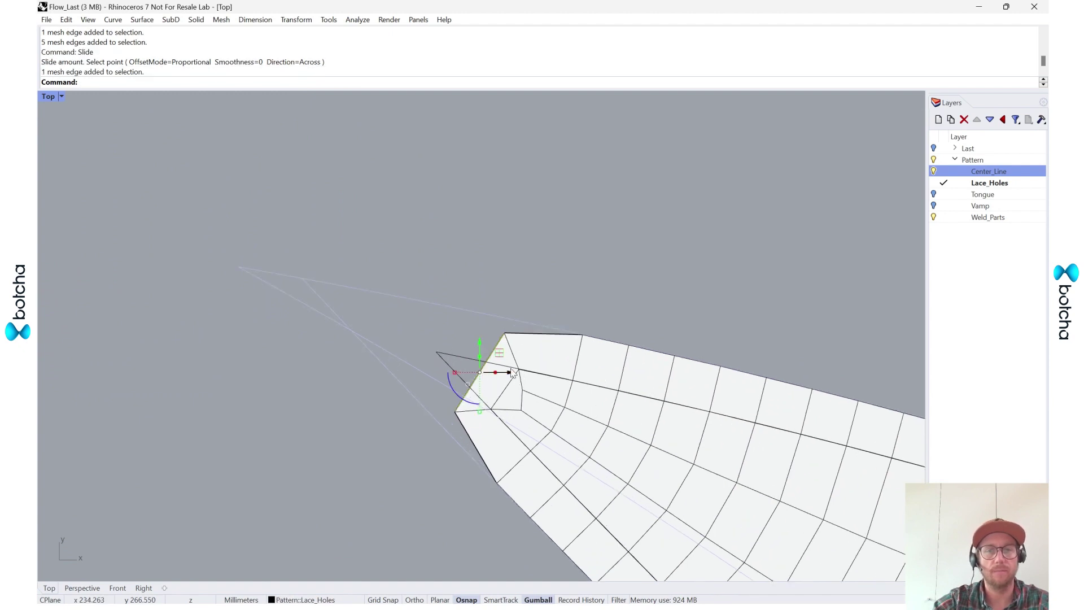
left_click_drag(474, 403, 335, 279)
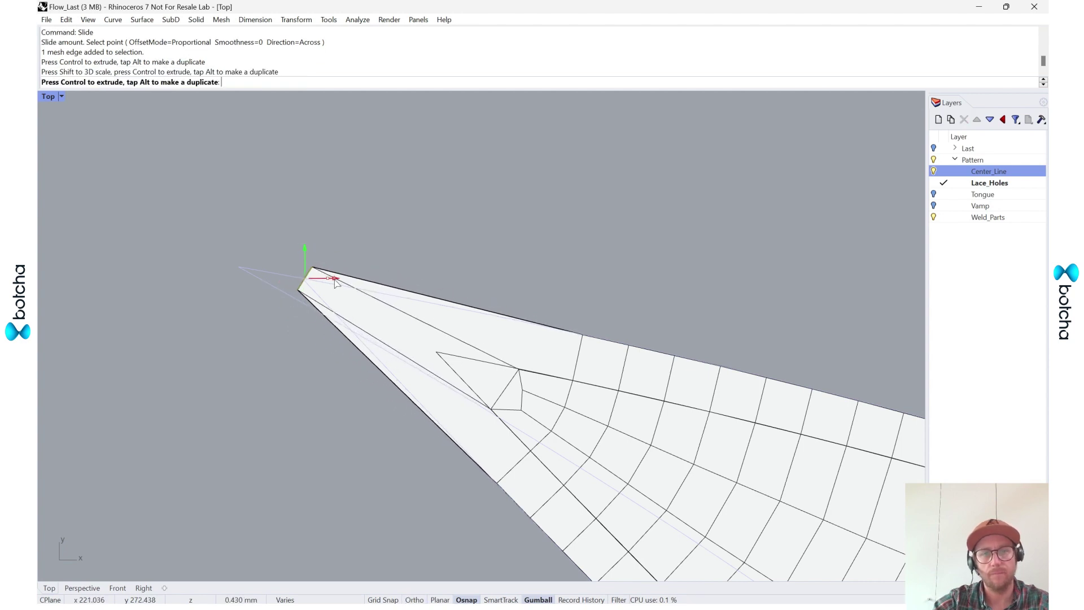
left_click(517, 287)
Slide the crosswise edge loop nearest the toe-side mesh's left tip toward the tip, keeping the proportional offset mode.
right_click_drag(515, 468, 525, 443)
double_click(524, 443, "ctrl+shift")
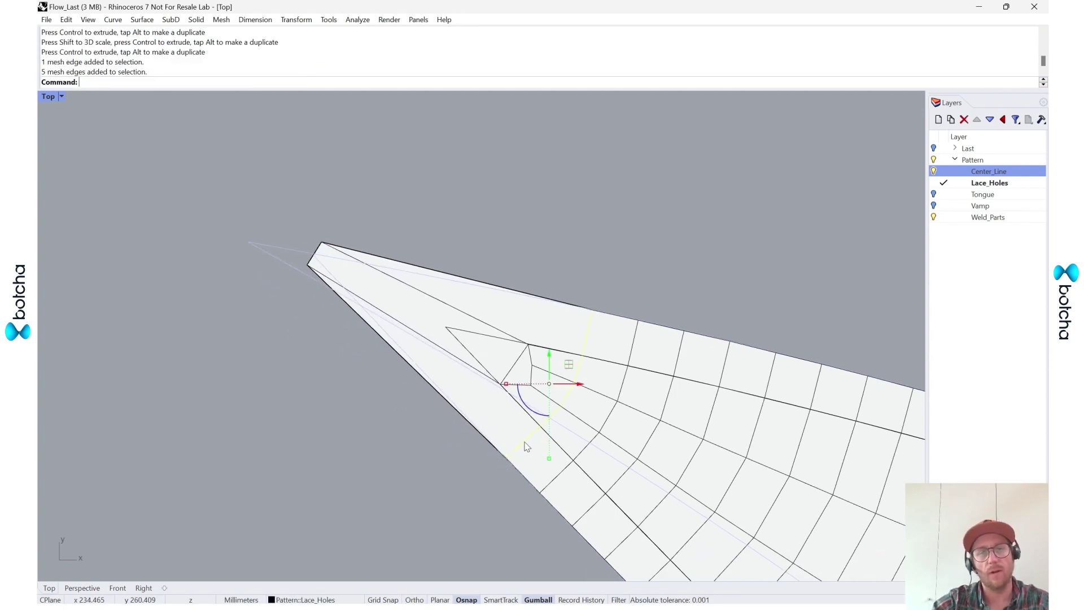
right_click(427, 61)
left_click(466, 101)
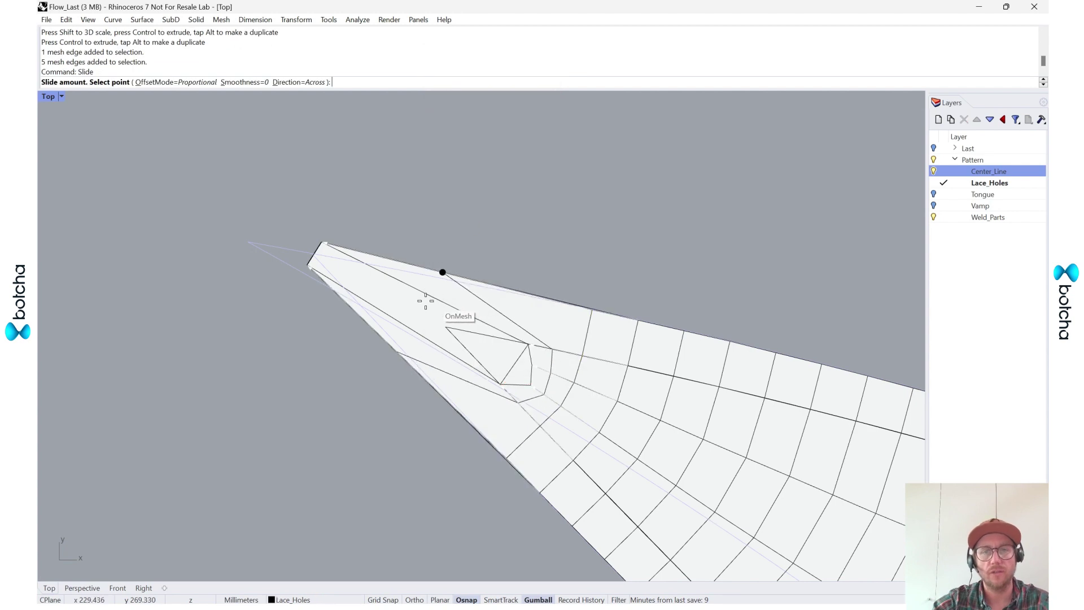
left_click(456, 323)
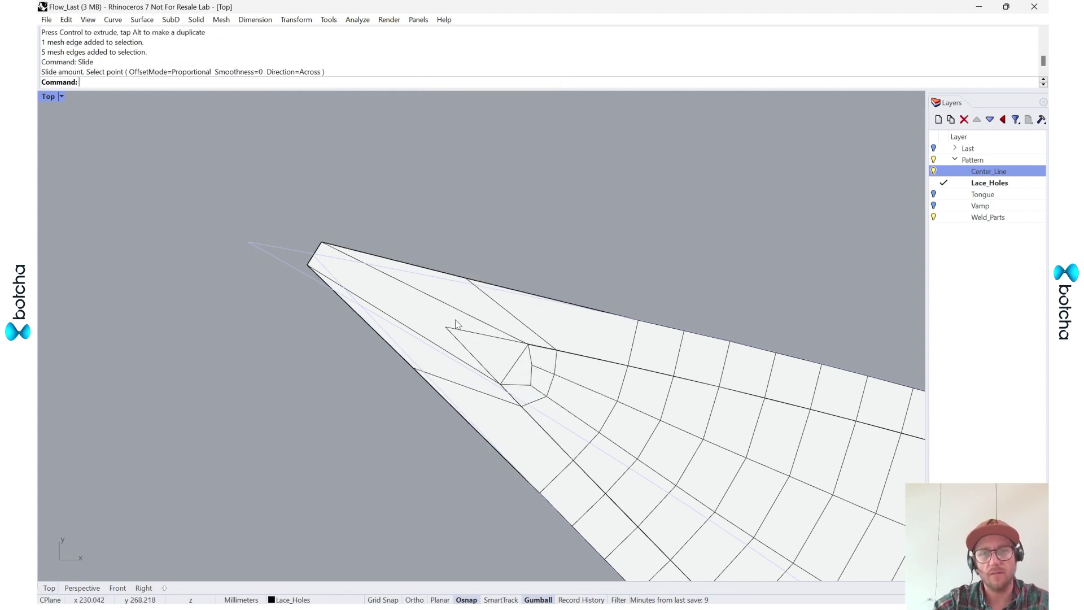
Slide the second crosswise edge loop from the left tip toward the tip to even out the face spacing.
left_click(551, 479)
left_click(440, 520)
double_click(551, 486, "ctrl+shift")
right_click(551, 487)
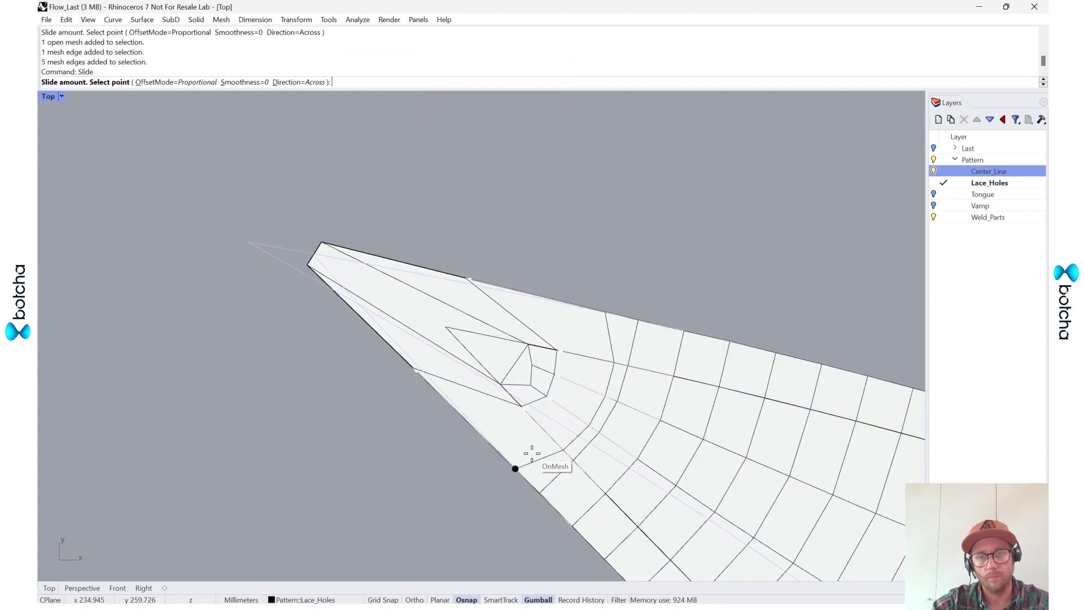
left_click(535, 466)
scroll(225, 337, "down", 6)
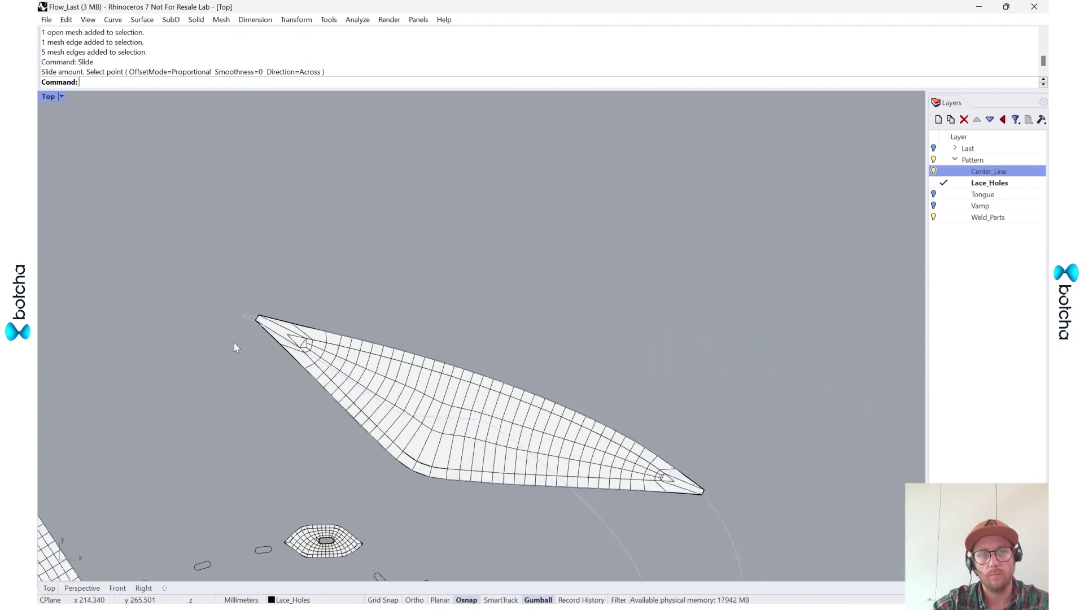
Try to mesh the large curved toe outline with B_PlanarTriMesh from its two separate curves.
scroll(775, 475, "down", 10)
right_click_drag(720, 523, 669, 470)
scroll(682, 415, "up", 10)
left_click_drag(669, 470, 518, 324)
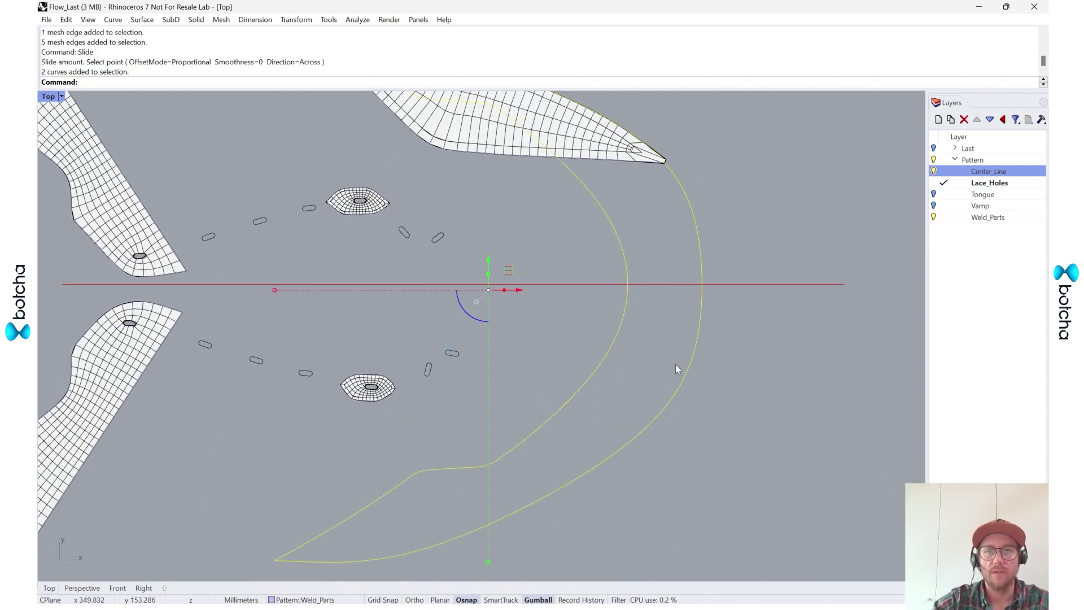
scroll(580, 320, "up", 2)
scroll(566, 383, "down", 4)
scroll(525, 338, "up", 3)
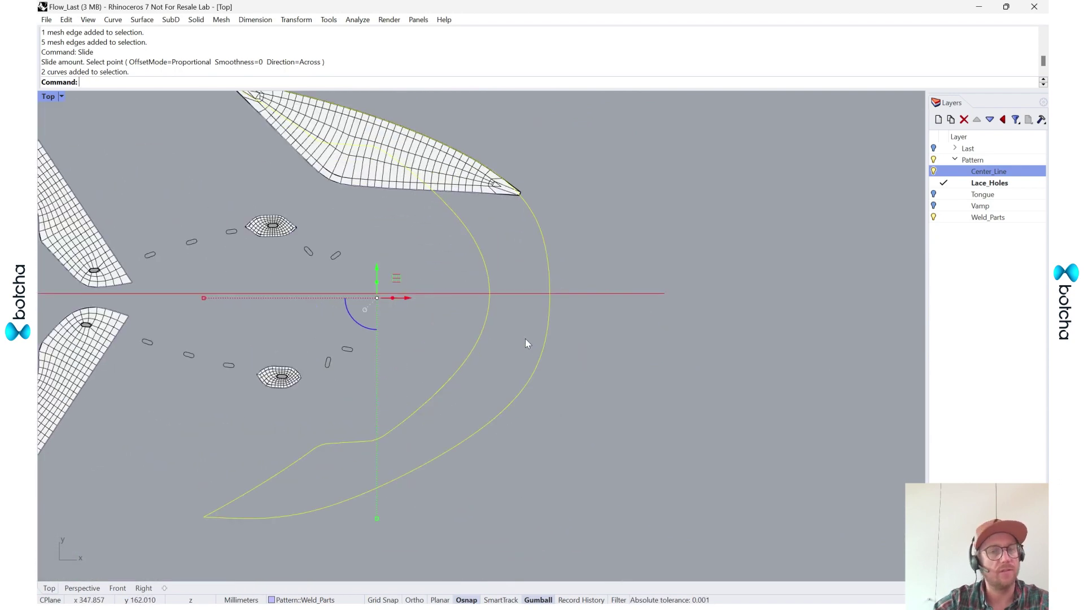
right_click_drag(569, 381, 588, 411)
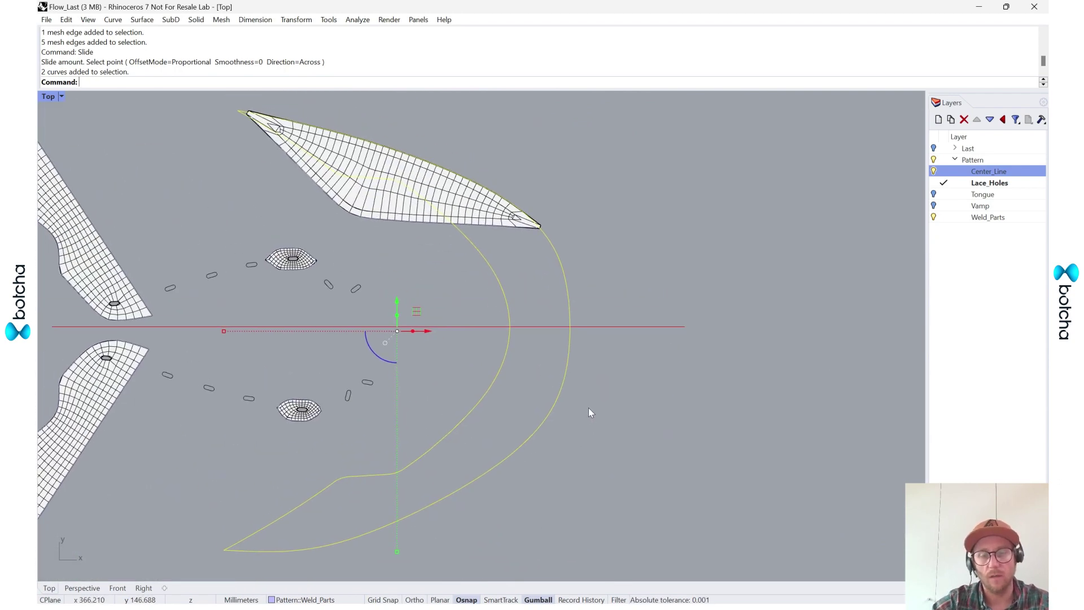
right_click(540, 46)
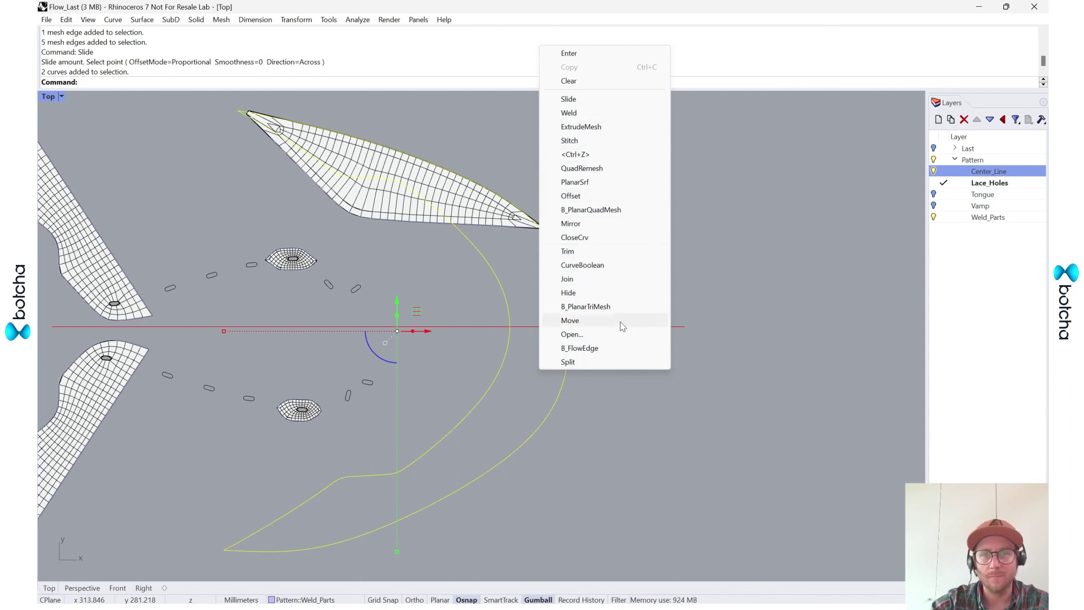
left_click(582, 307)
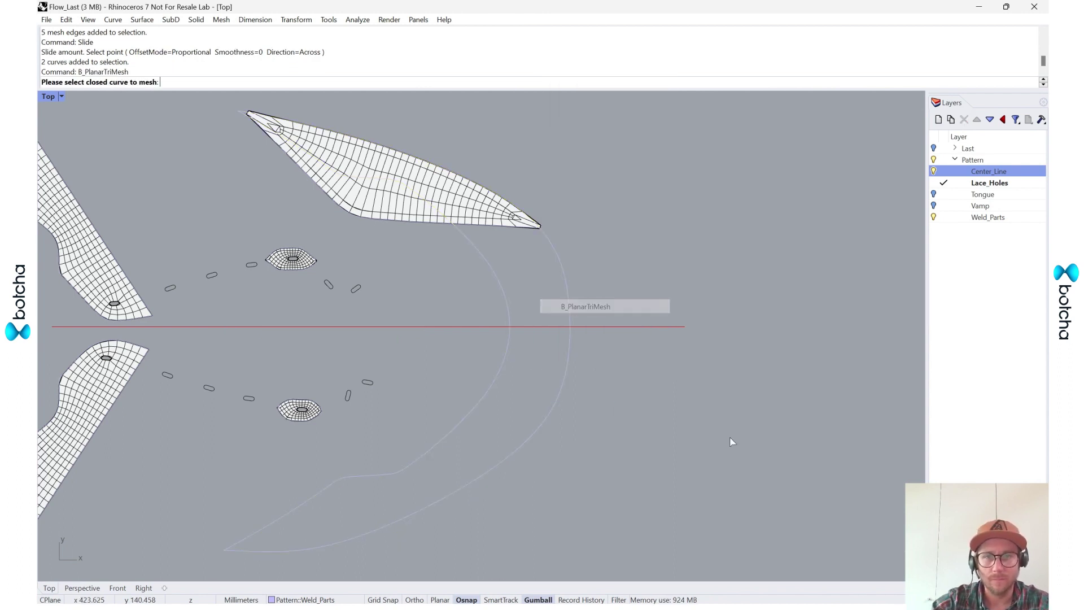
left_click(542, 423)
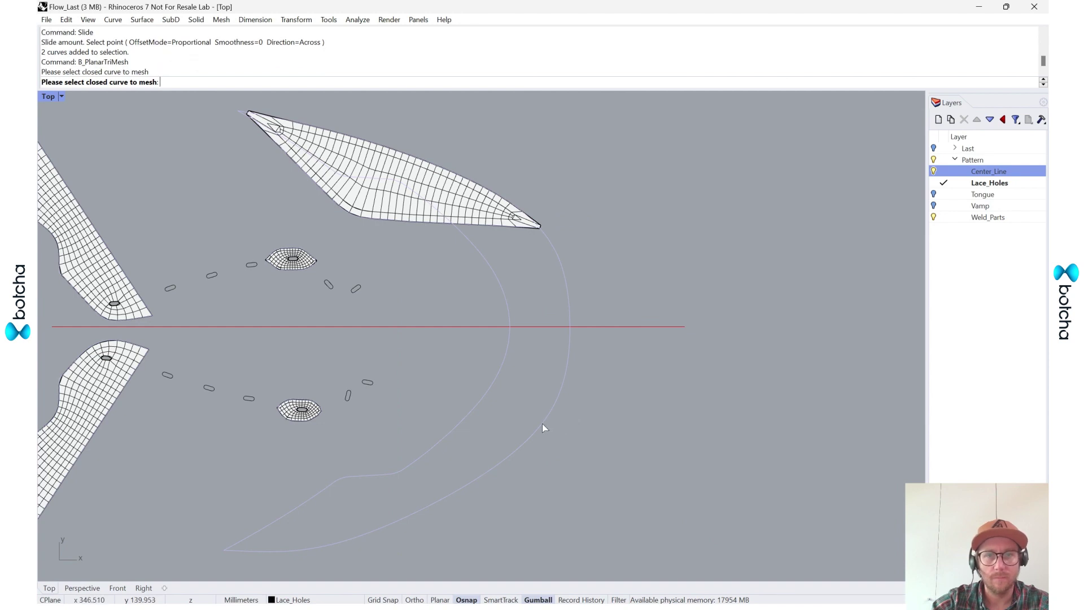
key("Escape")
Join the two curves of the large curved toe outline into one closed curve.
left_click_drag(620, 453, 476, 374)
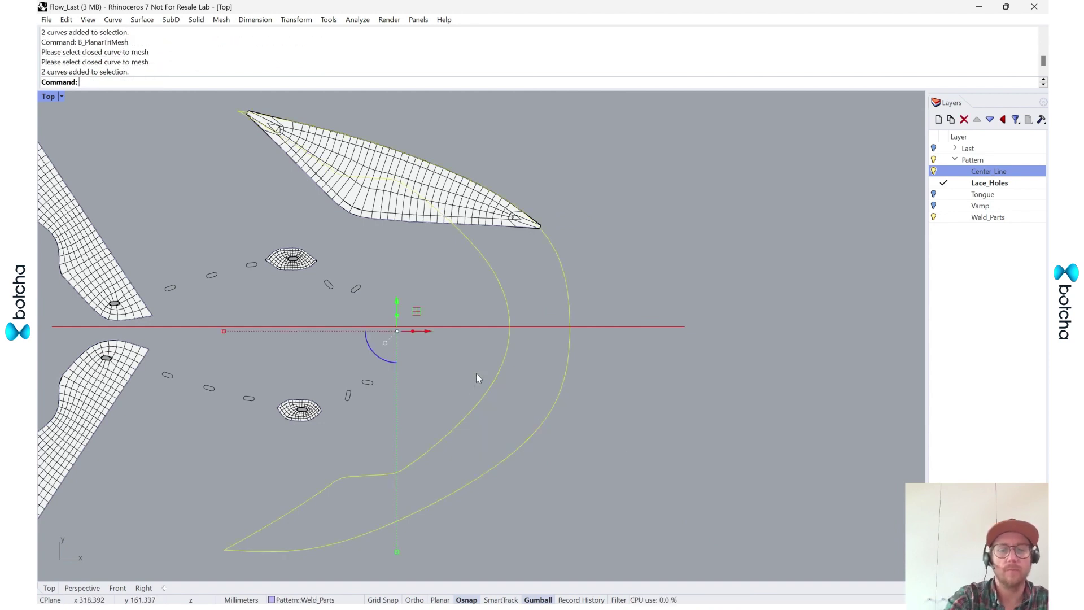
type("join")
key("Return")
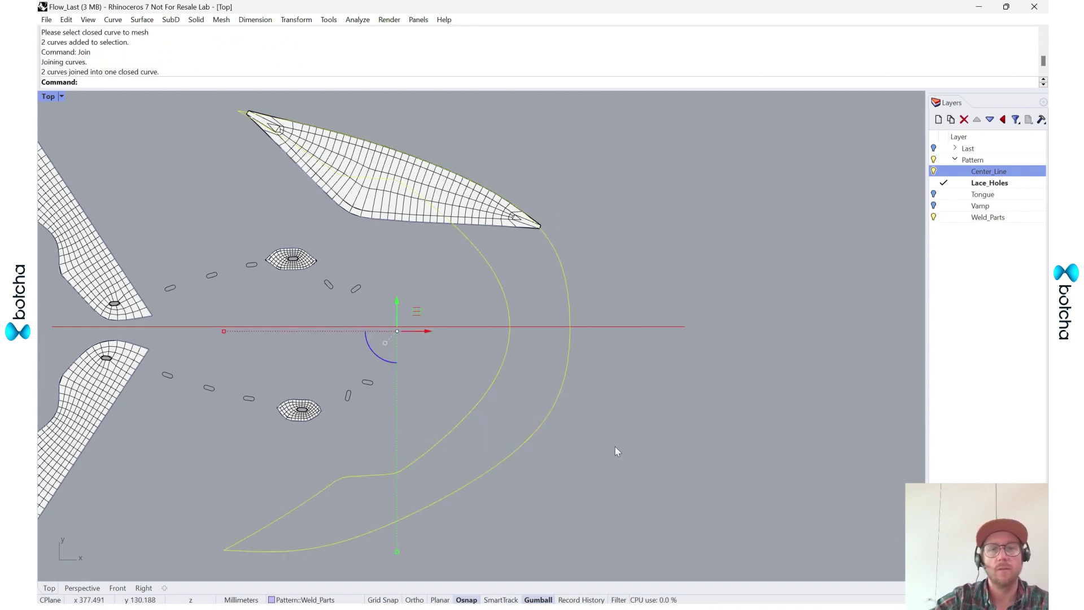
Create a triangle mesh inside the joined toe outline with B_PlanarTriMesh at an edge length of 3.
left_click_drag(602, 436, 424, 343)
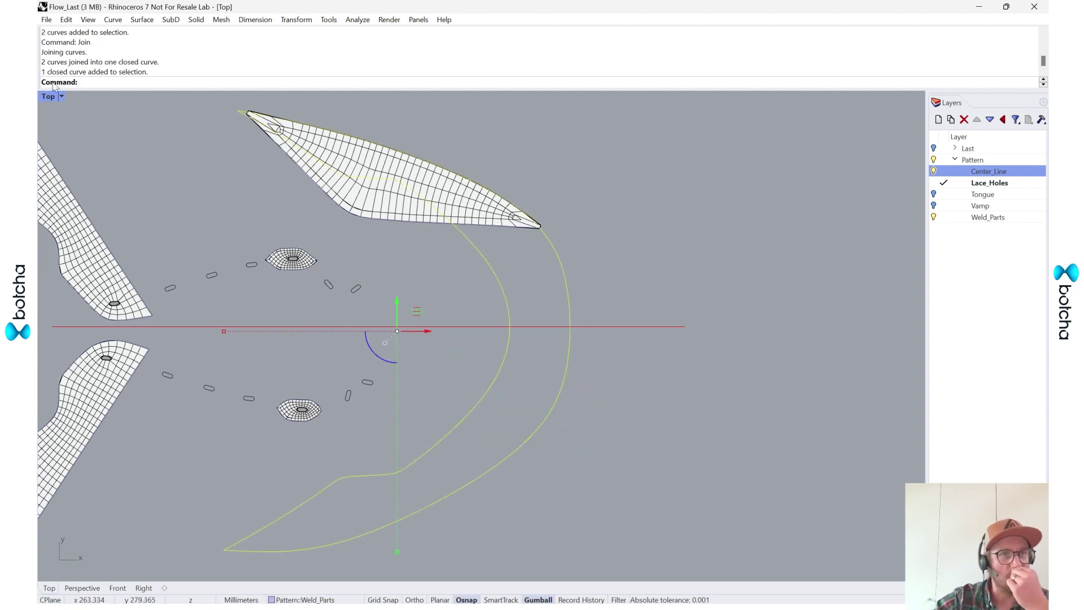
middle_click(253, 47)
left_click(317, 109)
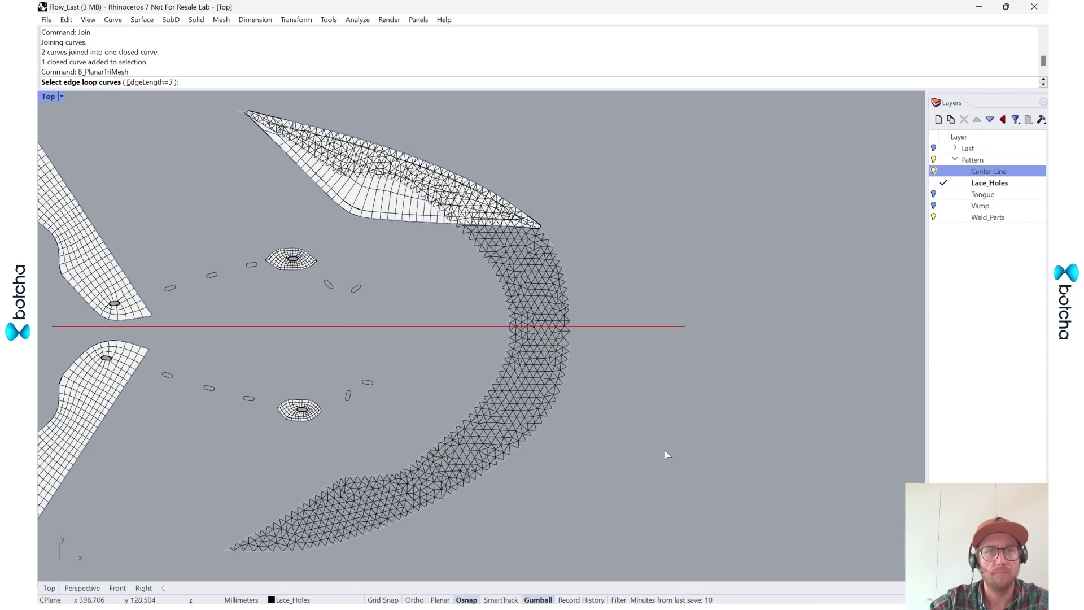
key("Return")
right_click_drag(489, 416, 563, 393)
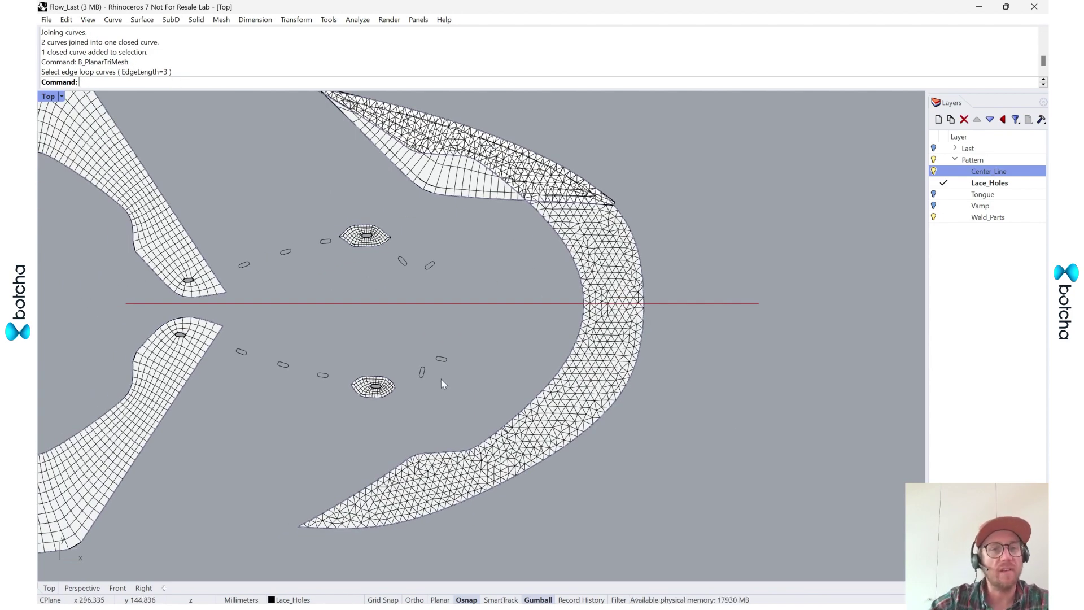
scroll(442, 384, "down", 5)
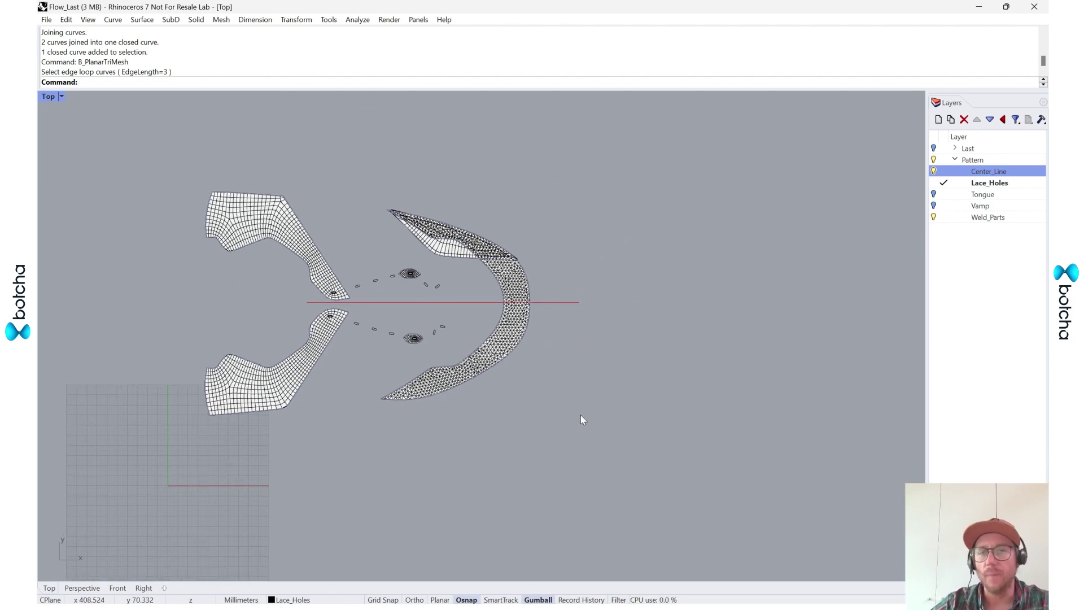
scroll(521, 240, "up", 5)
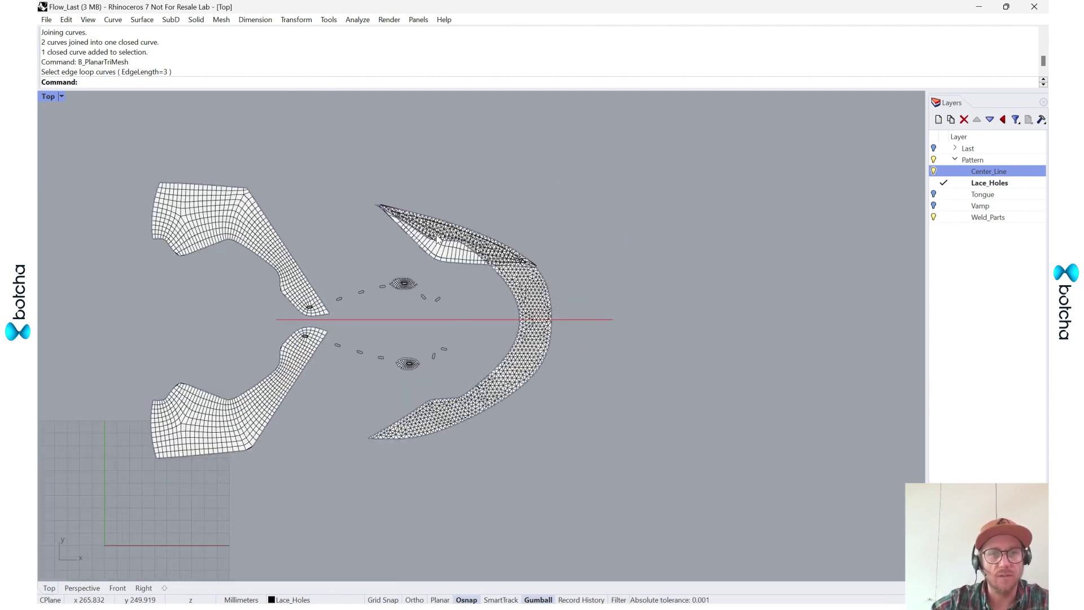
left_click(496, 264)
left_click(734, 192)
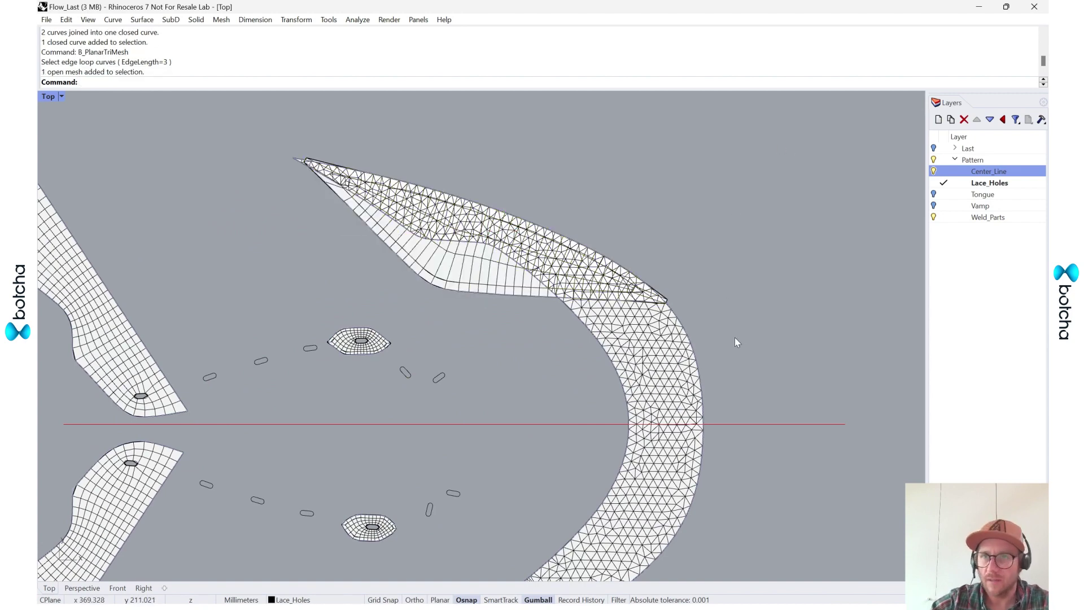
right_click_drag(734, 280, 726, 241)
right_click(995, 104)
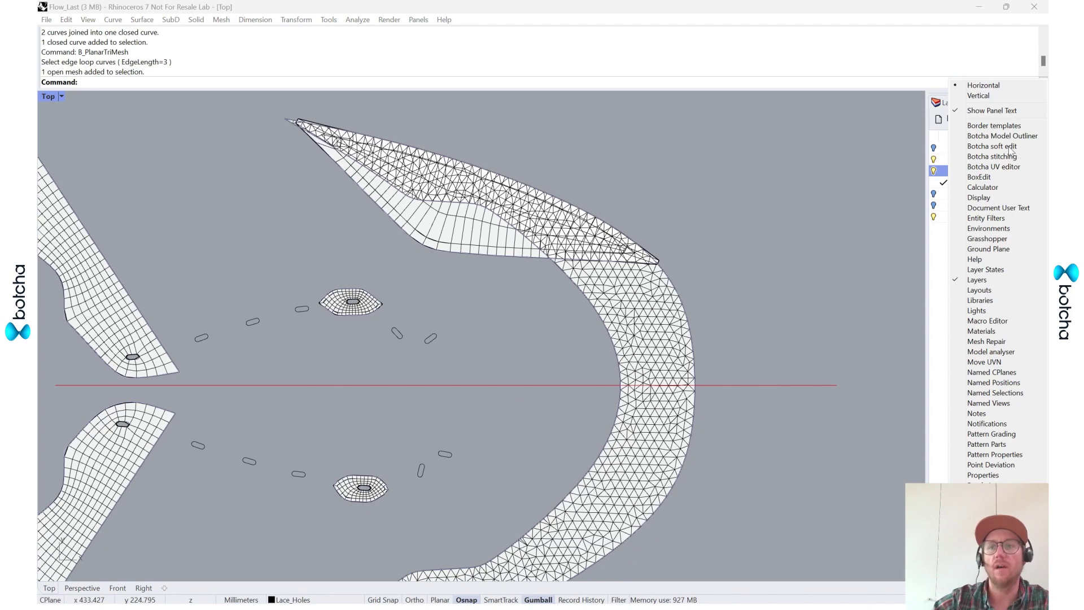
left_click(667, 140)
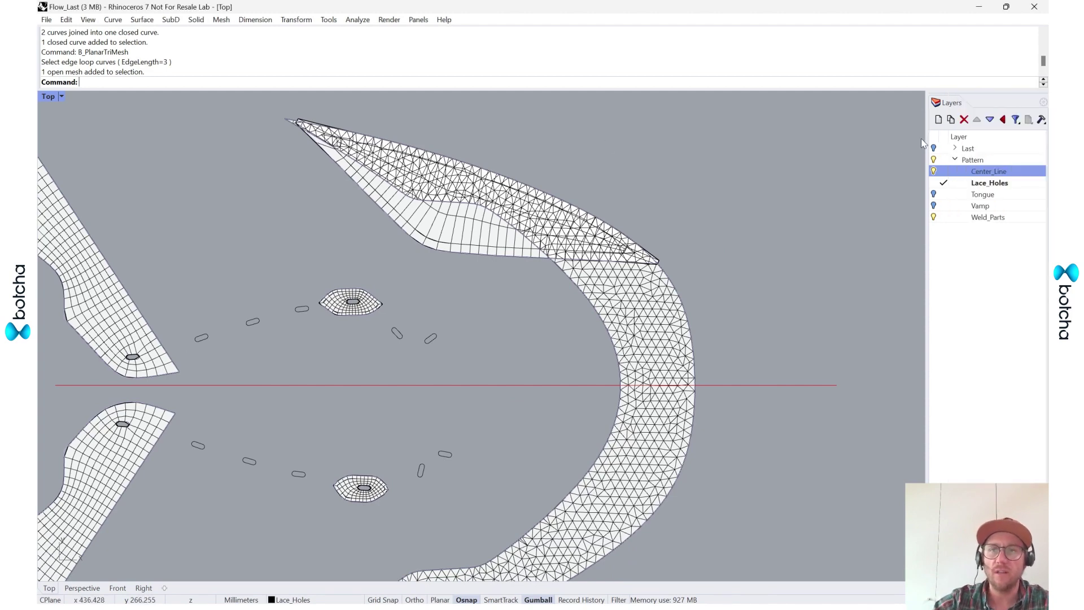
Inspect the triangulated toe mesh and the quad-meshed side part with its lace hole in the Top view.
left_click_drag(922, 141, 888, 145)
left_click(627, 336)
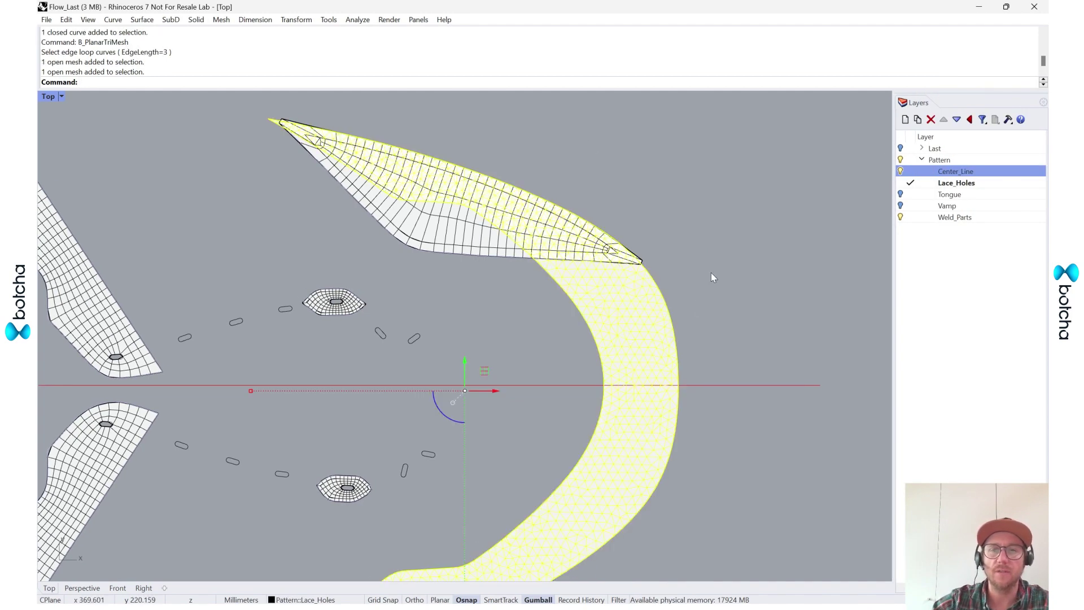
right_click_drag(700, 361, 744, 284)
left_click(769, 299)
scroll(722, 359, "down", 6)
scroll(364, 408, "up", 6)
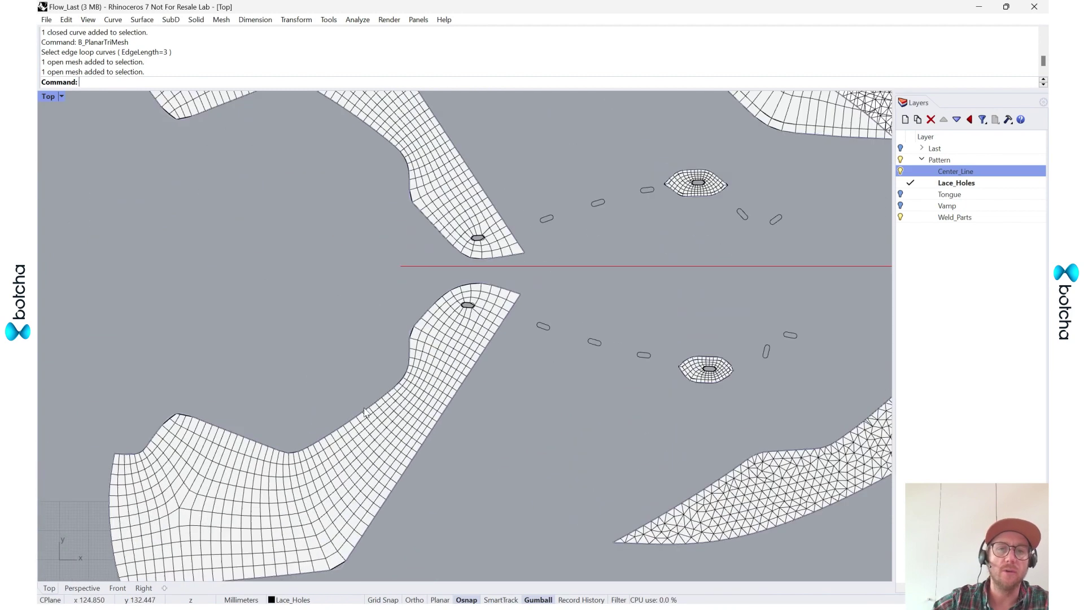
scroll(365, 412, "up", 2)
left_click(392, 457)
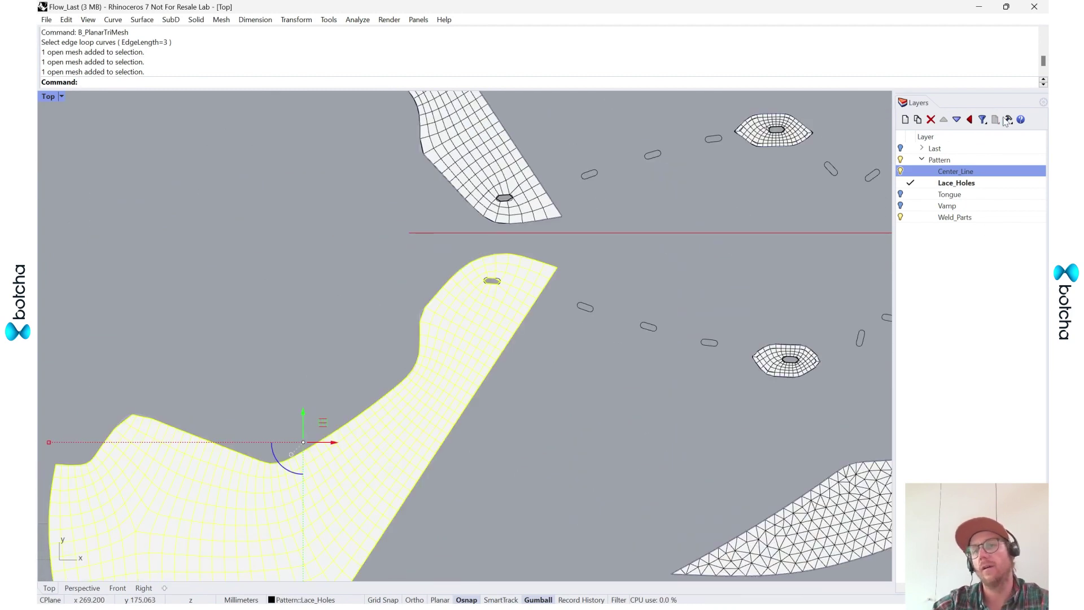
left_click(572, 460)
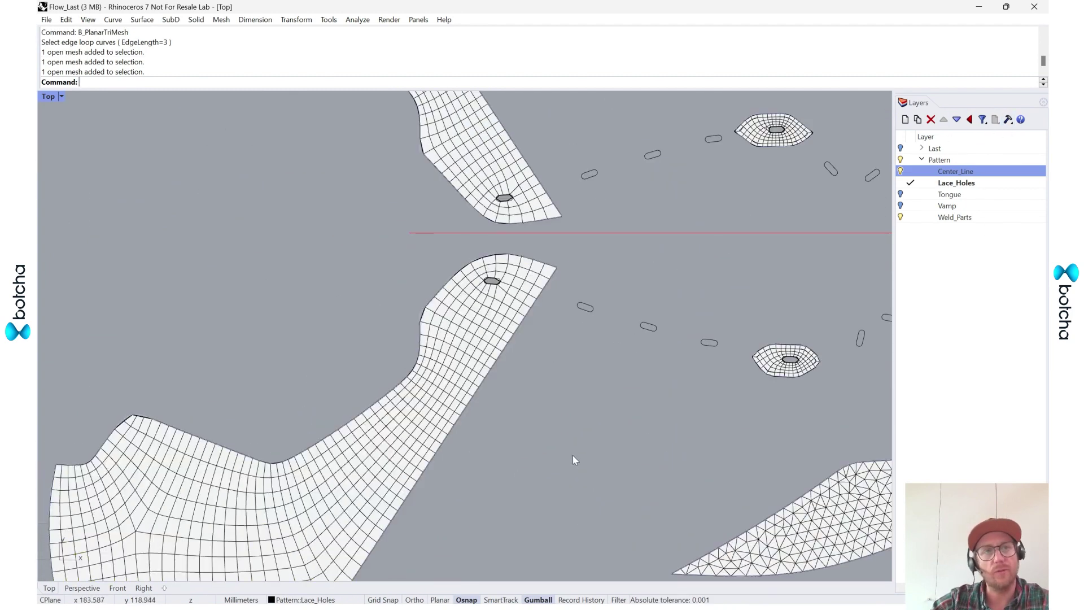
Save the model under the new name Parts_Last in the Video_04 folder inside Video_Tutorials.
left_click(47, 20)
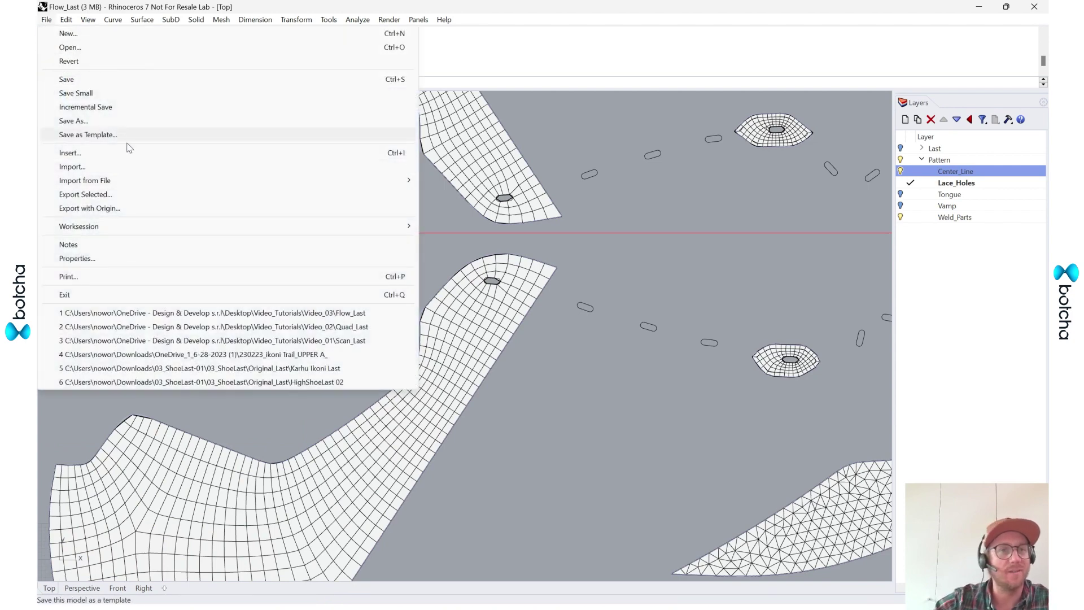
left_click(130, 121)
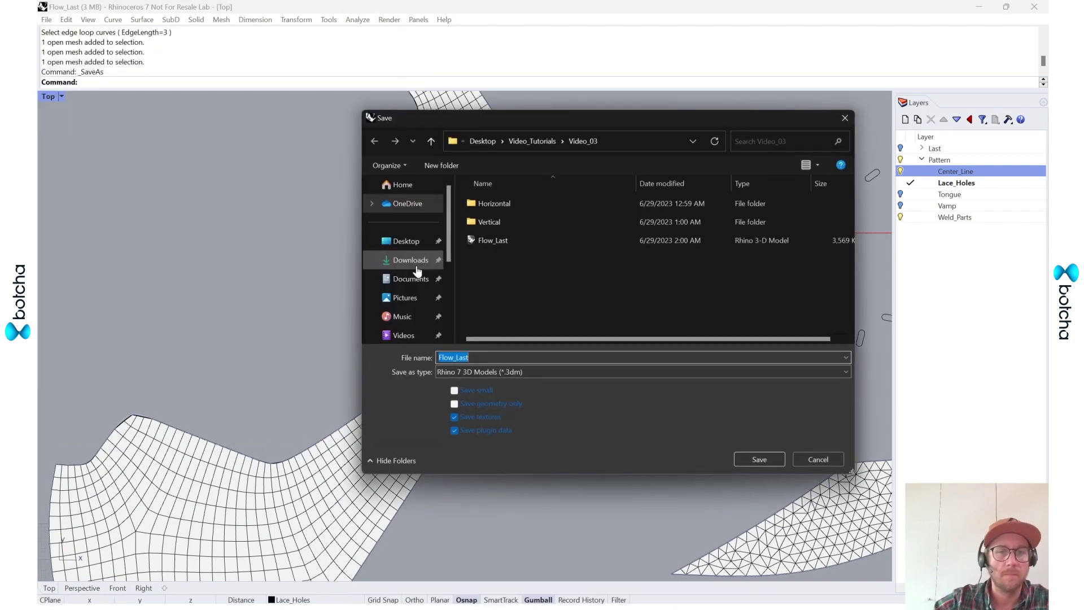
double_click(447, 358)
type("Parts")
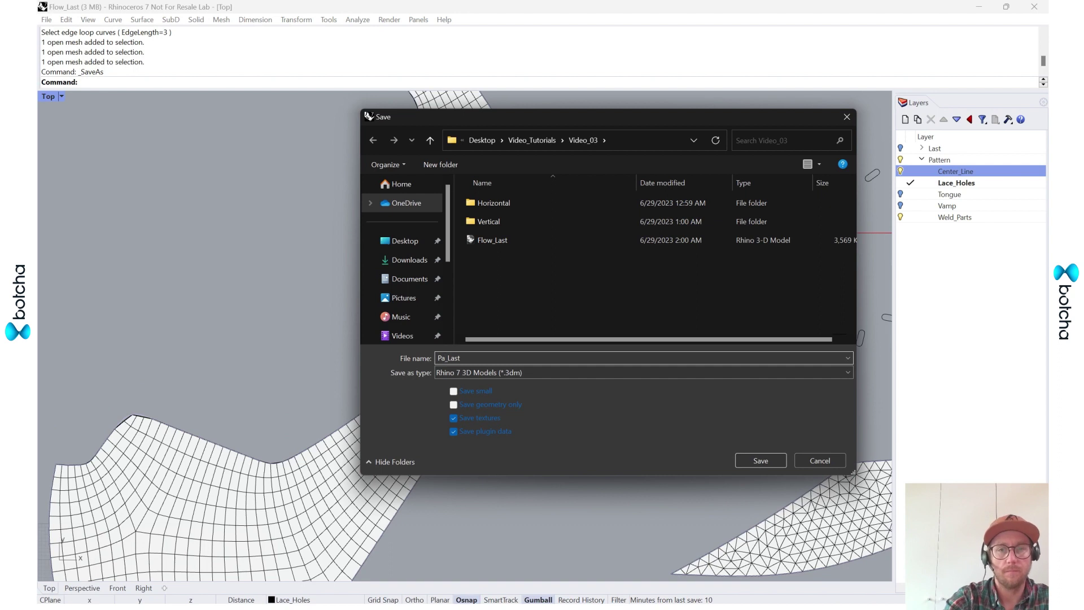
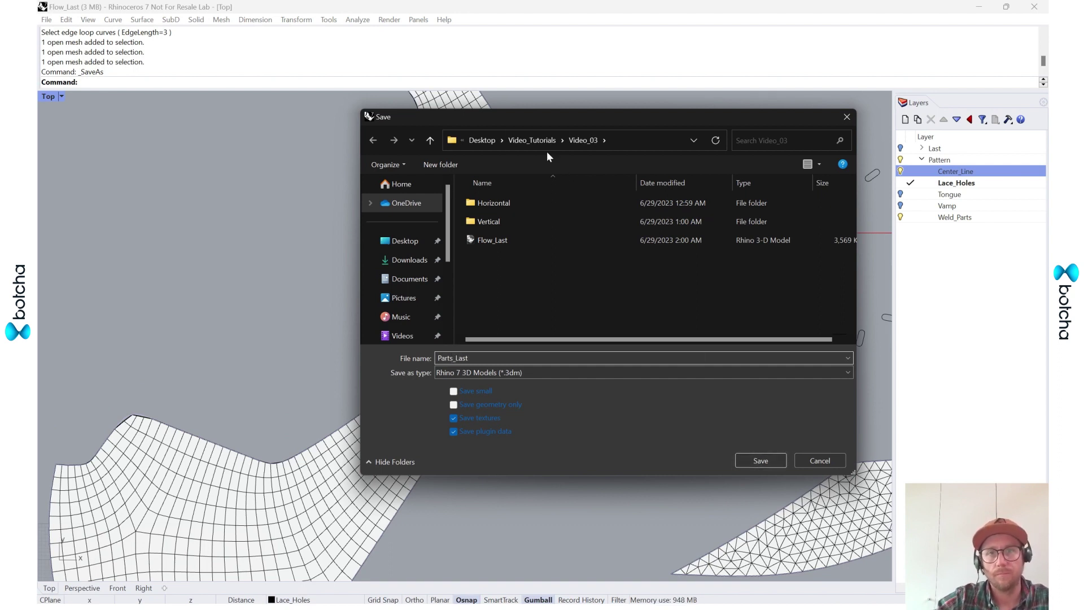
left_click(537, 140)
left_click(517, 262)
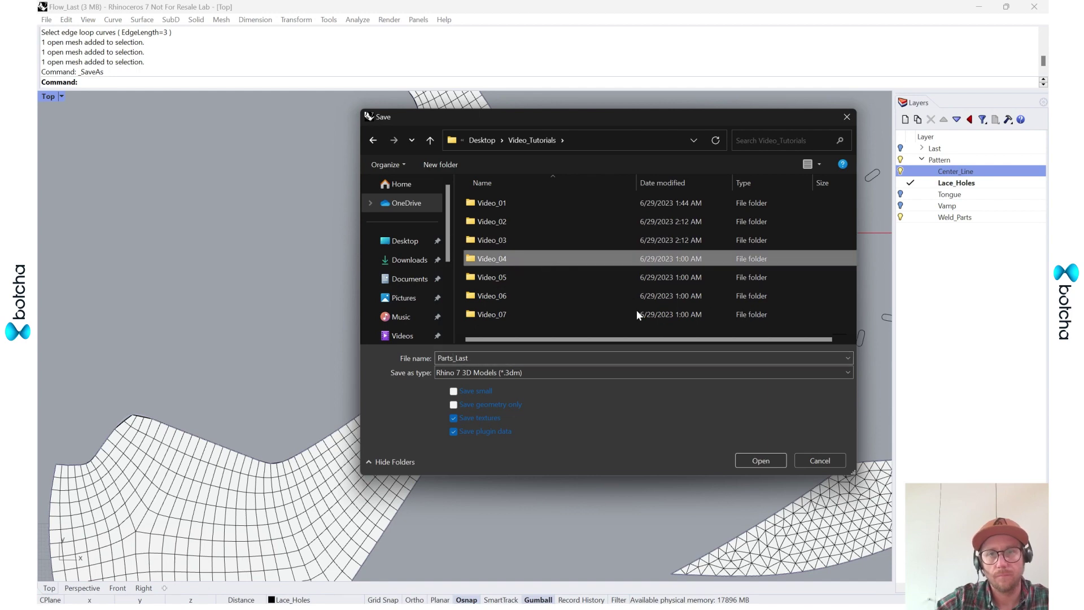
double_click(469, 264)
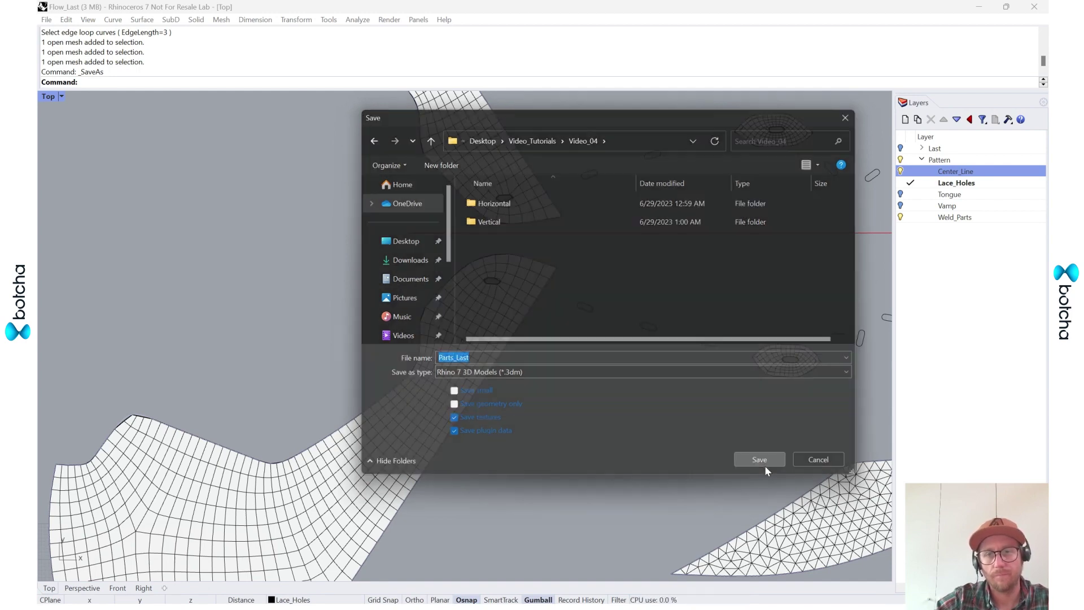
left_click(763, 462)
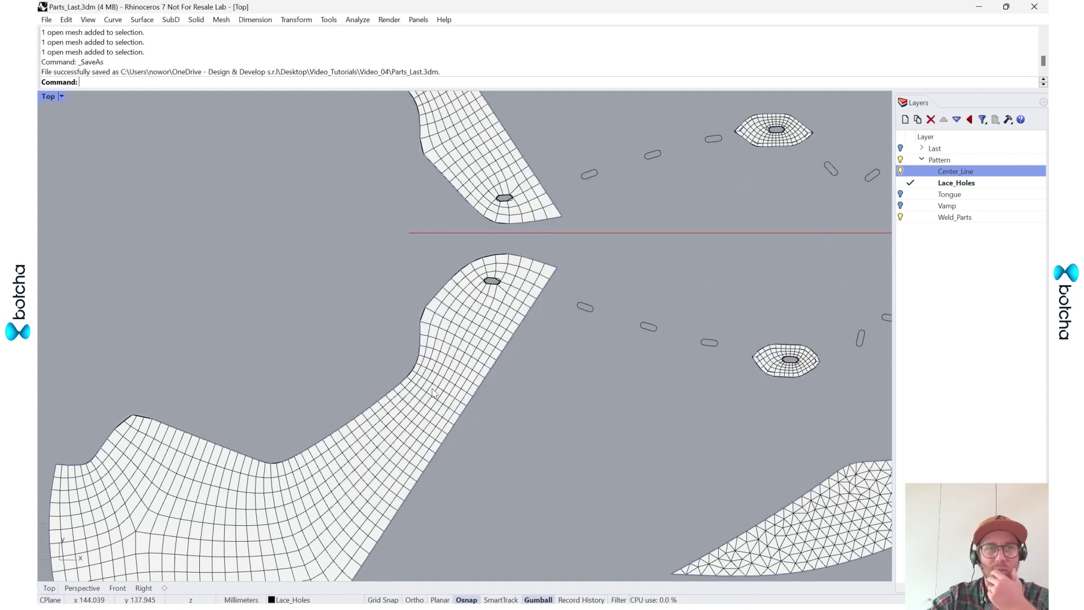
Add a Thicken modifier to the large quad-meshed side part below the red centre line.
scroll(438, 377, "down", 6)
right_click_drag(788, 369, 724, 376)
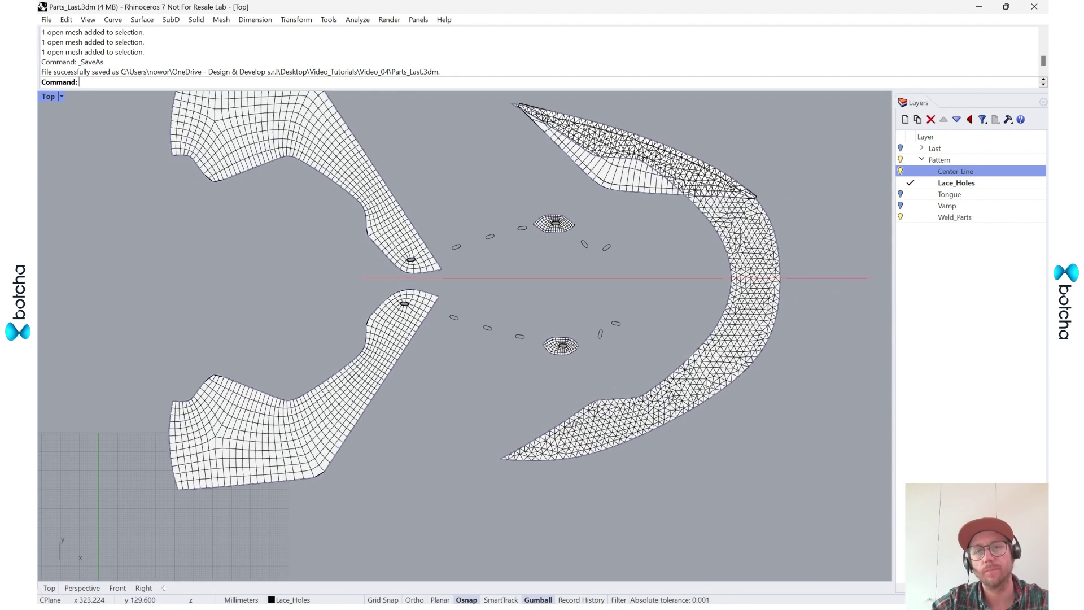
scroll(537, 361, "up", 5)
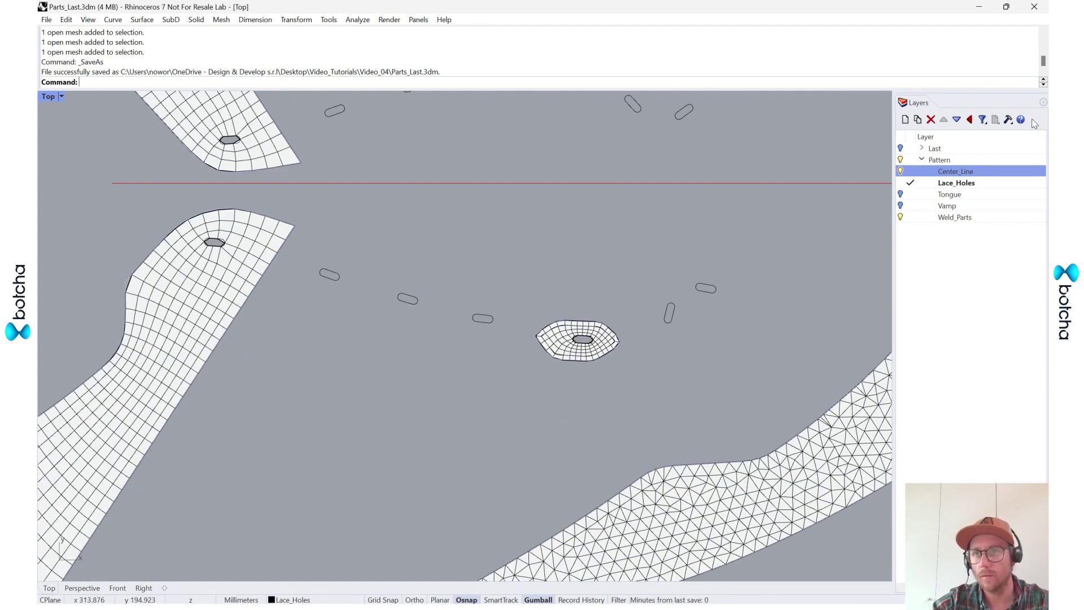
scroll(532, 351, "down", 10)
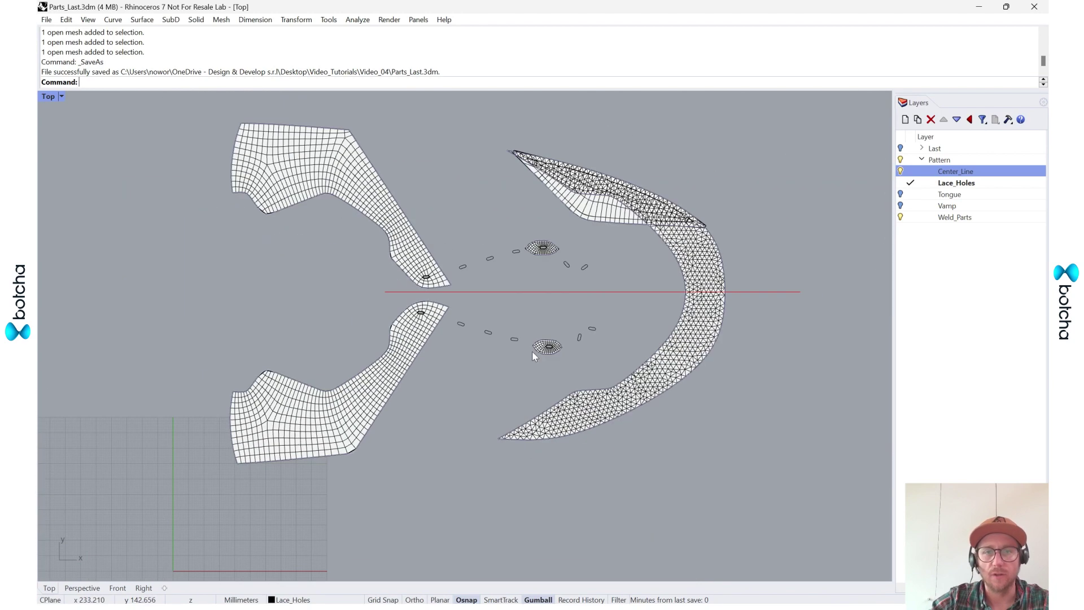
left_click(391, 389)
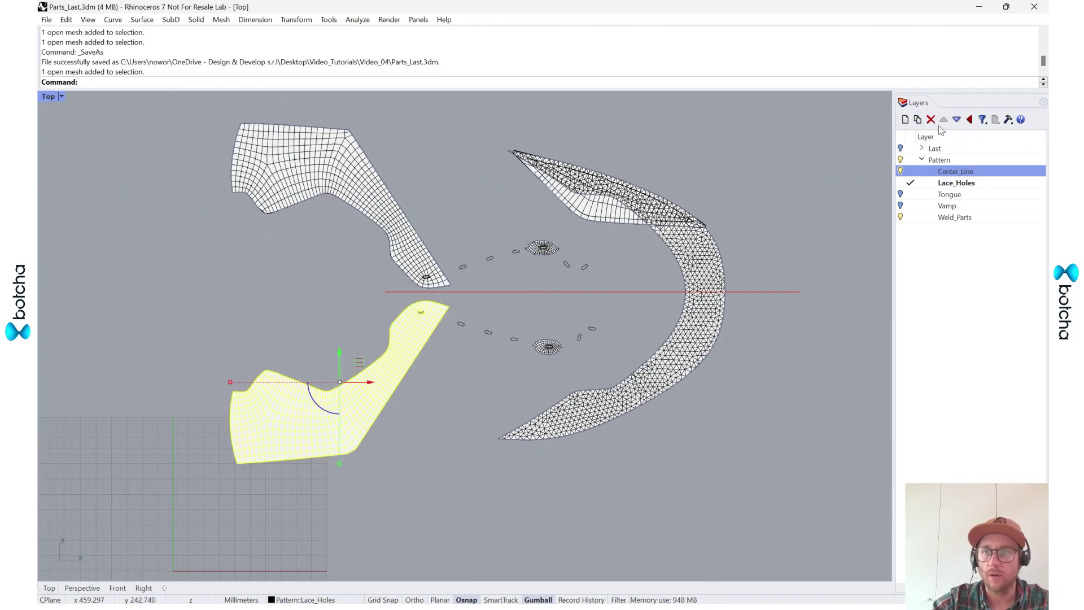
right_click(961, 101)
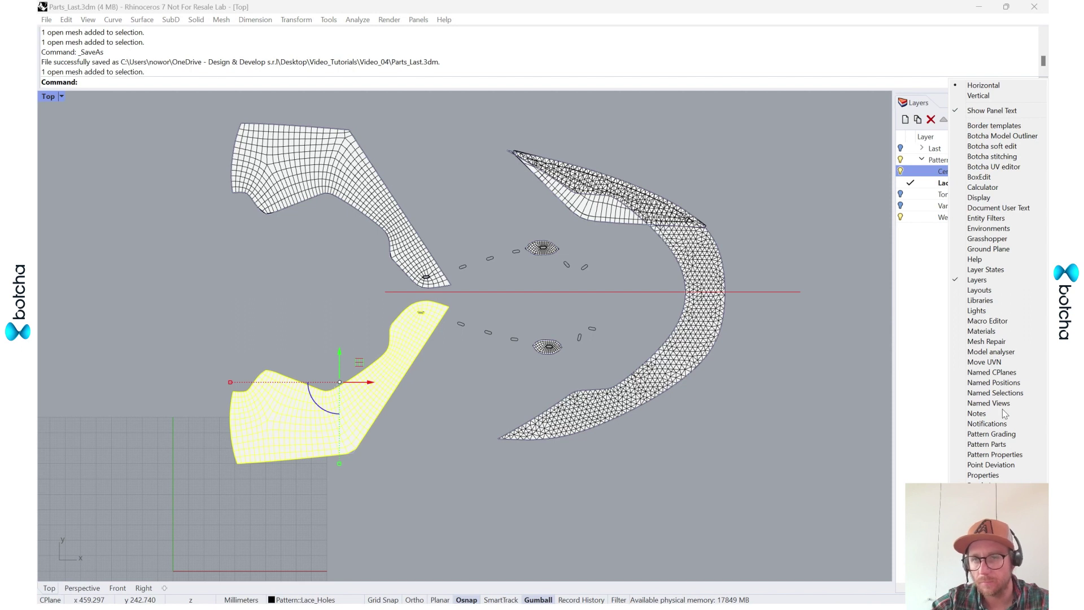
left_click(997, 475)
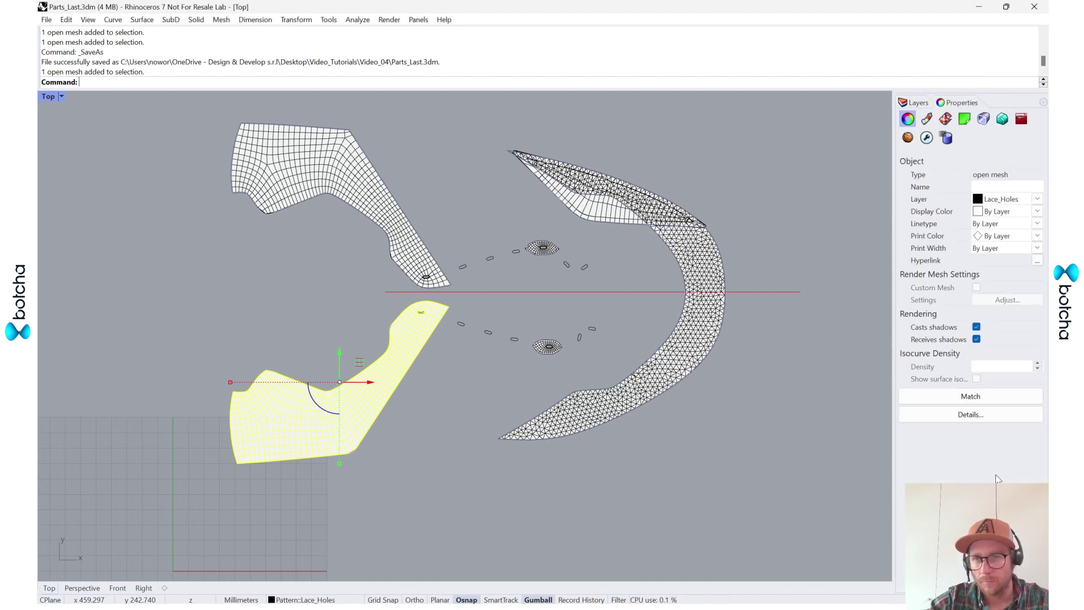
left_click(928, 138)
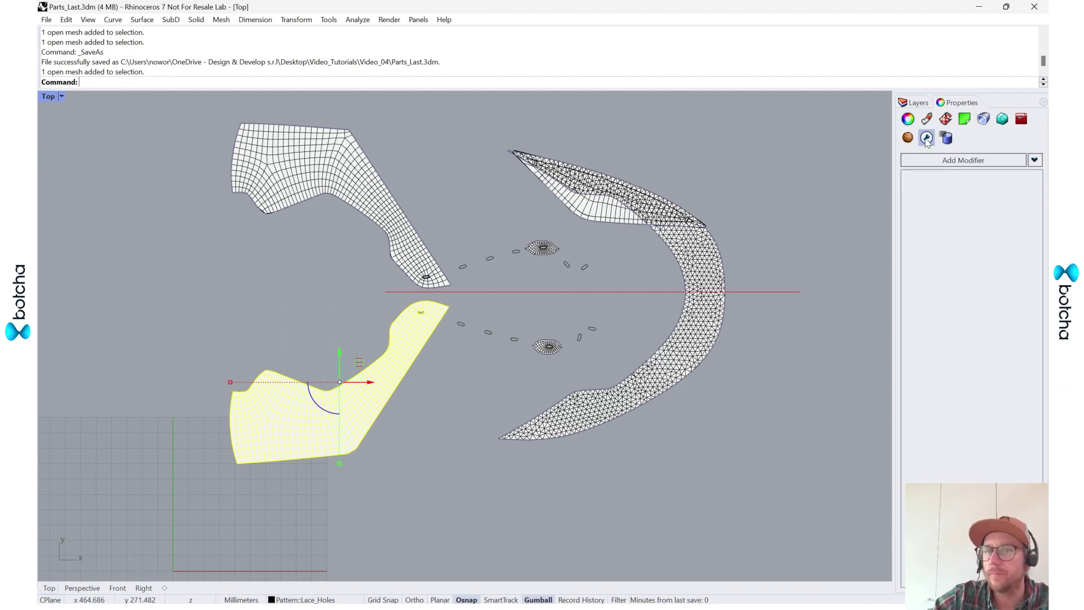
left_click(953, 164)
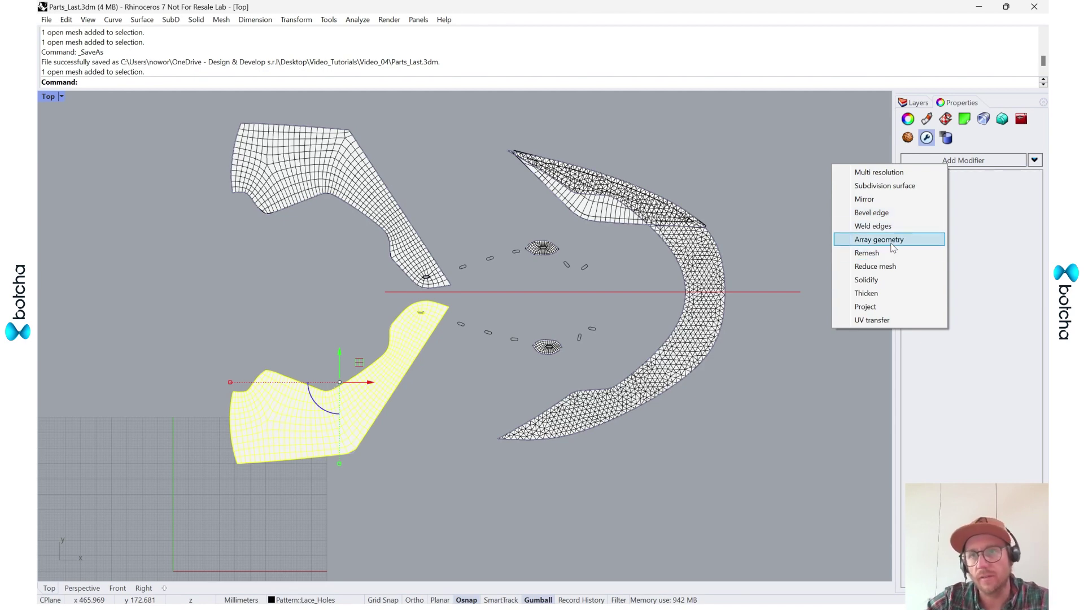
left_click(881, 293)
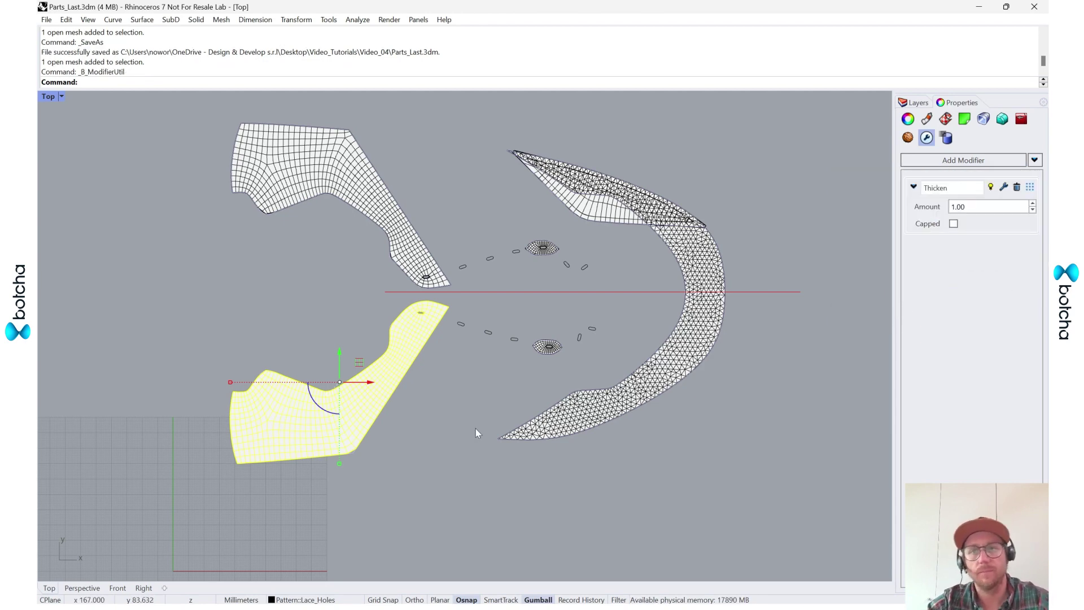
Show all four viewports and examine the thickened side part's faces and edges closely in the Perspective view.
right_click_drag(418, 488, 434, 455)
double_click(48, 97)
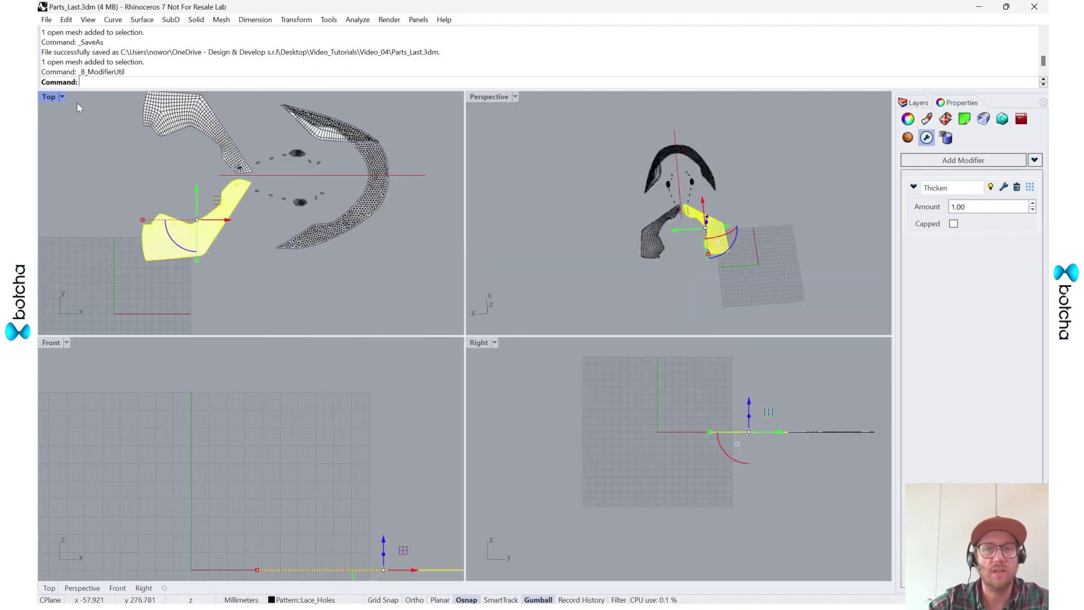
right_click_drag(729, 274, 701, 225)
scroll(717, 230, "up", 8)
scroll(700, 225, "down", 12)
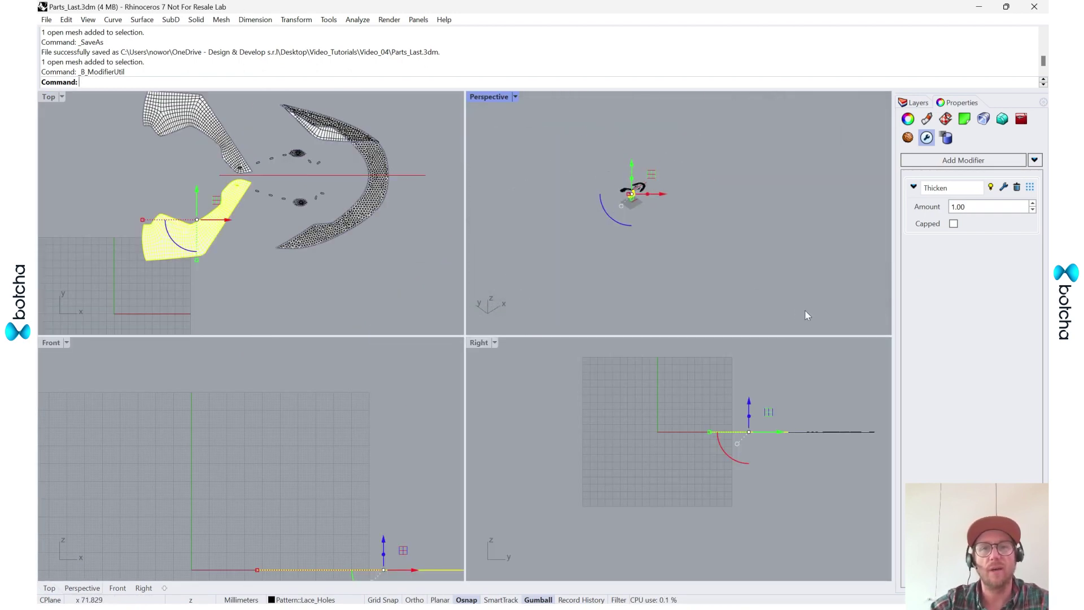
scroll(632, 194, "up", 12)
right_click_drag(623, 189, 701, 270, "shift")
scroll(700, 270, "up", 4)
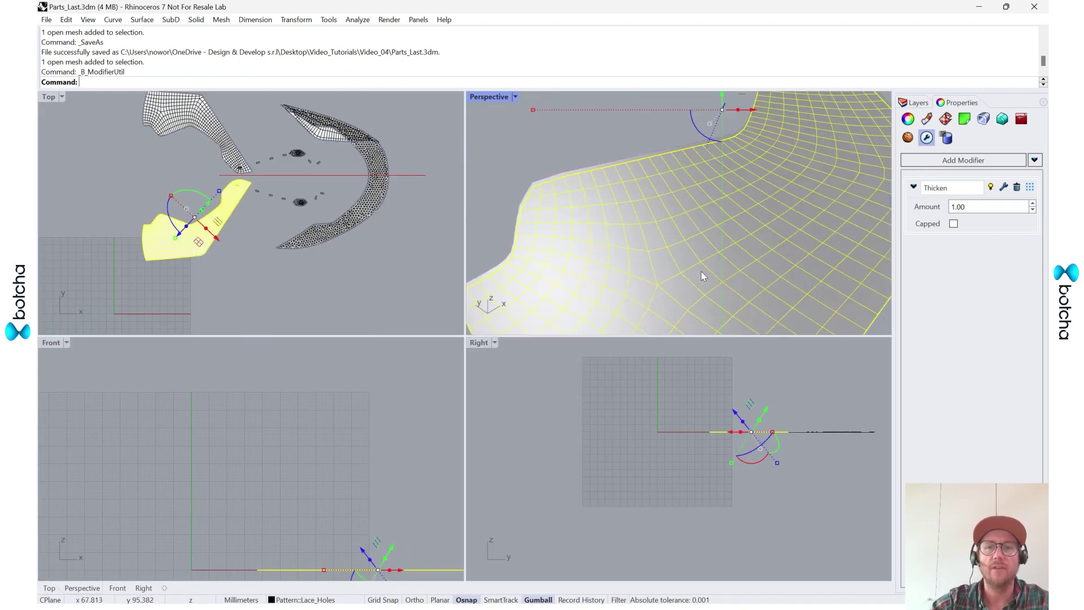
scroll(702, 272, "down", 10)
right_click_drag(723, 231, 687, 239)
scroll(715, 188, "up", 8)
scroll(762, 197, "up", 4)
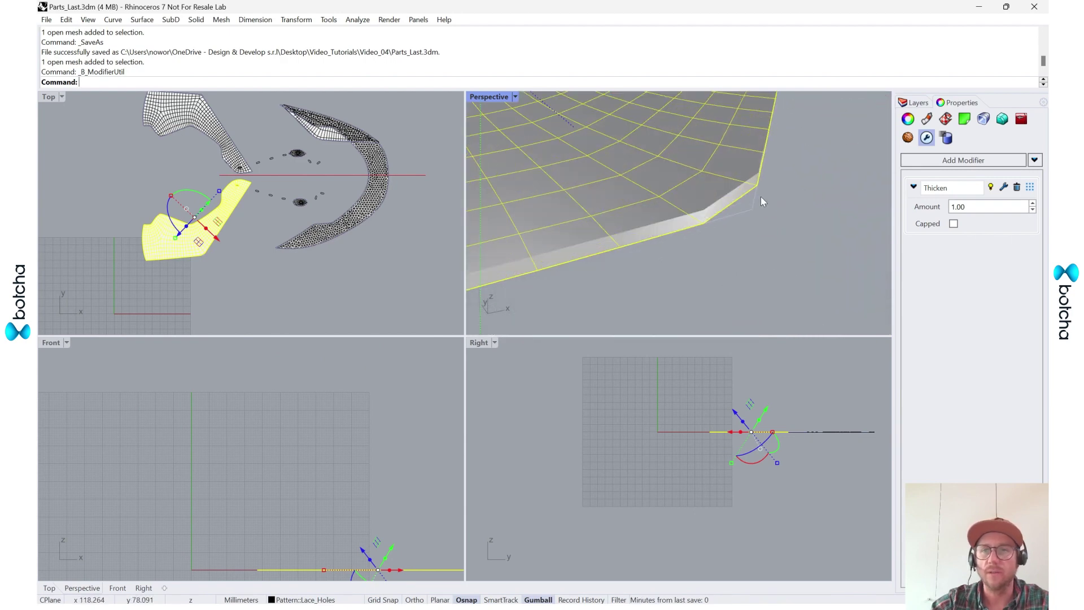
scroll(762, 198, "down", 10)
right_click_drag(762, 198, 737, 235)
Set the Thicken modifier's amount to 2 on the large side part.
left_click(643, 188)
mouse_move(643, 188)
right_mouse_down("shift")
mouse_move(687, 236)
mouse_move(649, 197)
right_mouse_up("shift")
left_click(647, 191)
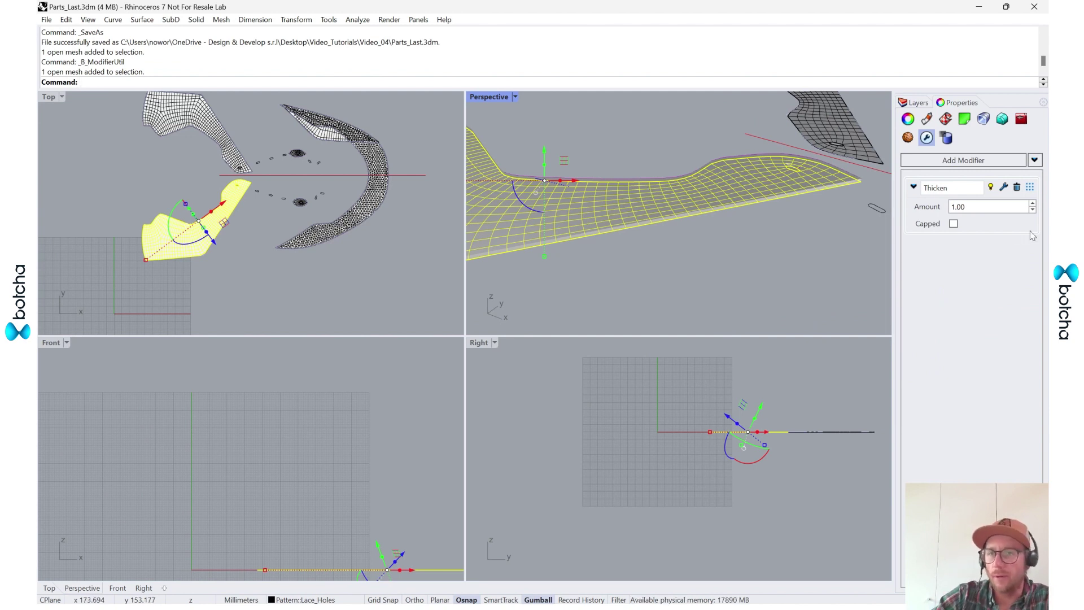
left_click_drag(979, 205, 954, 202)
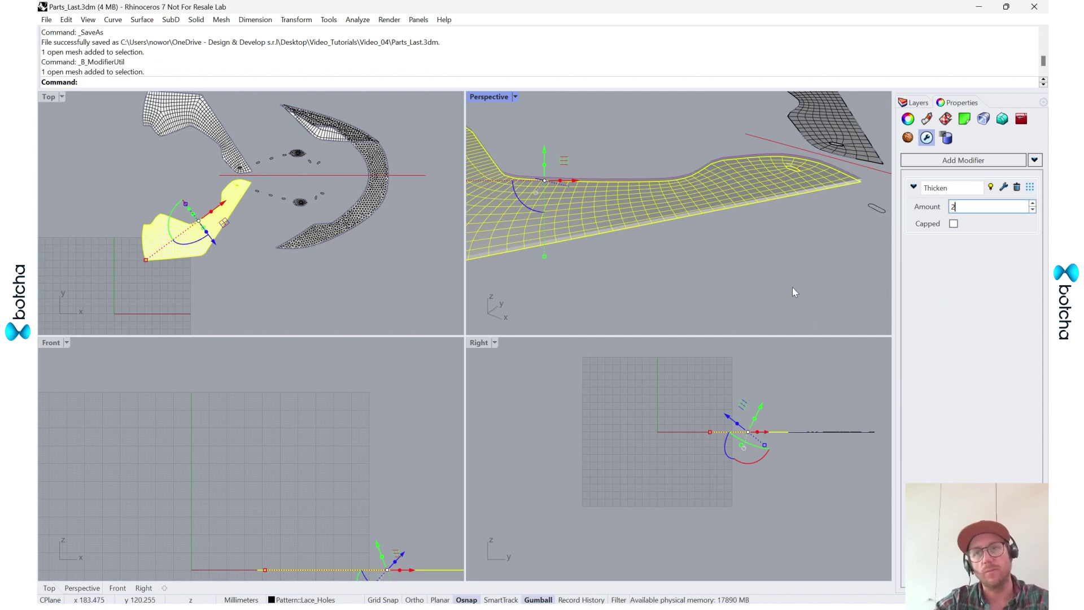
type("2")
key("Return")
left_click(750, 196)
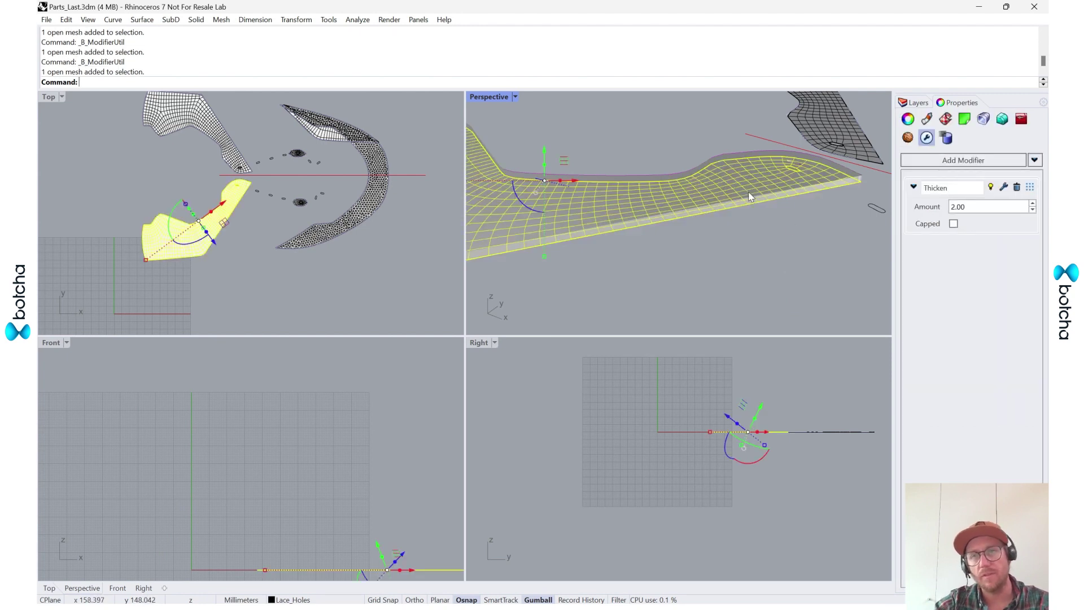
double_click(971, 209)
left_click(639, 283)
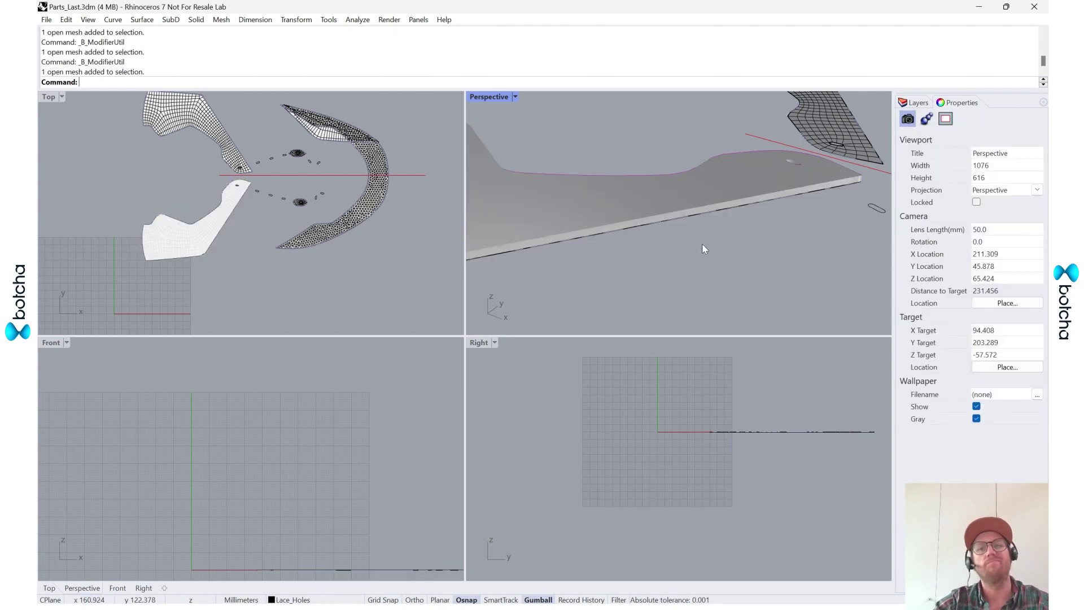
Copy the Thicken modifier from the thickened side part to the opposite side part and the large curved toe mesh.
scroll(703, 244, "down", 8)
right_click_drag(743, 188, 709, 210)
scroll(709, 210, "up", 5)
left_click(597, 267)
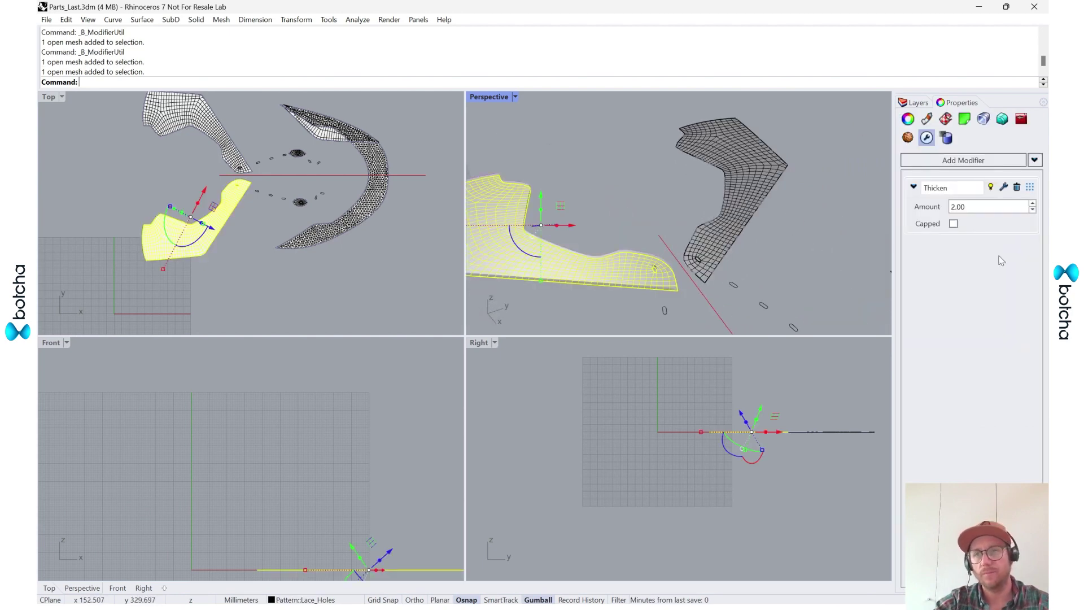
left_click(1034, 161)
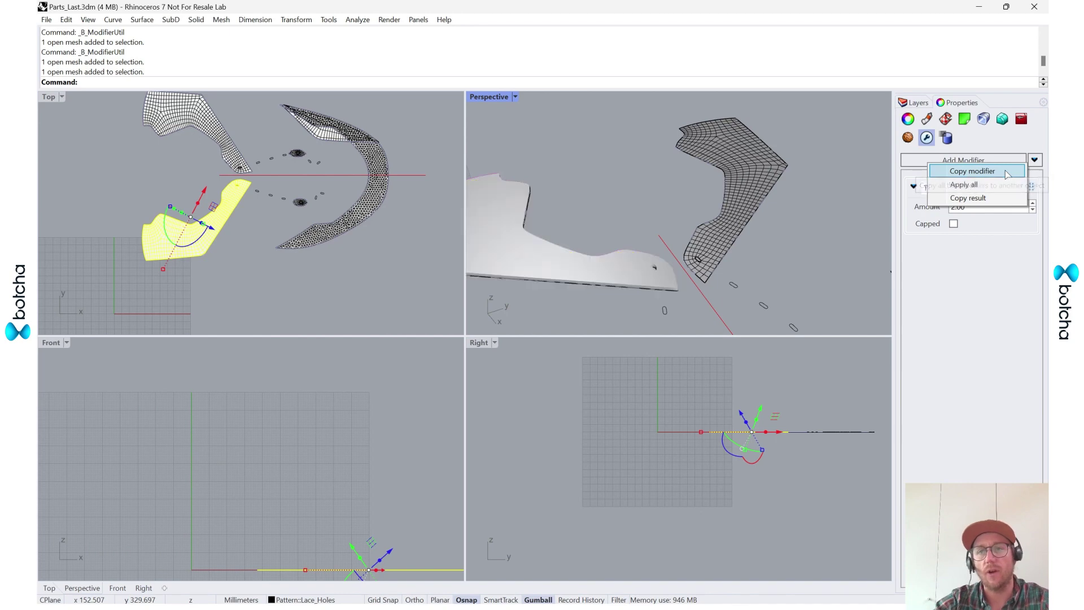
left_click(973, 171)
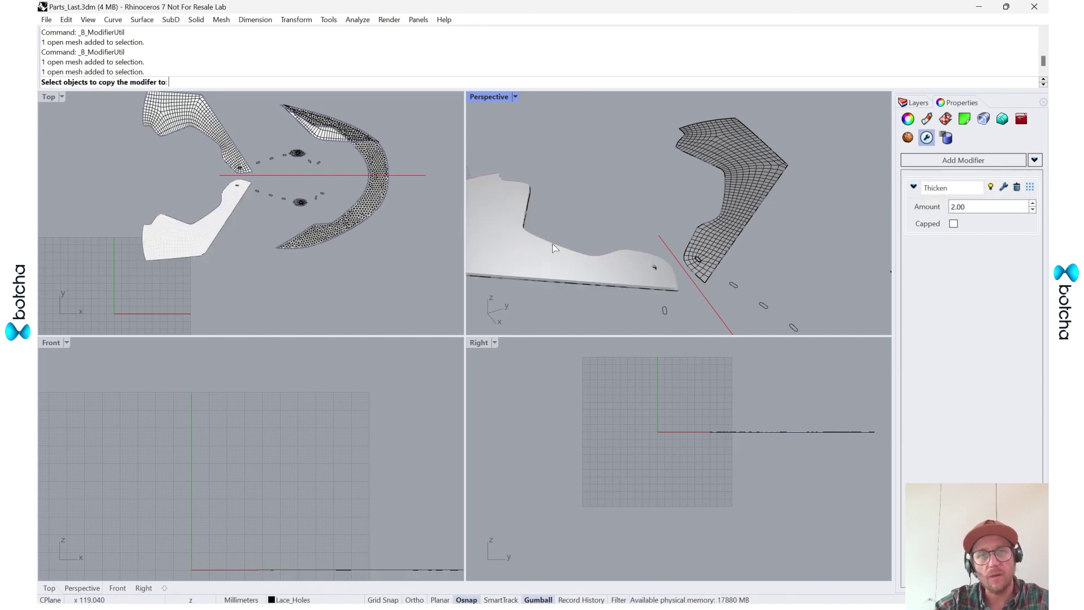
left_click(744, 207)
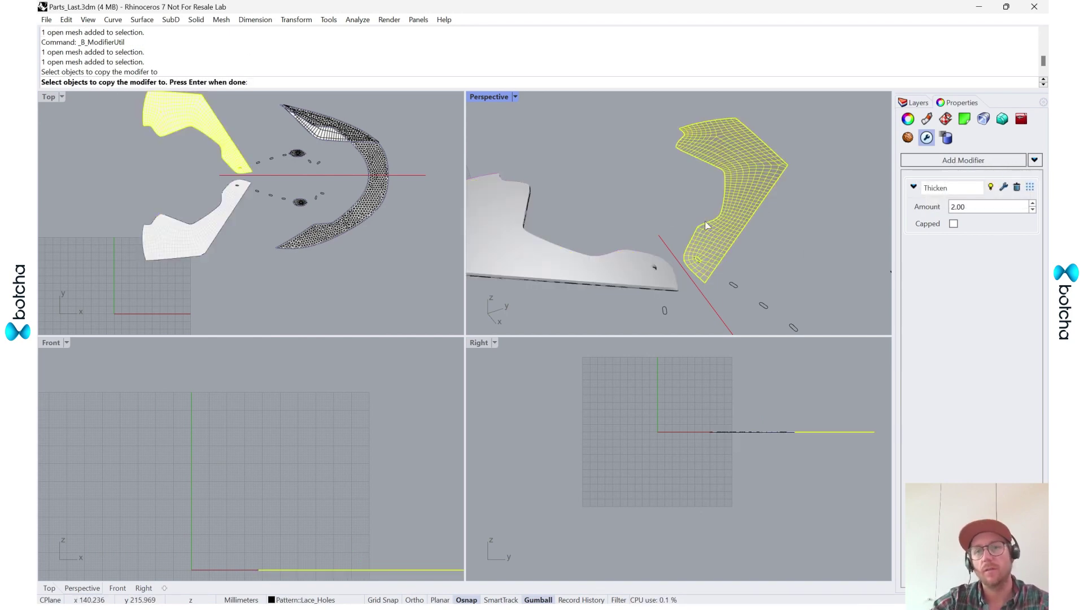
right_click_drag(708, 226, 752, 322)
scroll(751, 321, "up", 3)
left_click(768, 316)
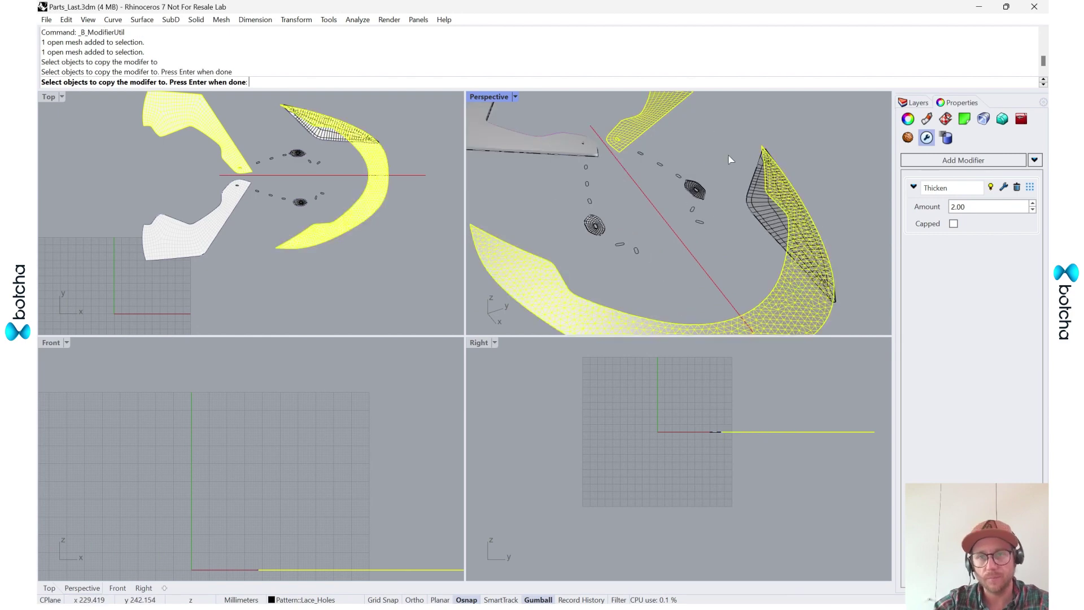
key("Return")
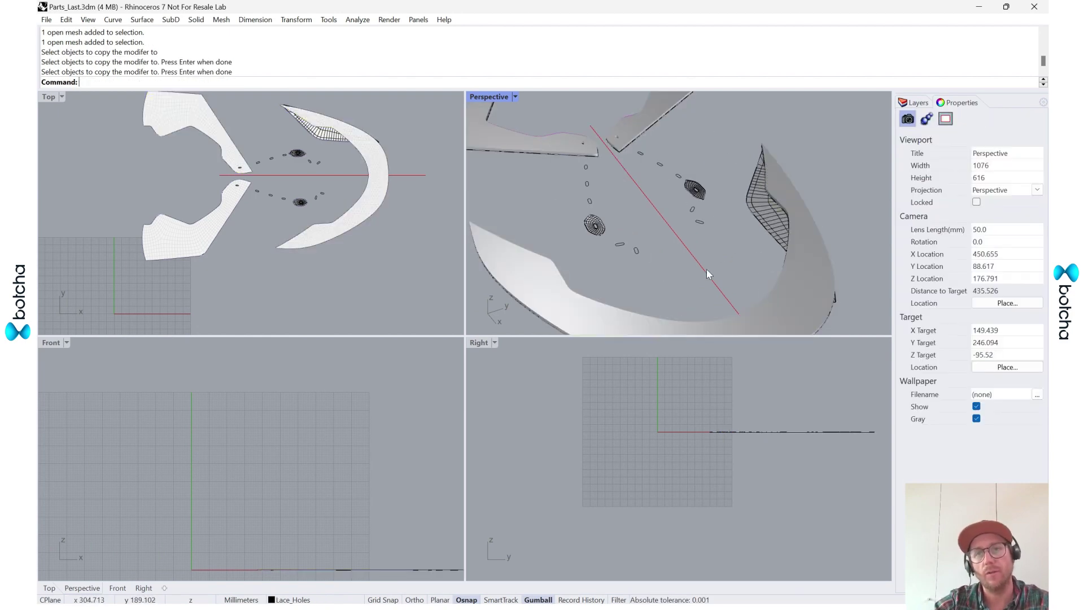
right_click_drag(707, 269, 782, 320)
right_click_drag(713, 195, 622, 159, "shift")
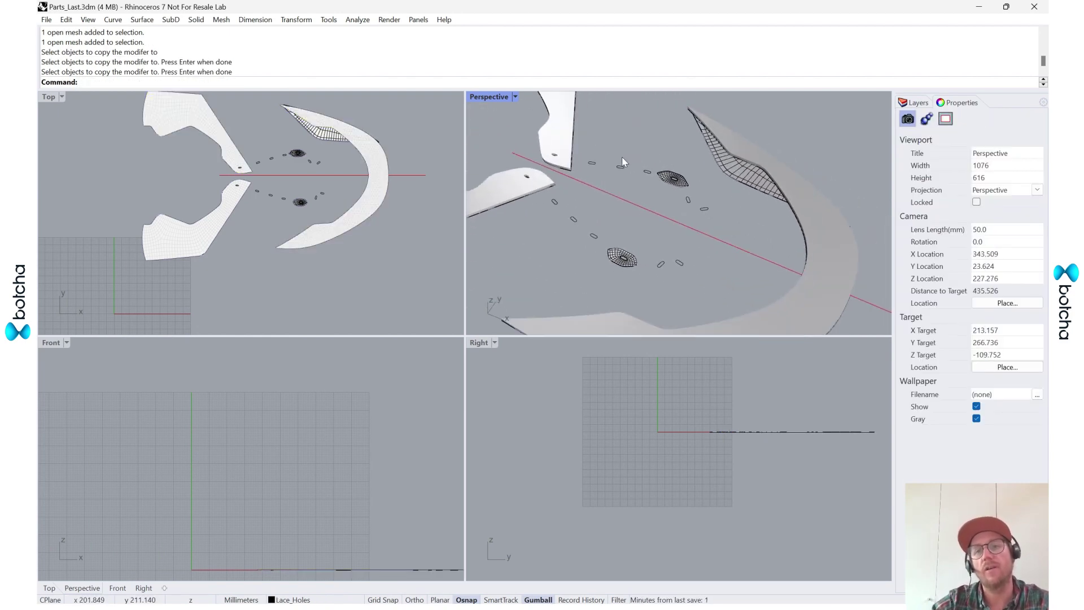
Add a Thicken modifier with an amount of 0.2 to the quad-meshed inset part at the toe piece's upper side.
right_click_drag(723, 212, 764, 161)
left_click(764, 161)
right_click_drag(831, 191, 881, 186)
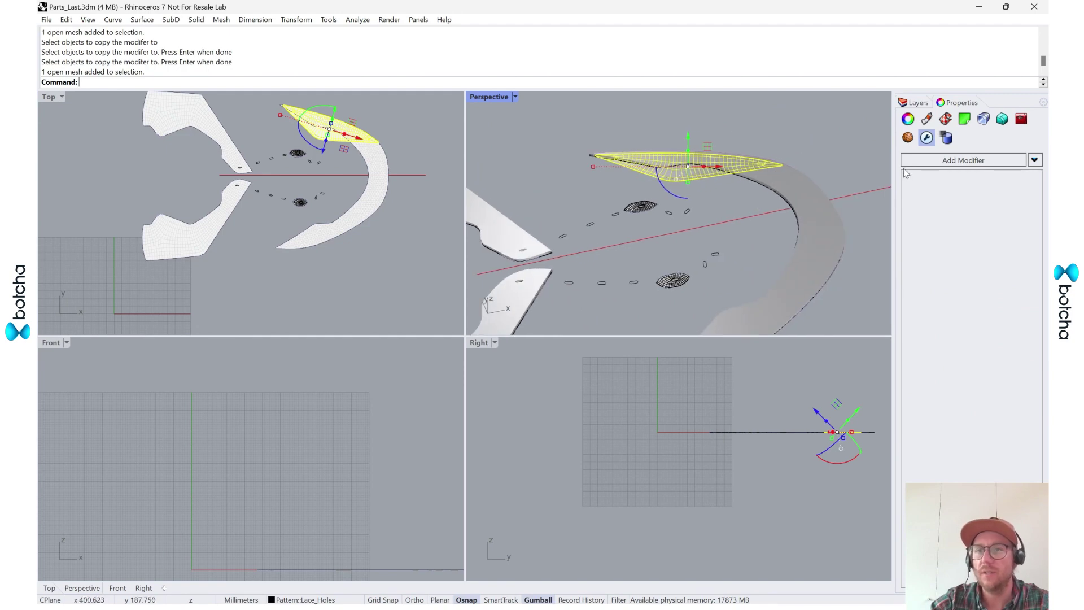
left_click(950, 161)
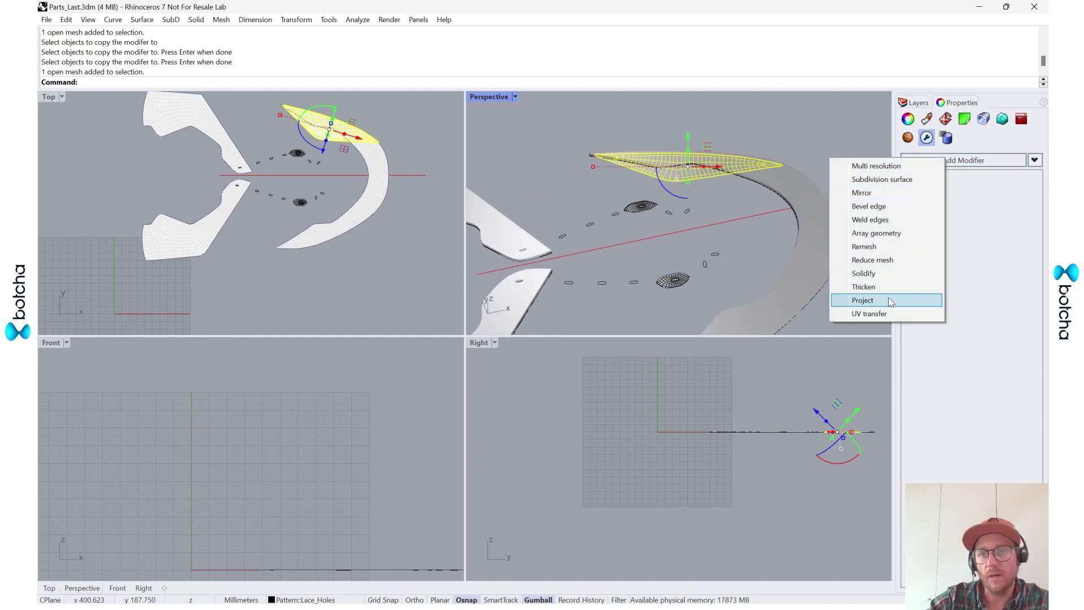
left_click(890, 293)
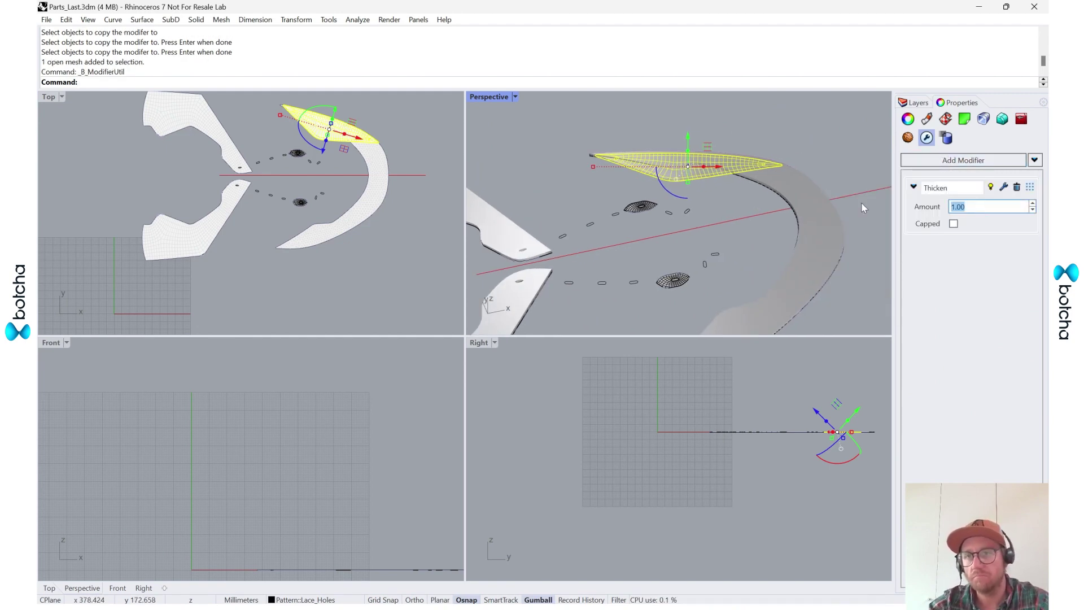
type("0.2")
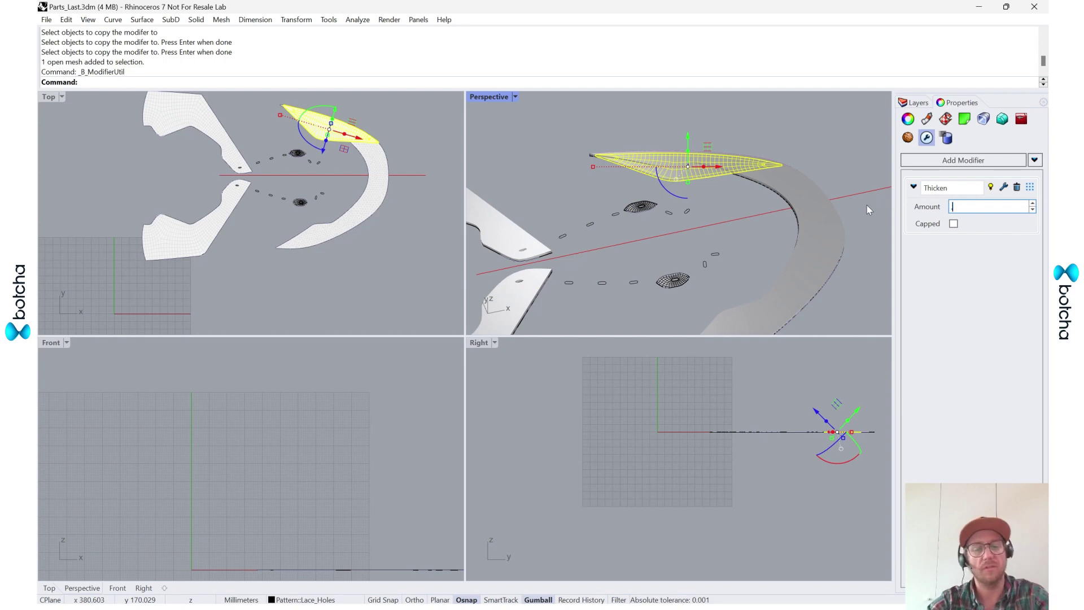
key("Return")
Change the Thicken modifier's amount on the large curved toe mesh and check its overlap with the inset part.
left_click(794, 134)
left_click(797, 185)
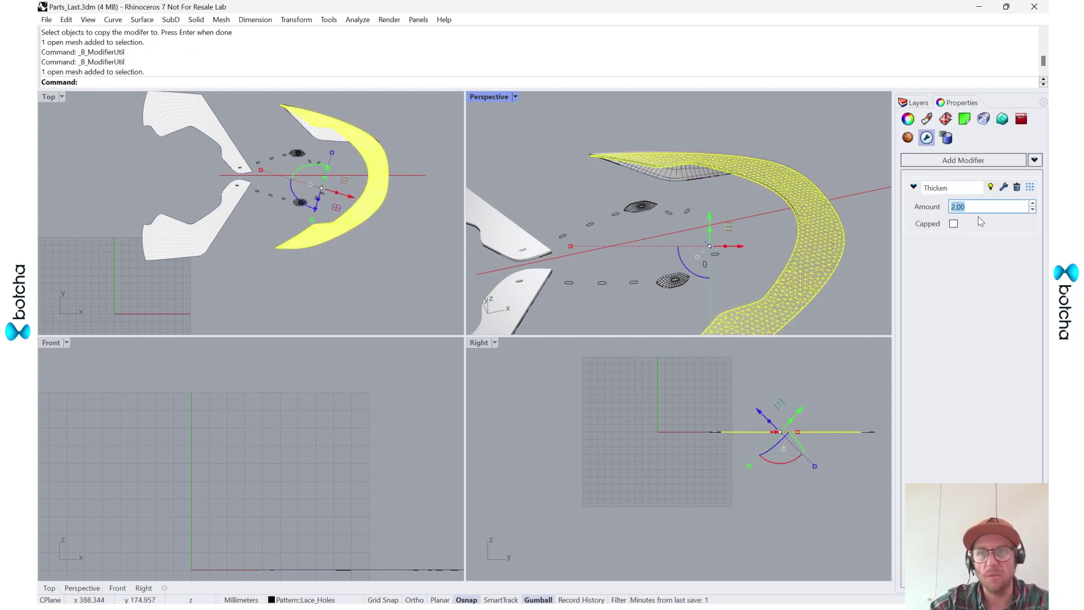
key("Return")
left_click(746, 218)
scroll(733, 176, "up", 8)
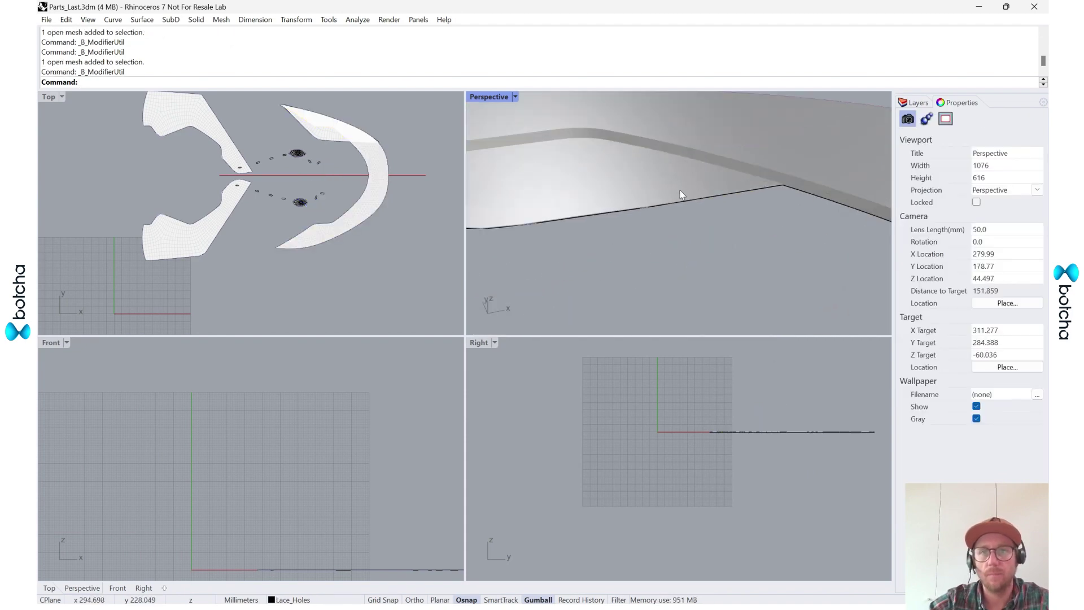
scroll(682, 194, "down", 10)
right_click_drag(682, 204, 706, 159, "shift")
scroll(673, 137, "up", 12)
left_click(672, 135)
scroll(672, 160, "down", 12)
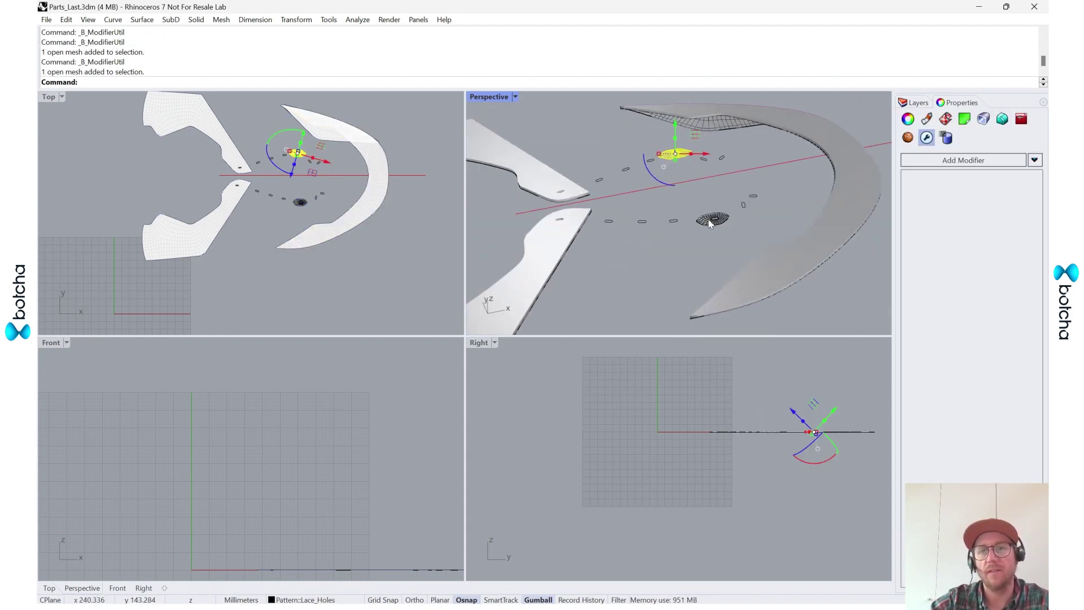
scroll(706, 222, "up", 6)
left_click(705, 226, "shift")
left_click(741, 196)
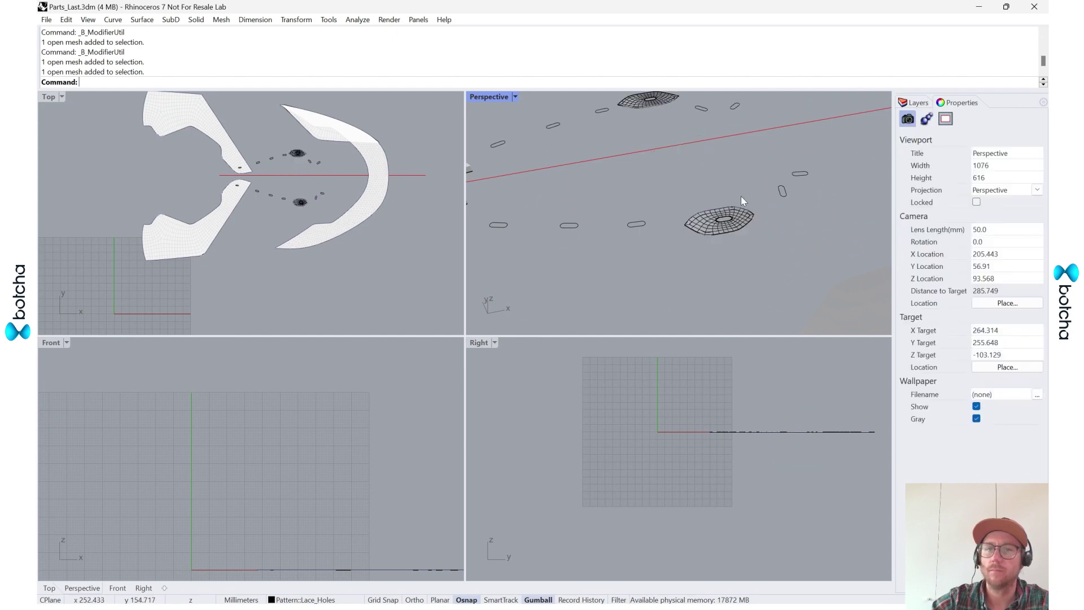
Copy the Thicken modifier from the side part below the centre line to both small lace-hole meshes.
scroll(662, 218, "down", 3)
left_click(534, 257)
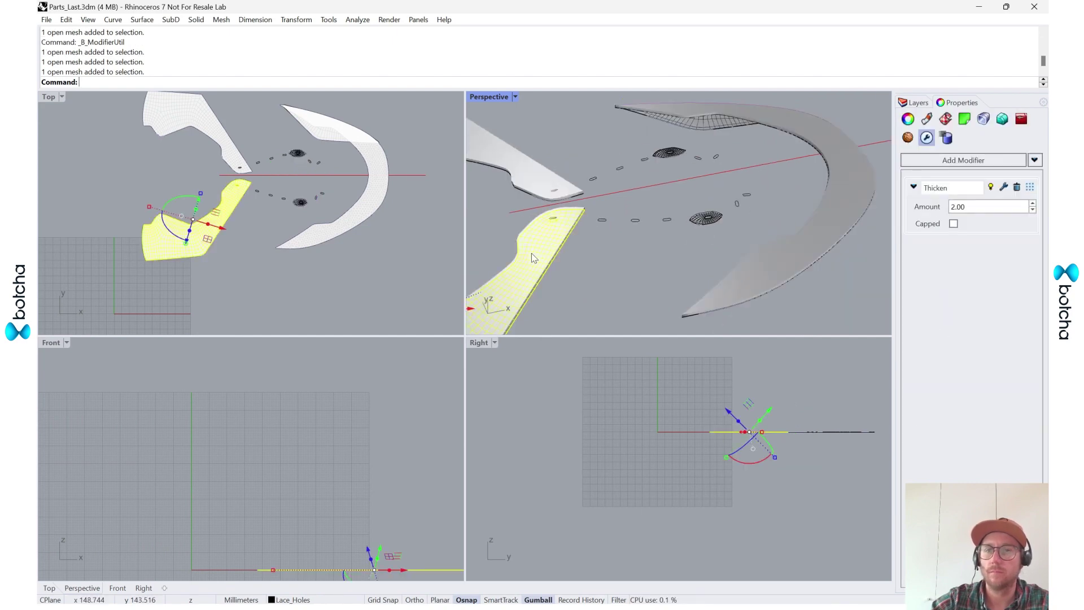
left_click(1035, 160)
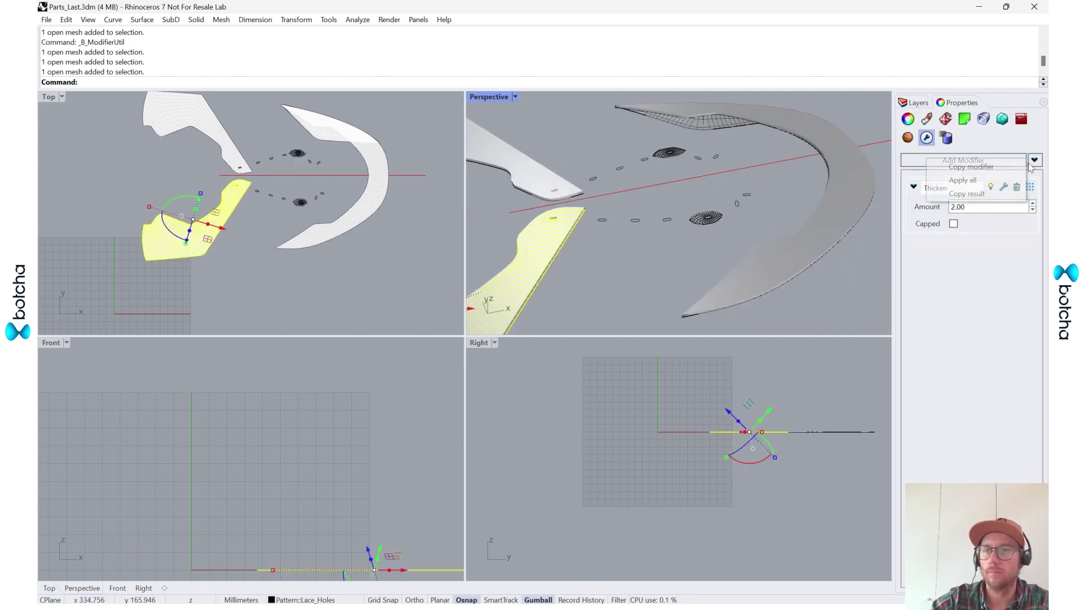
left_click(994, 163)
scroll(700, 229, "up", 8)
left_click(703, 233)
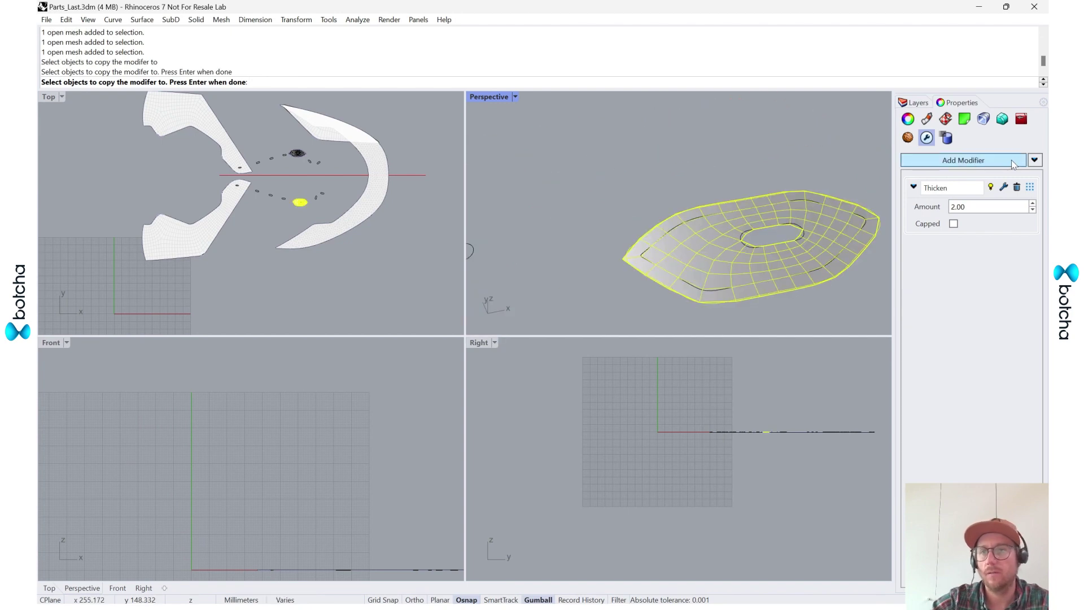
left_click(1035, 160)
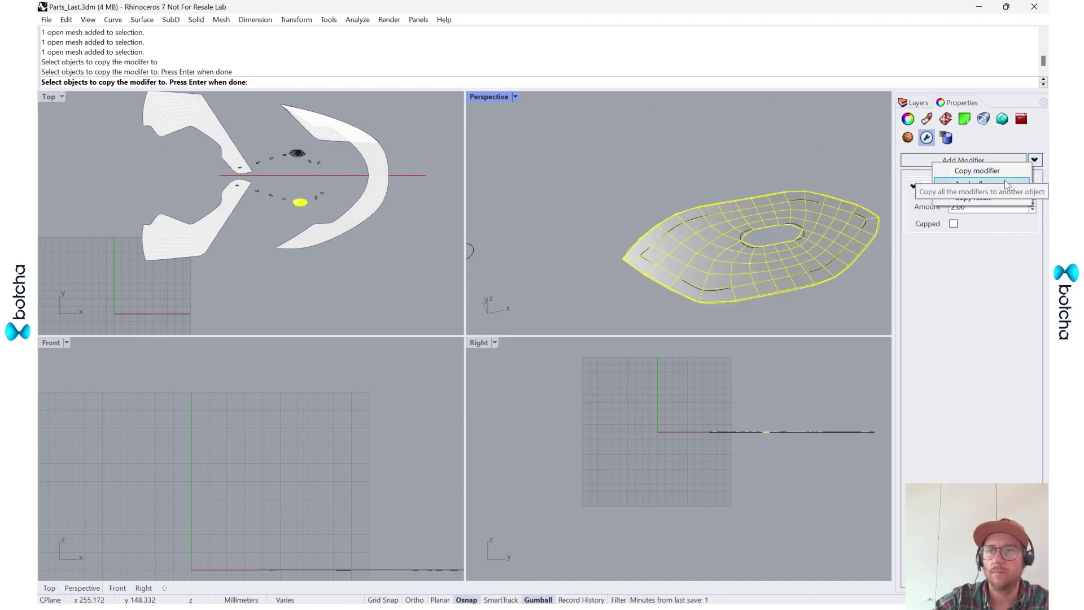
scroll(713, 248, "down", 10)
scroll(672, 196, "up", 6)
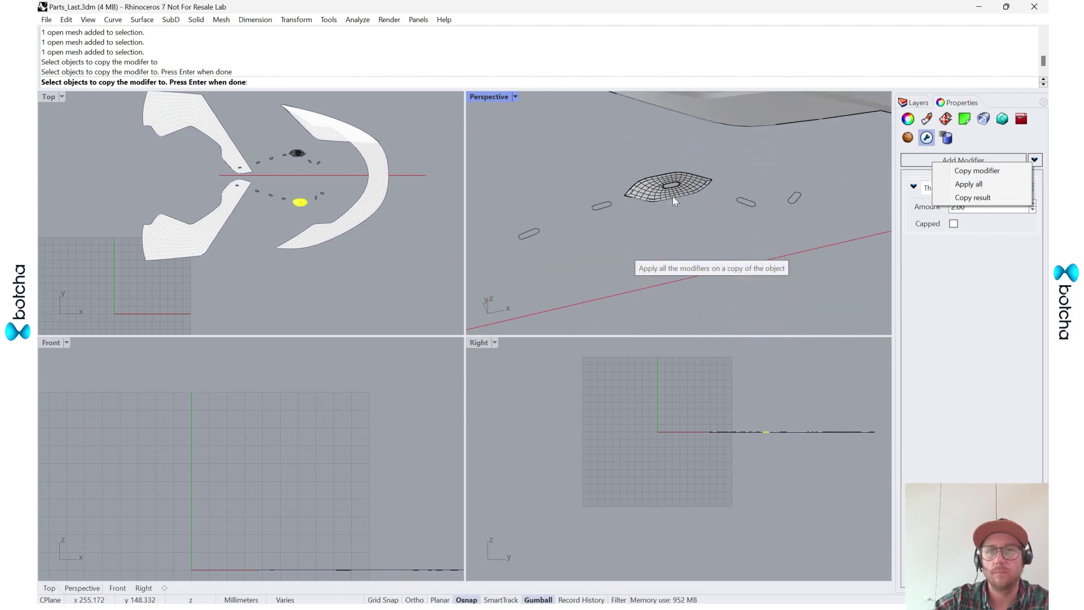
scroll(694, 186, "up", 6)
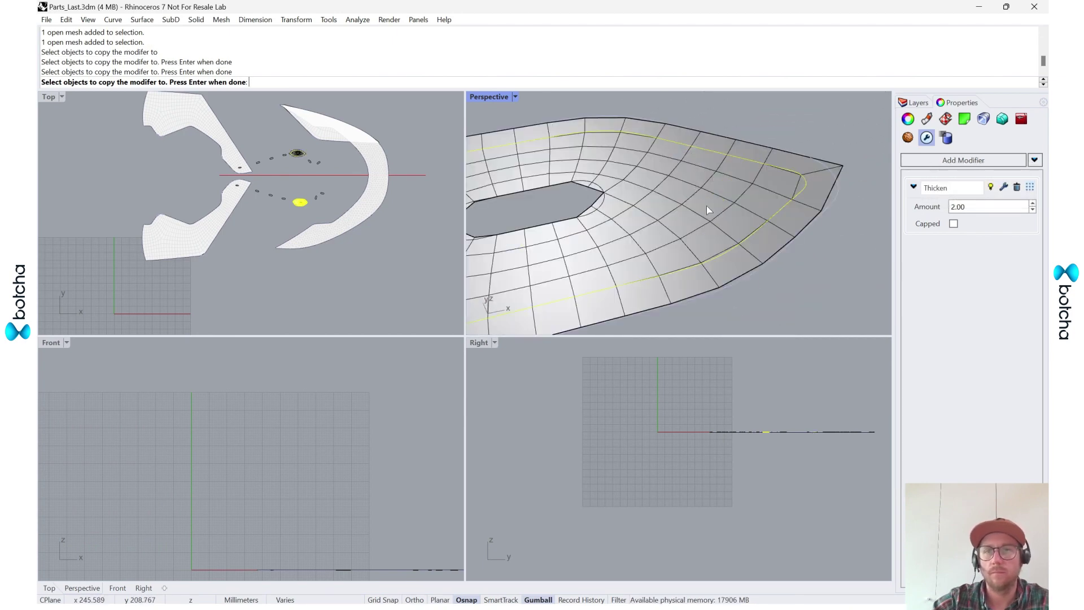
left_click(688, 217)
scroll(684, 219, "down", 5)
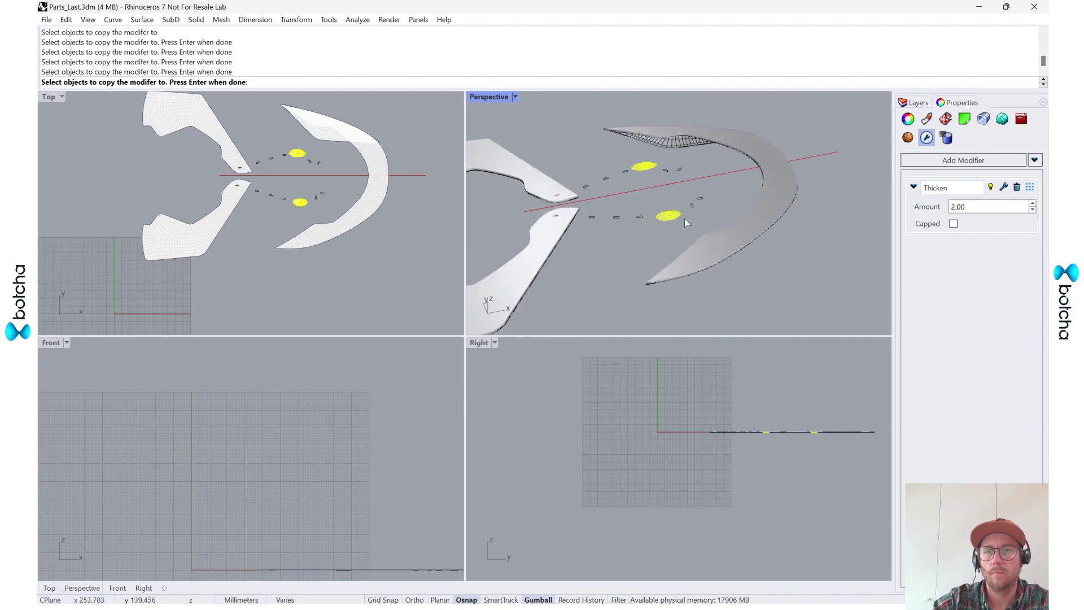
key("Return")
Set the Thicken amount to 0.25 on the small lace-hole mesh below the centre line.
scroll(672, 234, "up", 5)
left_click(662, 207)
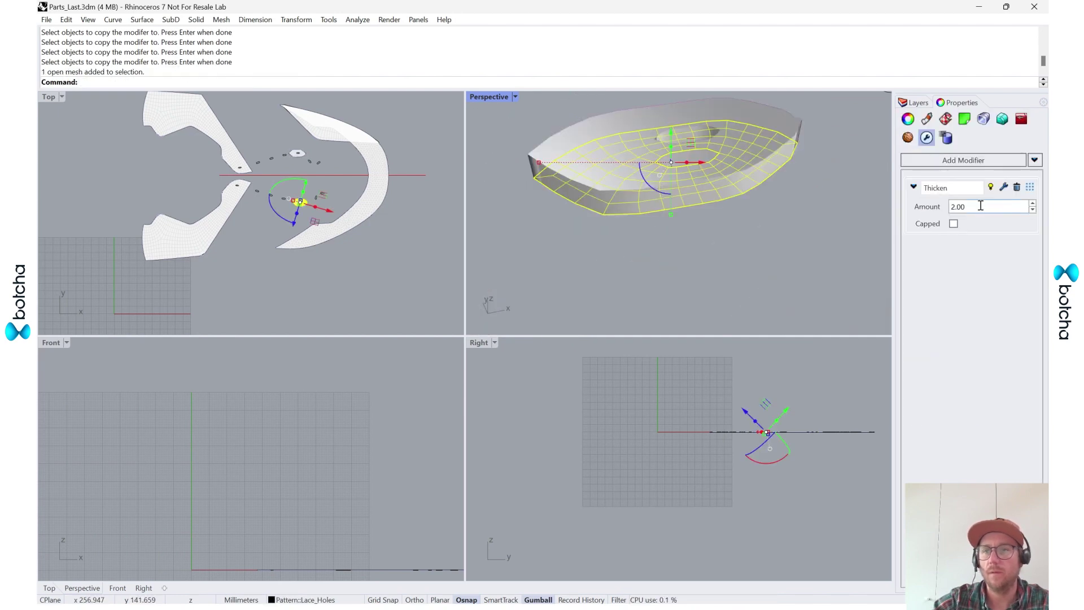
left_click_drag(981, 206, 934, 214)
key("BackSpace")
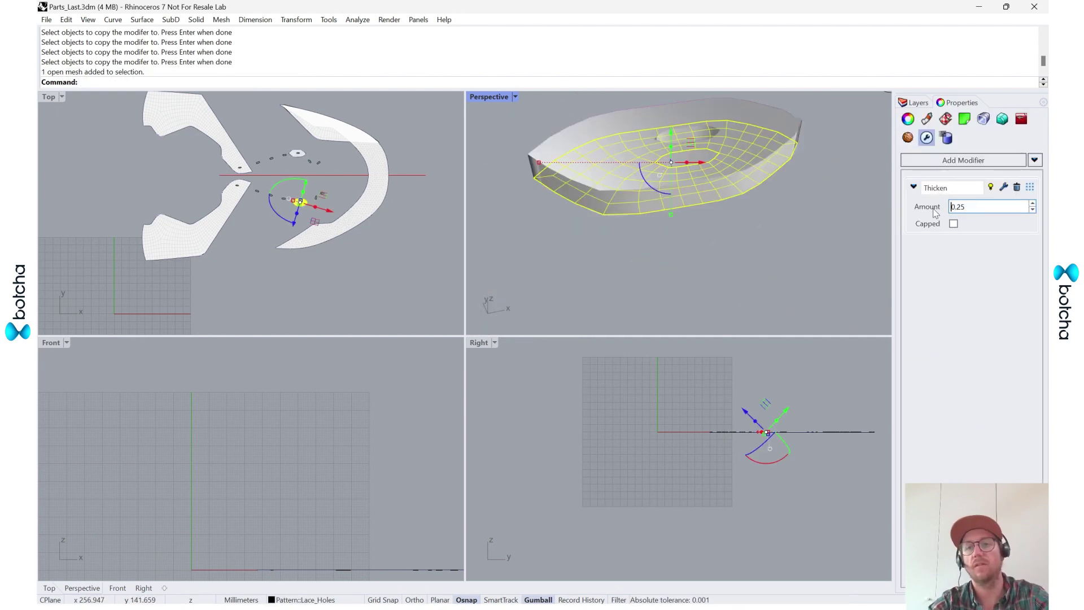
type("0.25")
key("Return")
scroll(718, 224, "down", 4)
Set the Thicken amount to 0.25 on the small lace-hole mesh above the centre line and try its Capped option.
left_click(674, 164)
scroll(672, 150, "up", 8)
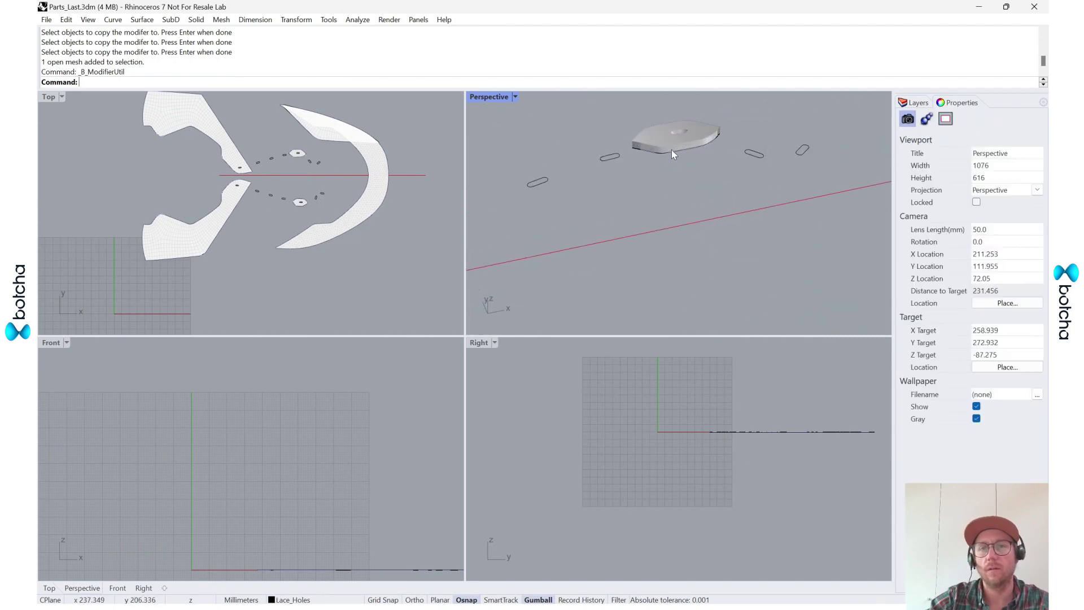
left_click(672, 149)
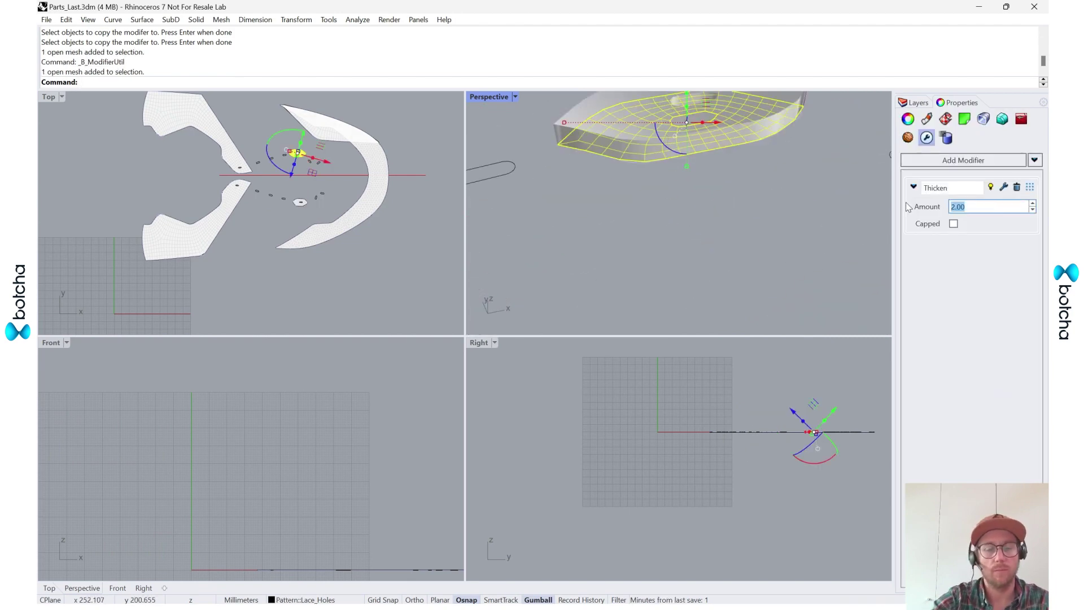
key("Return")
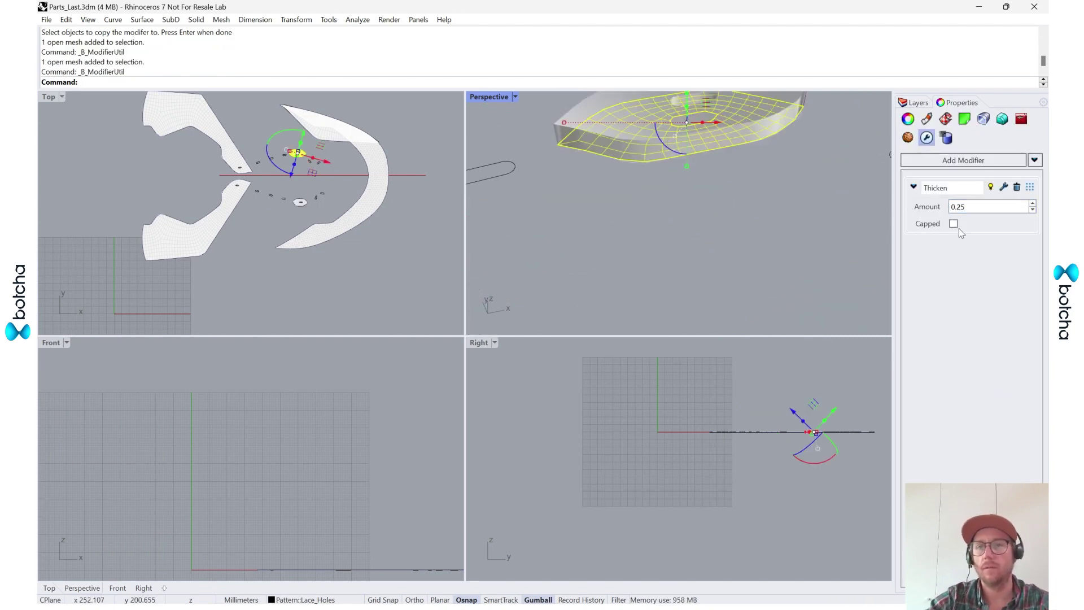
left_click(955, 225)
left_click(651, 247)
scroll(666, 258, "down", 8)
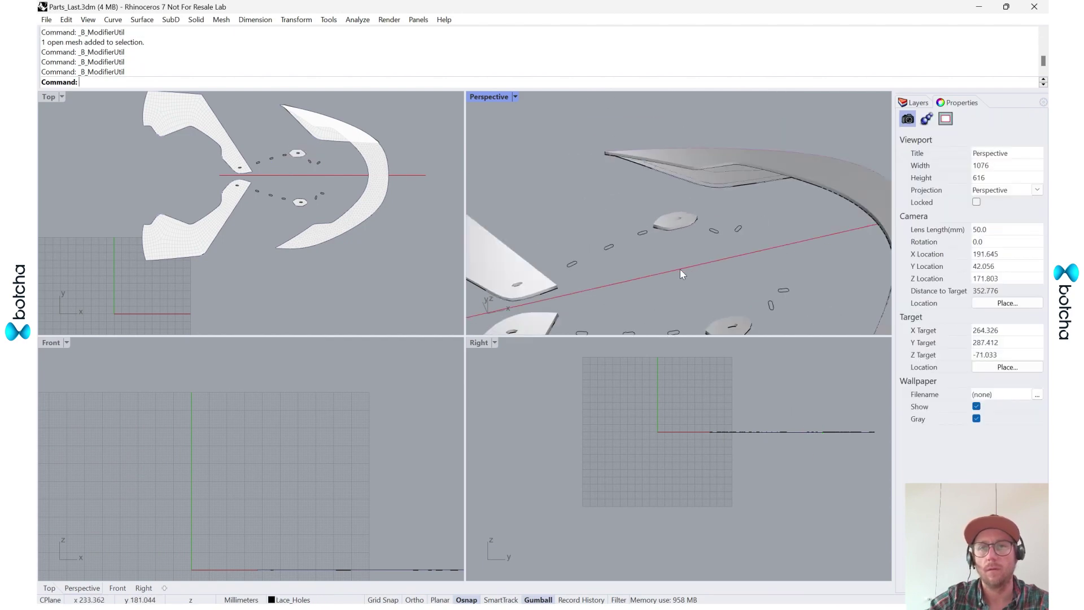
Delete the Thicken modifiers from both small lace-hole meshes.
right_click_drag(680, 268, 734, 239)
right_click_drag(778, 168, 680, 178, "shift")
scroll(680, 177, "up", 8)
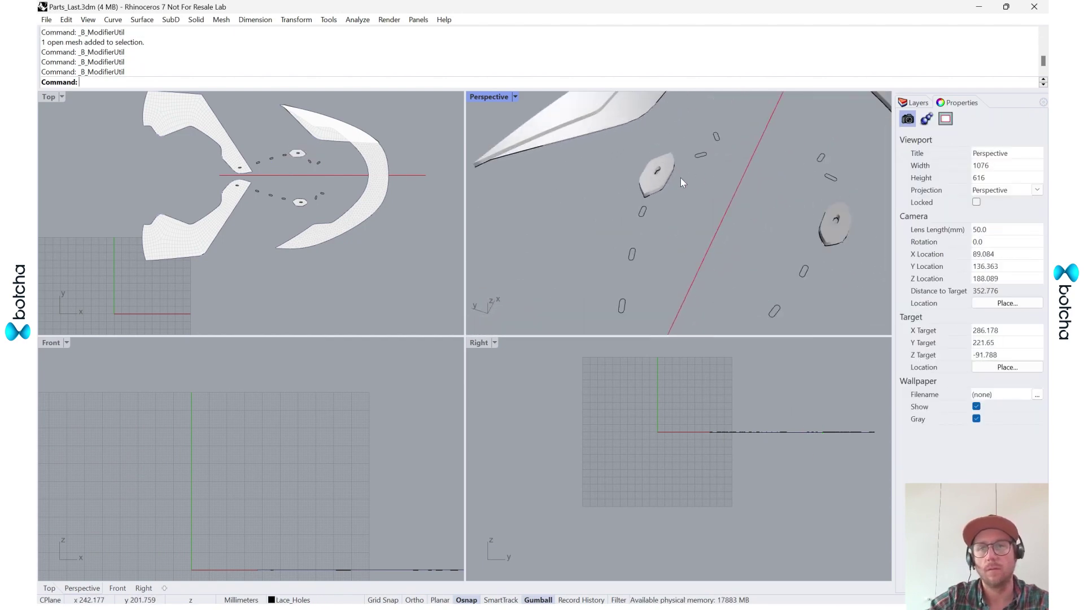
left_click(622, 170)
left_click(1018, 187)
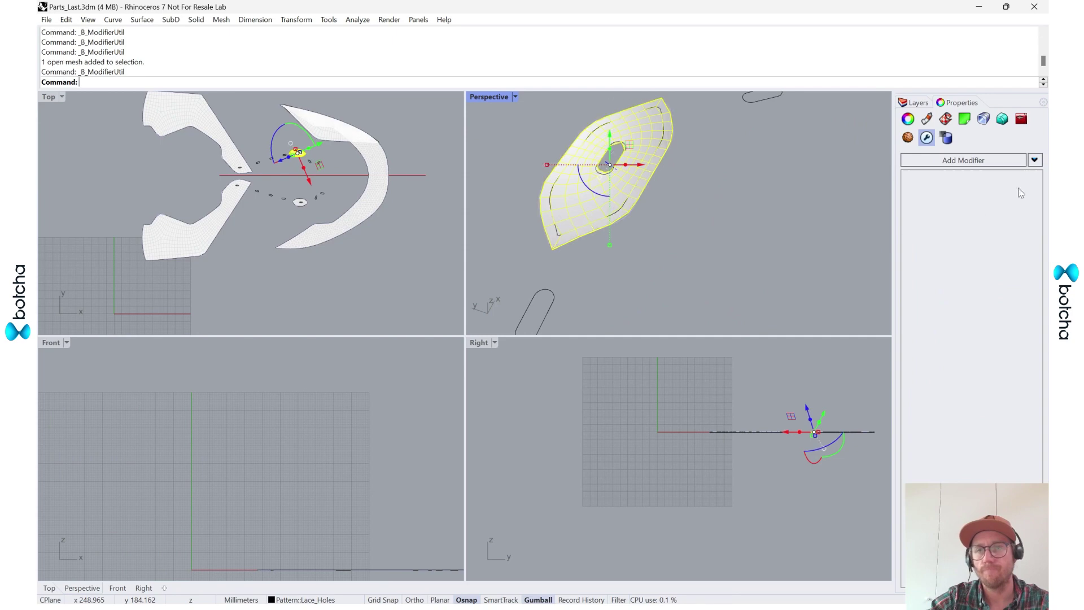
left_click(793, 225)
right_click_drag(793, 225, 698, 246, "shift")
left_click(699, 245)
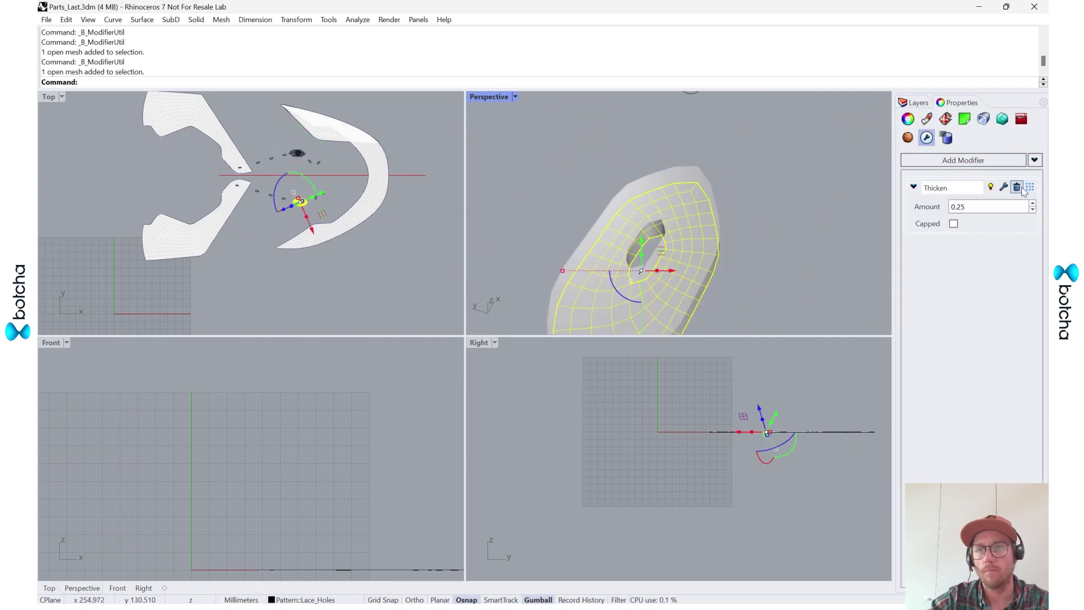
scroll(826, 173, "down", 4)
left_click(808, 205)
scroll(795, 206, "up", 4)
scroll(795, 205, "down", 5)
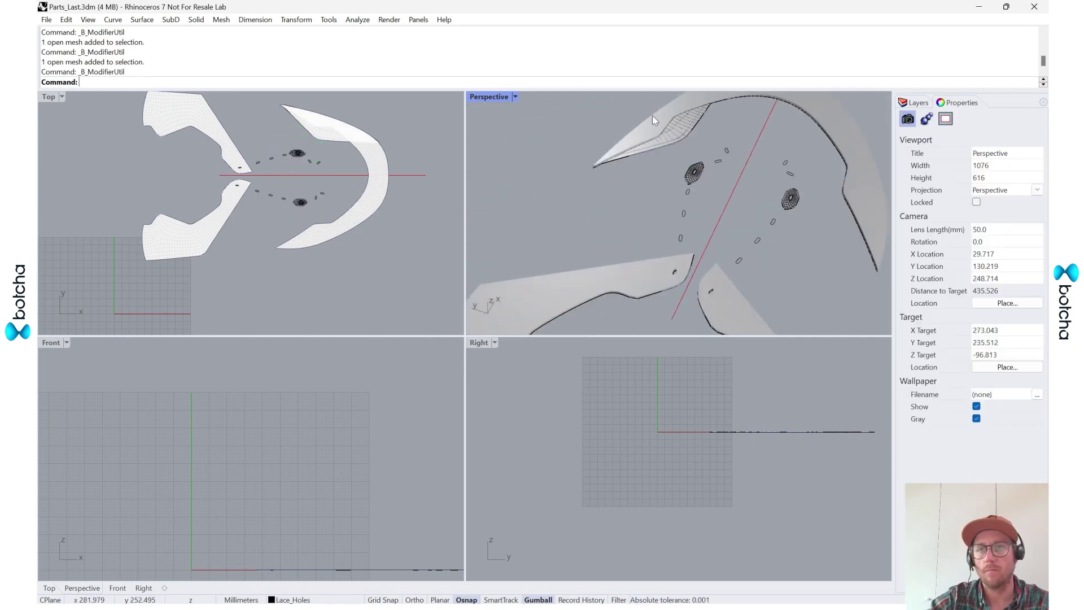
Add a new Thicken modifier with an amount of 0.25 to the small lace-hole mesh above the centre line.
scroll(683, 150, "up", 4)
left_click(710, 172)
scroll(734, 192, "down", 3)
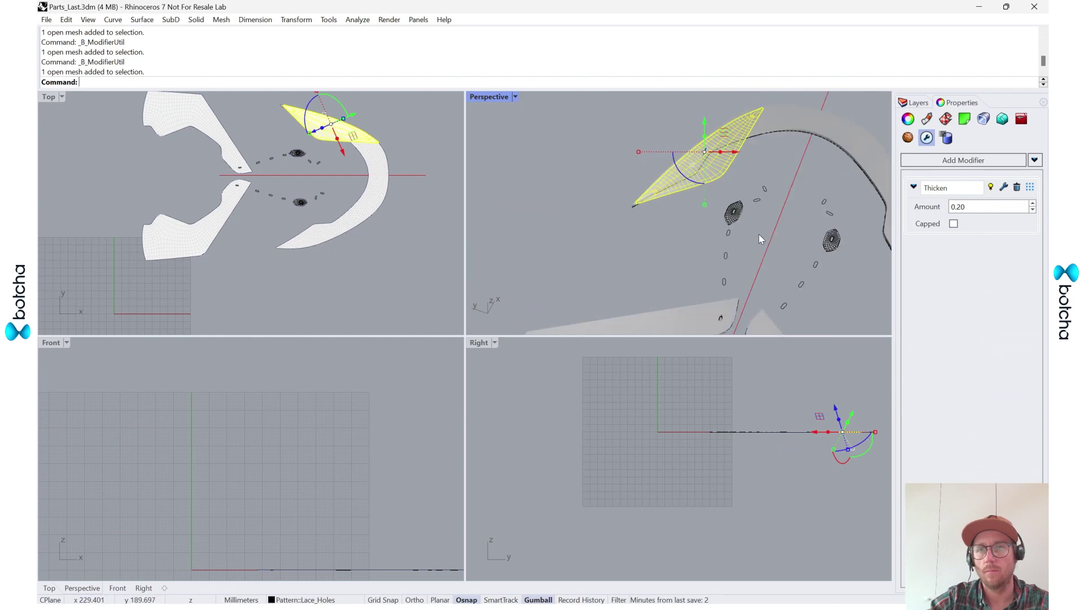
scroll(758, 233, "up", 3)
left_click(727, 218)
left_click(658, 194)
left_click(1009, 161)
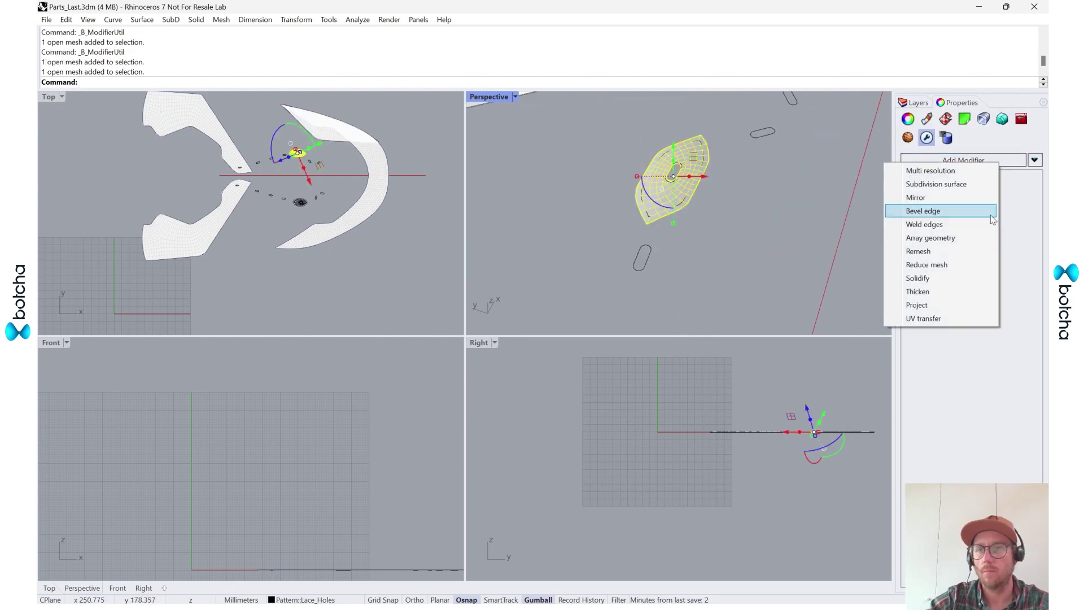
left_click(959, 293)
left_click(978, 208)
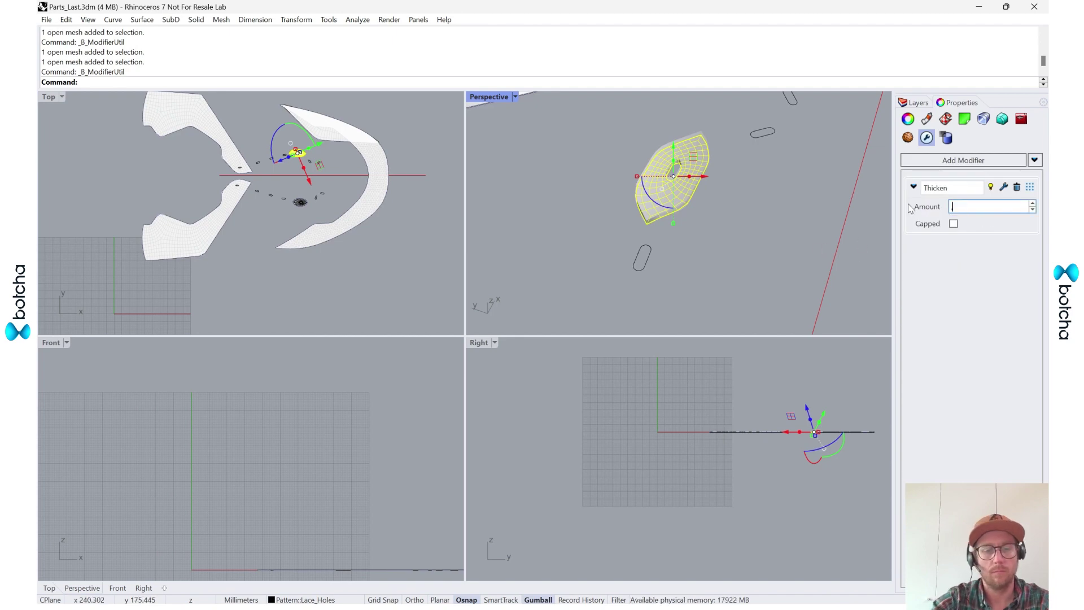
key("Return")
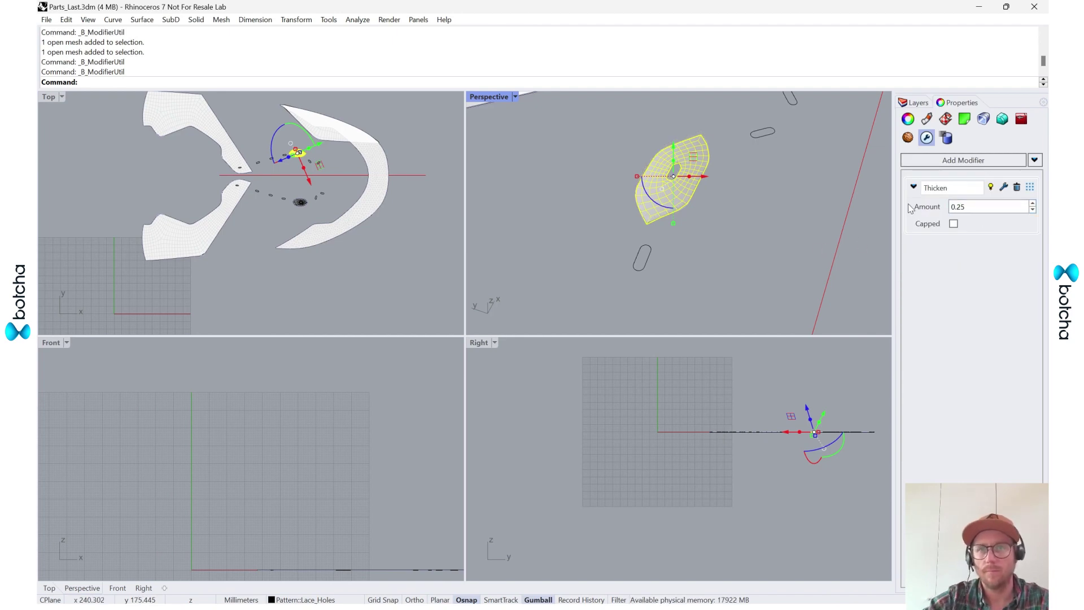
Copy the Thicken modifier from the small lace-hole mesh above the centre line to its counterpart below.
left_click(723, 208)
scroll(674, 204, "up", 15)
scroll(674, 204, "down", 4)
left_click(674, 205)
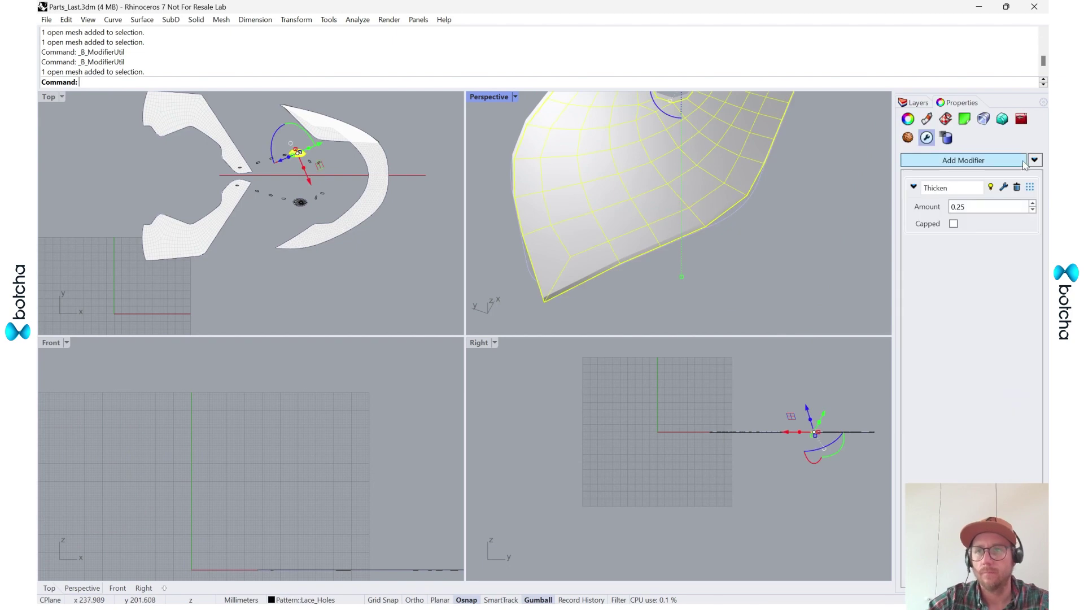
left_click(1035, 160)
left_click(968, 167)
scroll(587, 221, "down", 5)
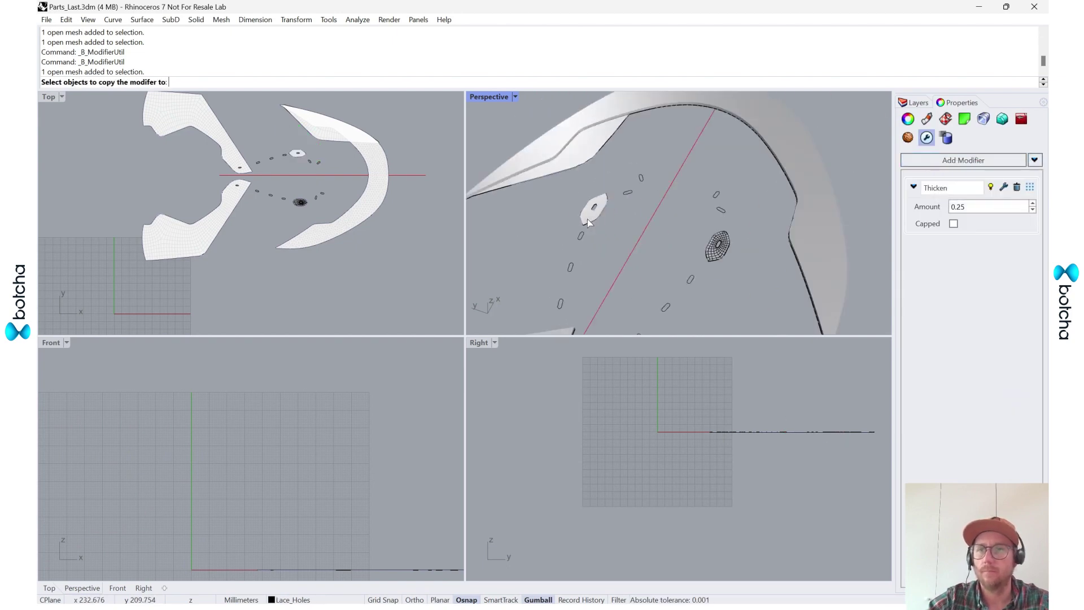
scroll(745, 262, "up", 3)
left_click(687, 242)
key("Return")
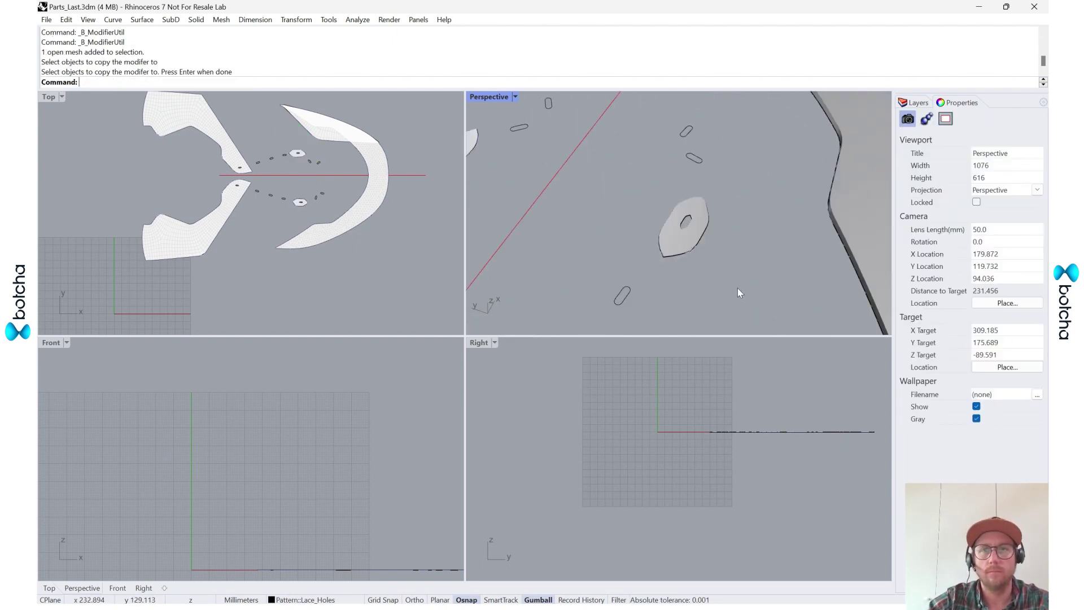
Review the thickened parts in the Perspective view and turn on the Vamp layer.
right_click_drag(689, 245, 715, 226)
scroll(735, 240, "down", 2)
scroll(757, 258, "down", 4)
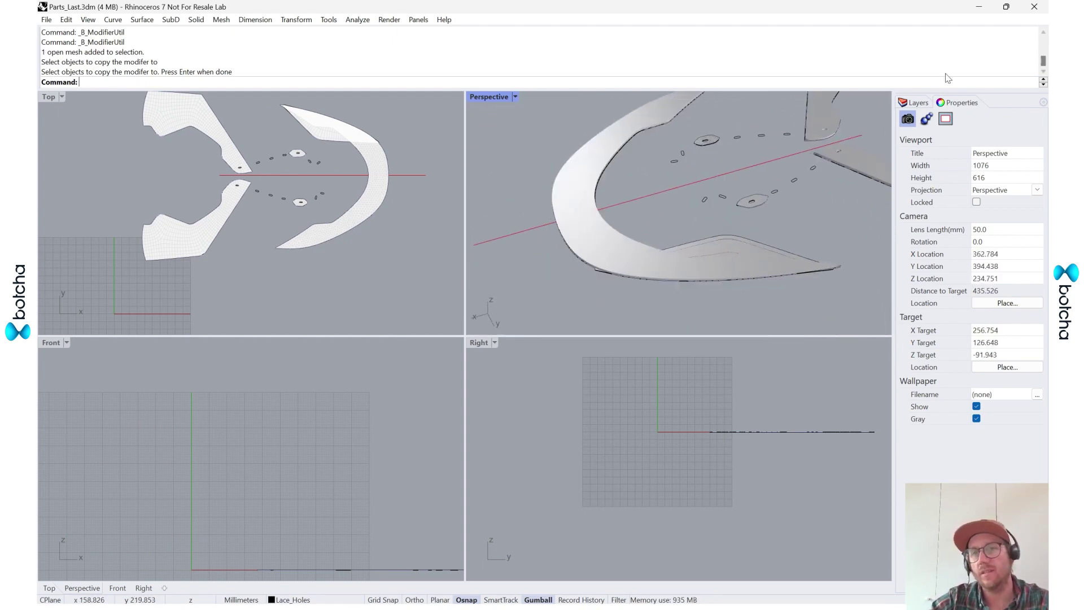
left_click(918, 102)
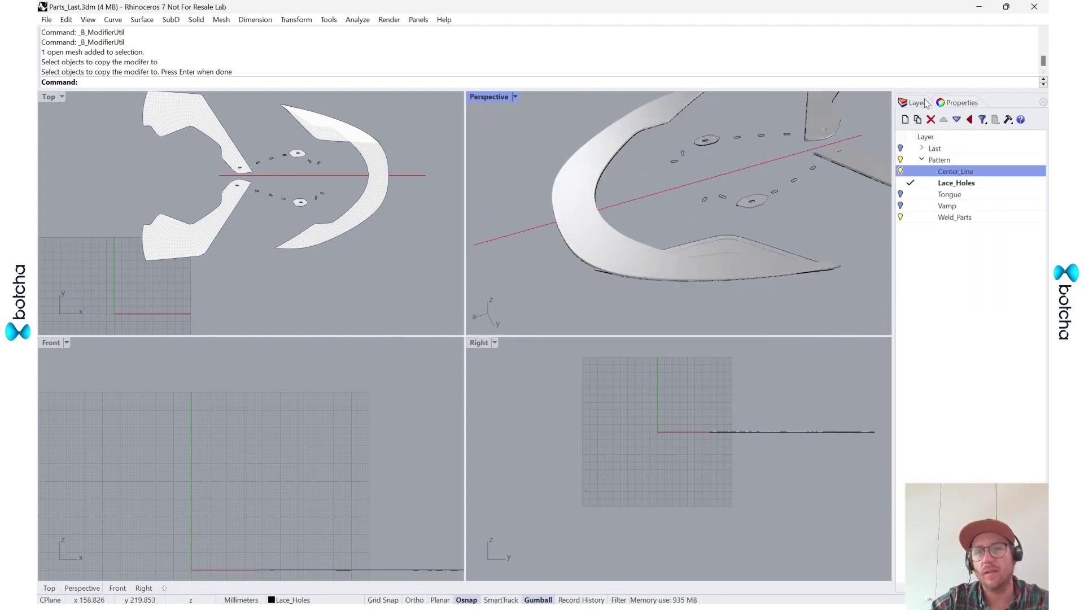
left_click(901, 206)
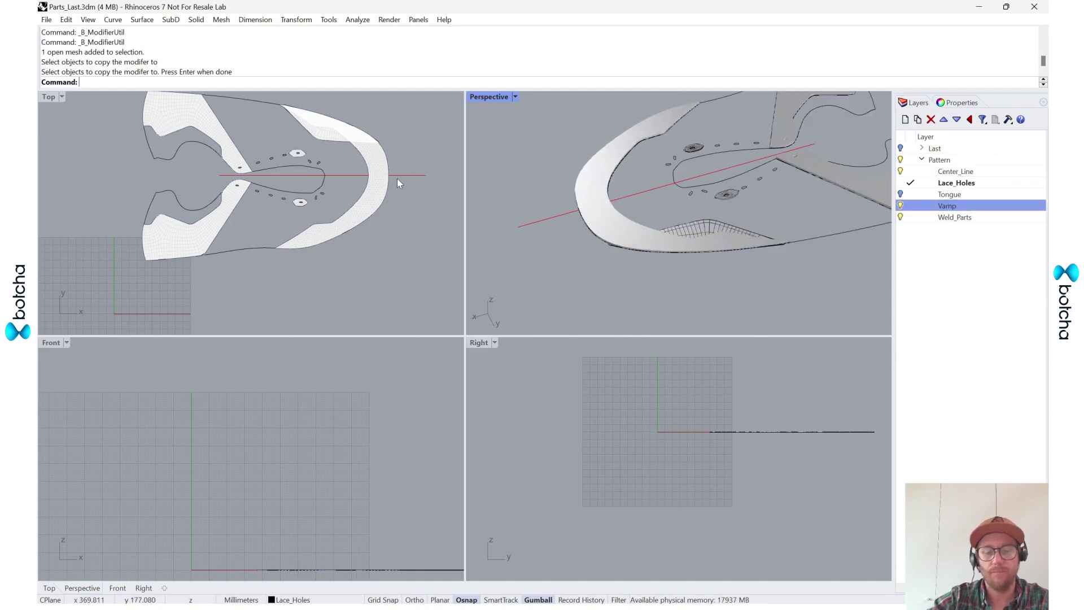
Show the hidden vamp mesh and inspect it beneath the weld parts in the Perspective view.
key("Return")
right_click_drag(600, 195, 685, 271)
scroll(743, 227, "up", 5)
scroll(642, 232, "down", 4)
right_click_drag(596, 279, 680, 150)
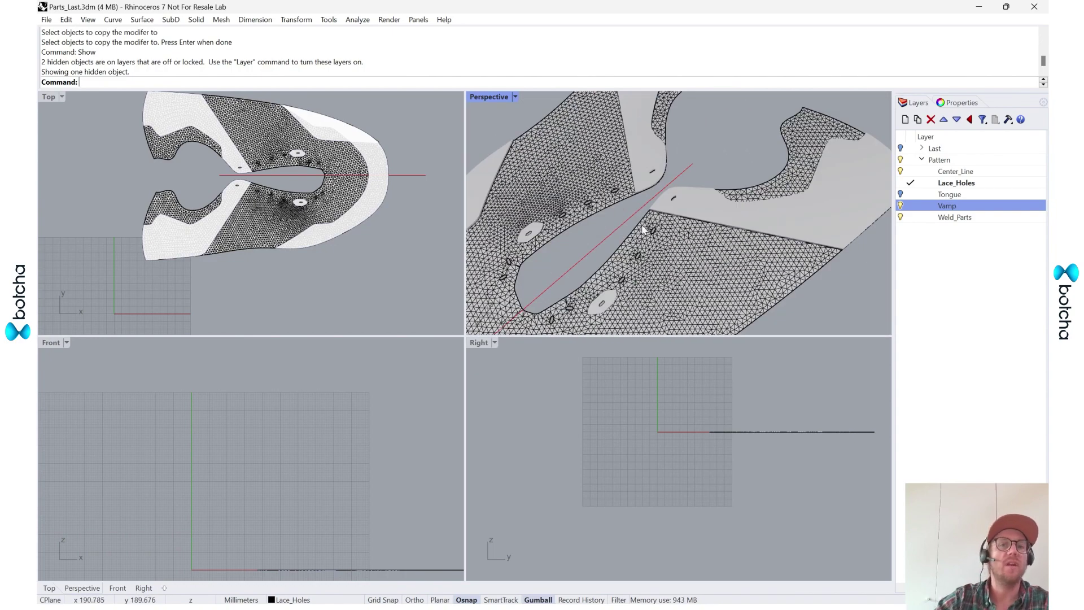
scroll(642, 226, "down", 8)
right_click_drag(731, 253, 745, 184)
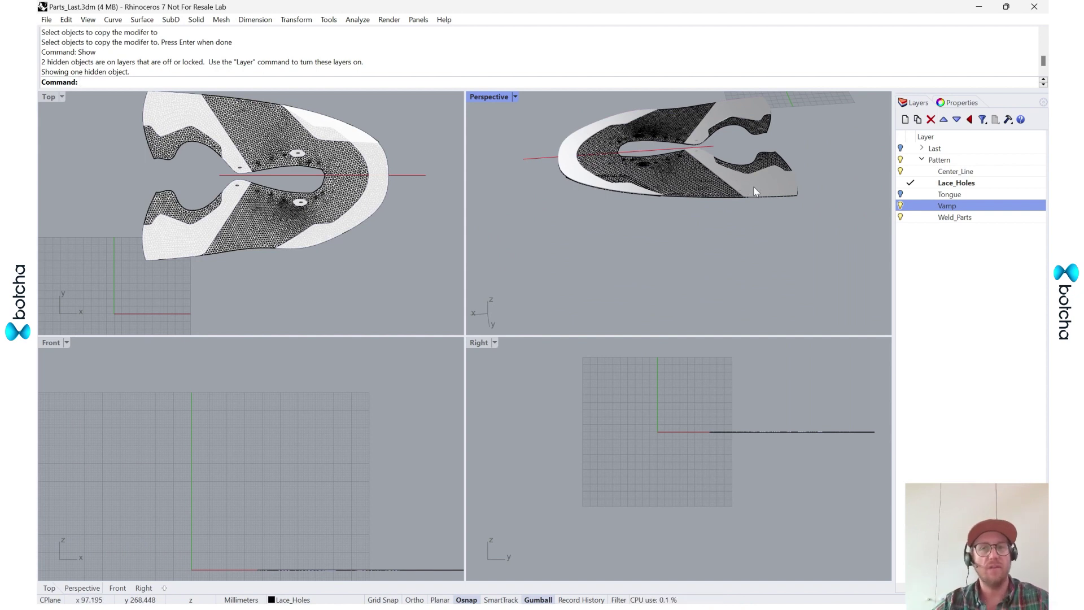
right_click_drag(772, 226, 706, 262)
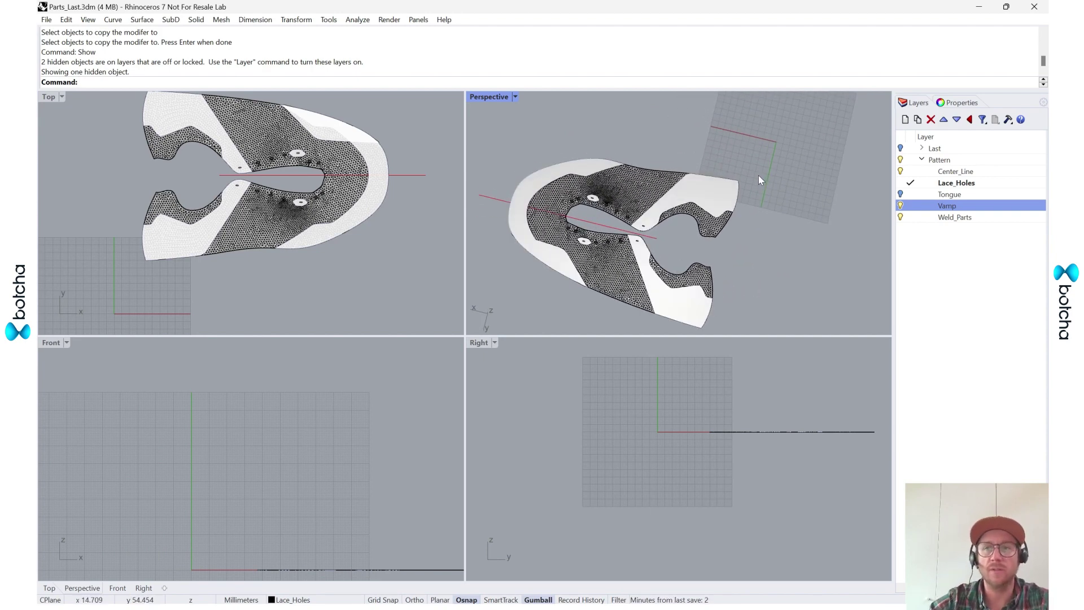
type("B_Uv")
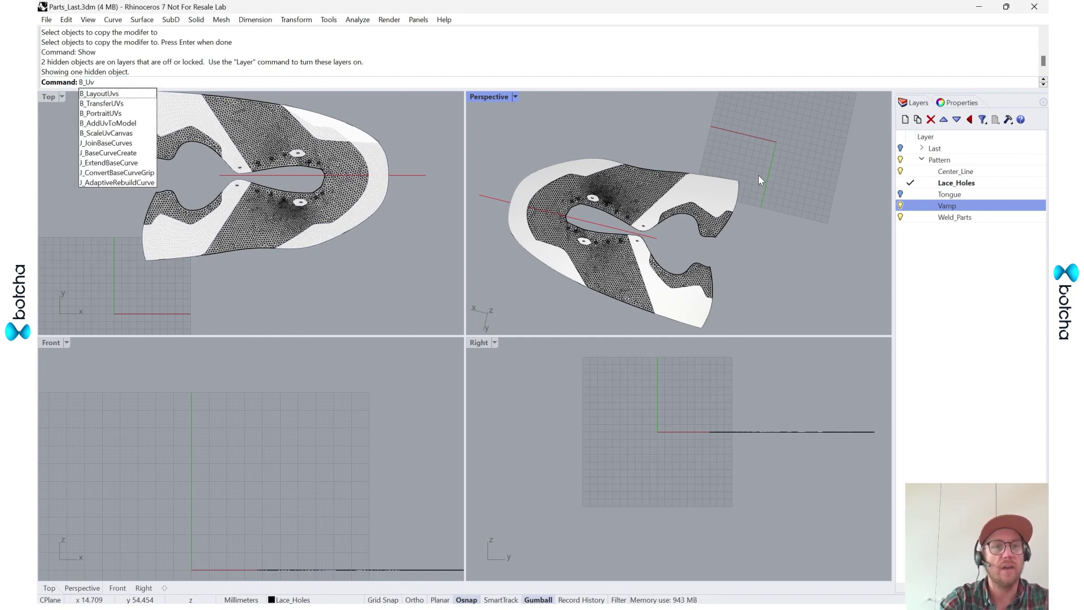
key("BackSpace")
key("BackSpace")
key("BackSpace")
key("BackSpace")
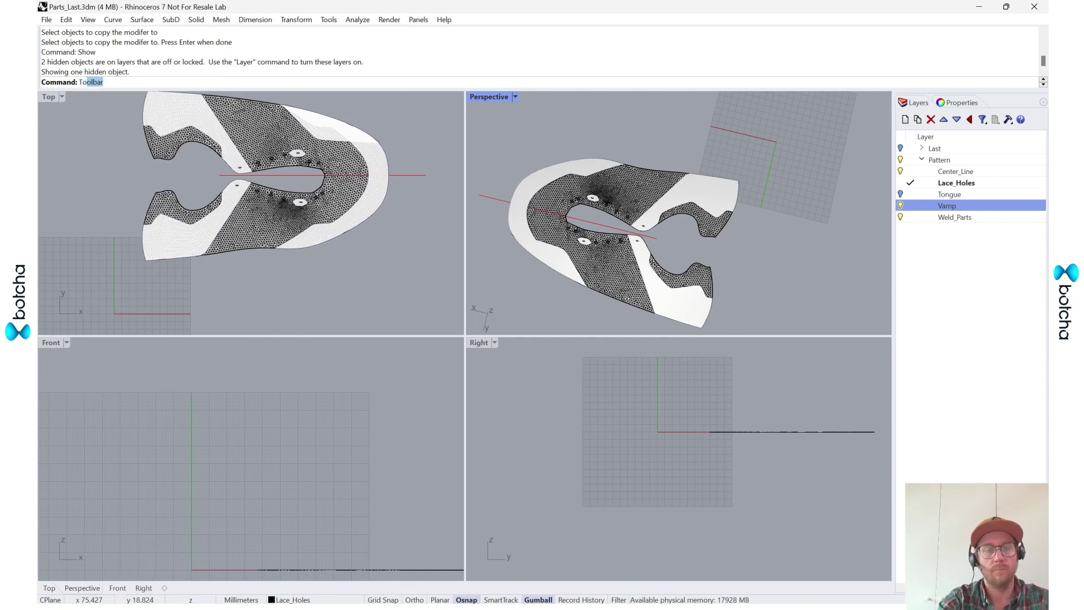
Display the Botcha 3D toolbar and open its UV editor, placed clear of the toe area in the Perspective view.
type("Tool")
key("Return")
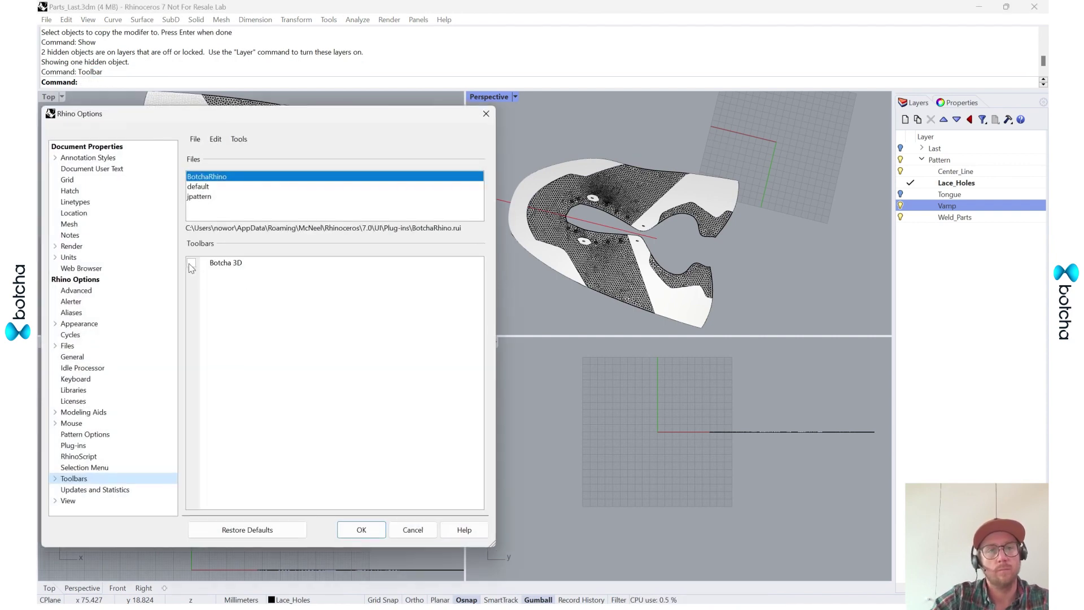
left_click(192, 263)
left_click(383, 539)
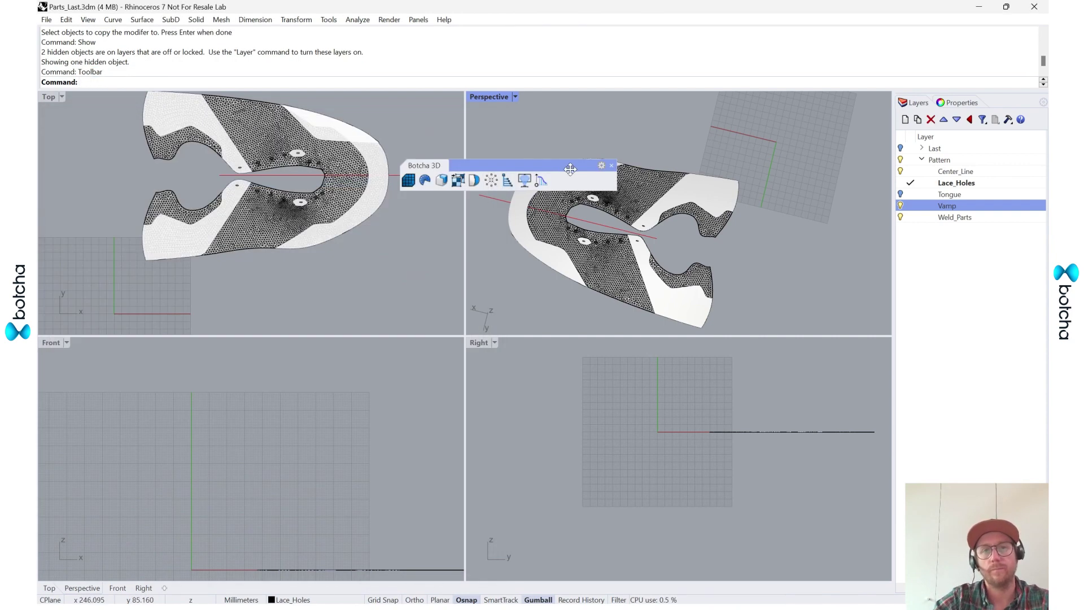
left_click_drag(571, 169, 622, 102)
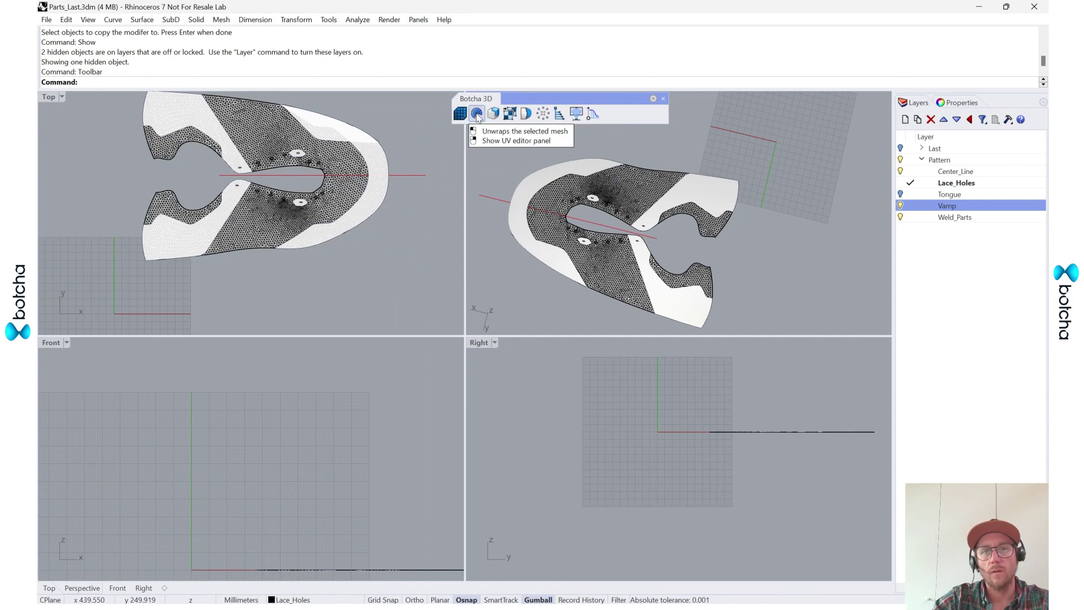
right_click(477, 116)
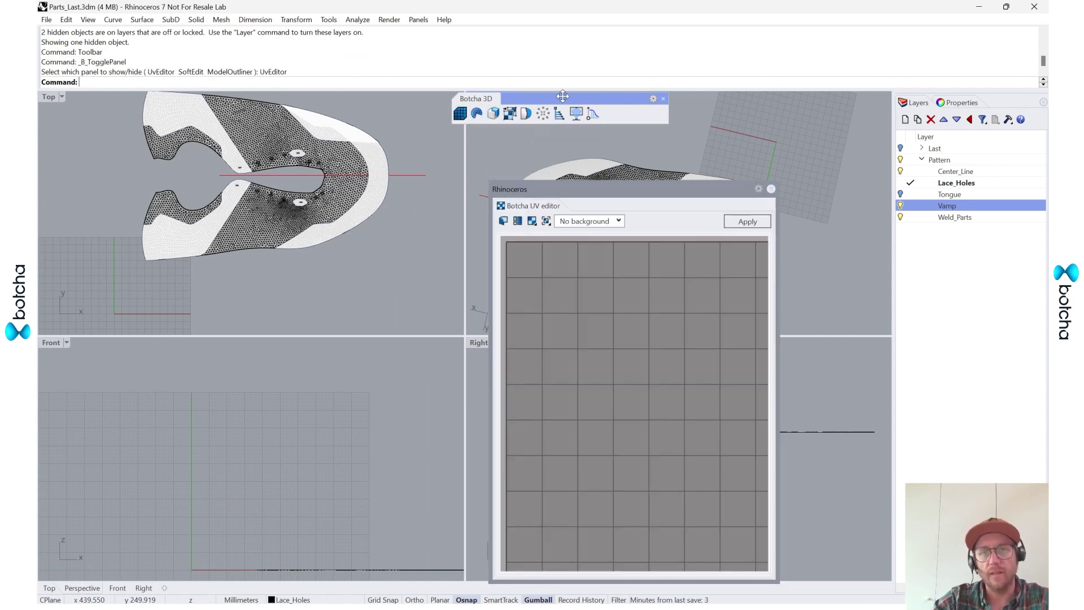
left_click_drag(632, 189, 791, 204)
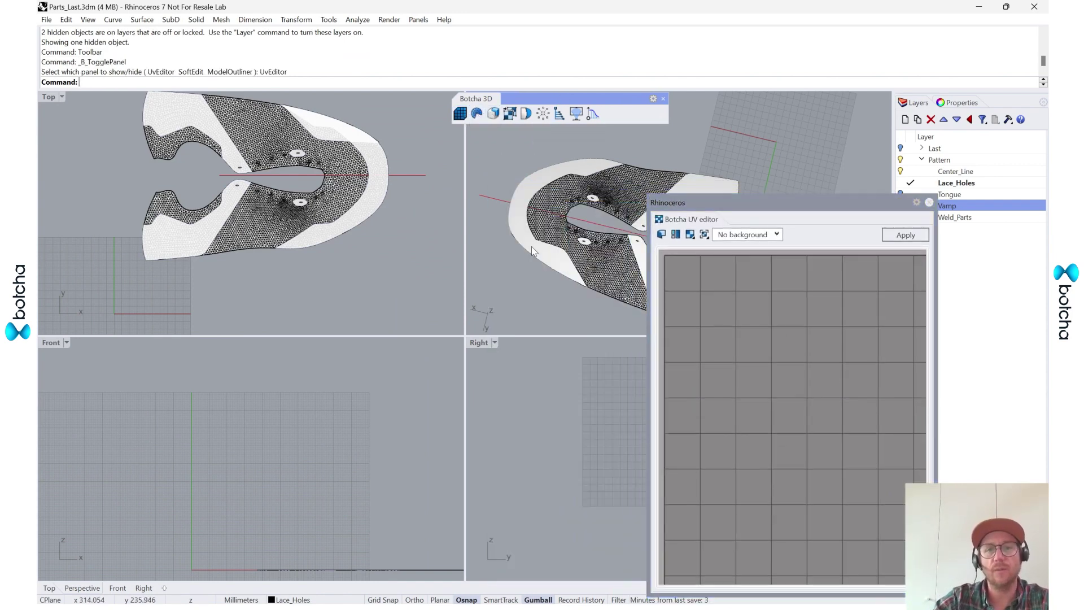
Try unwrapping the toe weld mesh in the UV editor, then clear the selection.
scroll(556, 182, "up", 3)
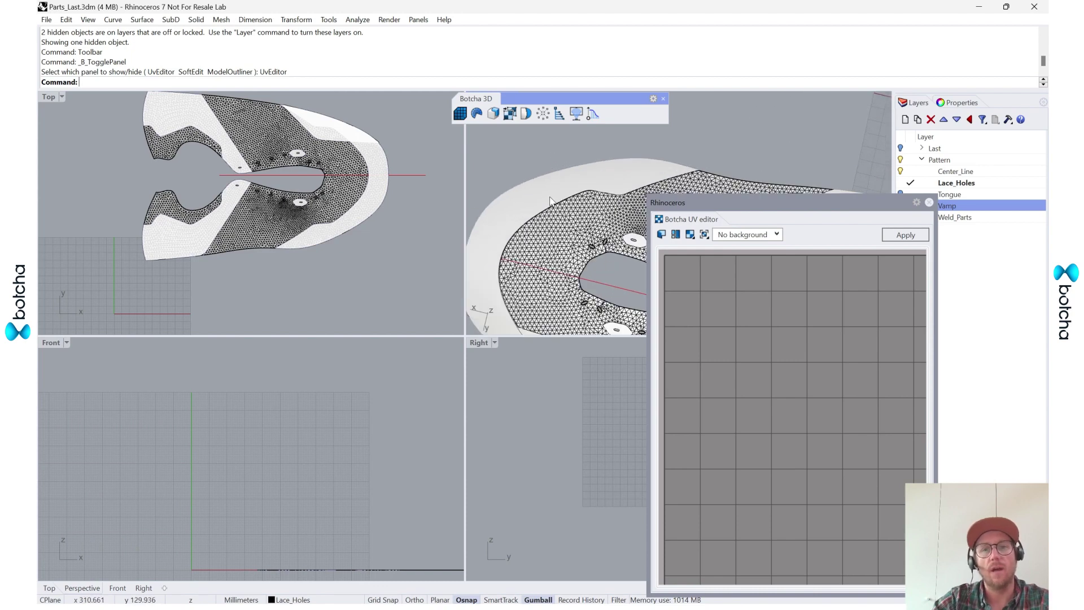
left_click(550, 199)
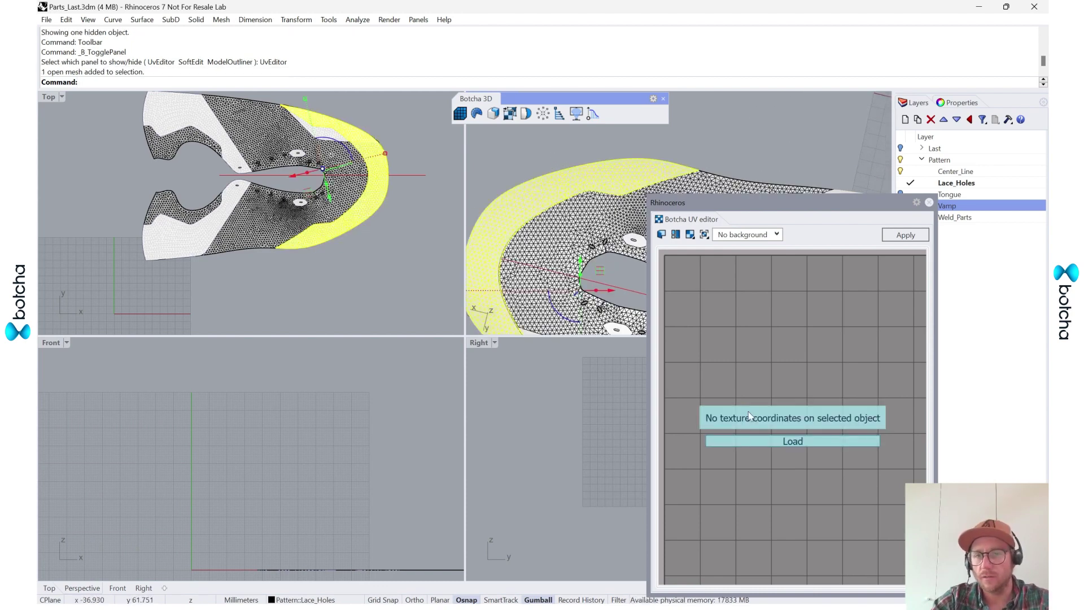
left_click(663, 235)
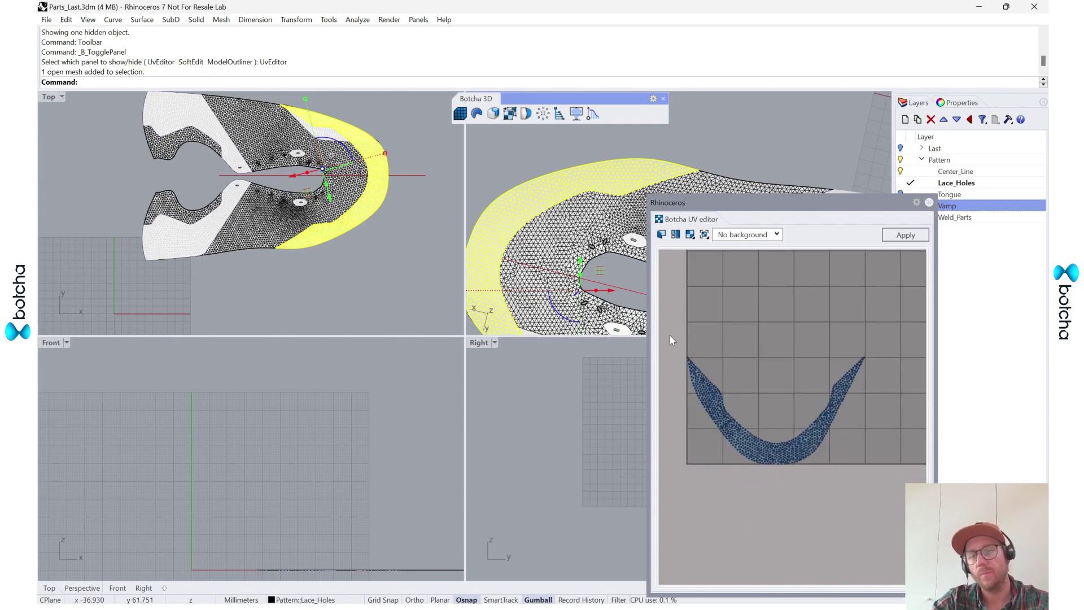
scroll(415, 183, "down", 6)
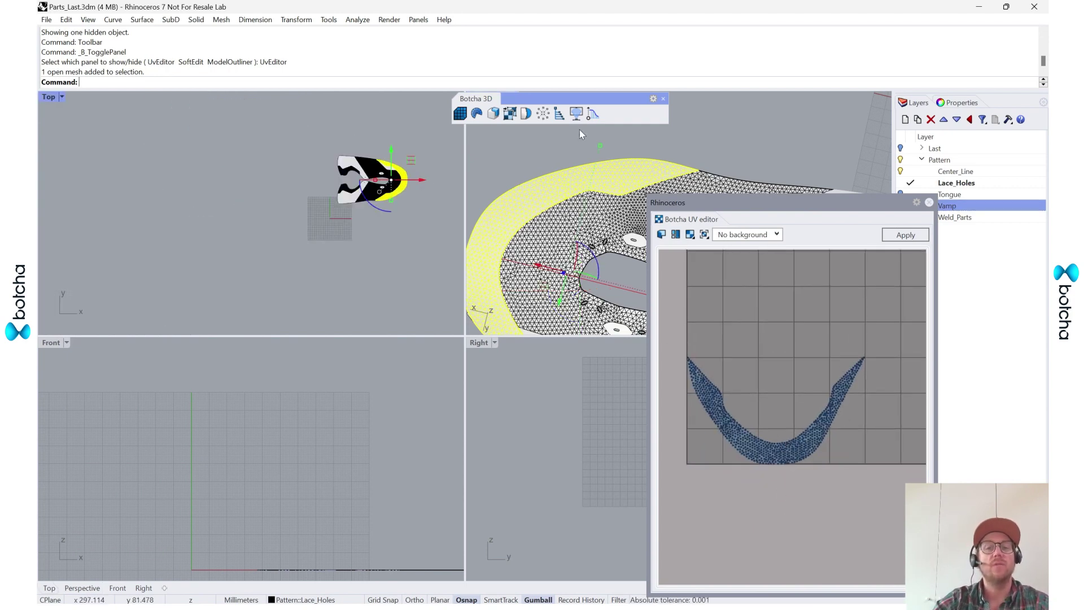
scroll(644, 158, "down", 3)
scroll(735, 158, "up", 8)
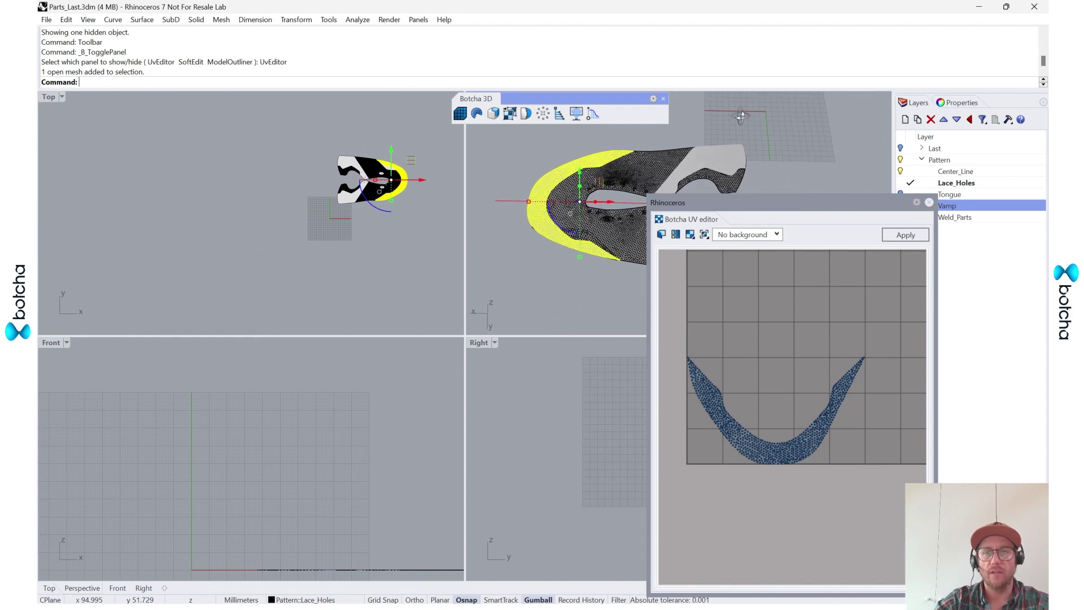
key("Escape")
Unwrap the vamp mesh in the UV editor, apply the texture coordinates and close the editor.
left_click(671, 162)
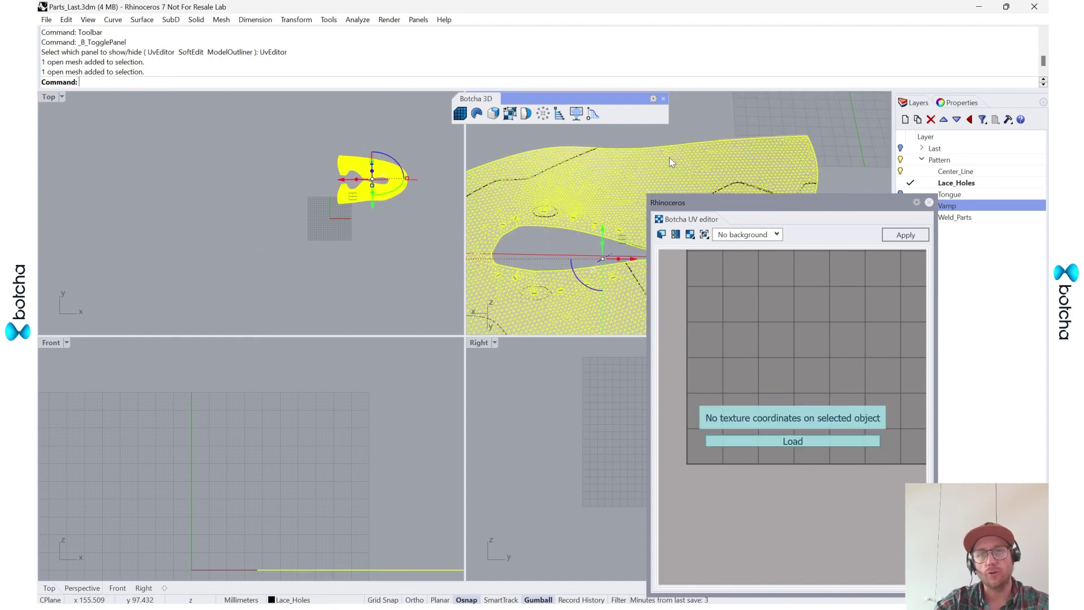
left_click(662, 234)
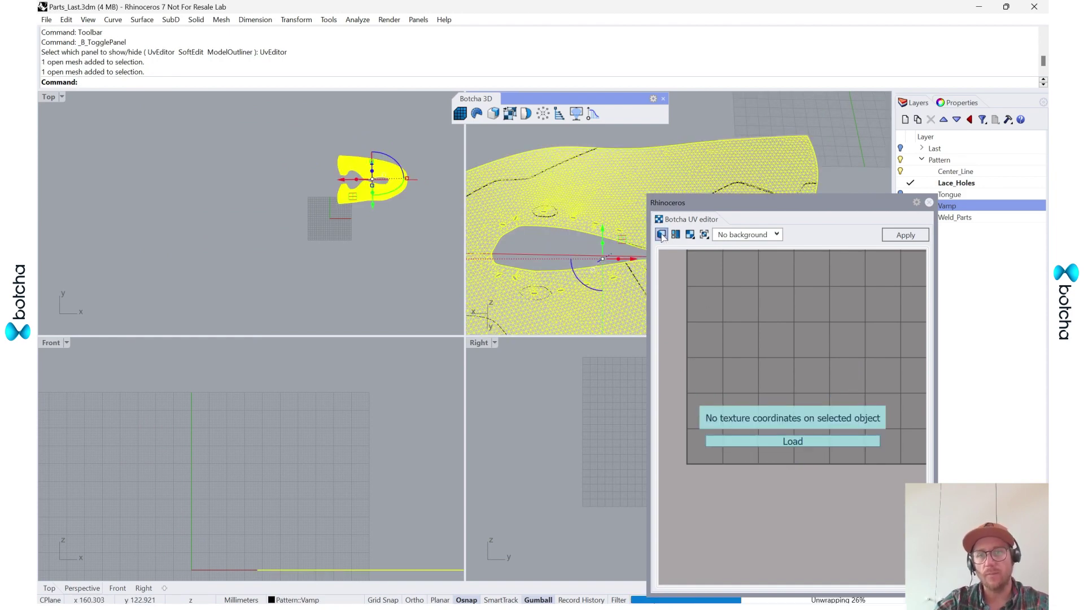
scroll(733, 383, "up", 5)
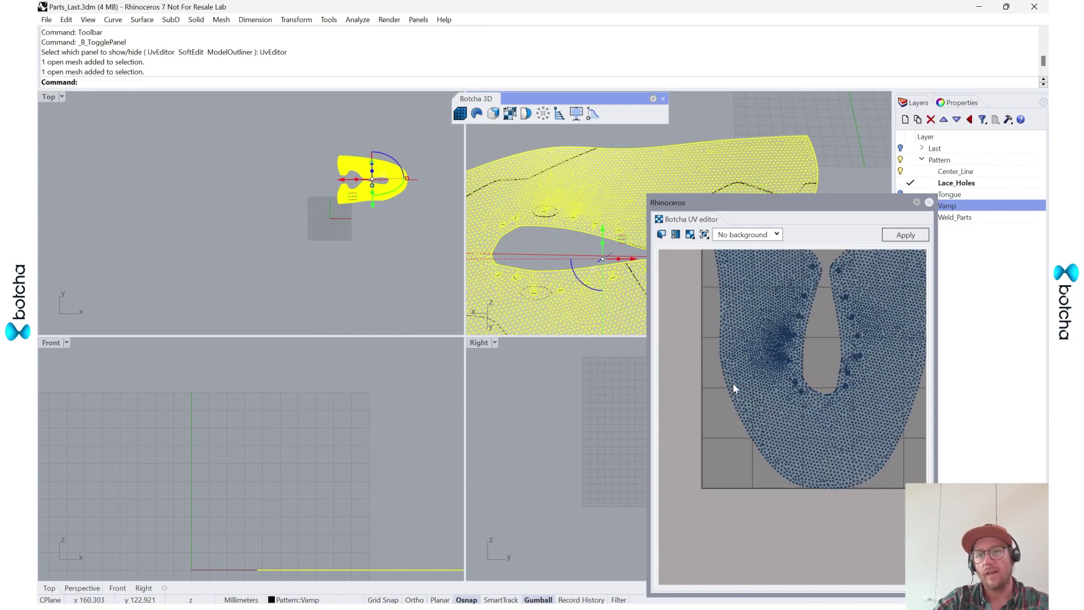
scroll(788, 449, "down", 3)
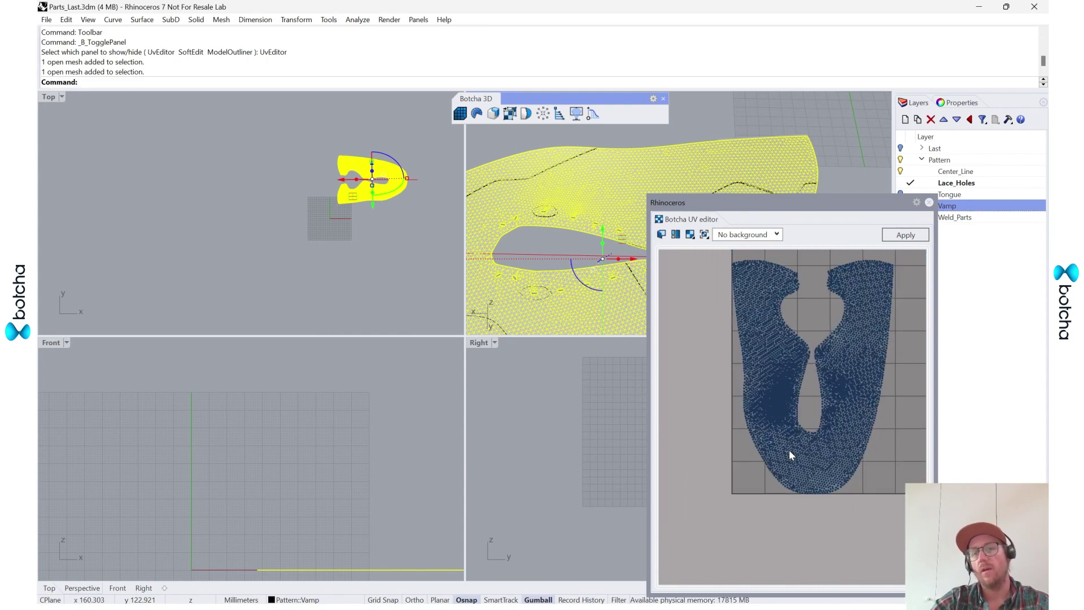
left_click(906, 235)
left_click(929, 202)
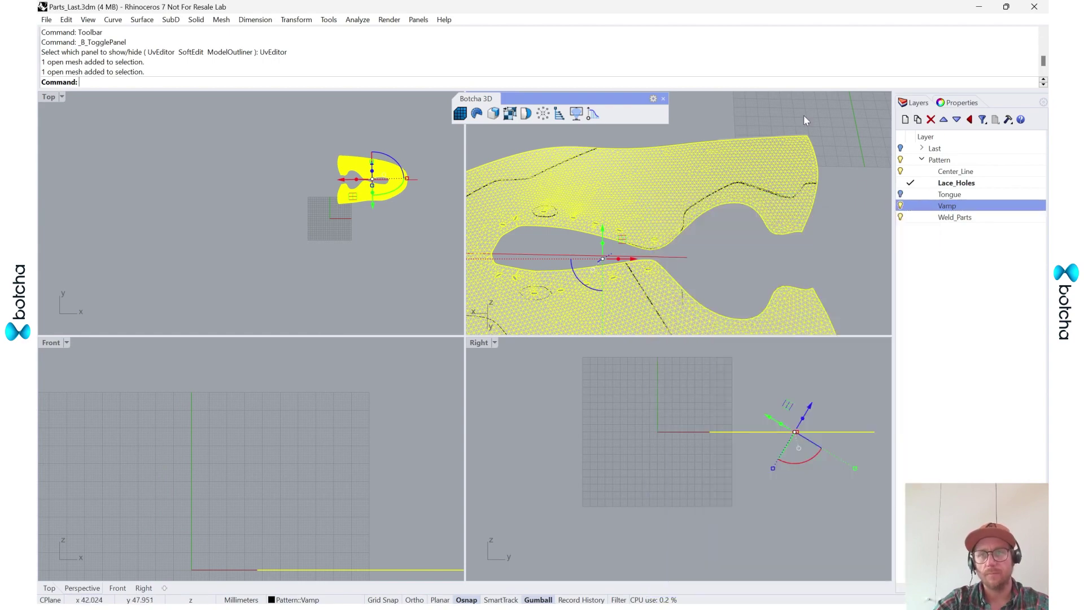
Deselect the vamp mesh and move the Botcha 3D toolbar into the Top viewport.
left_click(804, 114)
scroll(777, 209, "up", 5)
scroll(765, 208, "down", 10)
right_click_drag(812, 219, 791, 240)
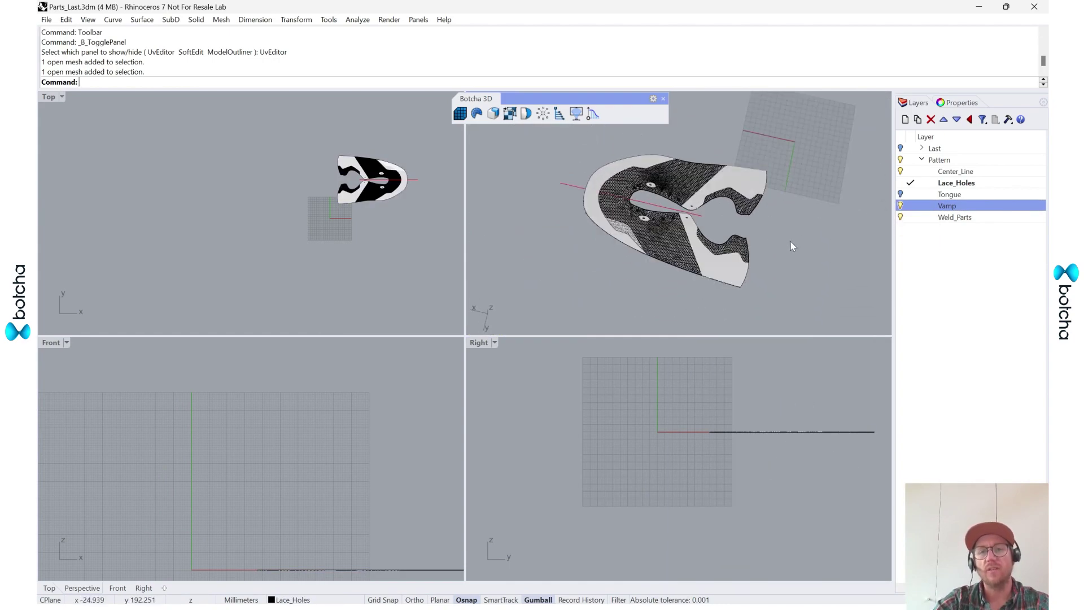
scroll(612, 233, "up", 5)
right_click_drag(628, 232, 595, 221)
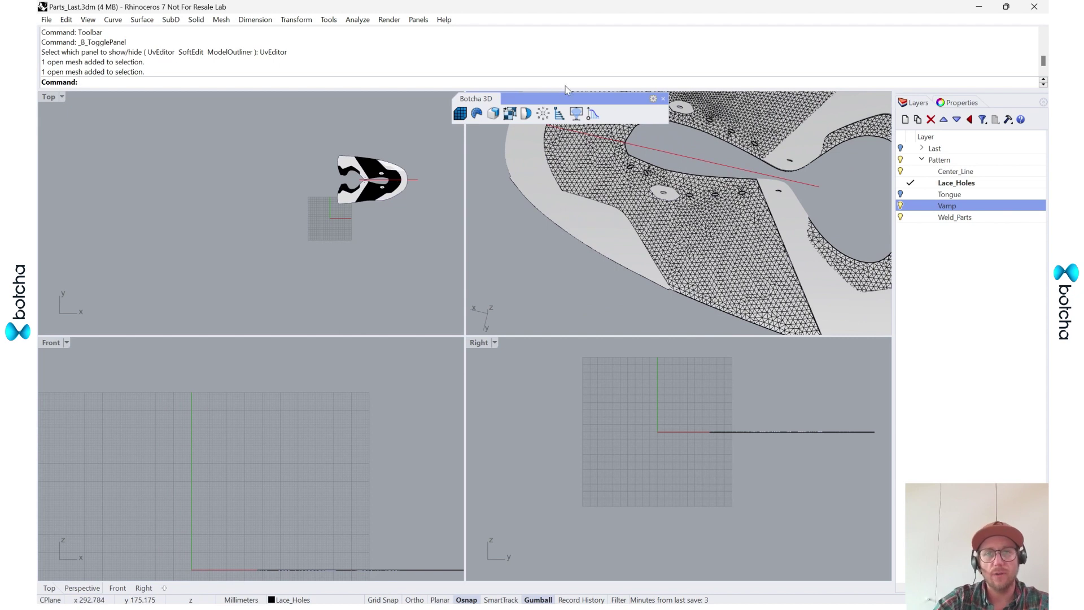
left_click_drag(565, 98, 210, 144)
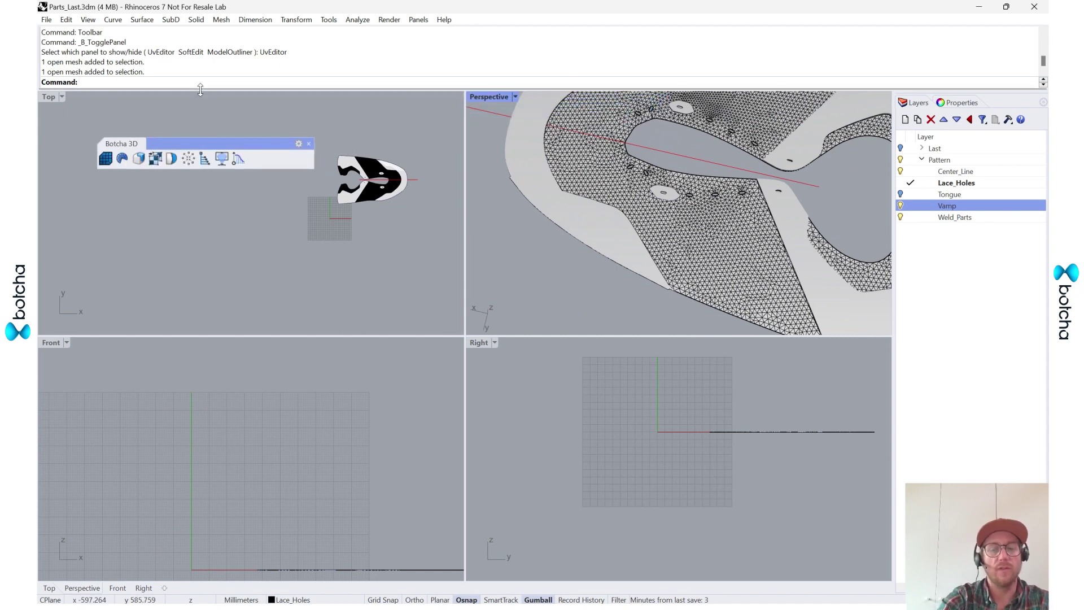
Run B_TransferUVs and pick the vamp mesh as the source.
type("B")
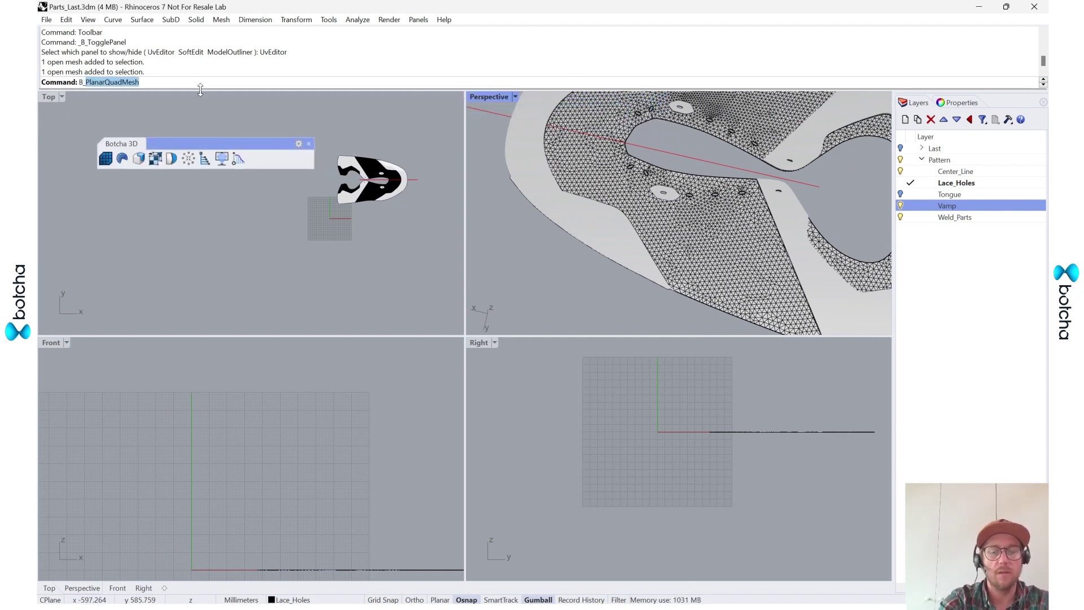
type("_Uv")
key("Down")
key("Return")
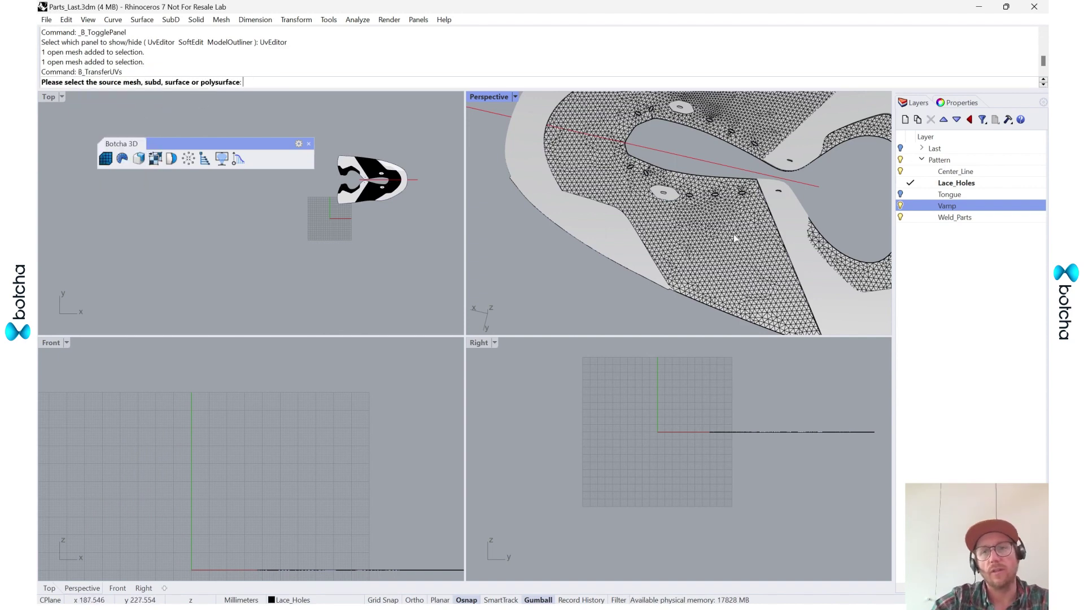
scroll(676, 247, "down", 8)
left_click(645, 281)
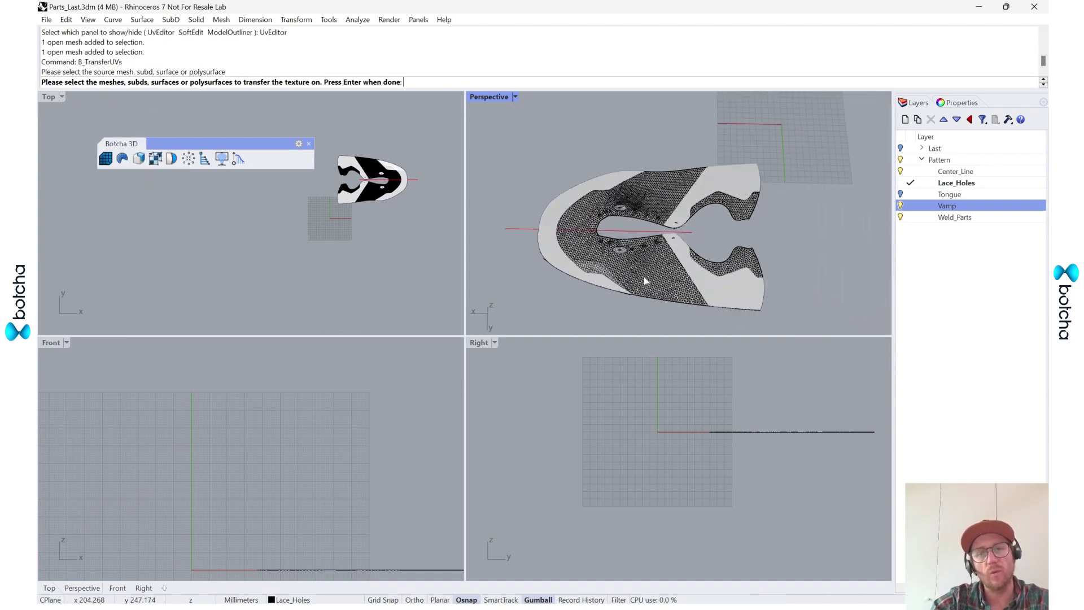
Add both side weld meshes and both small lace-hole meshes as targets for the UV transfer.
scroll(645, 221, "up", 5)
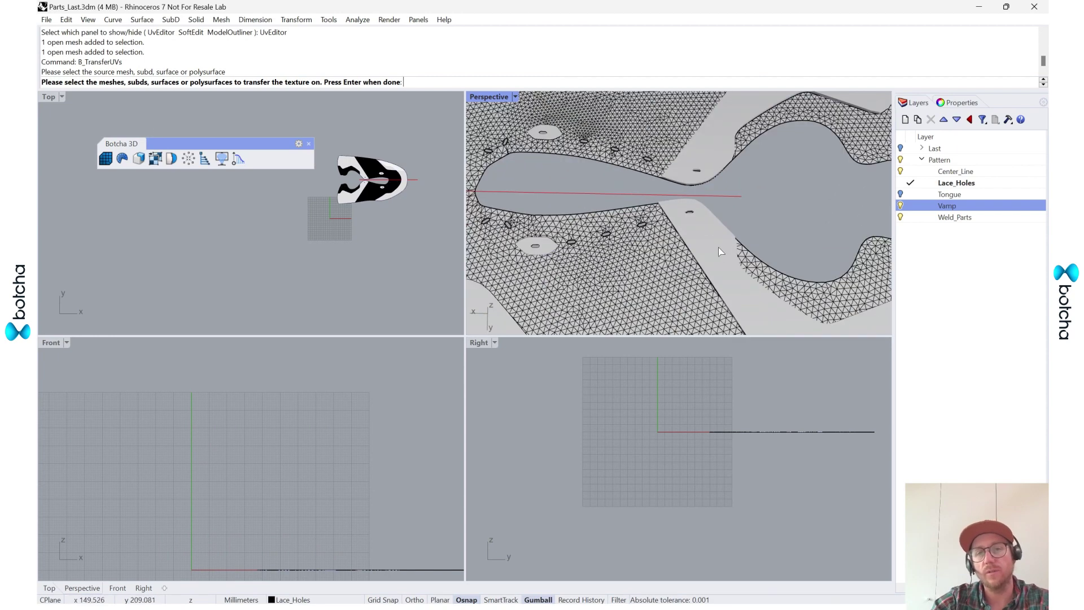
left_click(692, 216)
left_click(703, 133)
left_click(547, 141)
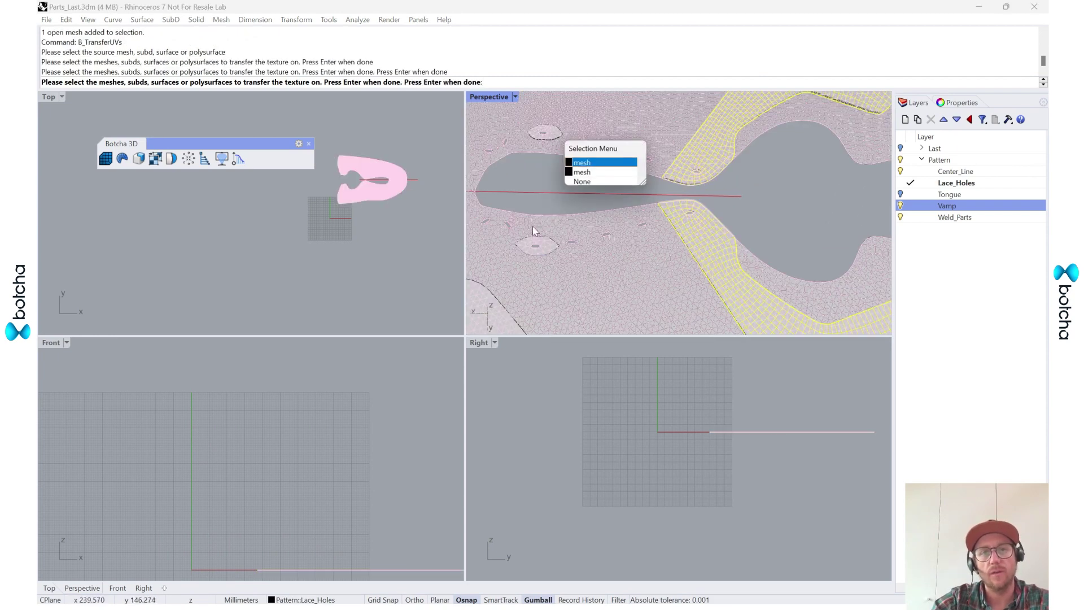
left_click(588, 172)
left_click(551, 245)
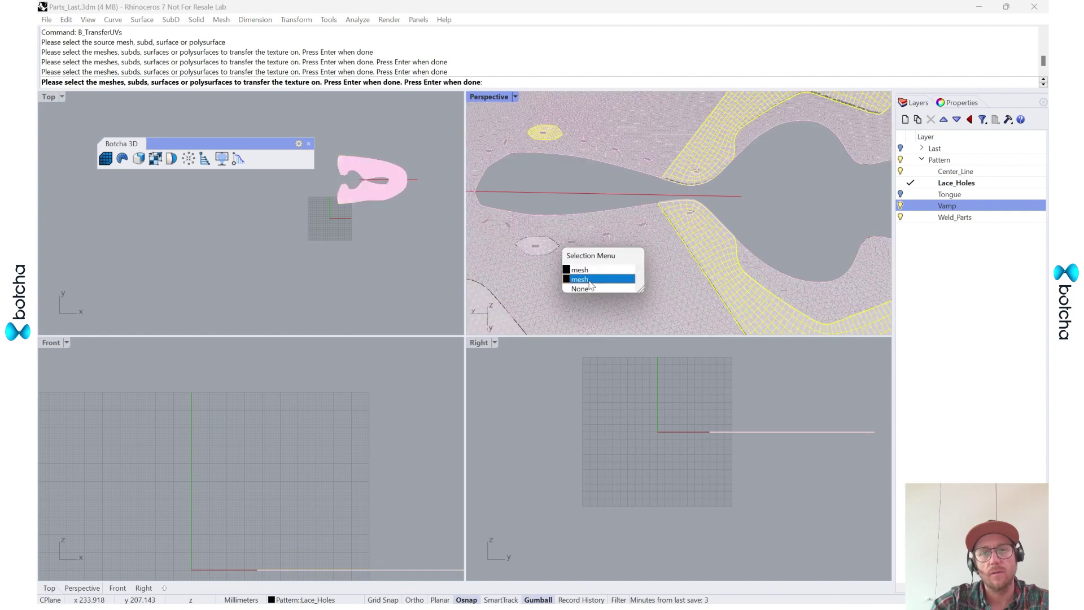
left_click(588, 280)
Add the toe weld mesh to the UV transfer targets.
scroll(591, 279, "down", 5)
scroll(607, 145, "up", 10)
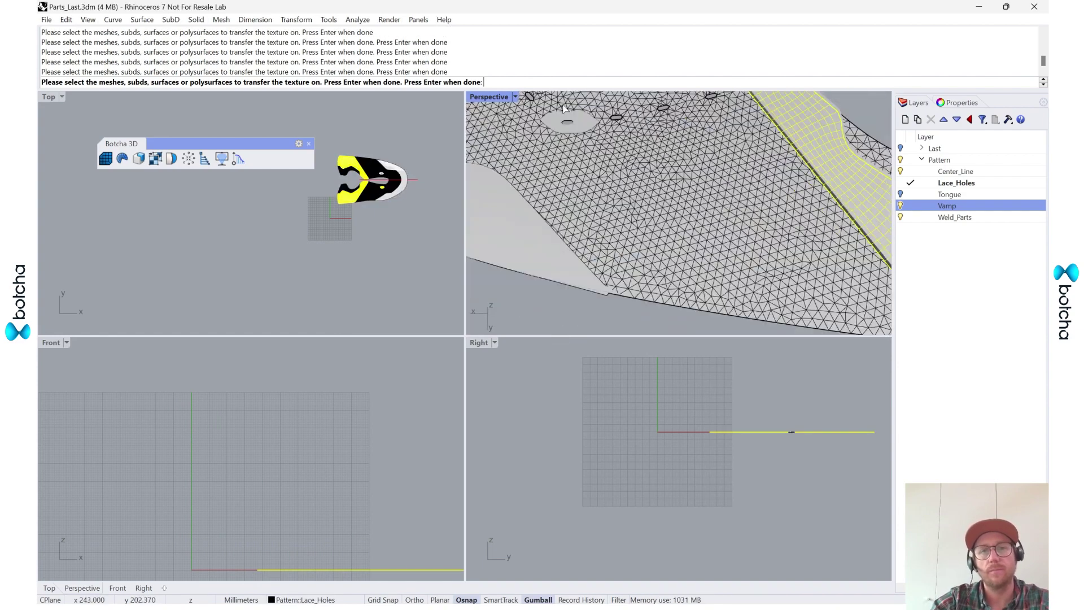
scroll(606, 144, "down", 5)
scroll(668, 189, "up", 8)
left_click(668, 188)
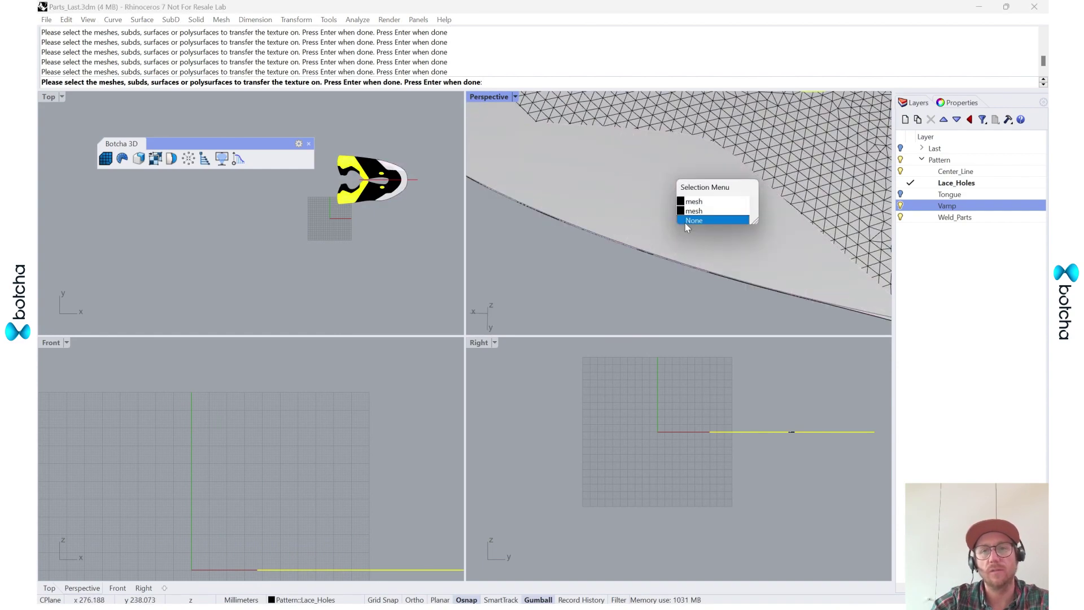
left_click(699, 202)
scroll(517, 124, "down", 3)
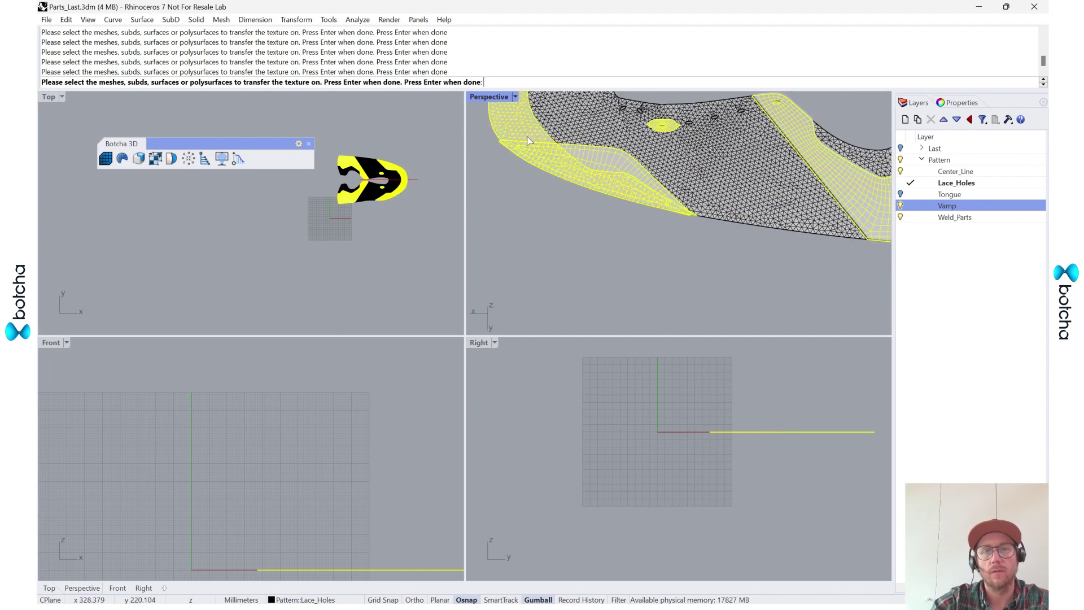
Transfer the vamp's UVs to the selected meshes using the Distance based method with a max distance of 5.00.
scroll(629, 290, "down", 4)
scroll(628, 290, "down", 2)
key("Return")
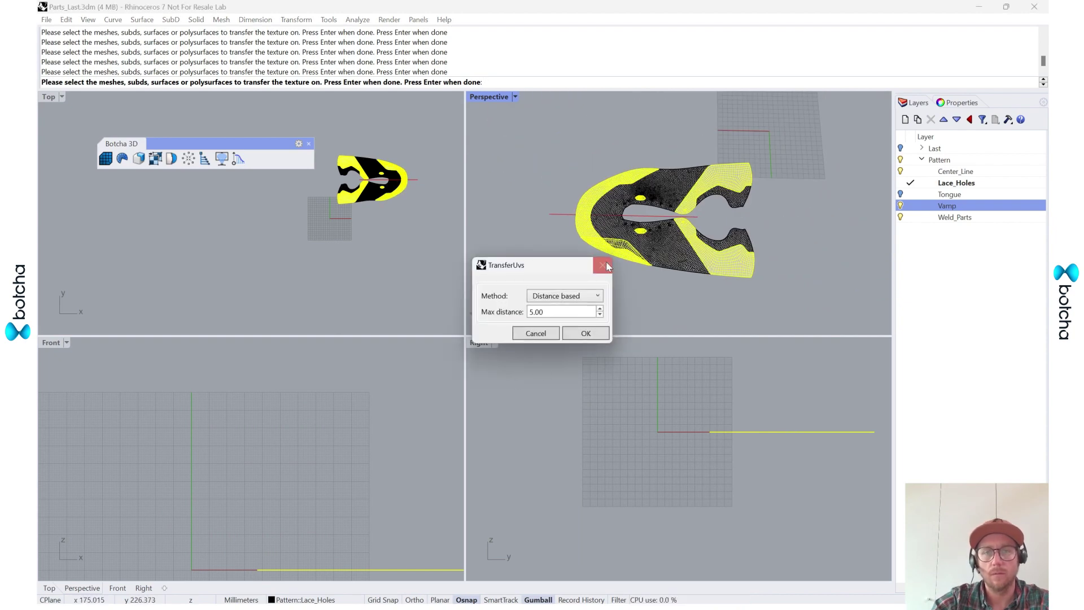
left_click(587, 296)
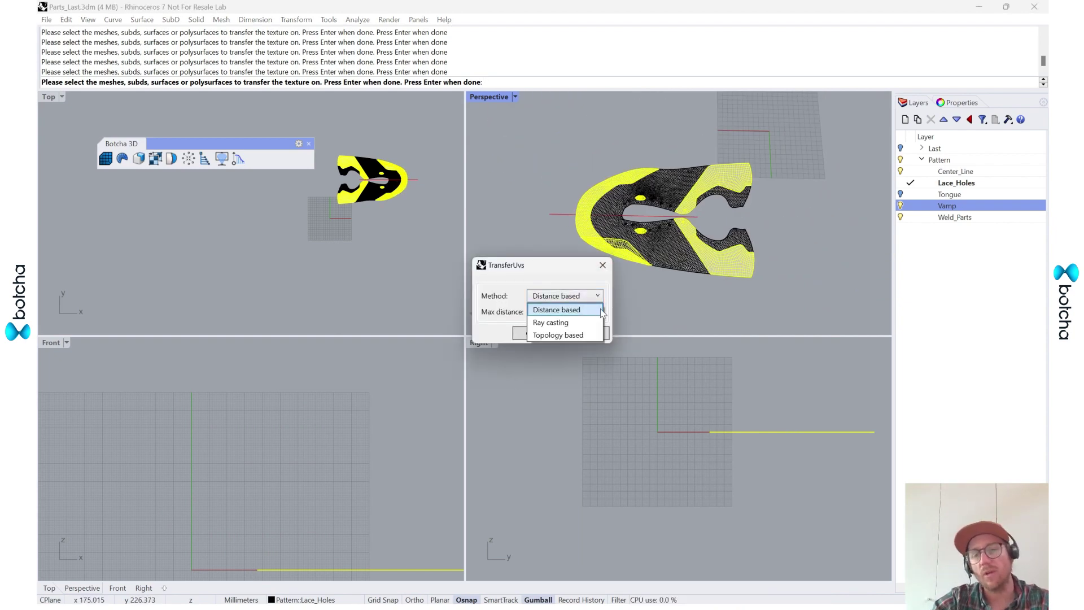
left_click(559, 310)
left_click(584, 337)
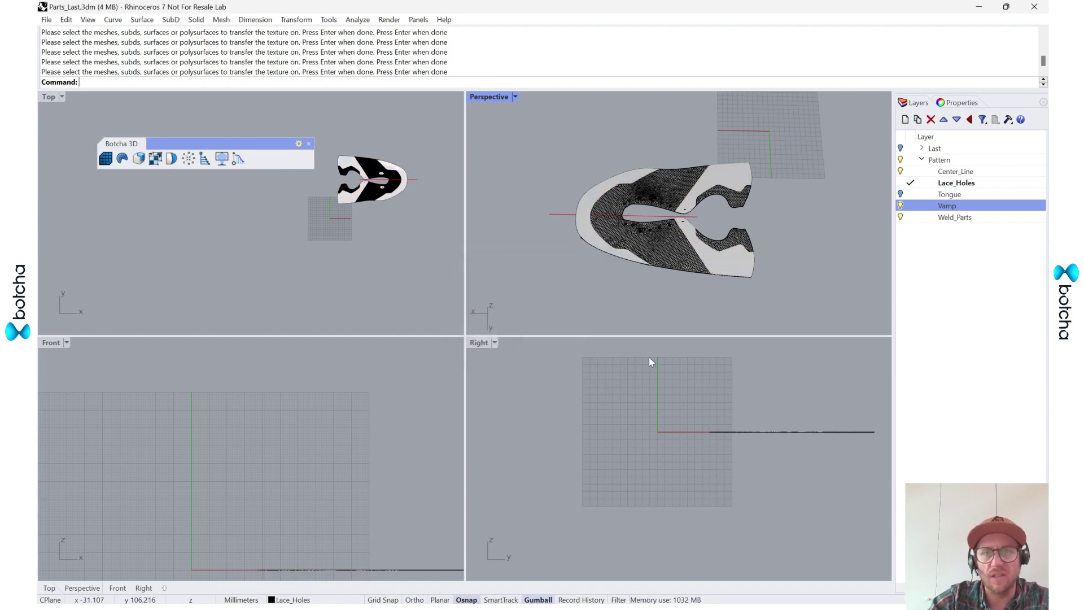
Open the UV editor and select the toe weld mesh to check its transferred UVs.
right_click_drag(639, 162, 565, 175)
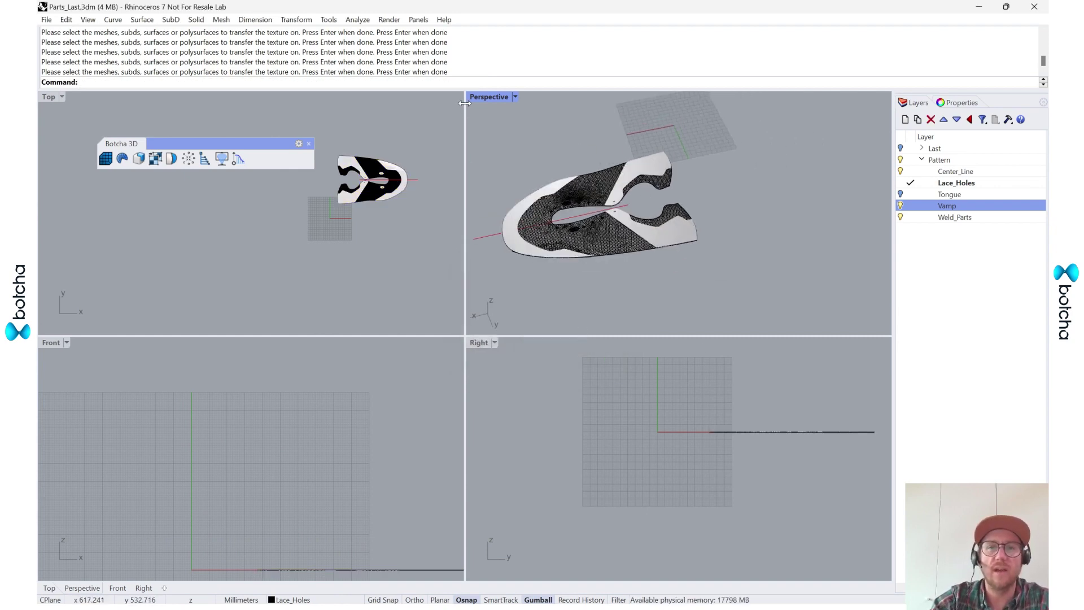
left_click(122, 159)
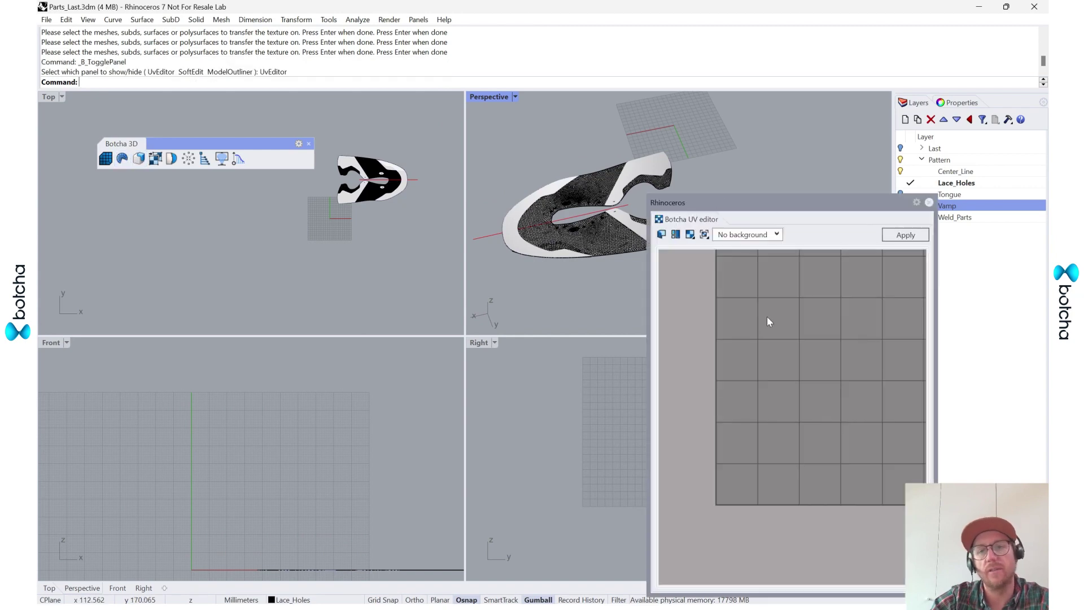
scroll(508, 250, "up", 2)
left_click(506, 249)
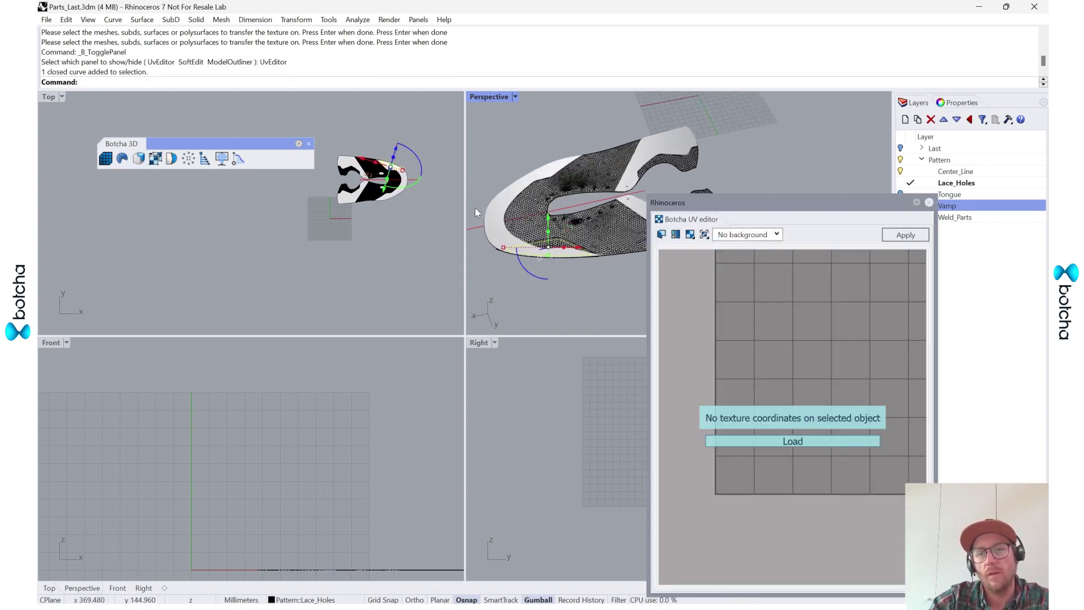
left_click(511, 239)
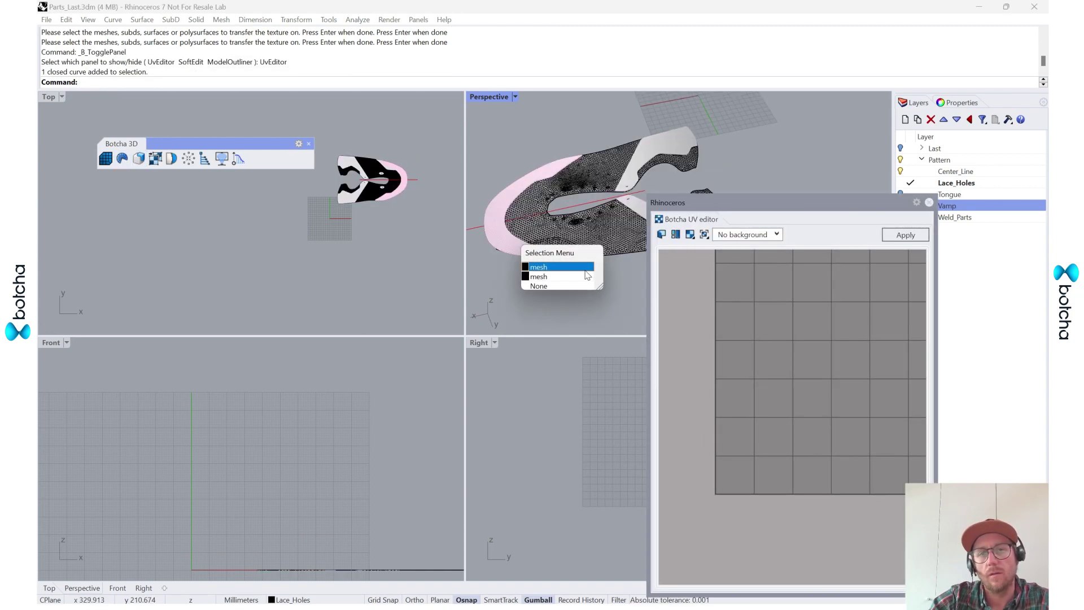
left_click(587, 275)
left_click(580, 304)
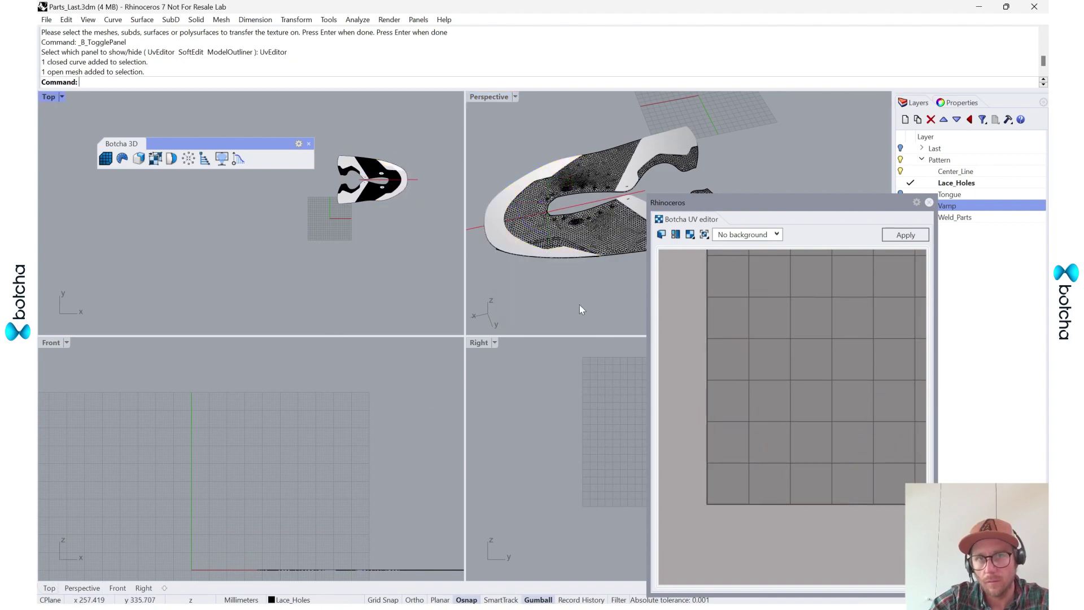
Select the small lace-hole mesh, inspect its transferred UVs in the UV editor and close the editor.
scroll(544, 246, "up", 8)
scroll(541, 246, "down", 5)
scroll(600, 207, "up", 4)
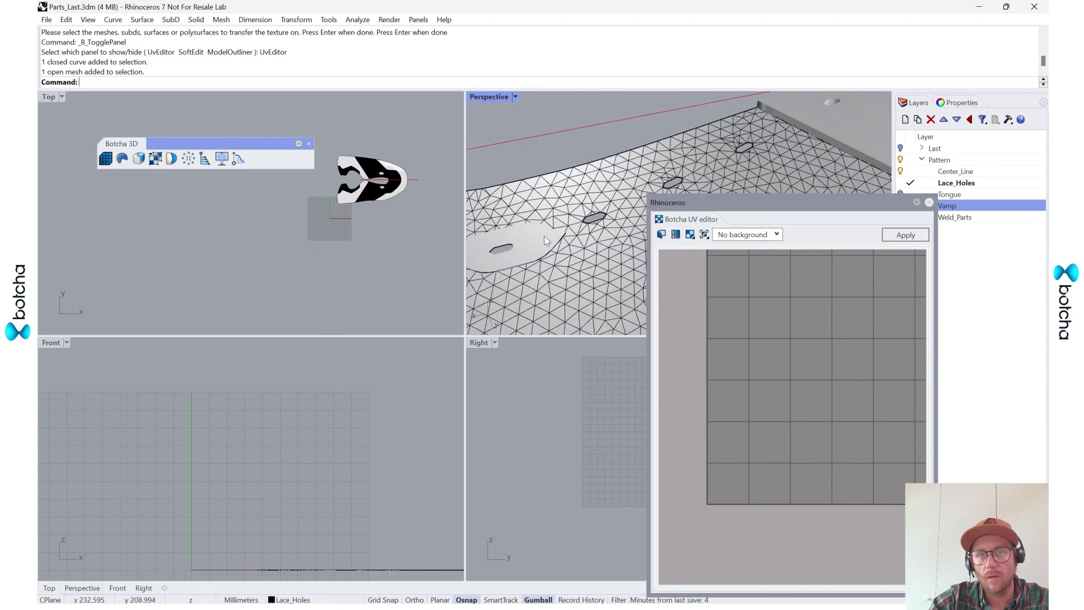
left_click(557, 249)
left_click(570, 265)
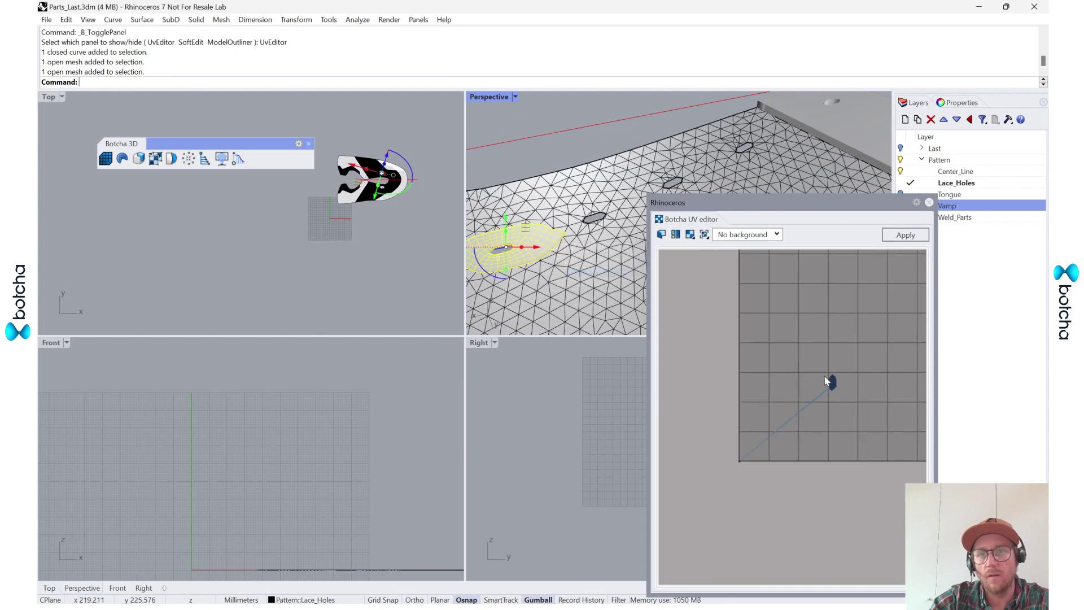
scroll(538, 186, "down", 5)
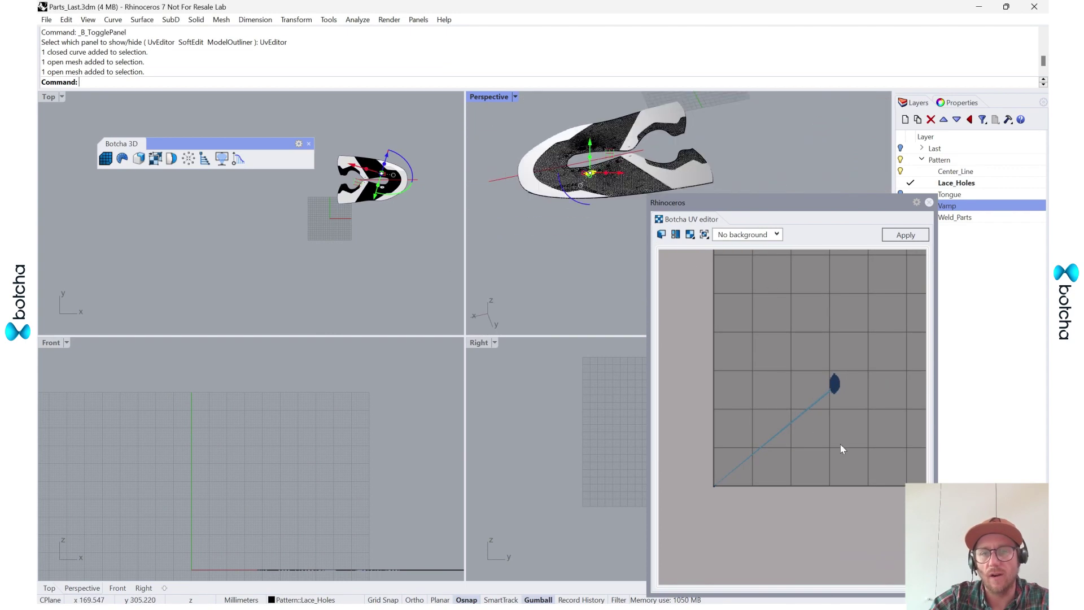
right_click_drag(875, 380, 846, 358)
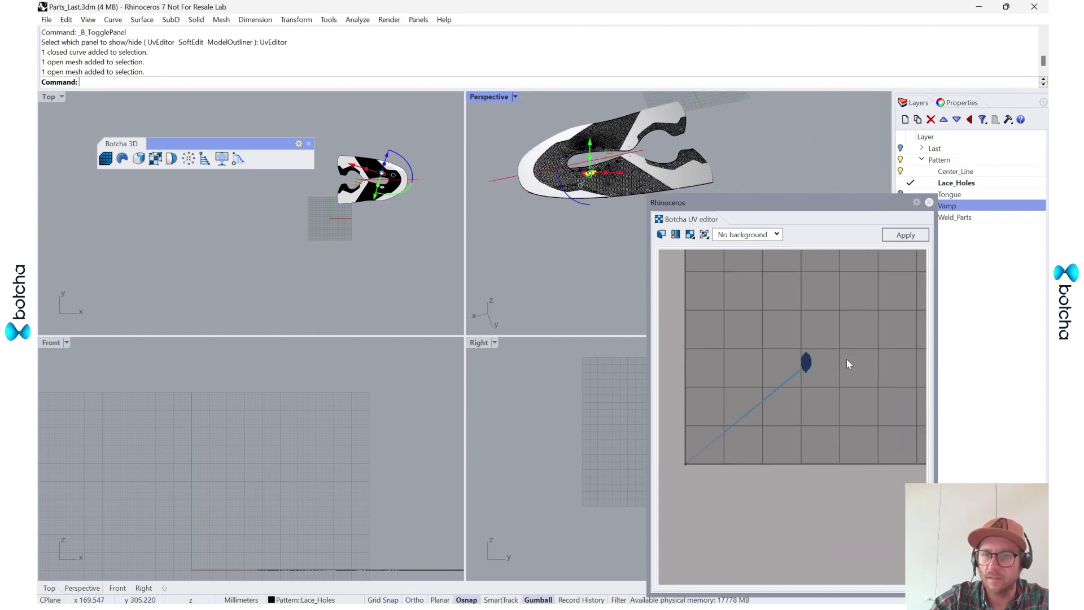
left_click(929, 203)
key("Escape")
Select the small lace-hole mesh again and examine how it sits within the vamp mesh.
scroll(643, 236, "up", 8)
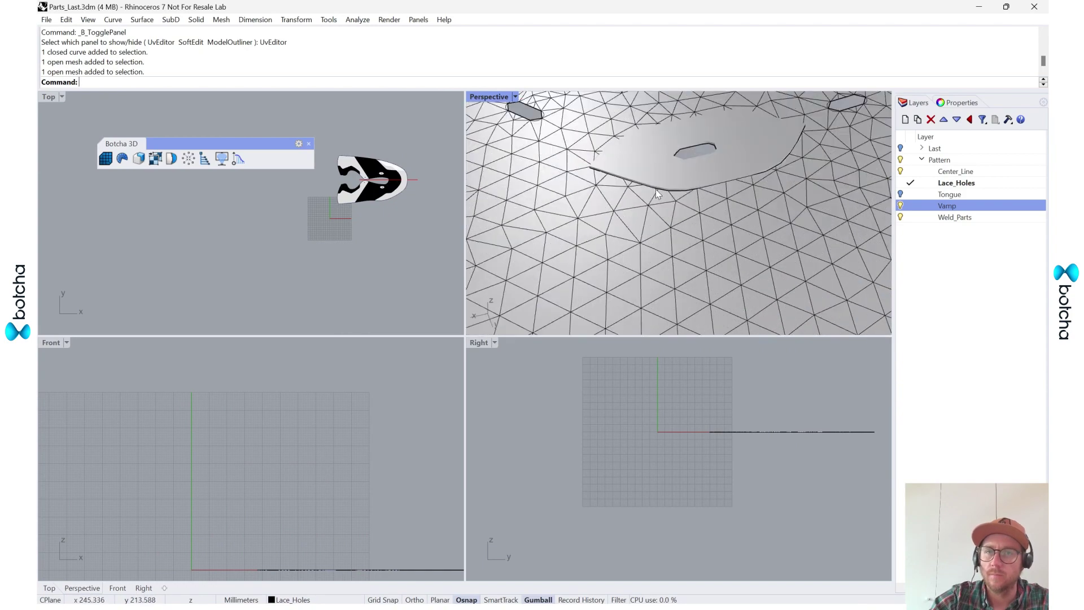
scroll(656, 189, "down", 3)
left_click(675, 185)
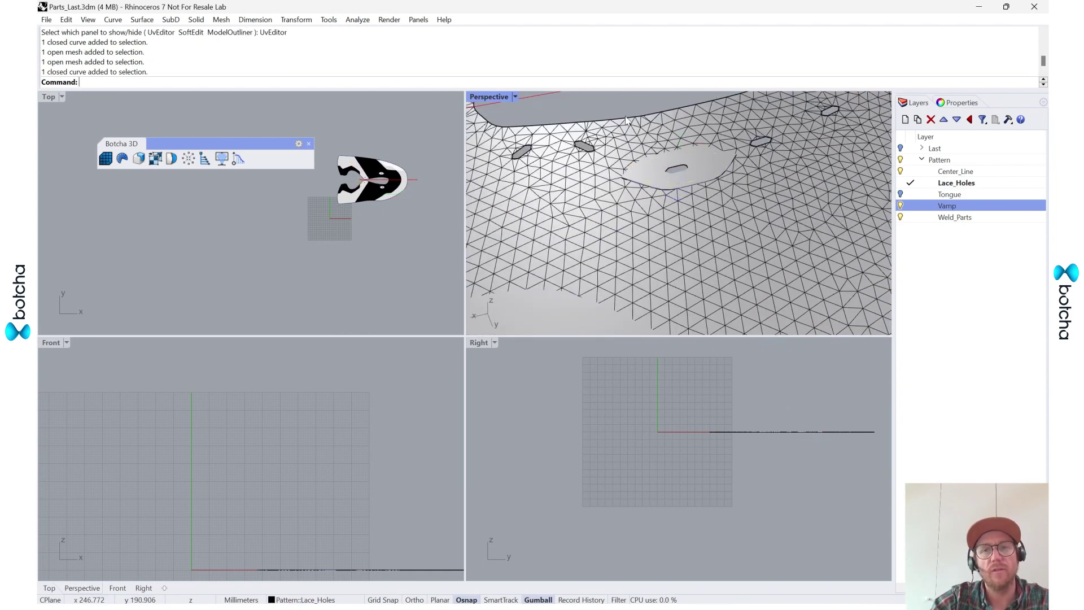
left_click(702, 163)
left_click(740, 199)
scroll(694, 213, "down", 3)
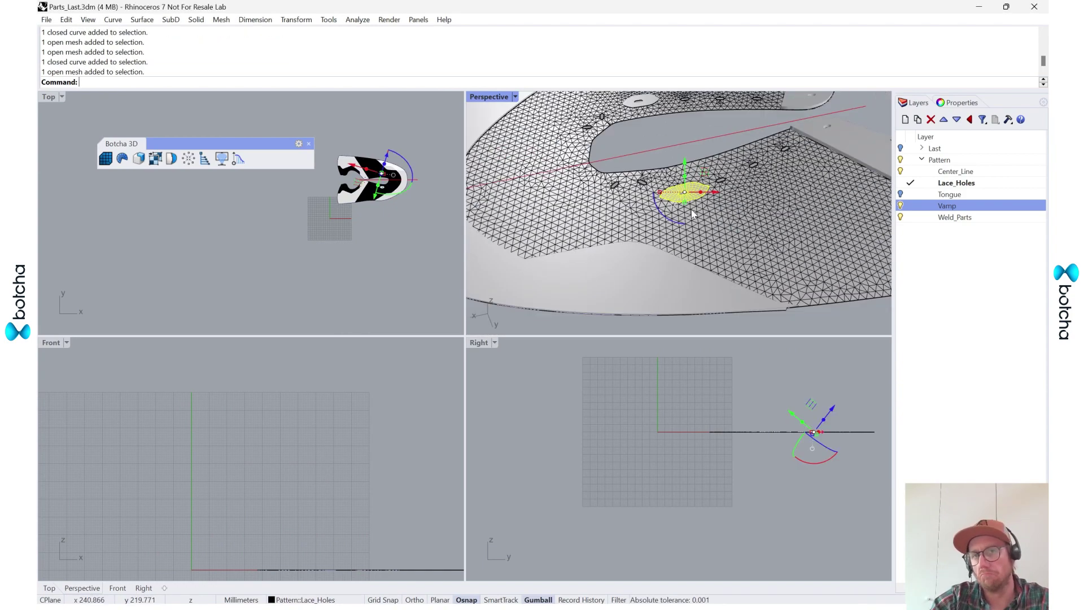
scroll(693, 213, "down", 6)
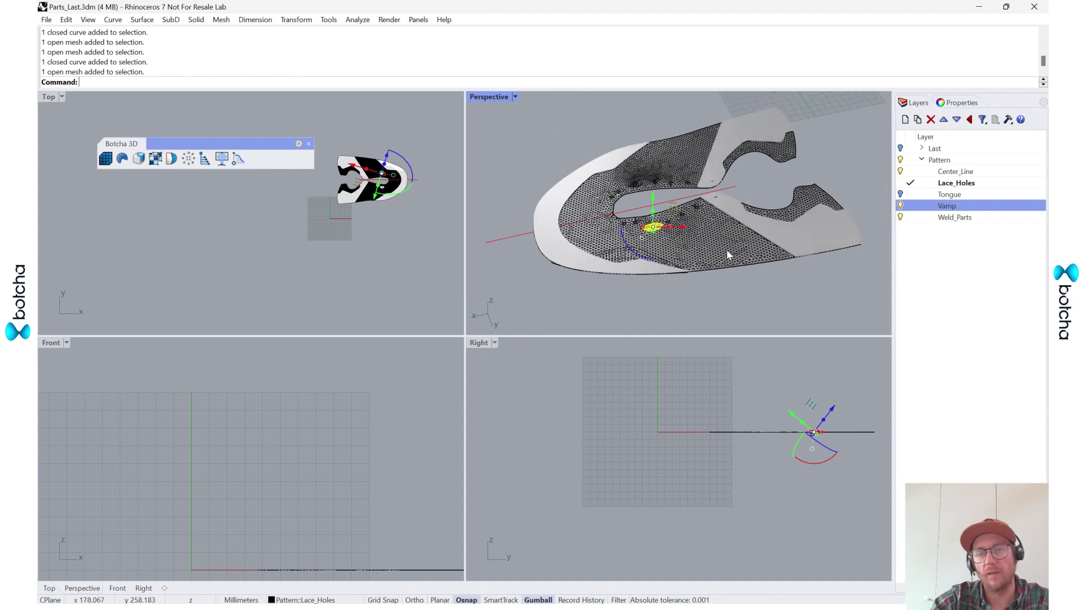
right_click(560, 50)
left_click(632, 115)
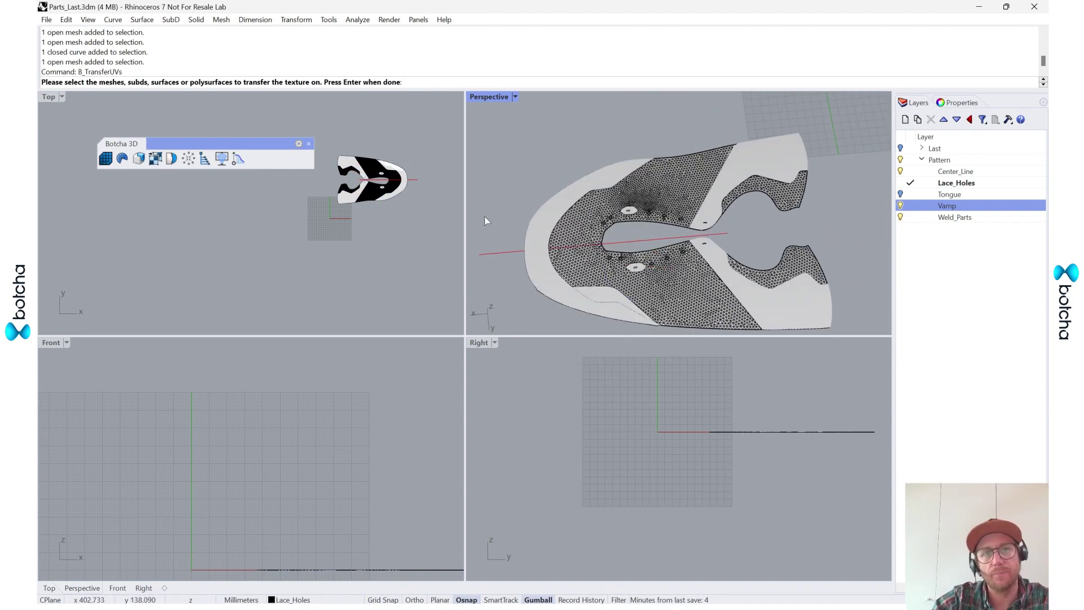
left_click(682, 303)
key("Return")
scroll(574, 283, "up", 5)
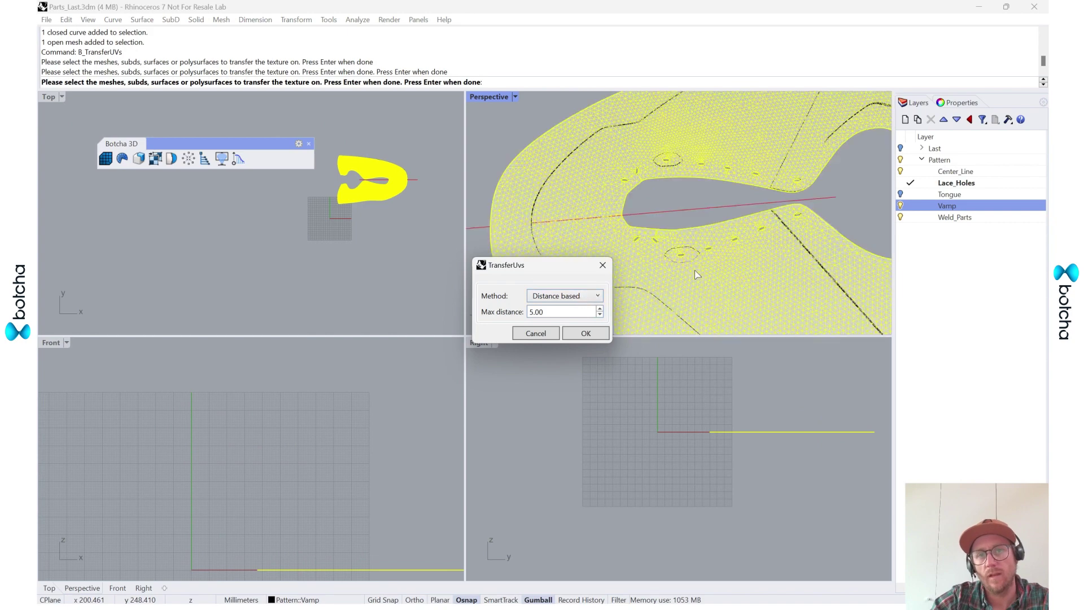
scroll(696, 274, "down", 5)
left_click(565, 295)
left_click(556, 319)
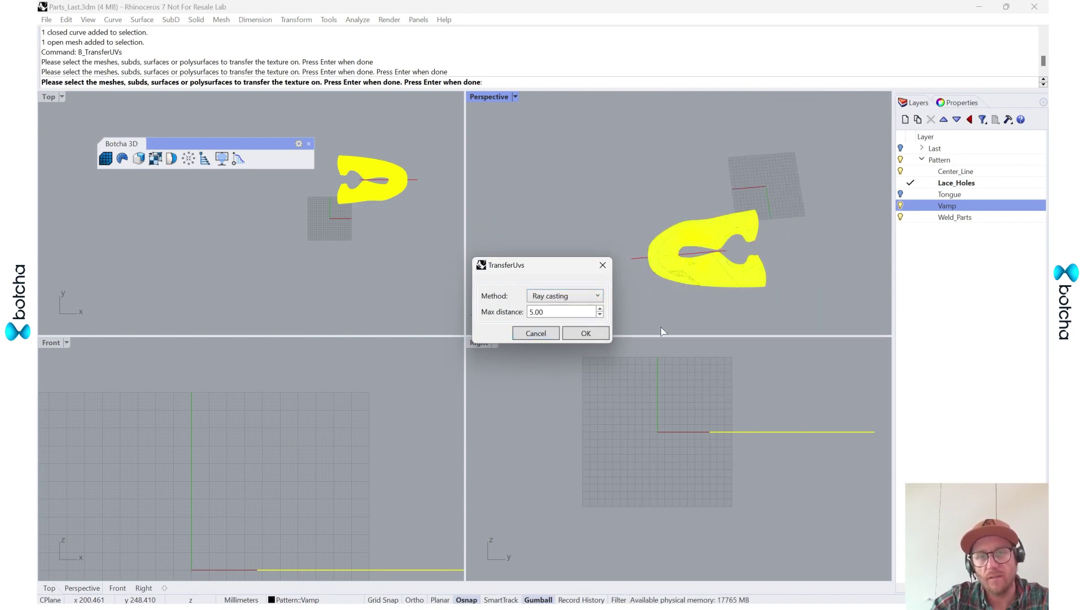
scroll(692, 259, "up", 5)
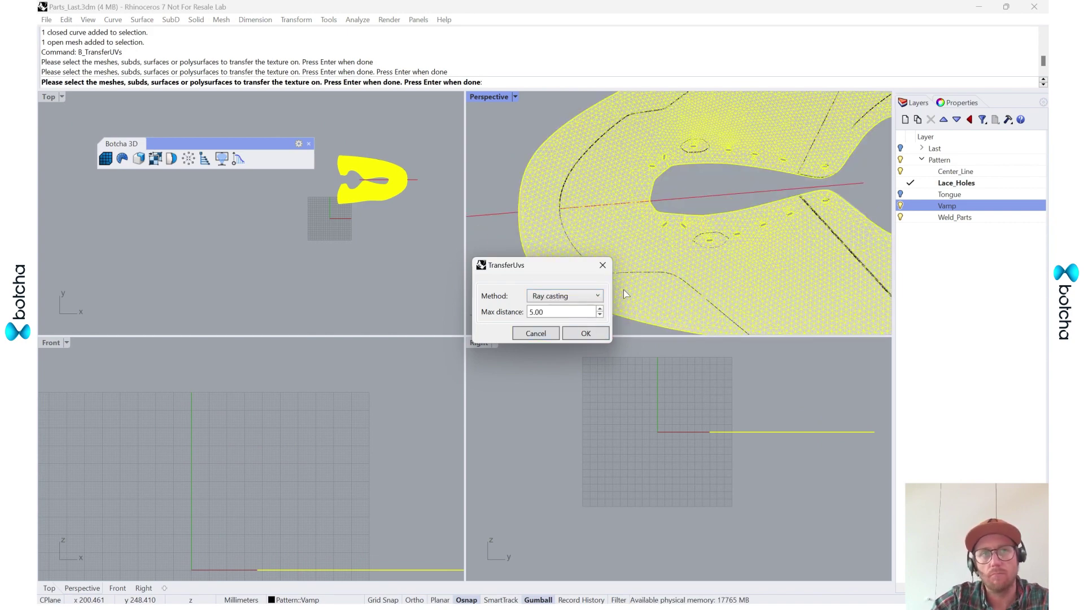
left_click(603, 266)
Transfer the vamp's UVs to a small lace-hole mesh with B_TransferUVs, using Ray casting and a max distance of 5.00.
key("Return")
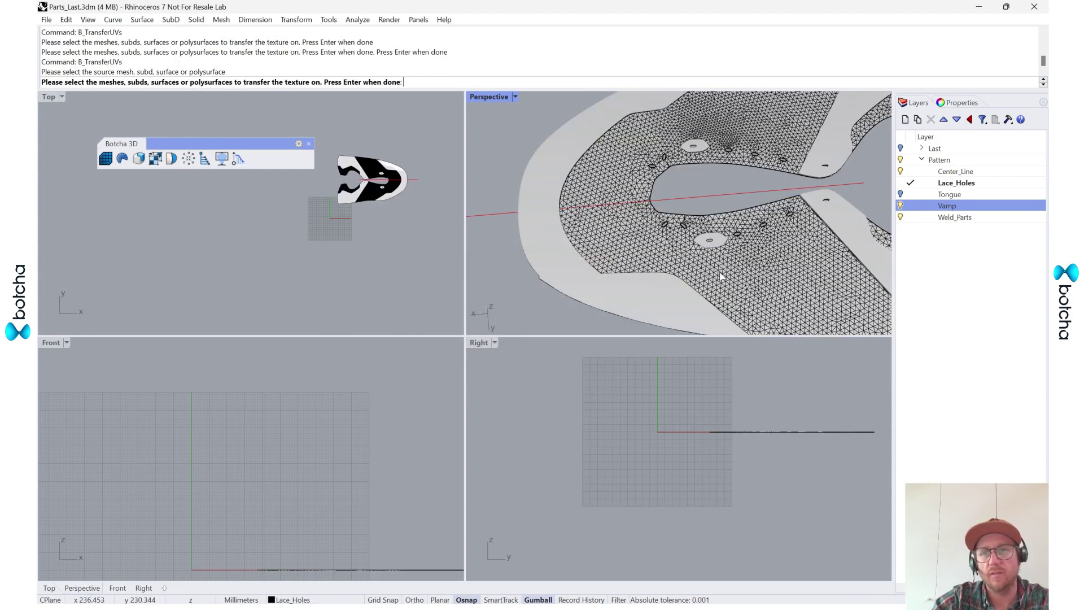
scroll(723, 251, "up", 8)
left_click(678, 225)
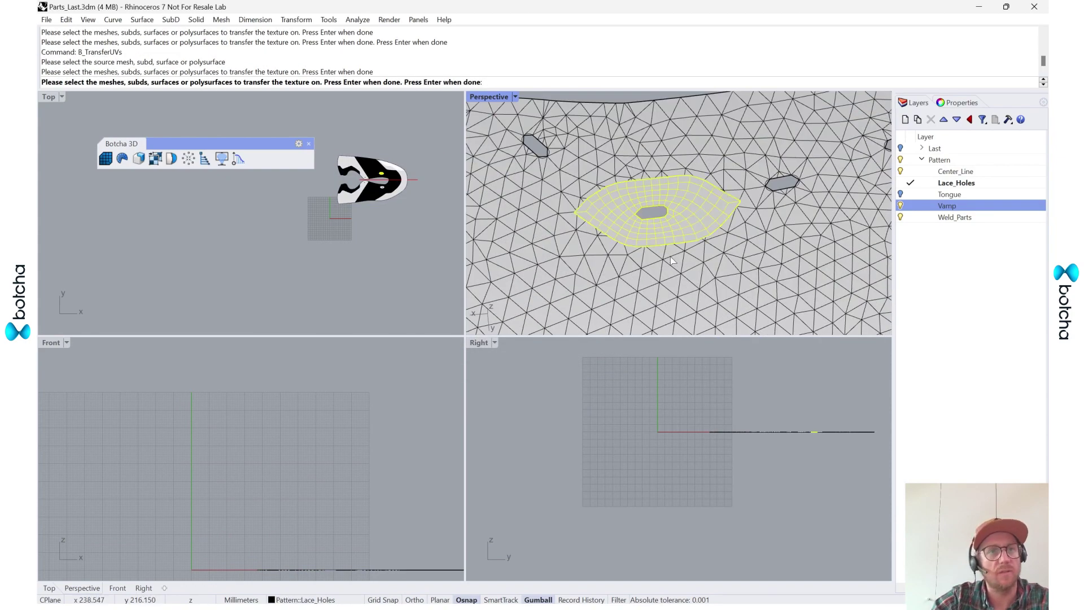
key("Return")
left_click(565, 295)
left_click(567, 321)
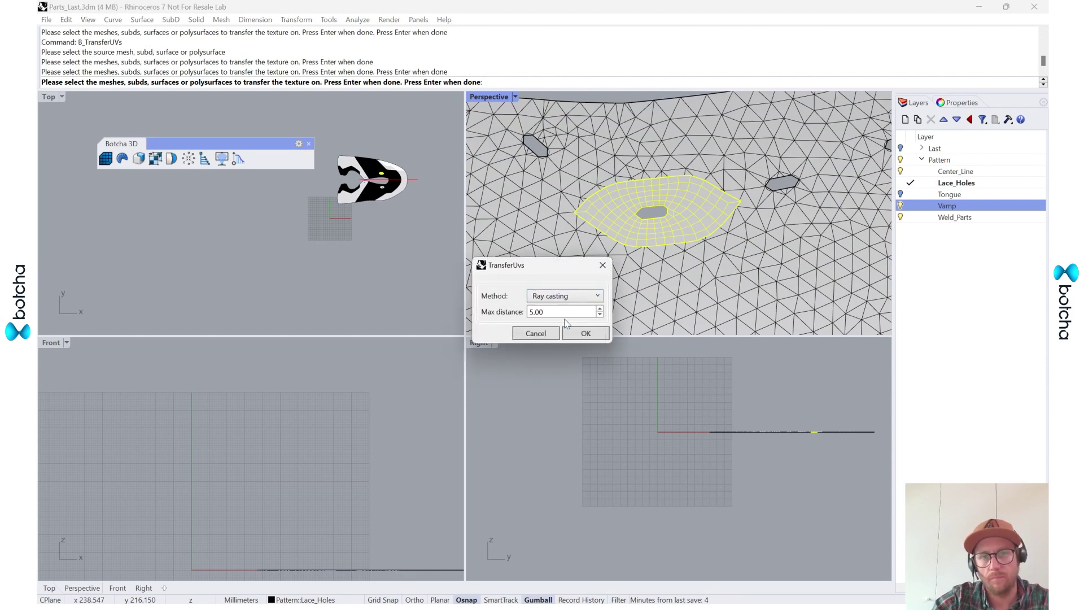
left_click(586, 333)
scroll(573, 283, "down", 5)
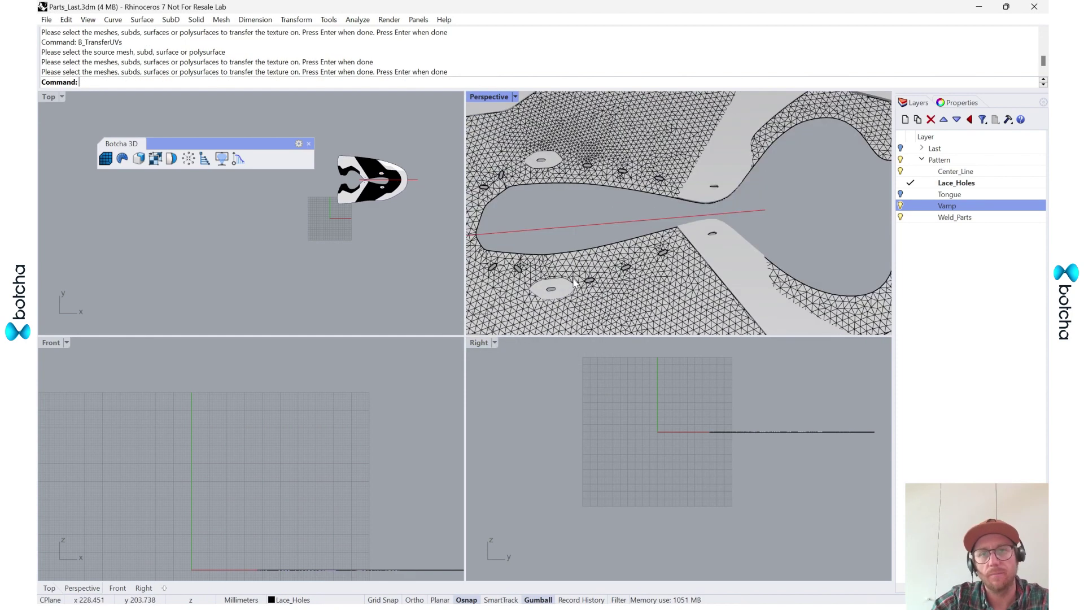
Open the UV editor with the small lace-hole mesh selected and inspect its UV points up close.
left_click(122, 158)
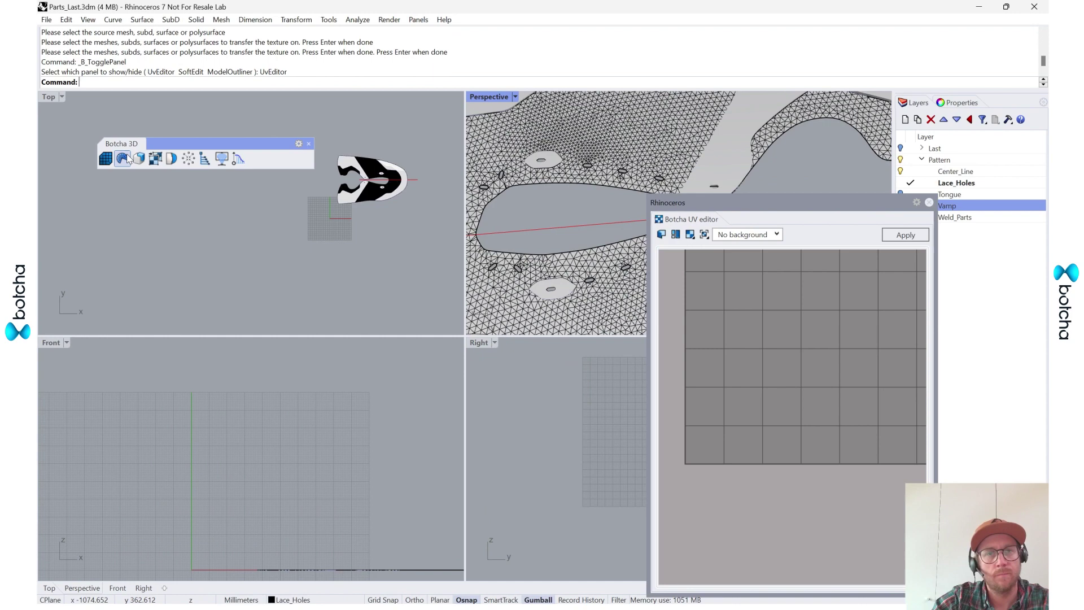
scroll(556, 275, "up", 5)
left_click(557, 276)
scroll(809, 361, "up", 4)
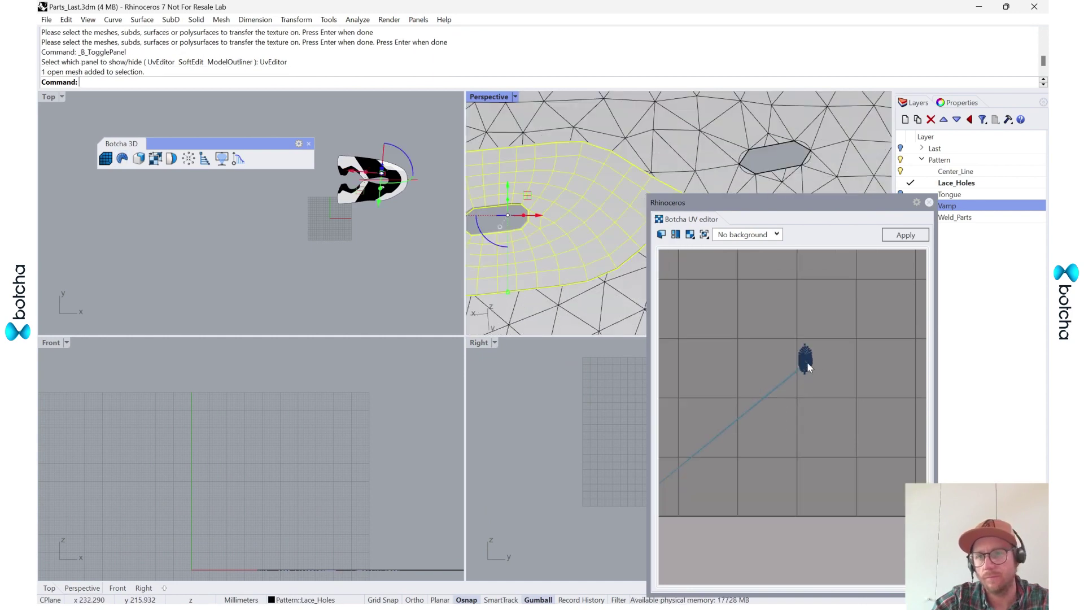
scroll(812, 358, "up", 1)
left_click_drag(792, 338, 876, 452)
left_click(876, 453)
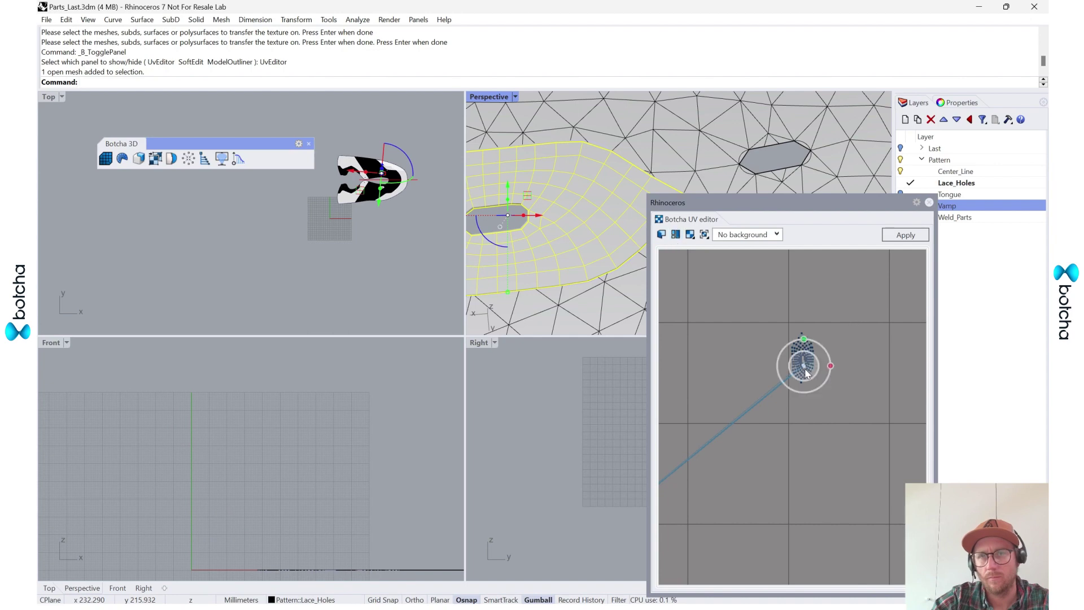
left_click(760, 333)
scroll(817, 369, "up", 2)
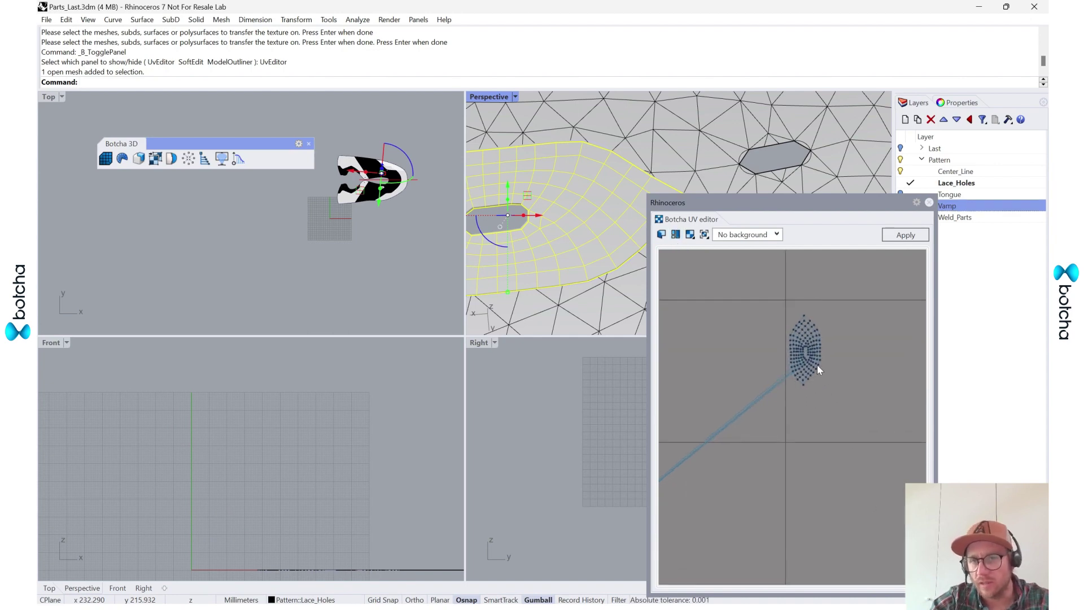
right_click_drag(787, 385, 771, 294)
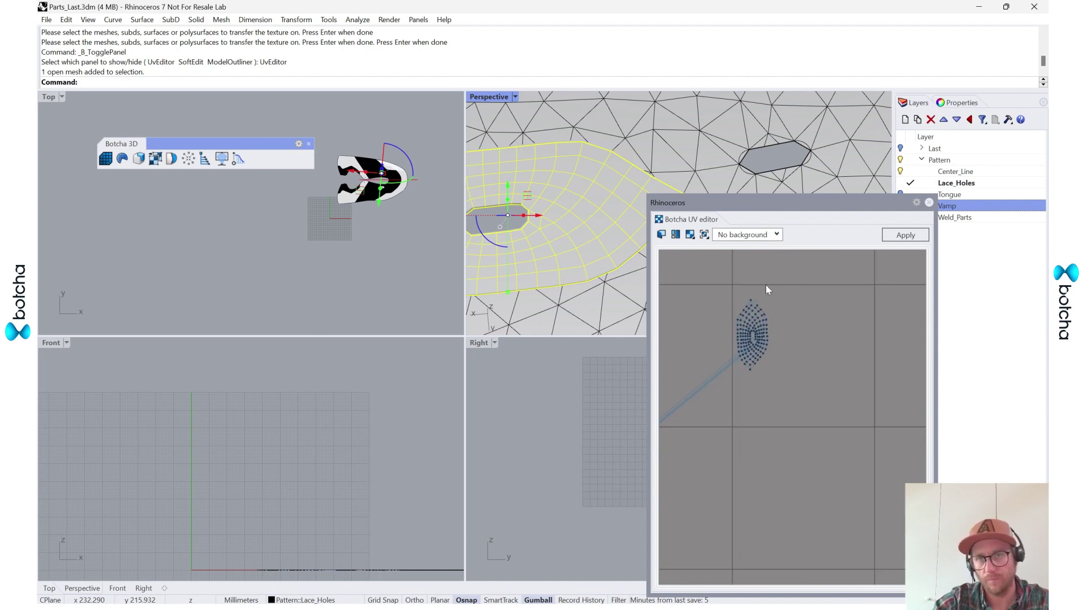
Clear the stray UV lines running to the origin, apply the lace-hole mesh's UVs and close the UV editor.
left_click(690, 235)
left_click(775, 270)
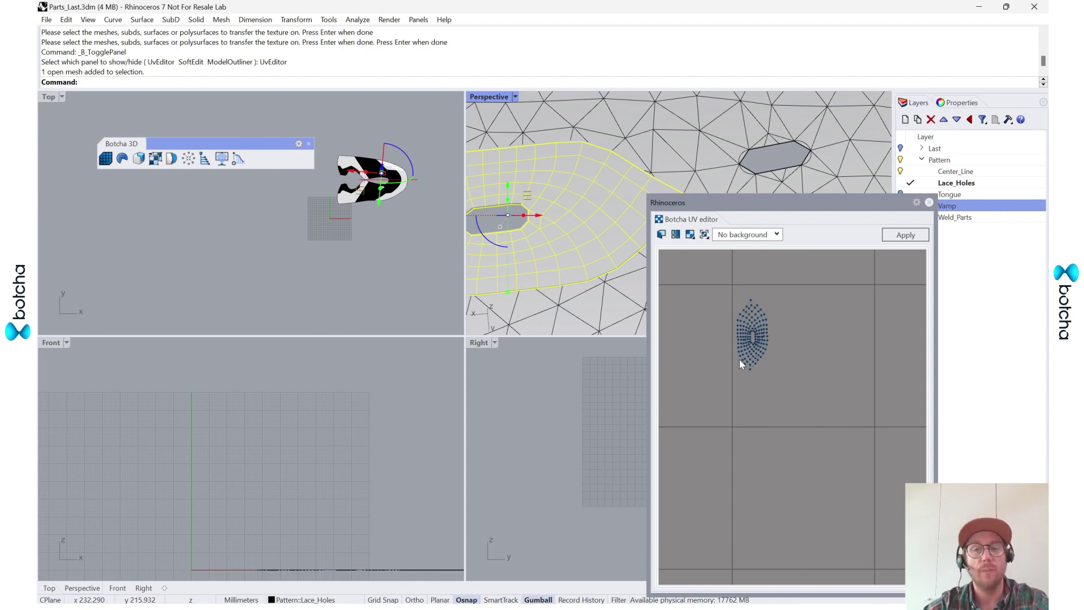
left_click(905, 235)
left_click(930, 202)
scroll(603, 189, "down", 5)
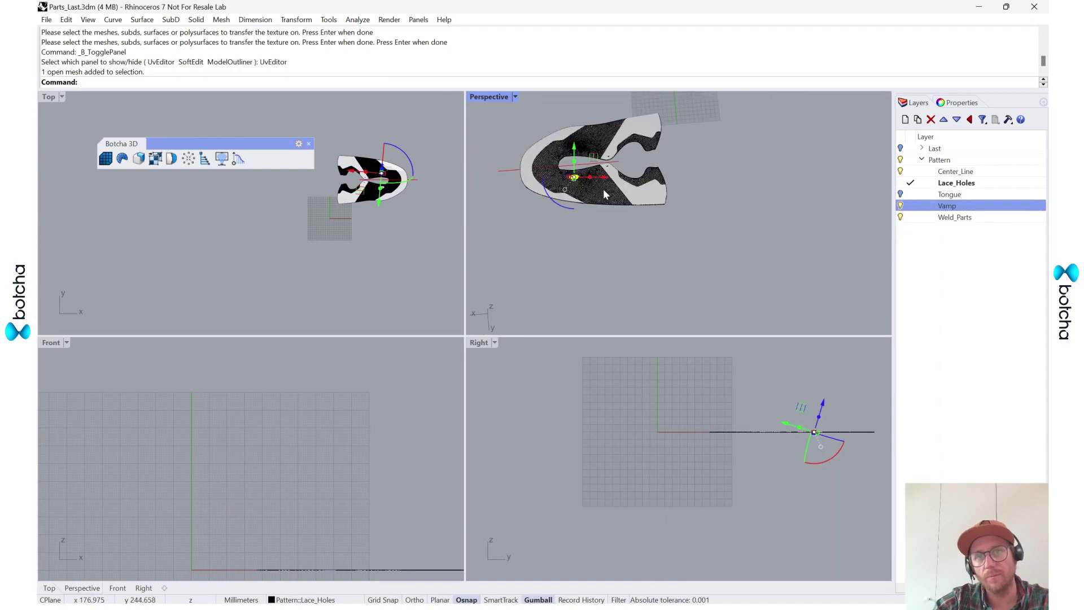
Select both side weld meshes, the toe weld mesh and the mesh overlapping its side, and load them in the UV editor.
scroll(605, 194, "up", 8)
left_click(737, 220)
right_click_drag(807, 218, 790, 308, "shift")
left_click(651, 155, "shift")
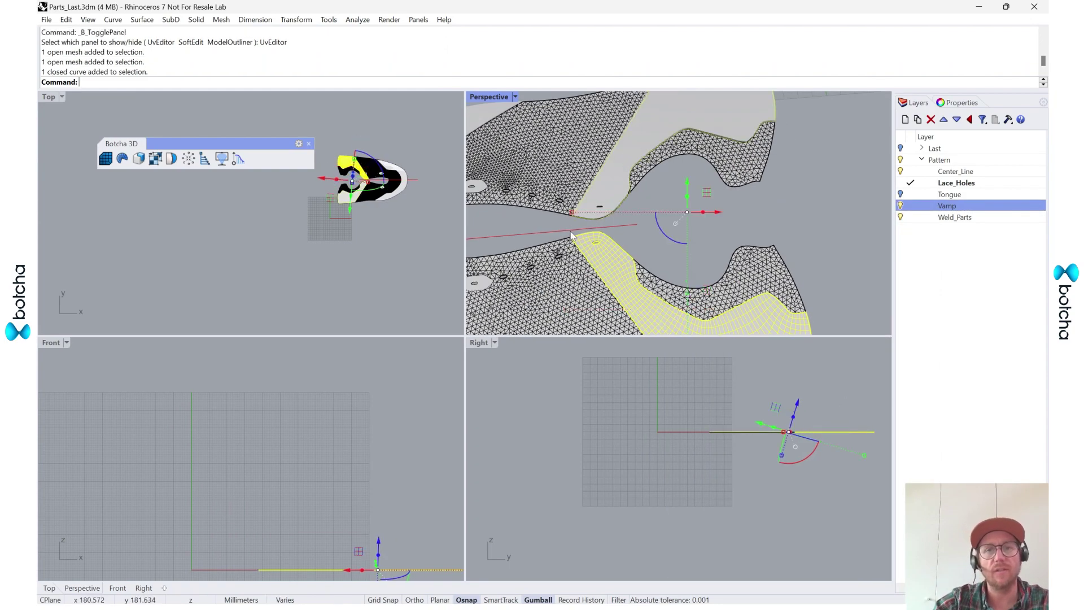
left_click(625, 162)
right_click_drag(623, 285, 680, 219, "shift")
left_click(680, 220, "shift")
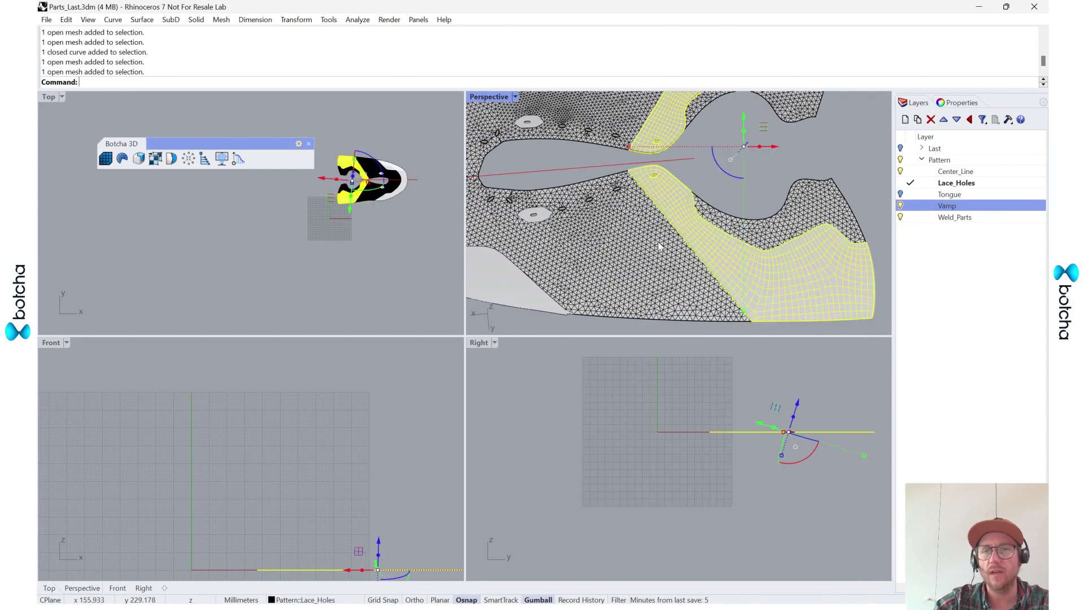
left_click(501, 282, "shift")
right_click_drag(500, 282, 751, 265, "shift")
left_click(733, 267, "shift")
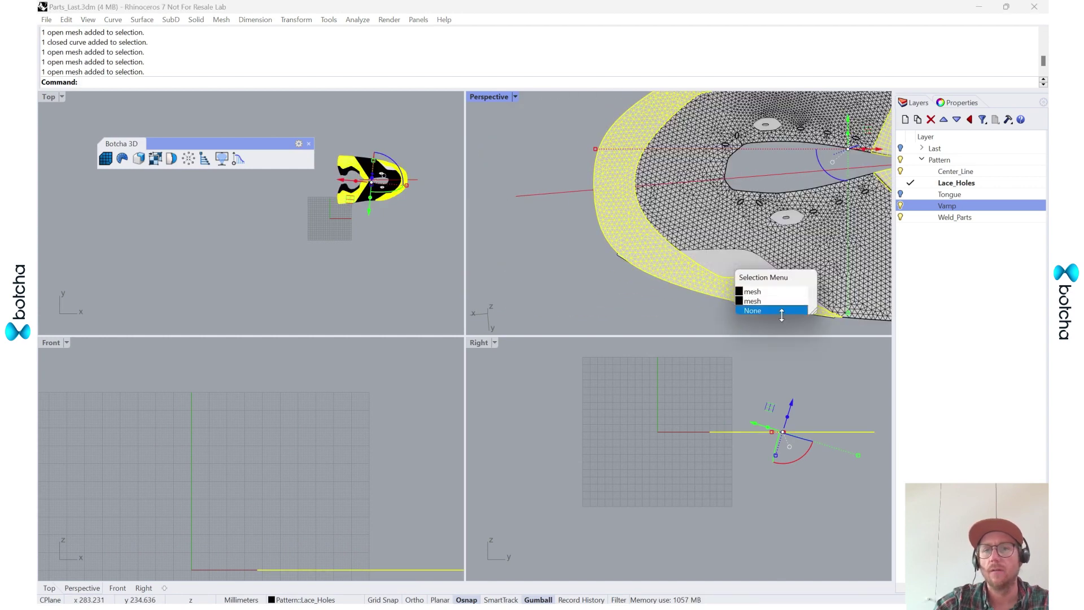
left_click(757, 301)
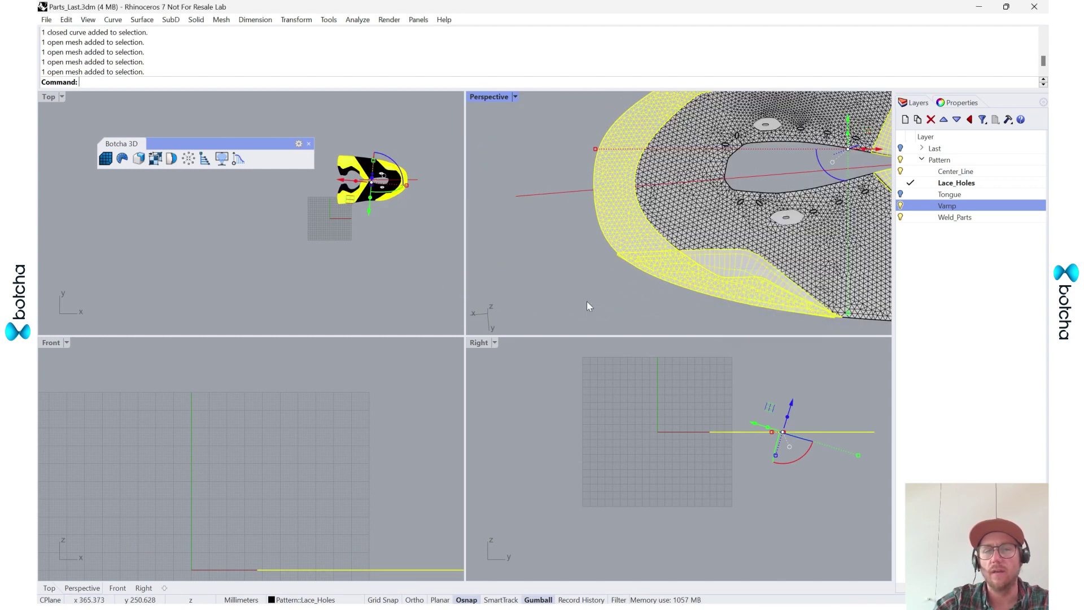
left_click(122, 160)
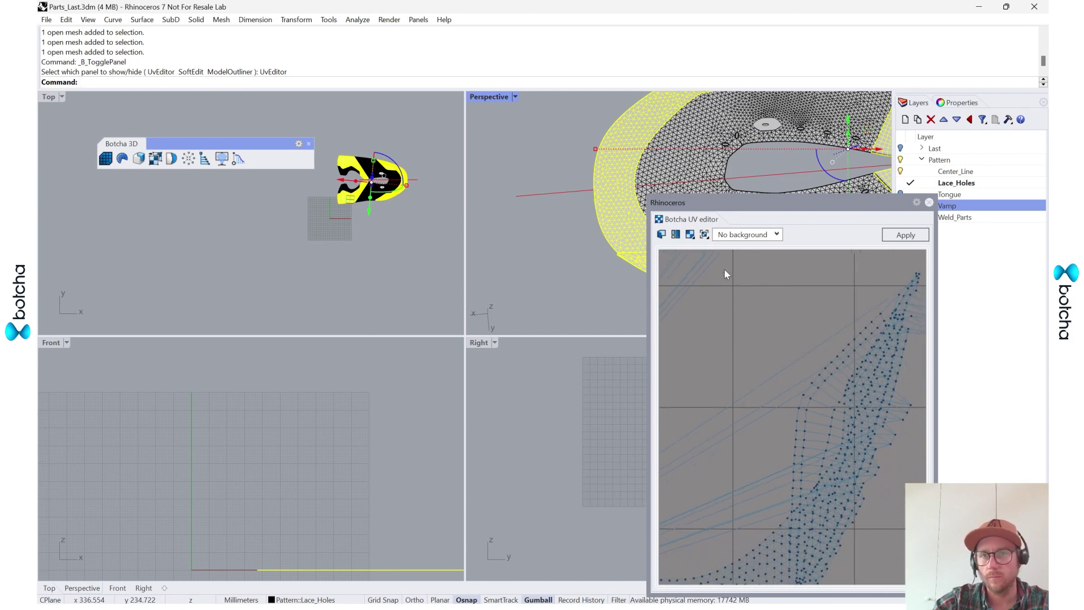
Try to unwrap the selected weld meshes in the UV editor and undo the unwrap.
left_click(676, 235)
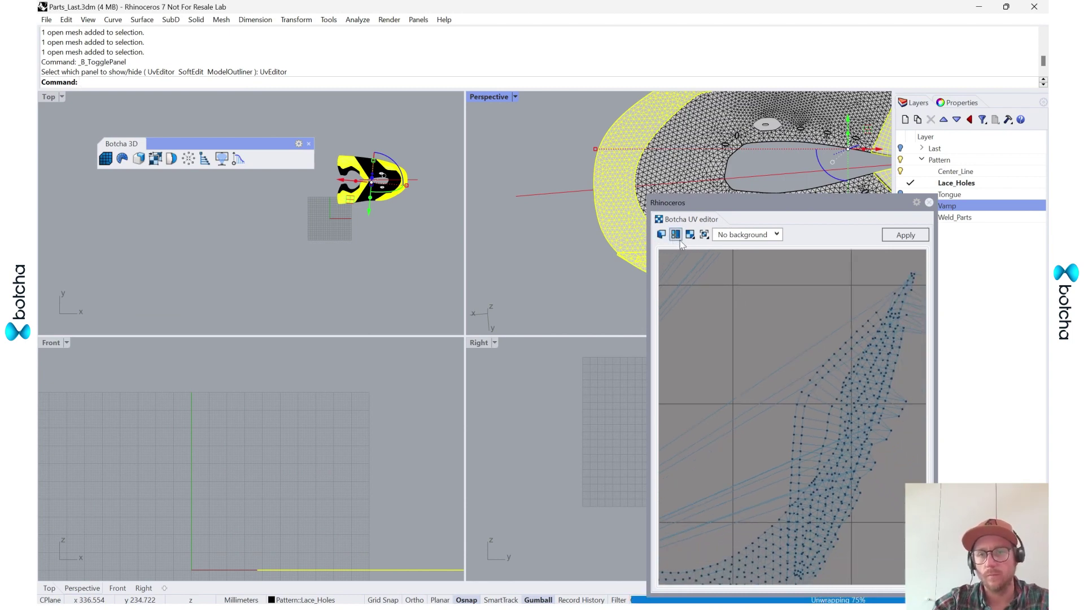
key("ctrl+z")
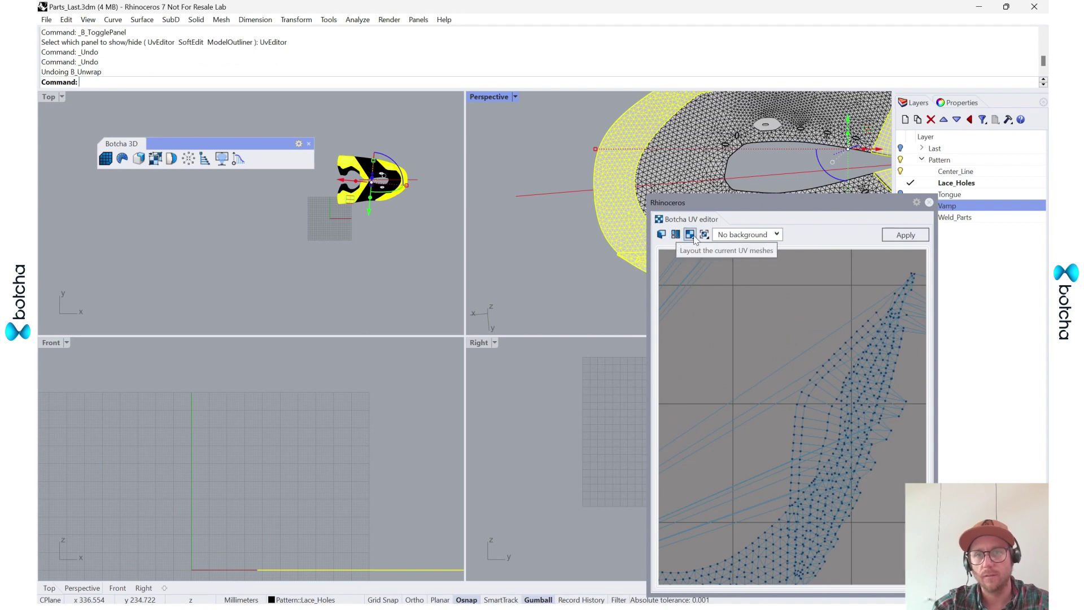
Clear the stray UV lines from the loaded weld meshes and apply their UVs.
left_click(690, 234)
left_click(718, 284)
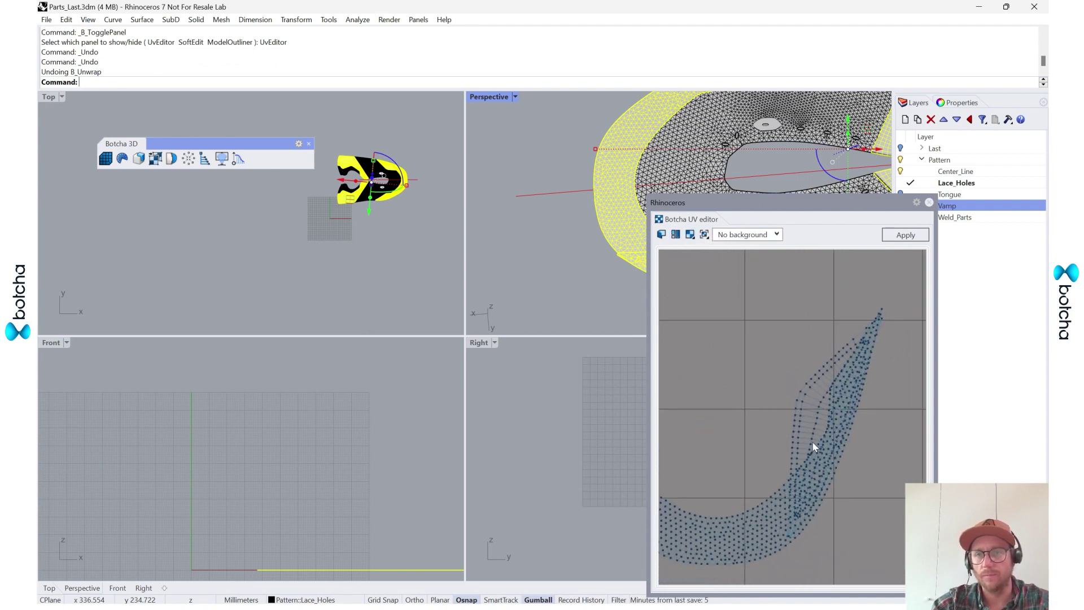
left_click(906, 234)
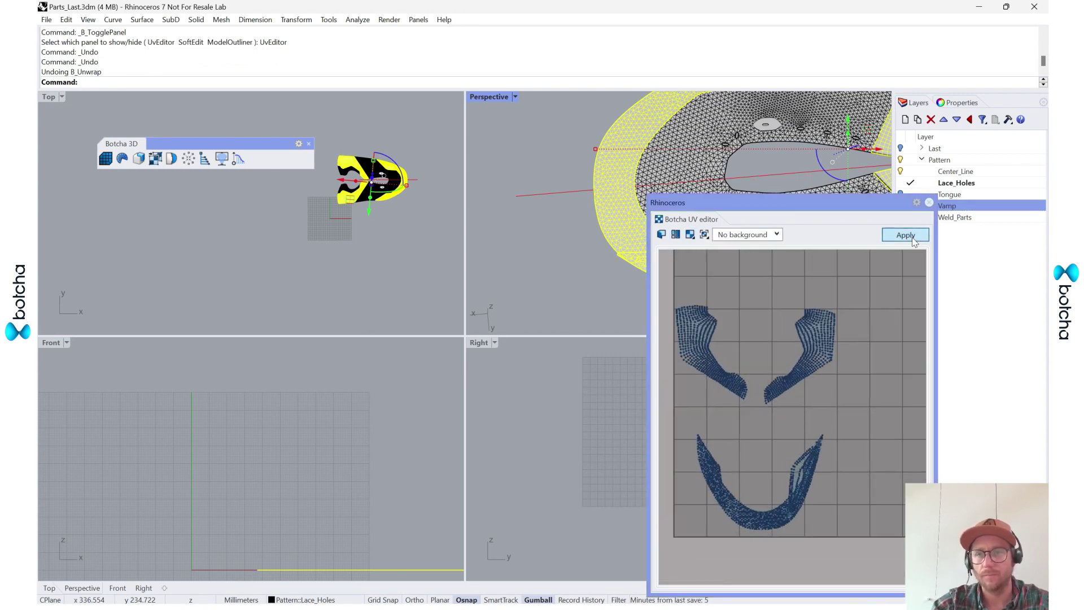
Deselect the weld meshes and dock the floating UV editor beside the Layers and Properties panels.
left_click(533, 314)
scroll(588, 236, "down", 5)
left_click_drag(782, 202, 1040, 249)
Select the oval lace-hole mesh on the far side of the vamp and clear its stray UV lines.
left_click(639, 171)
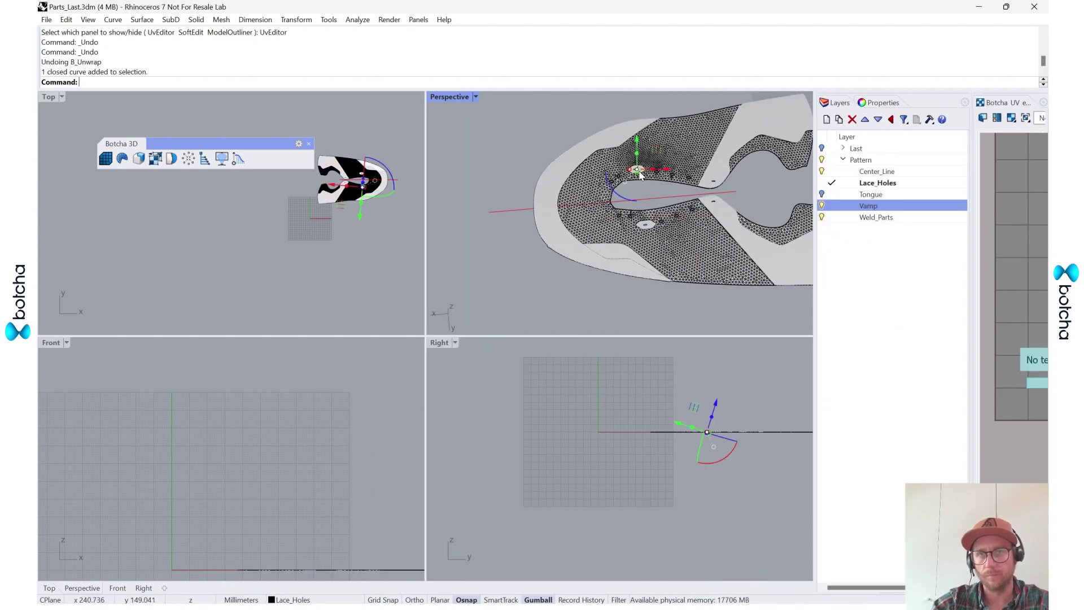
scroll(656, 164, "up", 5)
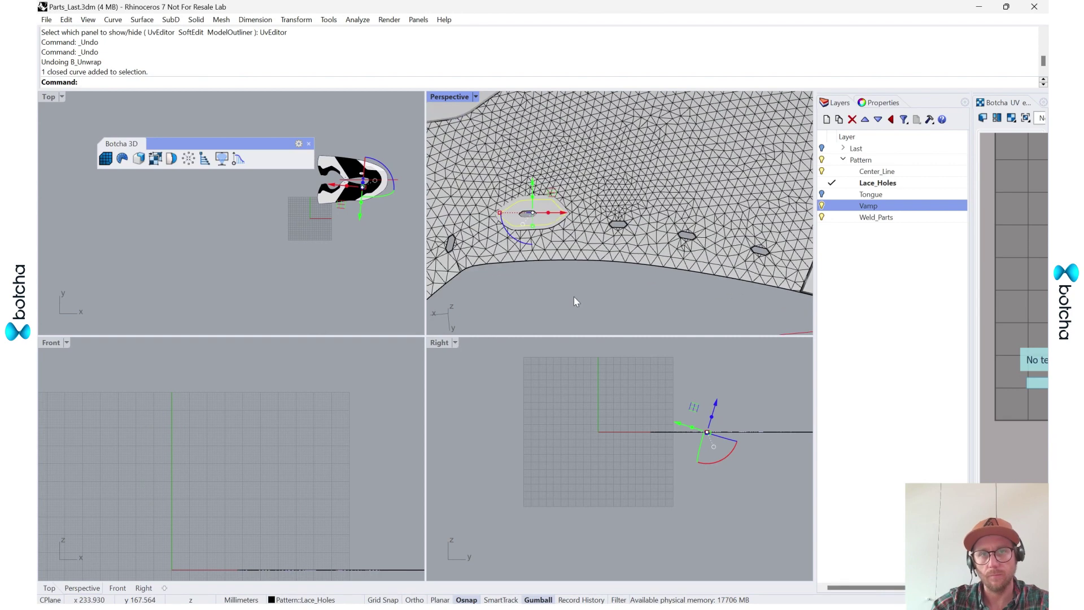
left_click(549, 213)
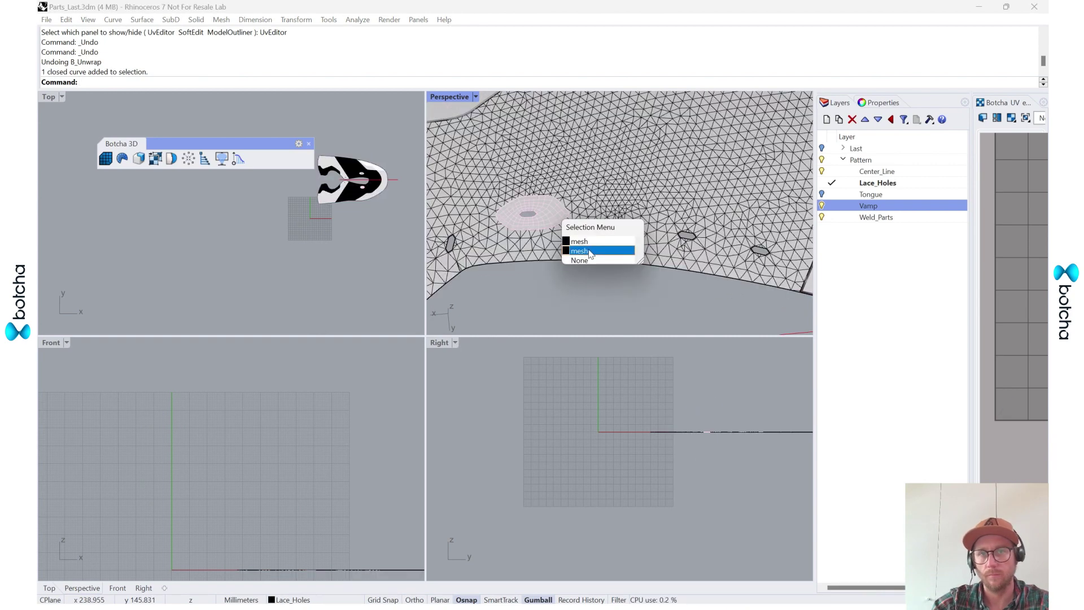
left_click(591, 253)
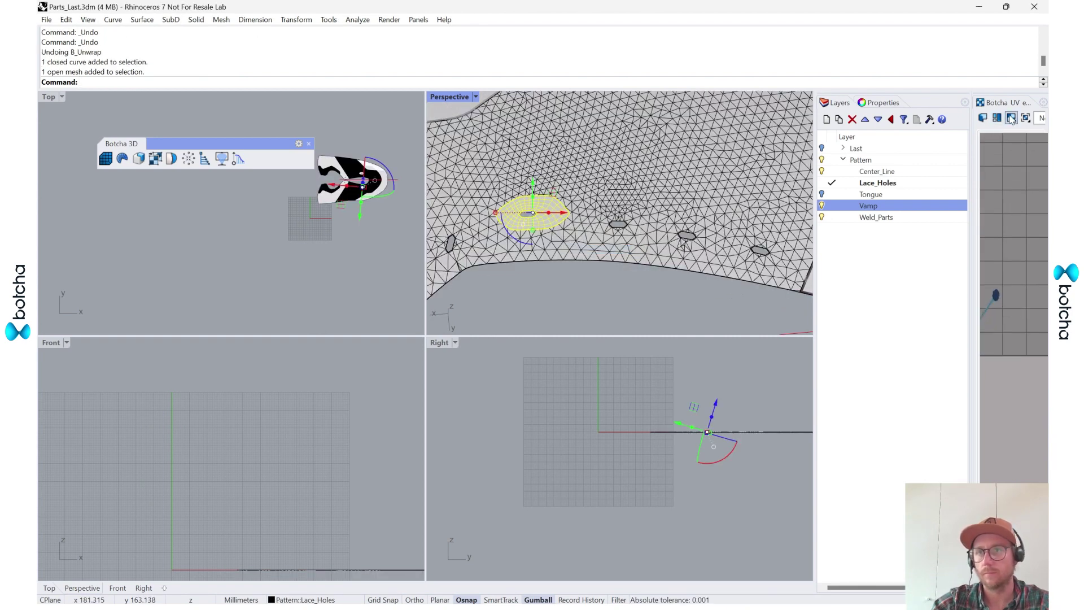
left_click(984, 117)
left_click(989, 119)
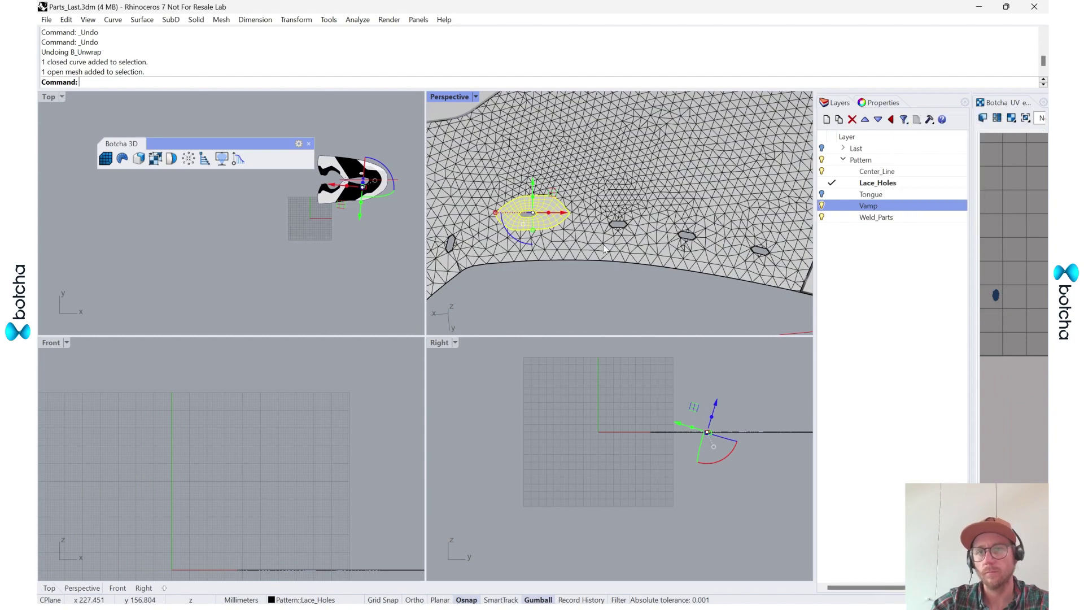
Select further lace-hole meshes, including the oval one on the near side, to check their UVs, and clear the selection.
scroll(628, 237, "down", 7)
left_click(640, 267)
scroll(711, 256, "up", 4)
left_click(632, 272)
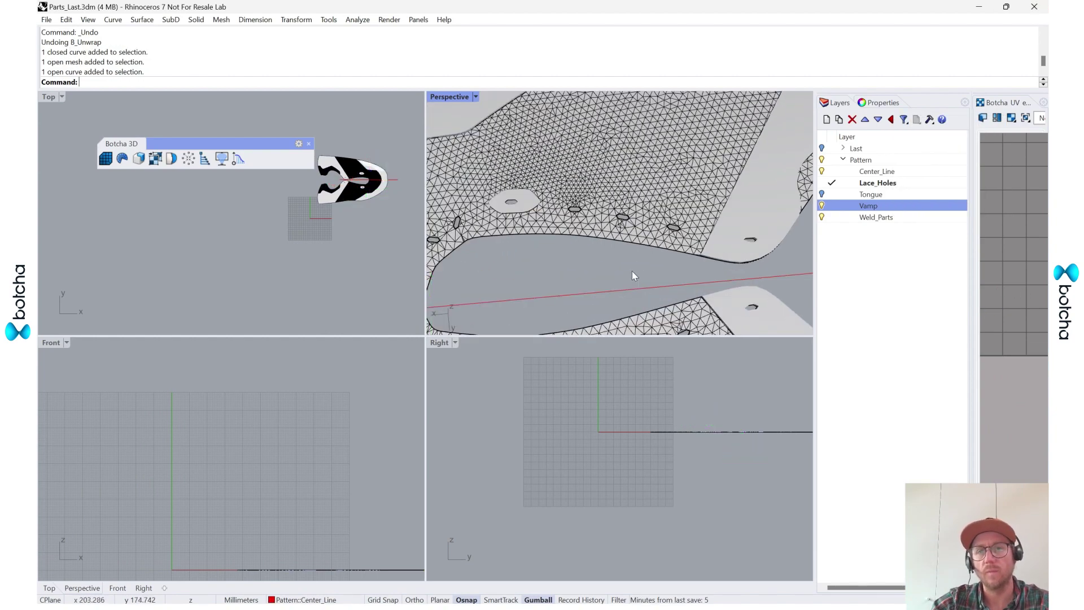
scroll(632, 274, "down", 3)
scroll(664, 281, "up", 5)
left_click(638, 212)
scroll(638, 214, "down", 3)
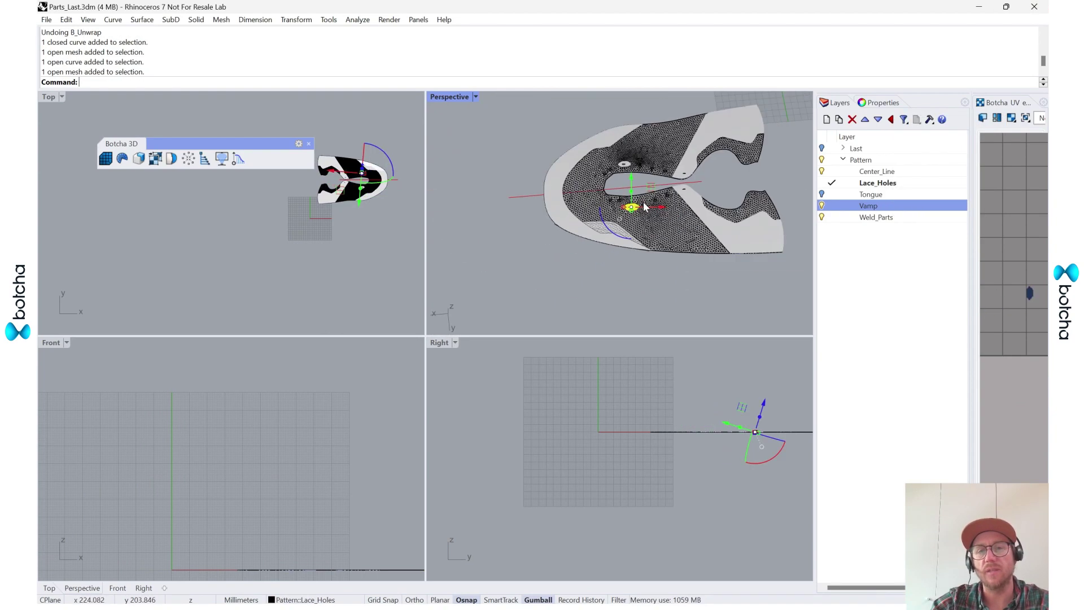
scroll(688, 216, "up", 8)
left_click(715, 211)
key("Escape")
scroll(627, 161, "down", 3)
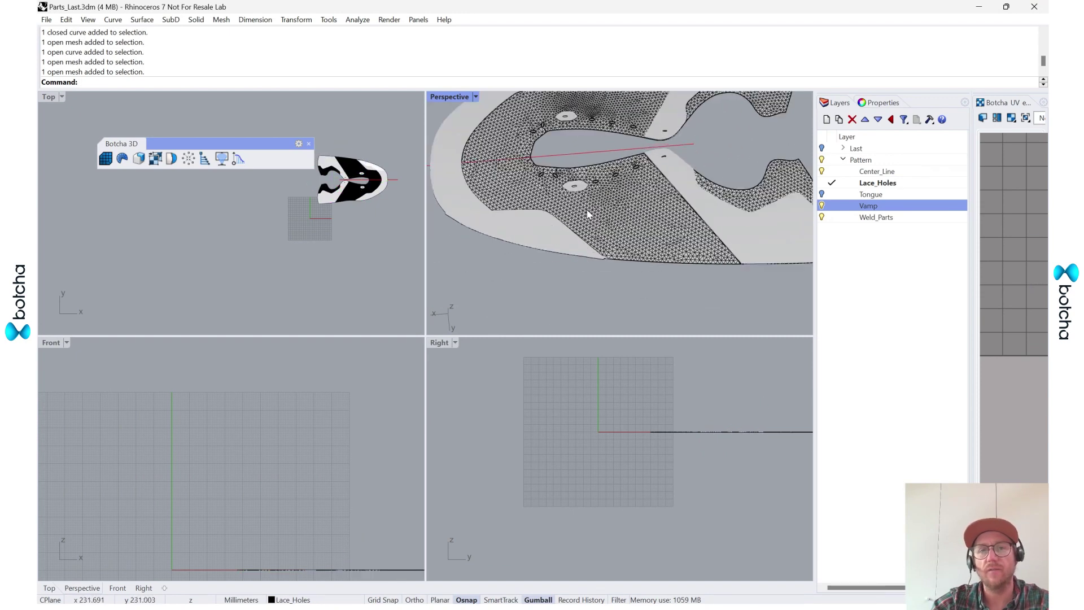
Select the vamp, weld and lace-hole meshes to view their UVs together in the UV editor, and clear the selection.
scroll(587, 210, "up", 3)
left_click(585, 212)
left_click(501, 230, "shift")
left_click(554, 252, "shift")
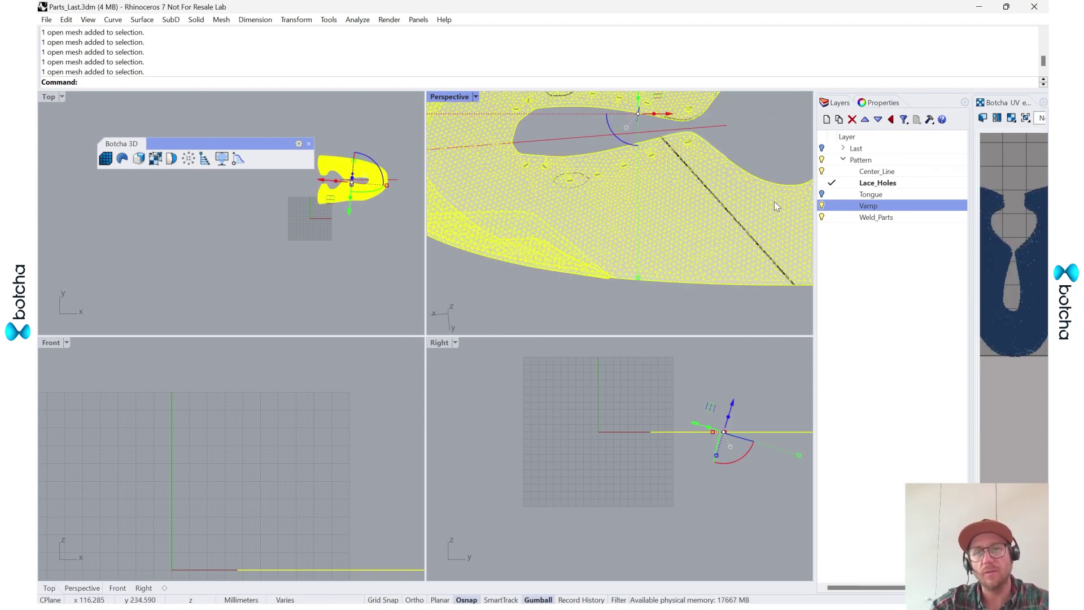
left_click(775, 202, "shift")
left_click(781, 154)
Select all meshes with SelMesh and assign them a new Custom material with colour #FAFAFA.
right_click_drag(780, 154, 727, 185, "shift")
type("SelMesh")
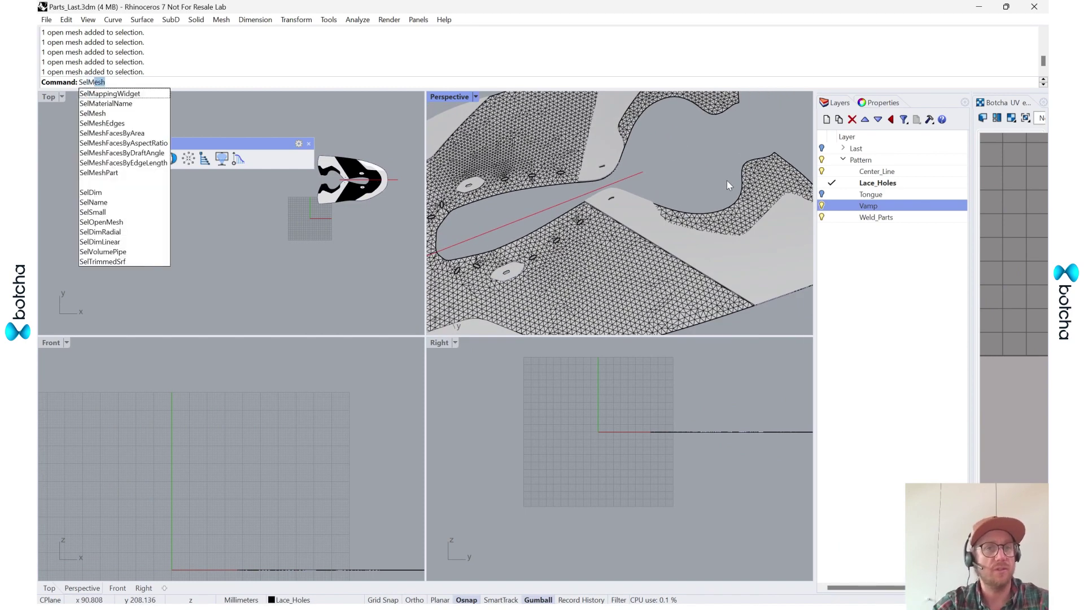
key("Return")
left_click(880, 105)
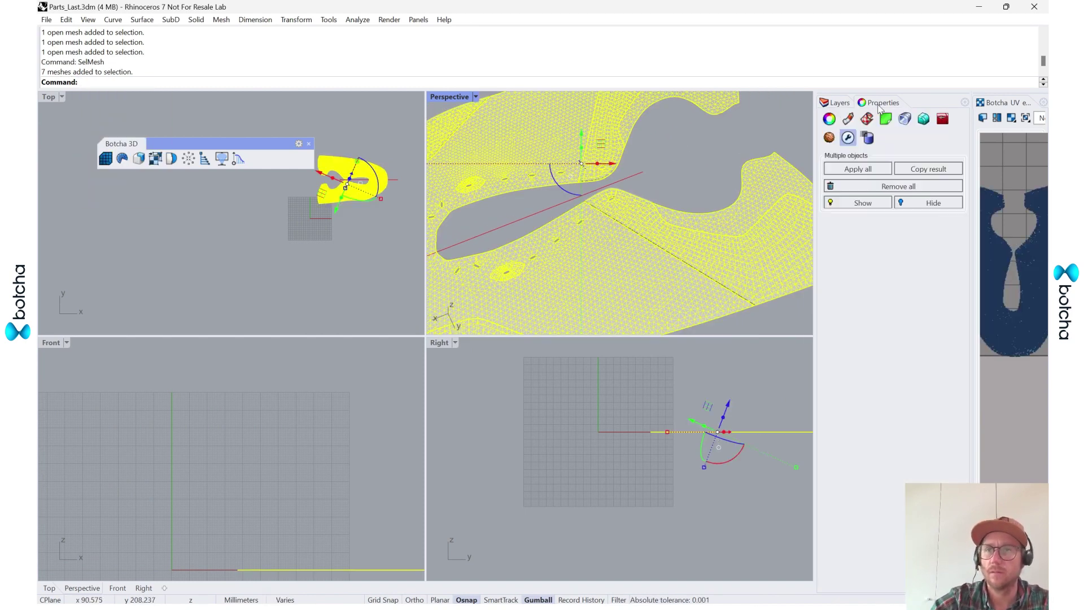
left_click(849, 119)
left_click(903, 190)
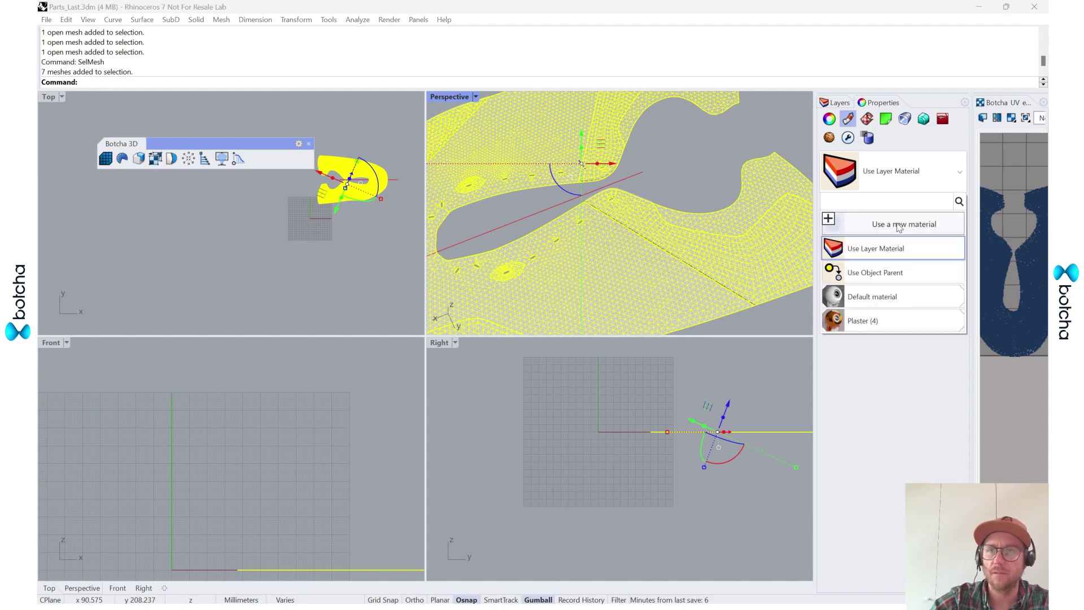
left_click(899, 227)
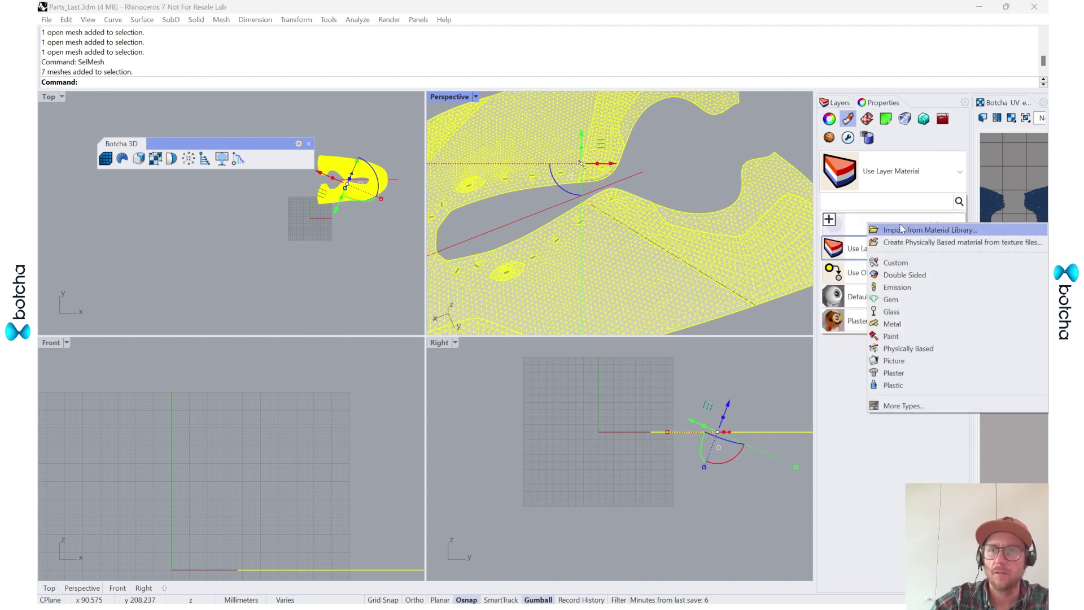
left_click(920, 266)
left_click(901, 323)
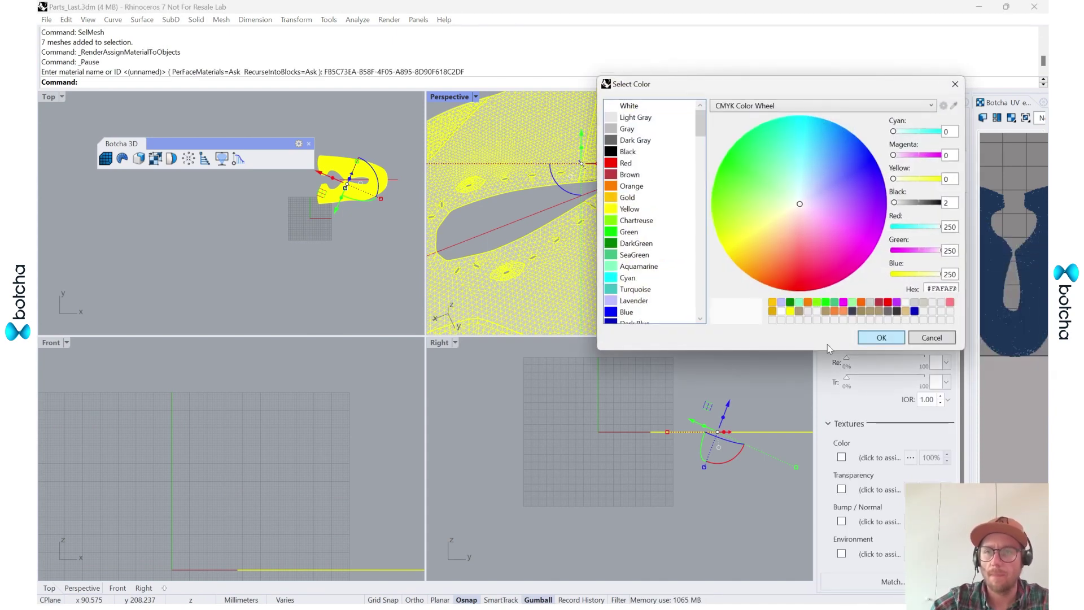
left_click(881, 337)
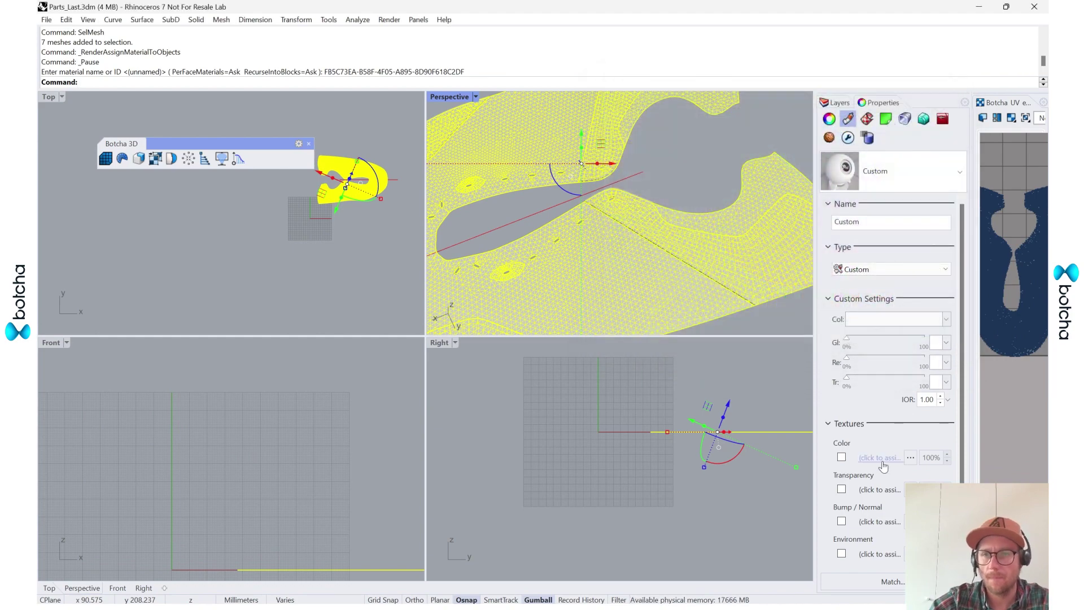
Assign a new Grid Texture as the colour texture of the Custom material.
left_click(883, 460)
left_click(659, 403)
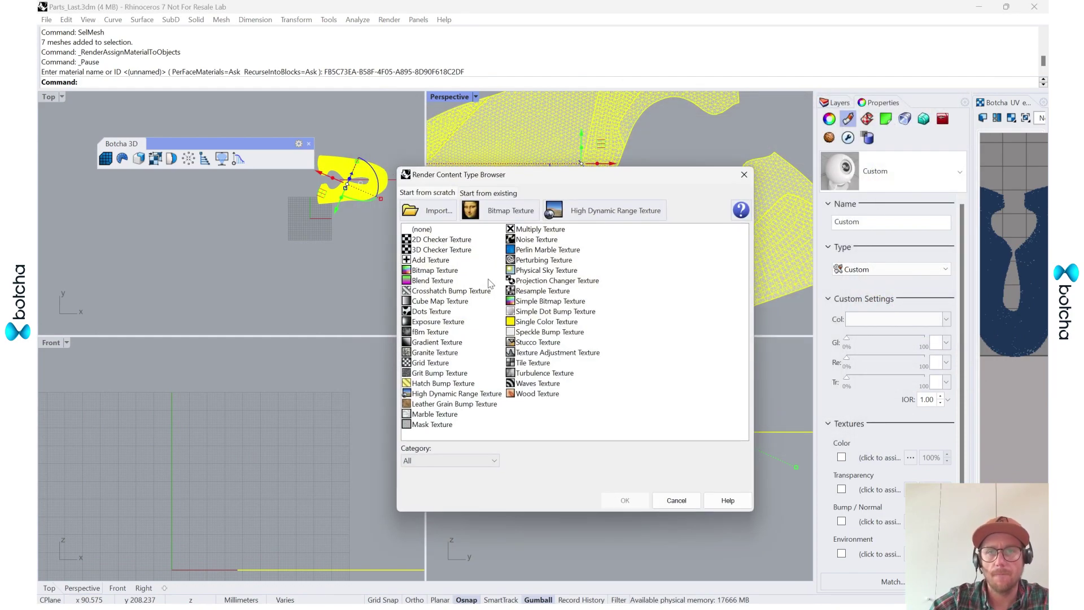
left_click(432, 363)
left_click(625, 500)
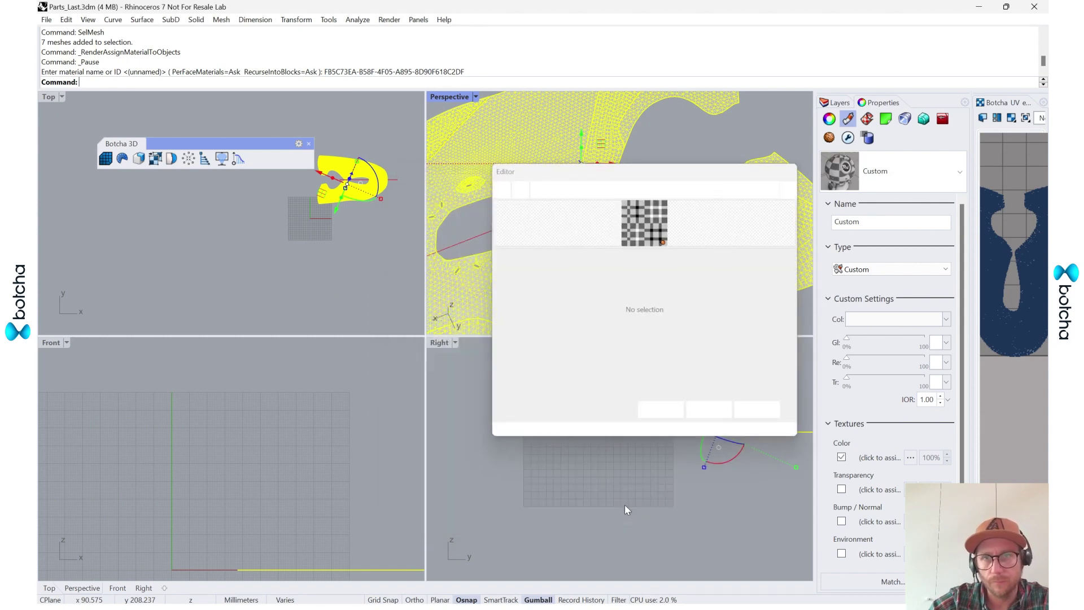
left_click(664, 414)
Deselect the meshes and set the Perspective viewport's display mode to Rendered.
left_click(687, 156)
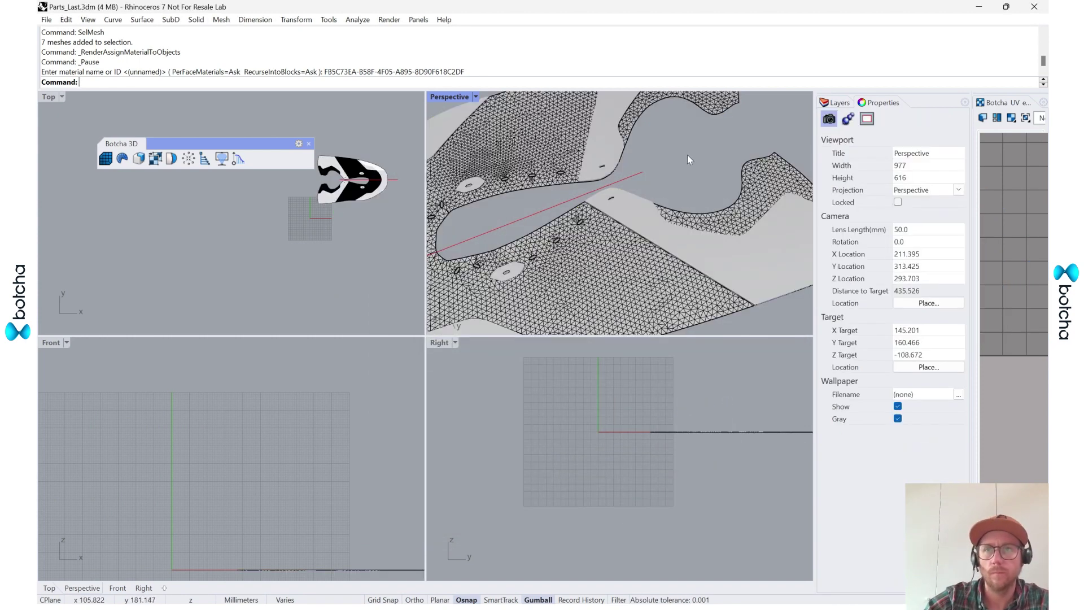
left_click(475, 97)
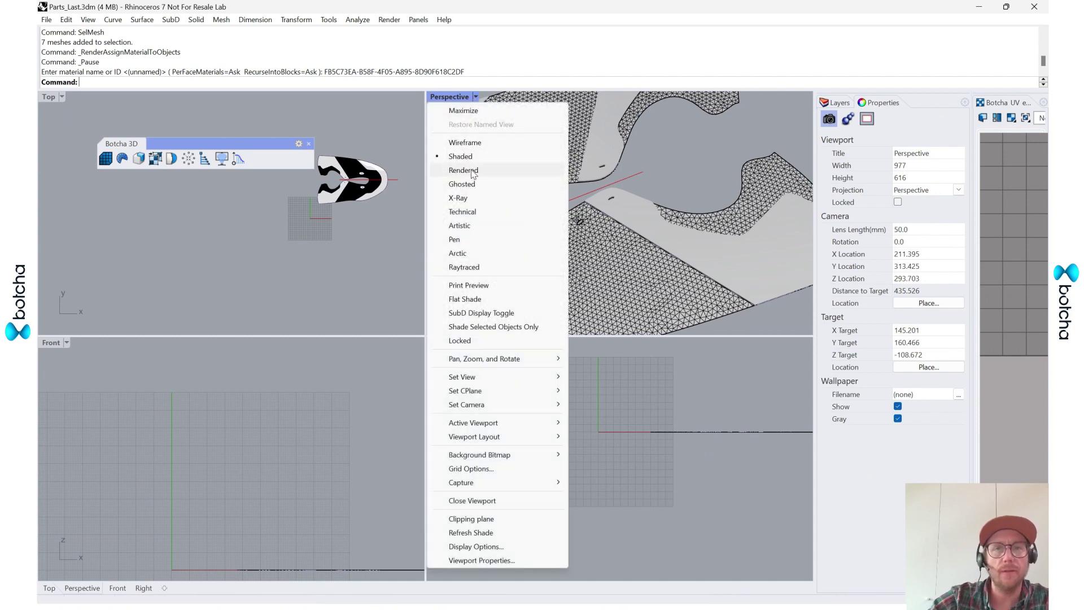
left_click(477, 170)
Inspect how the grid texture aligns between the vamp, side welds, lace-hole parts and toe weld.
right_click_drag(709, 167, 713, 215)
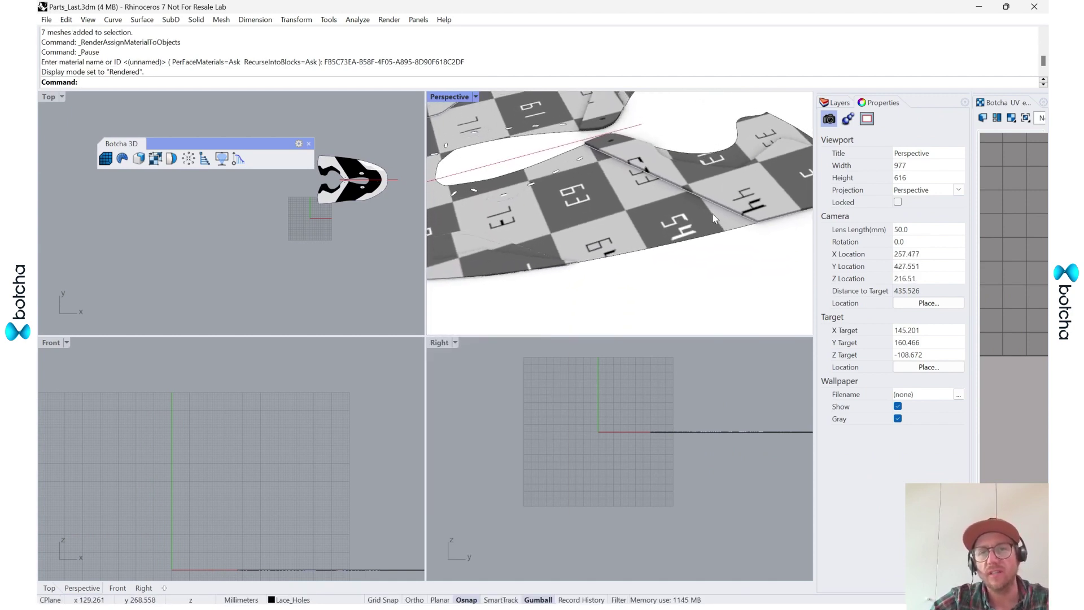
scroll(484, 291, "up", 2)
scroll(524, 236, "down", 2)
right_click_drag(650, 188, 581, 235)
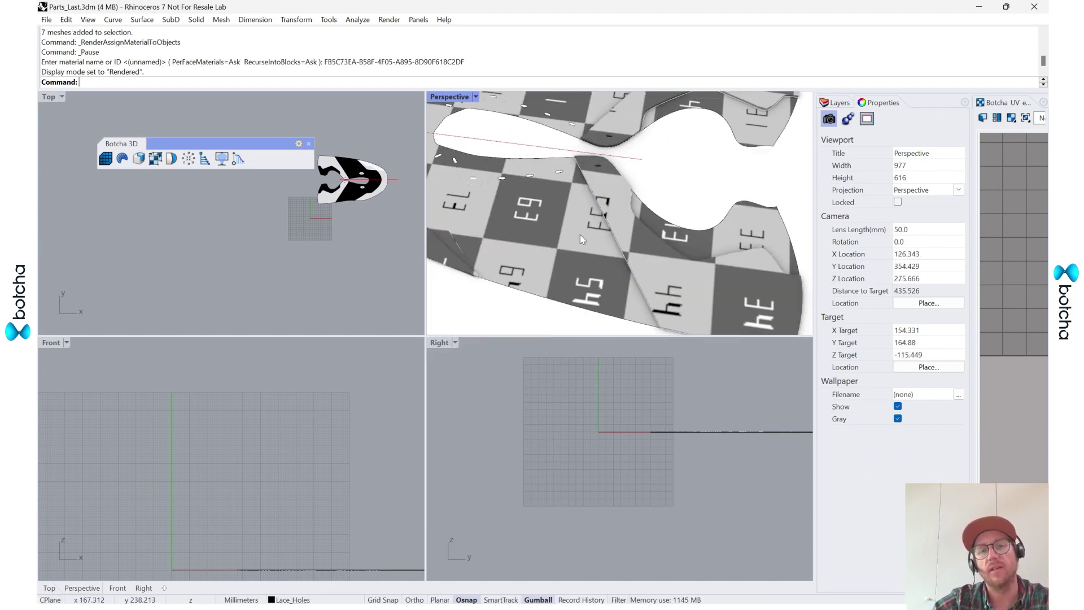
scroll(600, 161, "down", 6)
right_click_drag(712, 278, 725, 232)
scroll(626, 218, "up", 6)
scroll(710, 223, "down", 8)
scroll(675, 184, "up", 8)
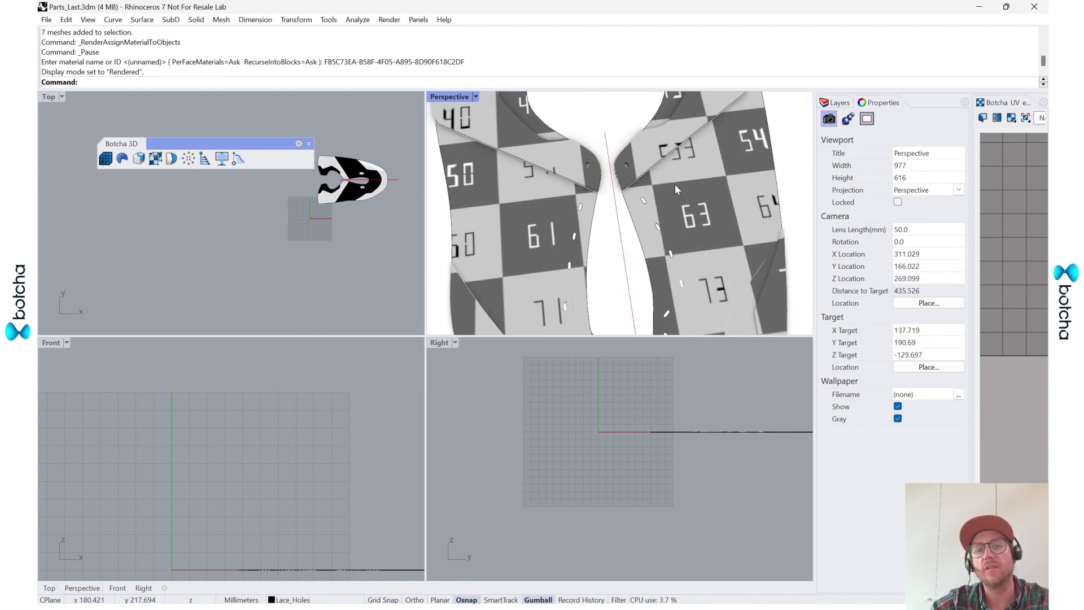
right_click_drag(676, 184, 702, 170)
right_click_drag(702, 170, 668, 264)
right_click_drag(792, 252, 639, 218, "shift")
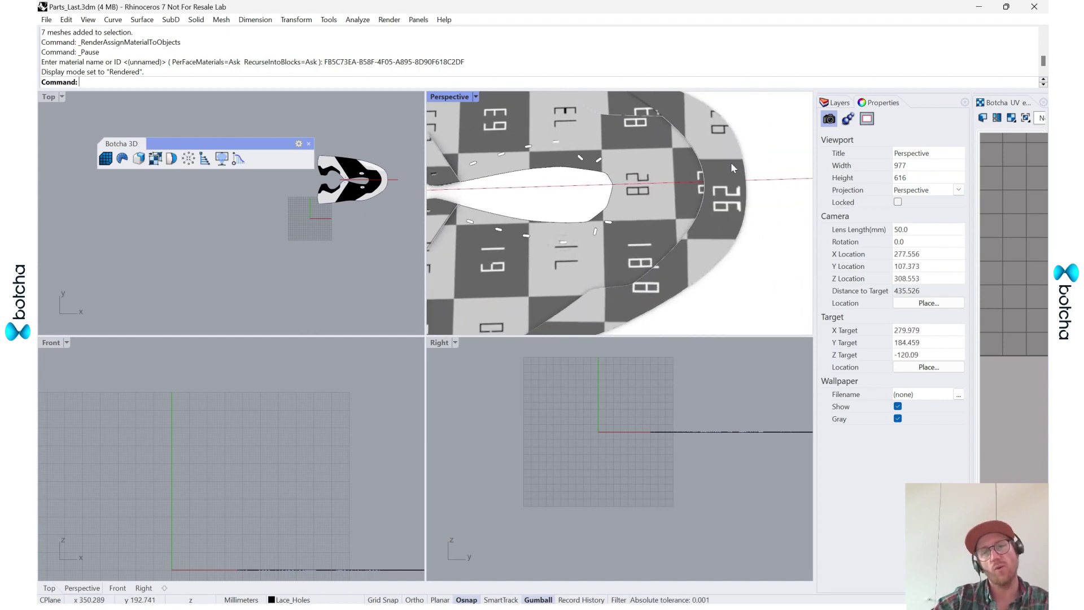